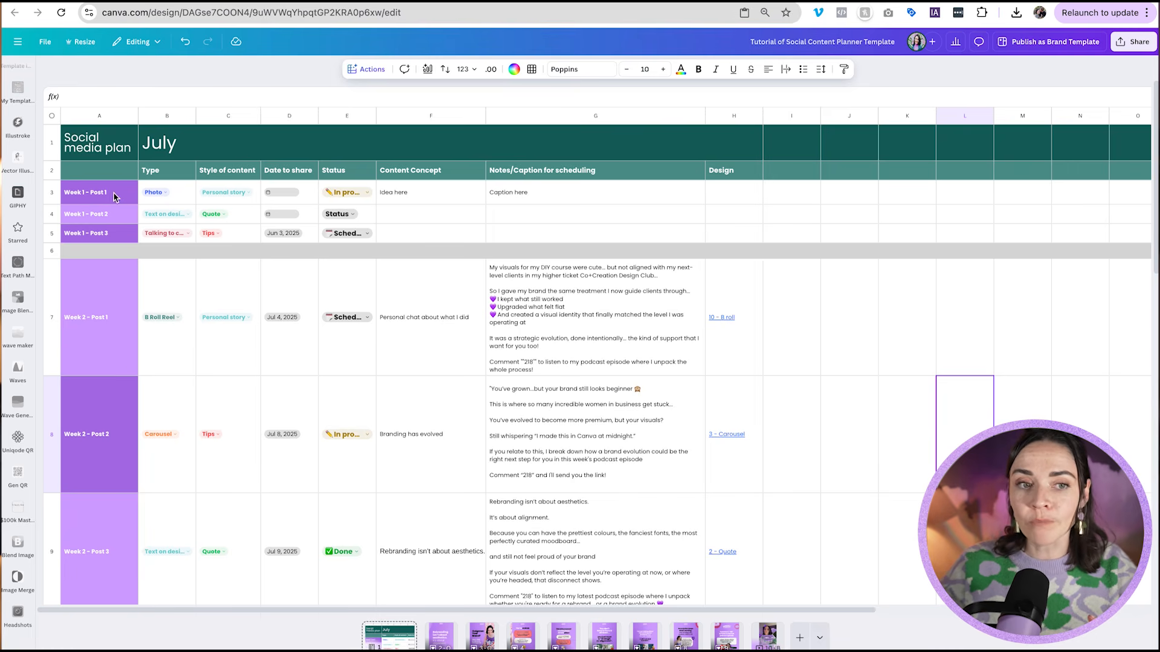
- Examine the planner sheet's weekly post rows and its Content Concept, Notes/Caption for scheduling and Design columns
{"action": "left_click", "coordinate": [119, 199]}
{"action": "left_click", "coordinate": [122, 229]}
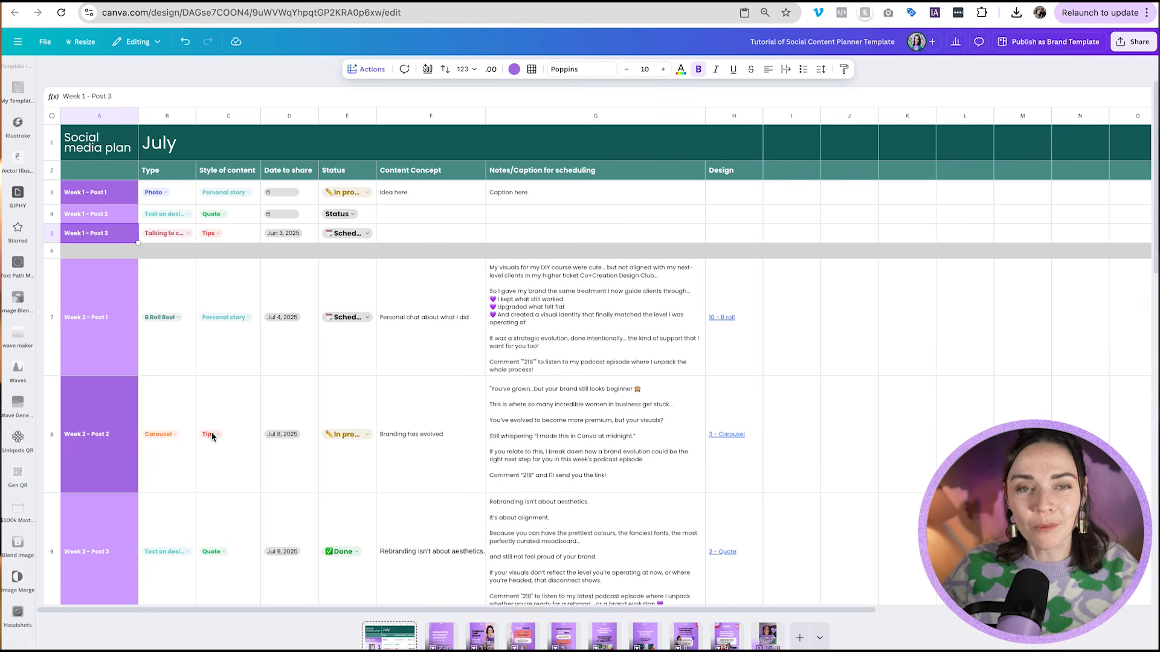
{"action": "scroll", "coordinate": [143, 354], "scroll_direction": "down", "scroll_amount": 5}
{"action": "scroll", "coordinate": [145, 371], "scroll_direction": "up", "scroll_amount": 5}
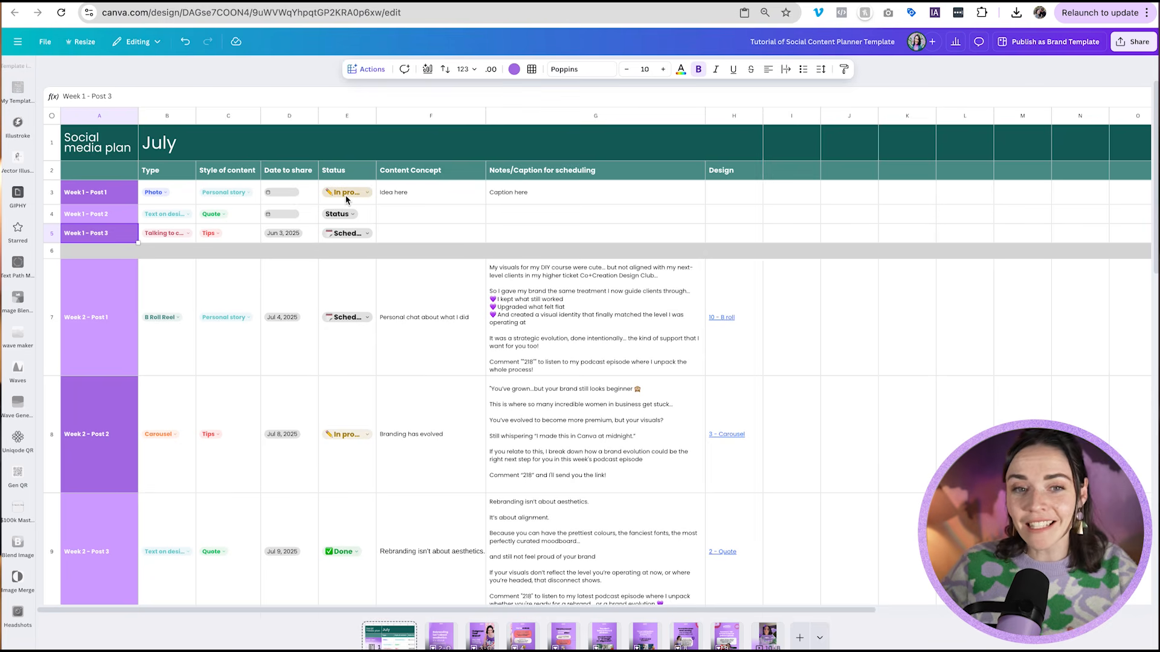
{"action": "left_click", "coordinate": [452, 117]}
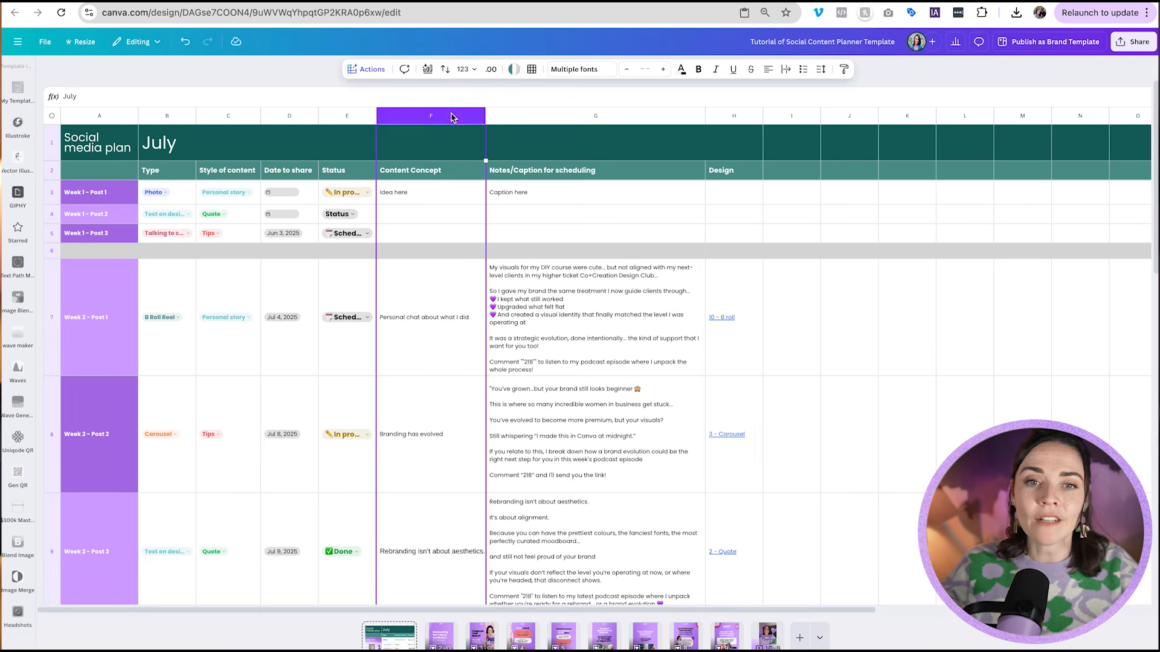
{"action": "left_click", "coordinate": [546, 116]}
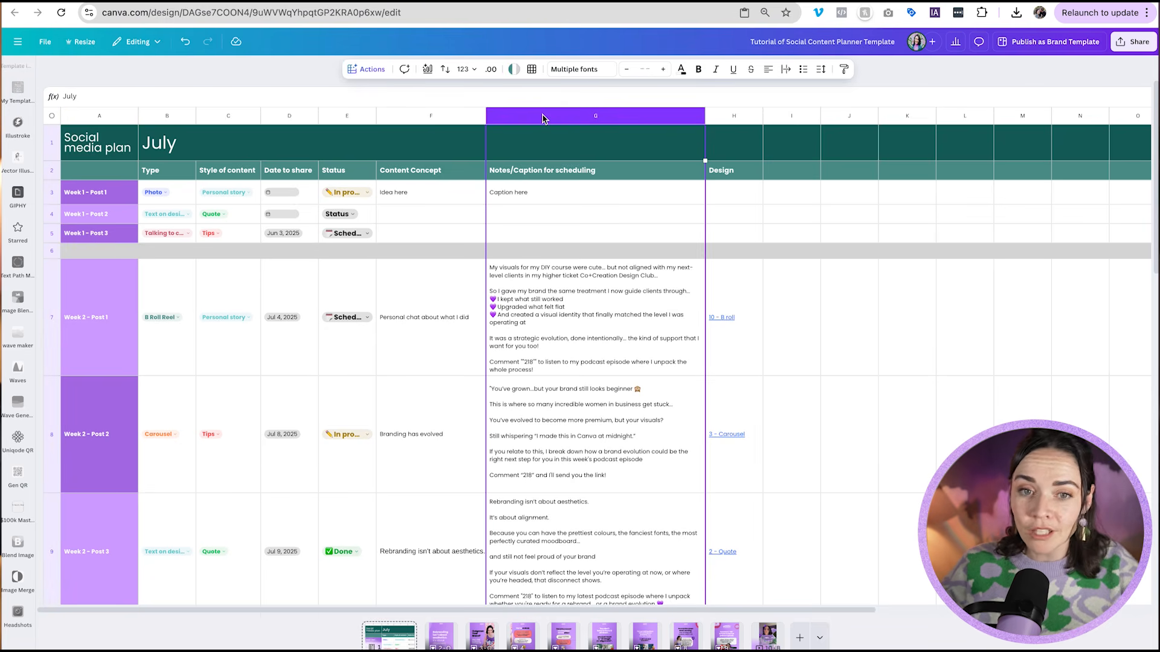
{"action": "left_click", "coordinate": [737, 117]}
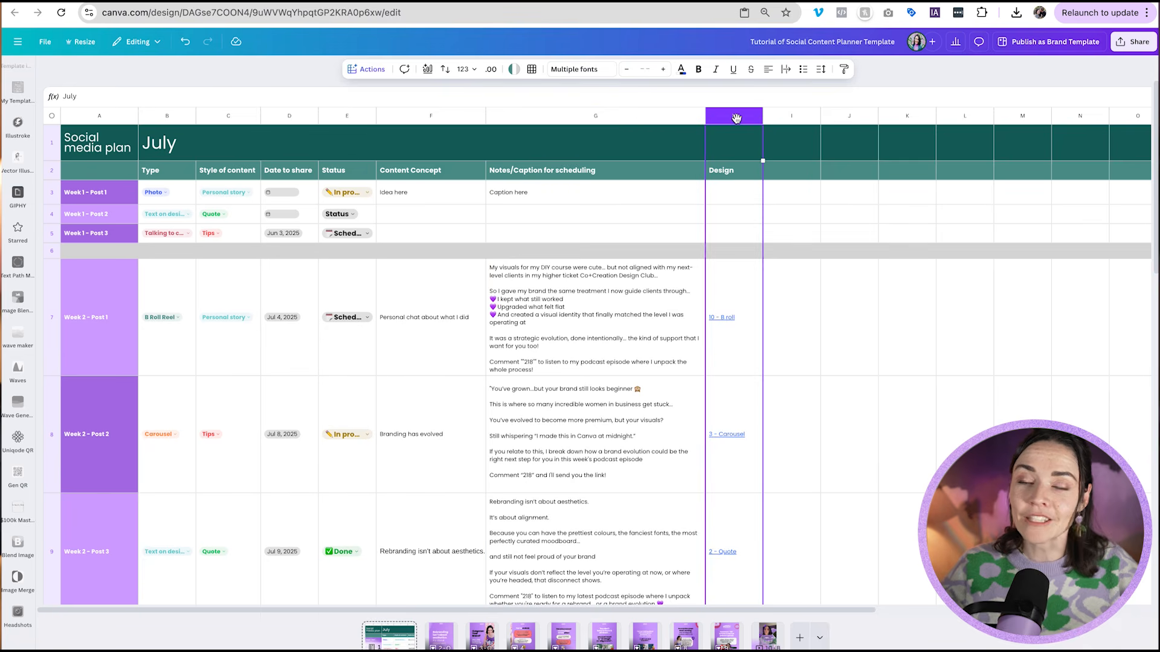
- View the quote design's page, return to the planner sheet, and follow the "2 - Quote" link in the Week 2 - Post 3 row
{"action": "left_click", "coordinate": [405, 645]}
{"action": "left_click", "coordinate": [441, 644]}
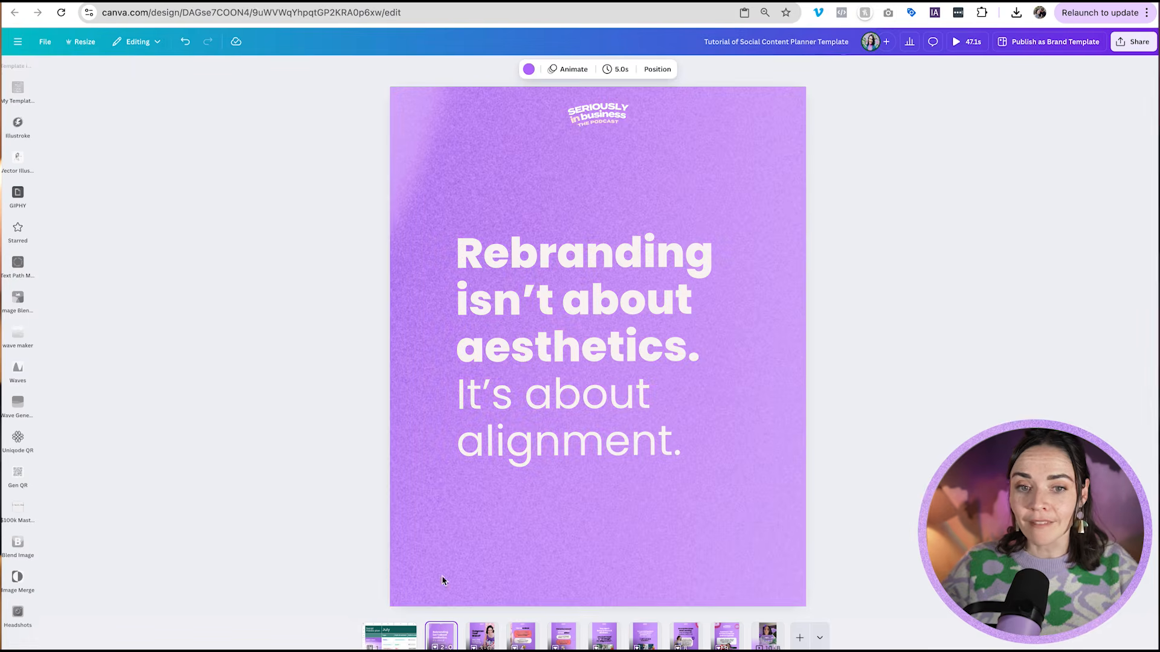
{"action": "left_click", "coordinate": [389, 640]}
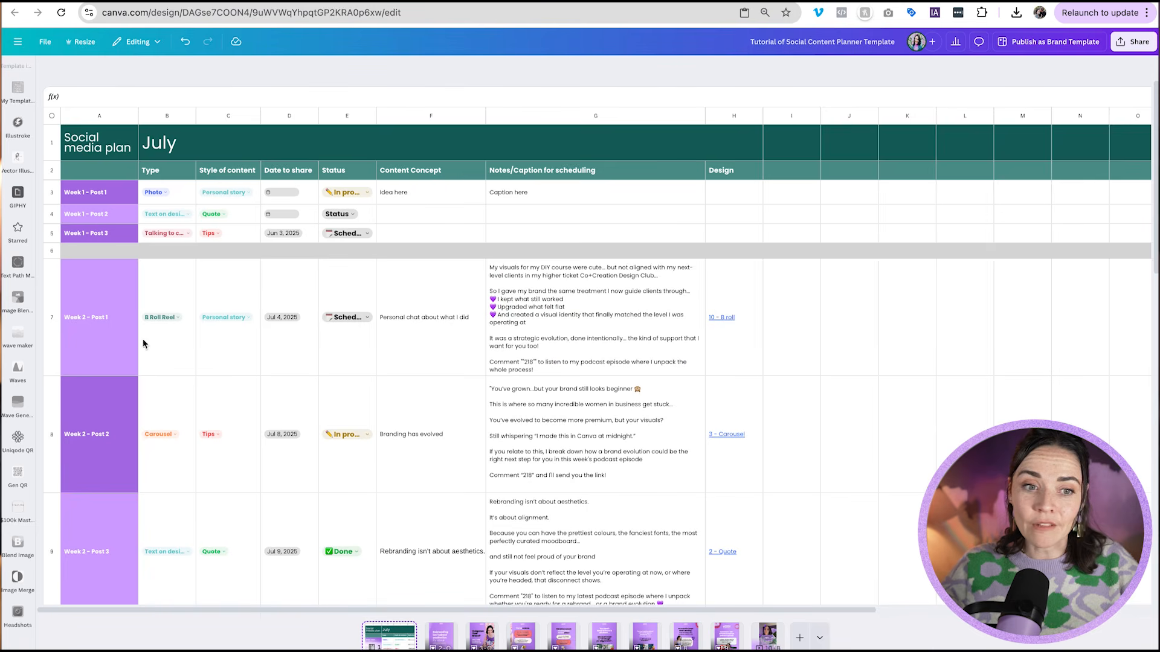
{"action": "left_click", "coordinate": [89, 516]}
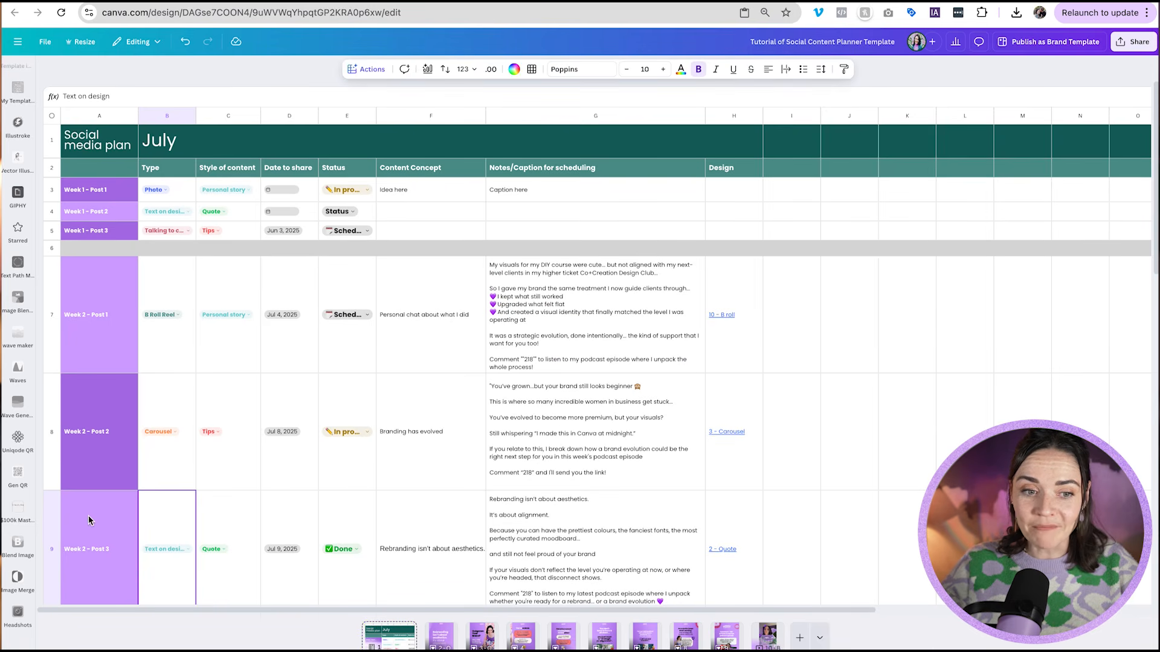
{"action": "double_click", "coordinate": [727, 551]}
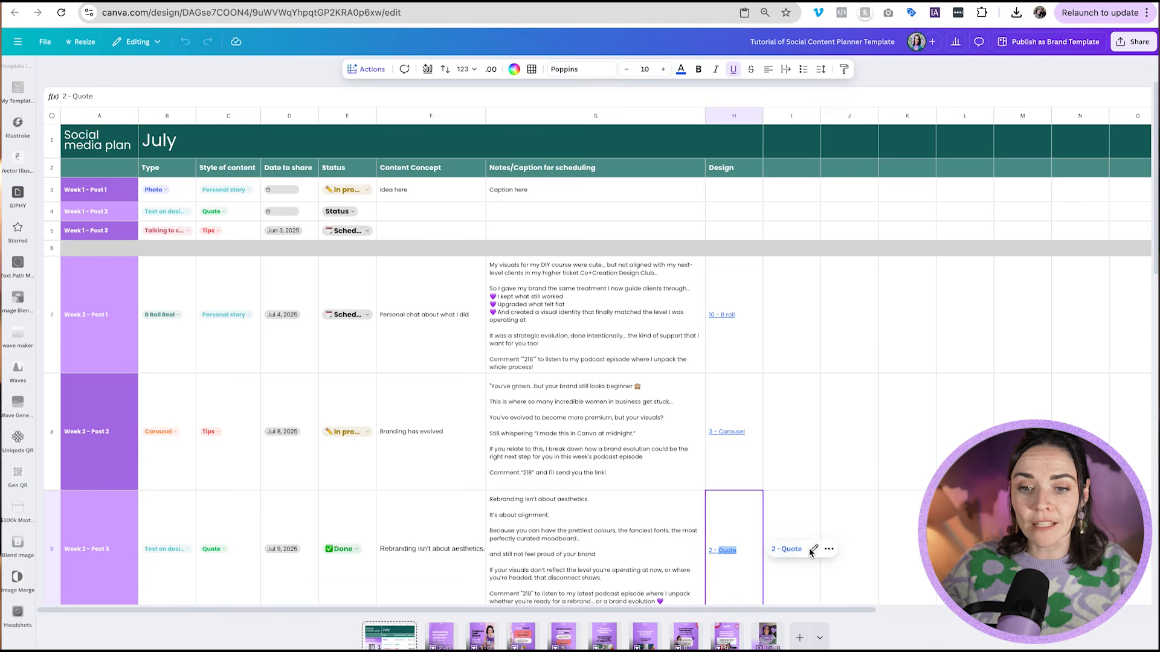
{"action": "left_click", "coordinate": [786, 549]}
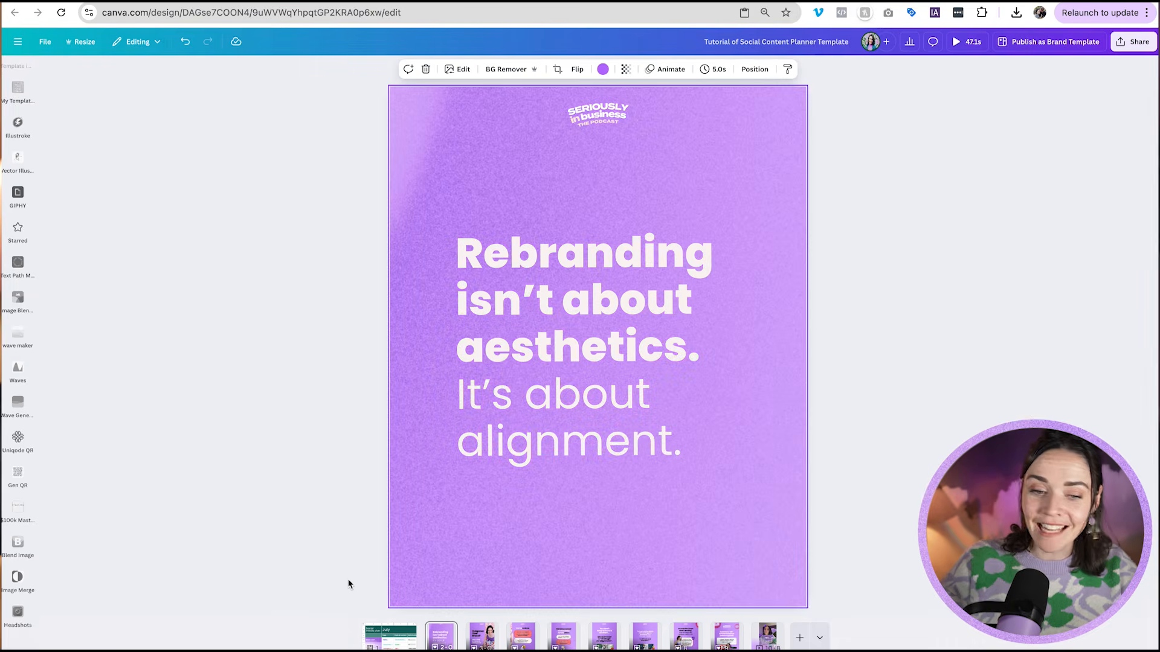
- Look through the carousel design pages, starting from the "Outgrown Your Brand?" cover on page 3
{"action": "left_click", "coordinate": [487, 641]}
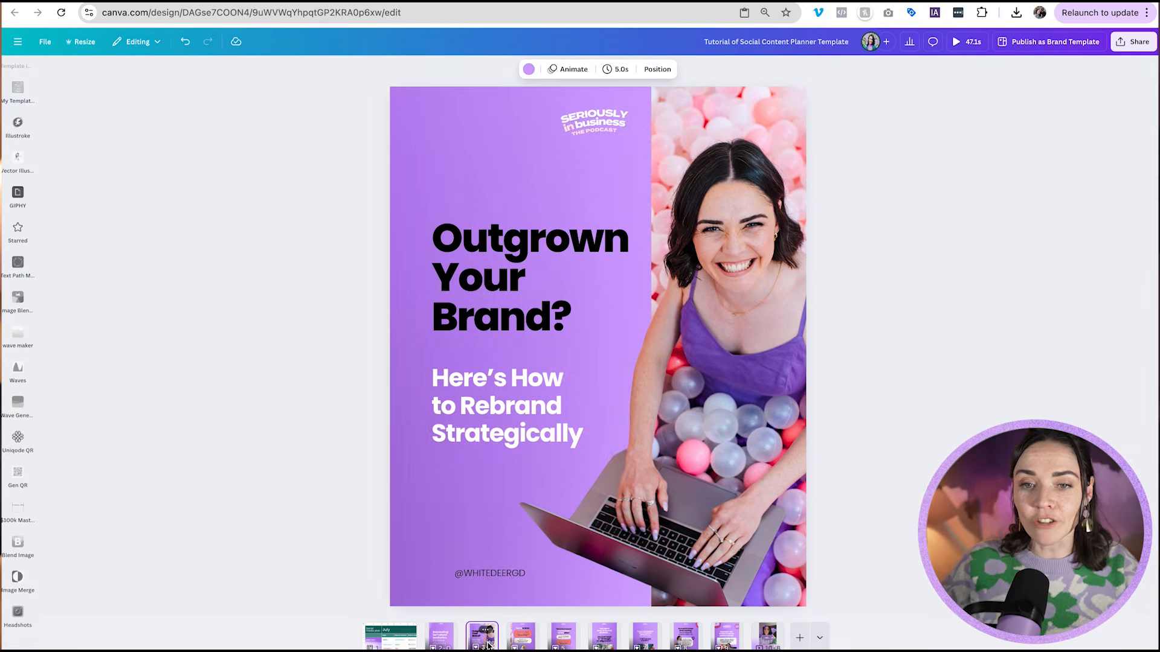
{"action": "key", "text": "Right"}
{"action": "key", "text": "Right"}
{"action": "key", "text": "Right"}
{"action": "key", "text": "Right"}
{"action": "key", "text": "Right"}
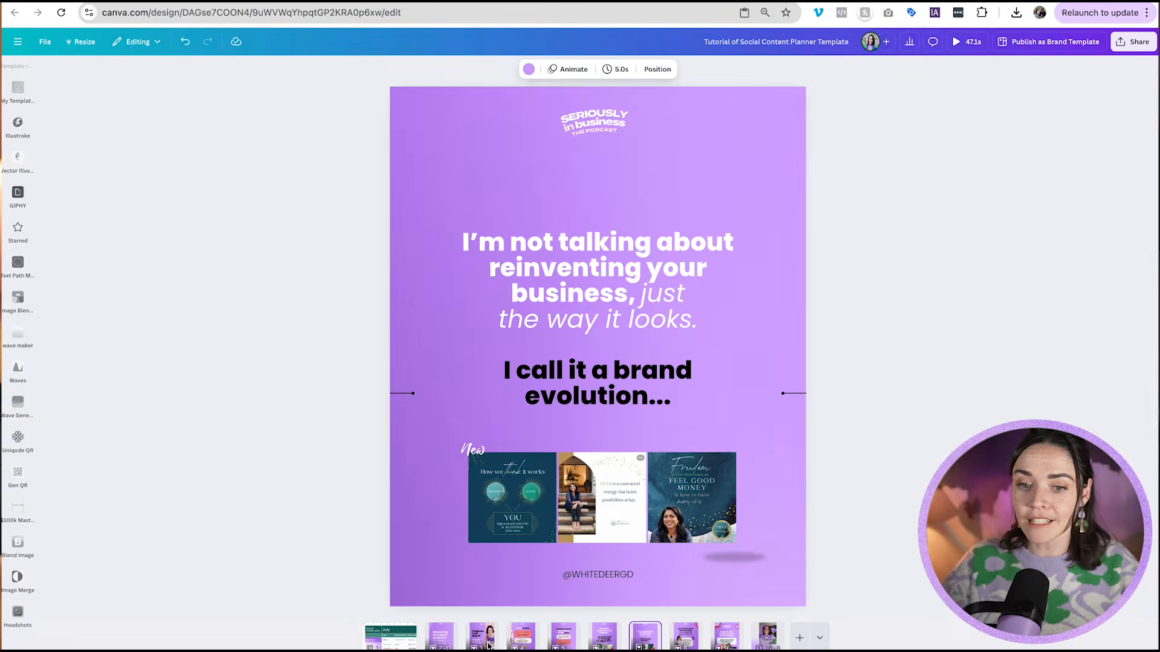
{"action": "key", "text": "Right"}
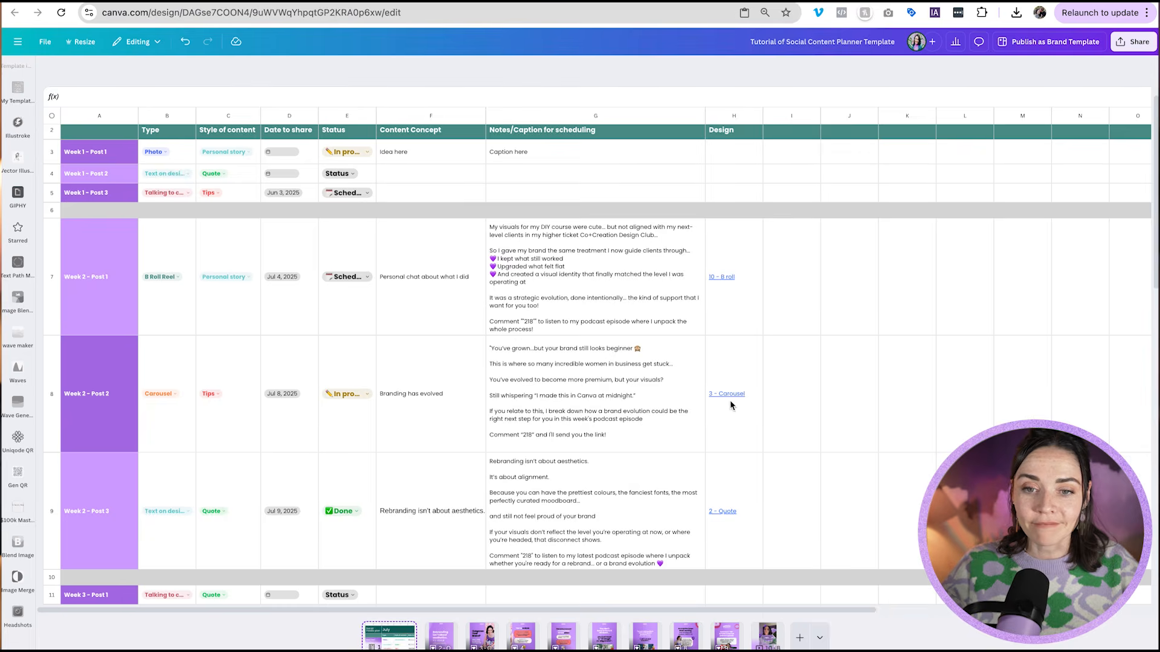
- Play the B-roll reel video on page 10 and return to the planner sheet
{"action": "left_click", "coordinate": [767, 637]}
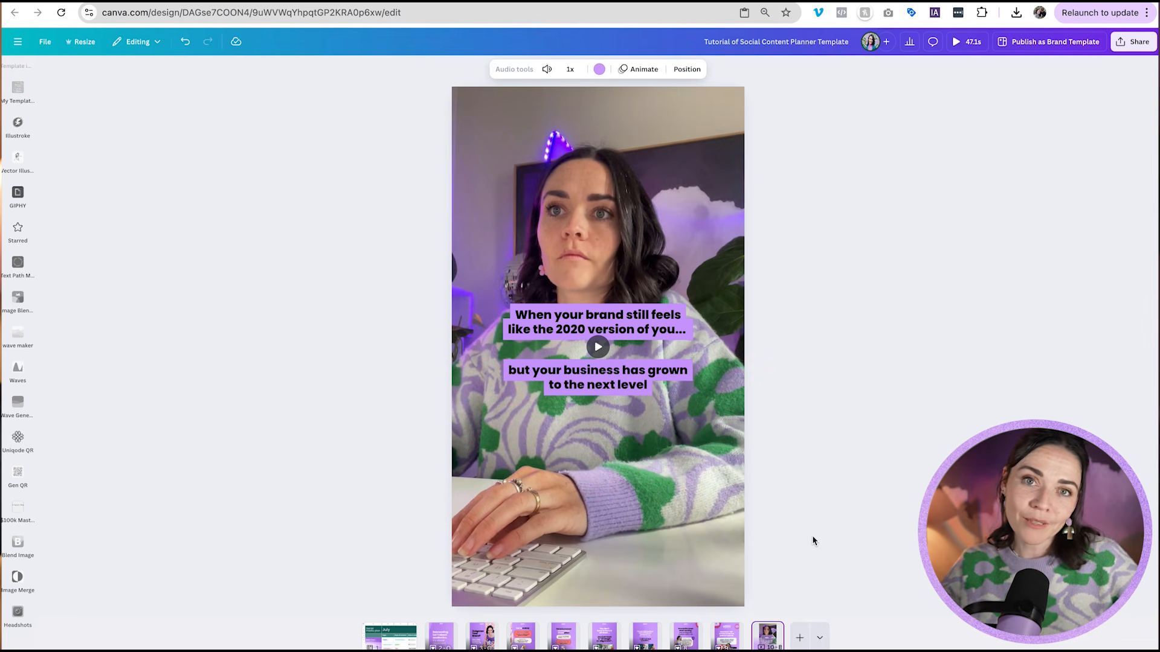
{"action": "left_click", "coordinate": [598, 347]}
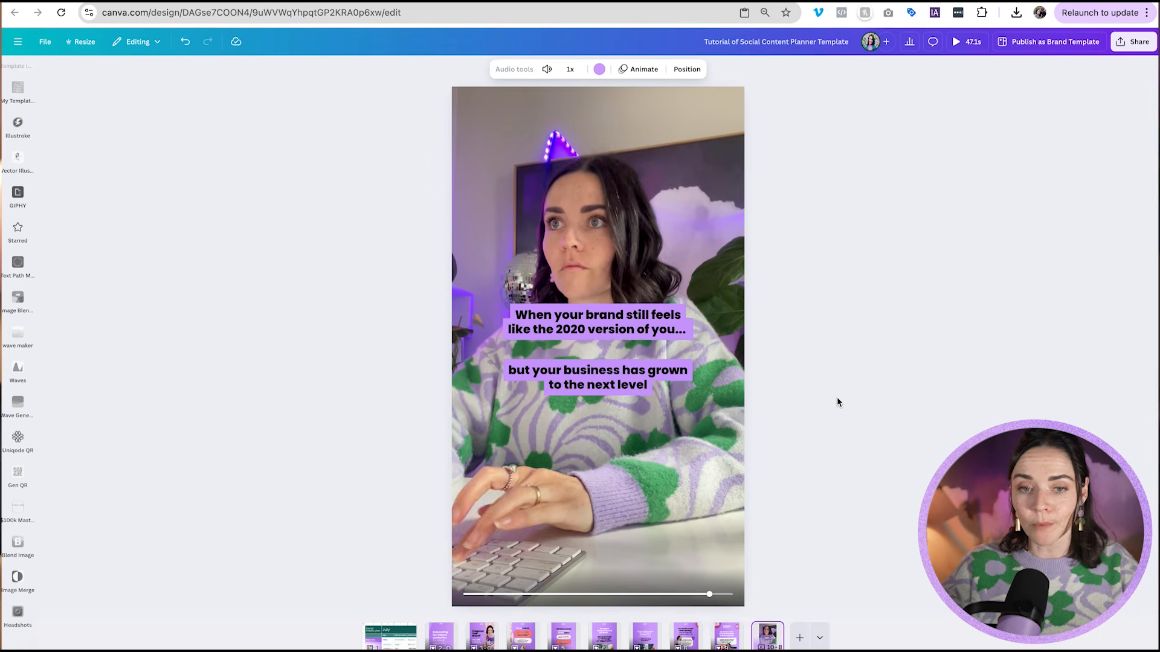
{"action": "left_click", "coordinate": [412, 637]}
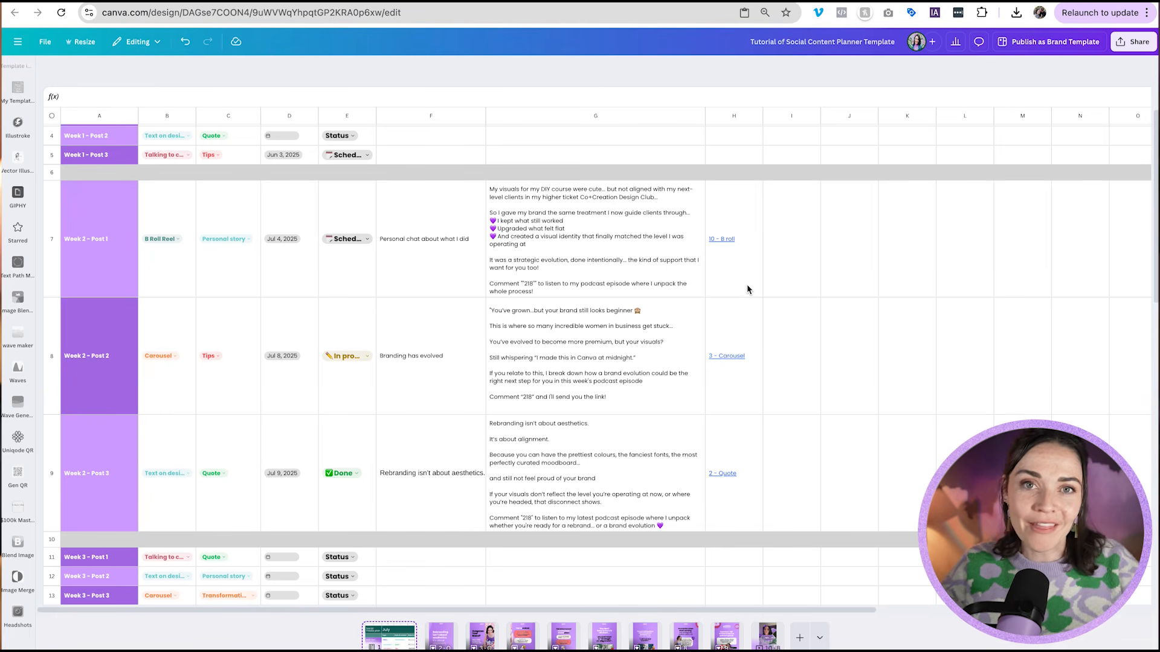
- Create a new blank Sheet design
{"action": "left_click", "coordinate": [45, 41]}
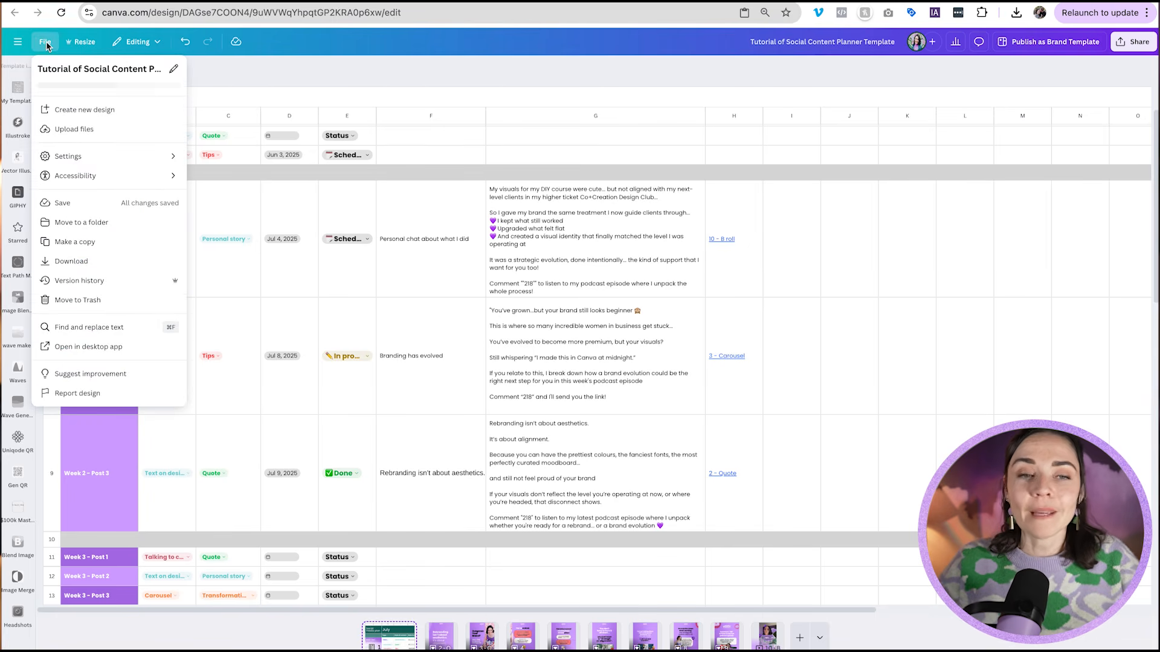
{"action": "left_click", "coordinate": [78, 112]}
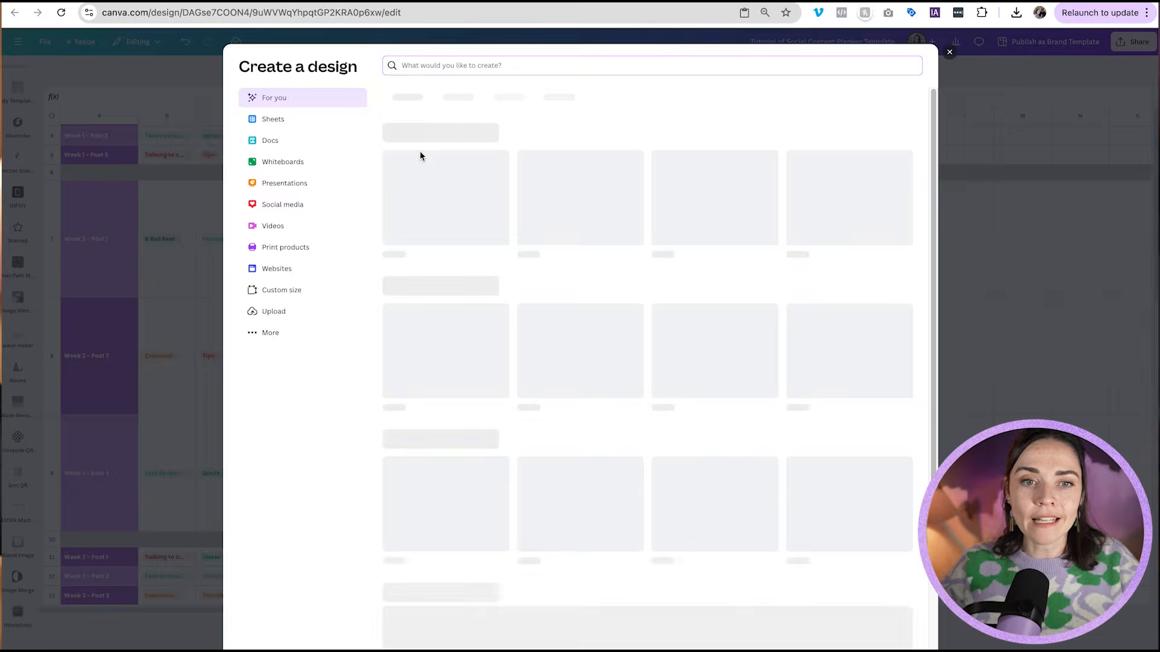
{"action": "left_click", "coordinate": [276, 118]}
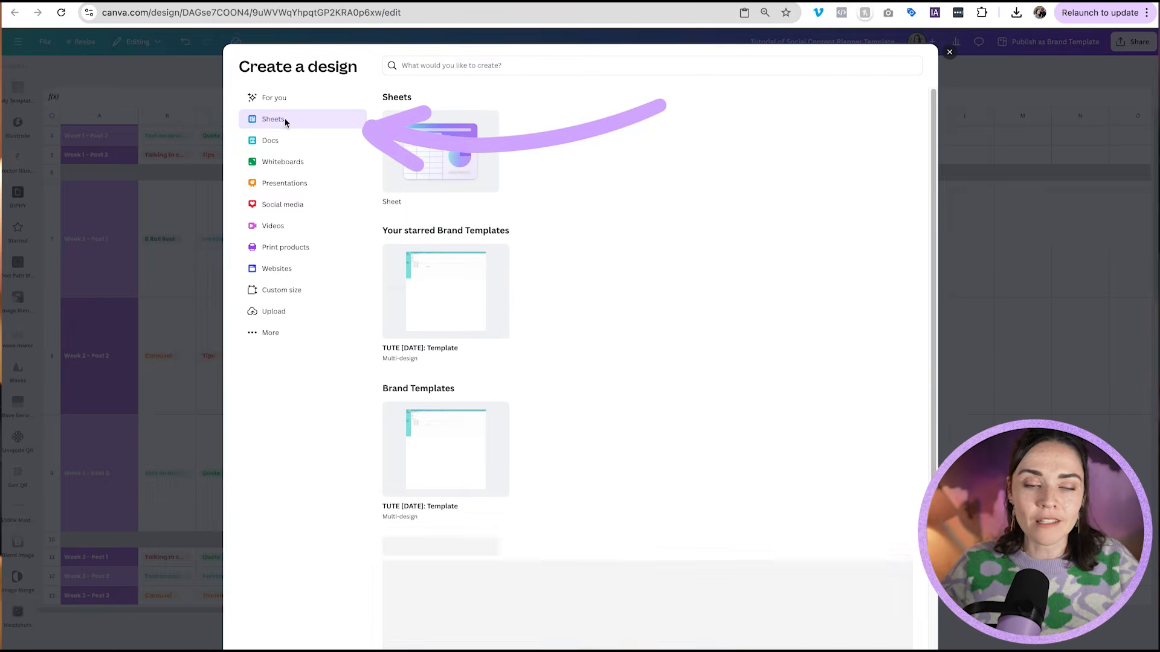
{"action": "left_click", "coordinate": [452, 157]}
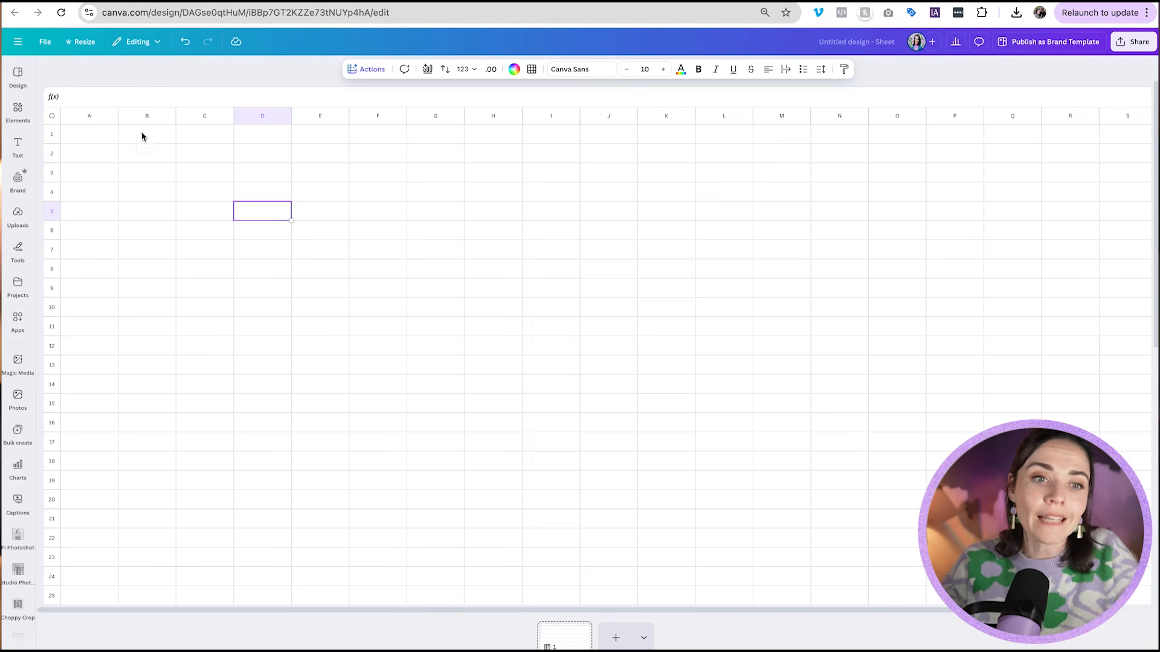
- Enter "Social Media Plan" in cell A1 and "July" in cell B1
{"action": "left_click", "coordinate": [110, 134]}
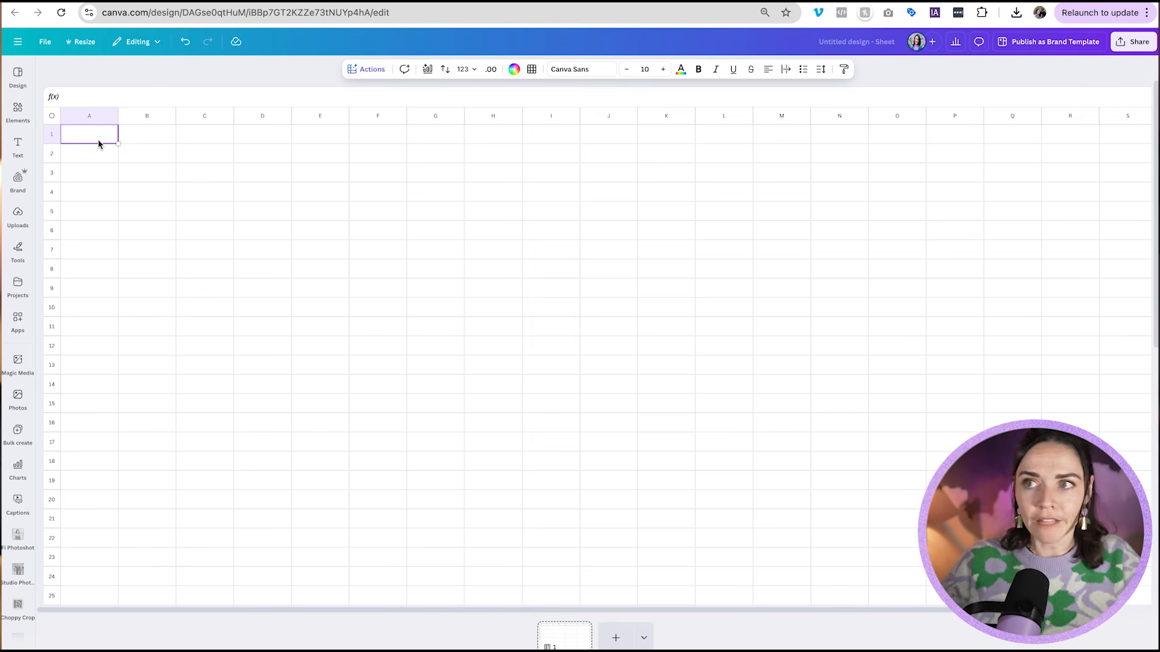
{"action": "type", "text": "Social Media Plan"}
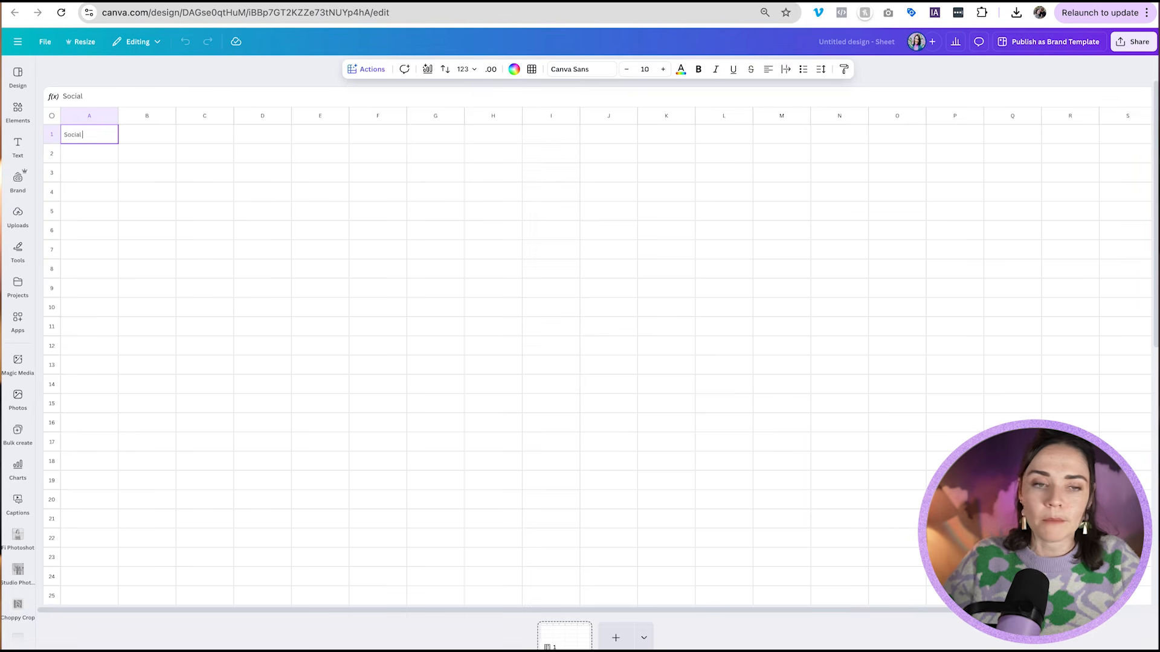
{"action": "left_click", "coordinate": [151, 144]}
{"action": "type", "text": "July"}
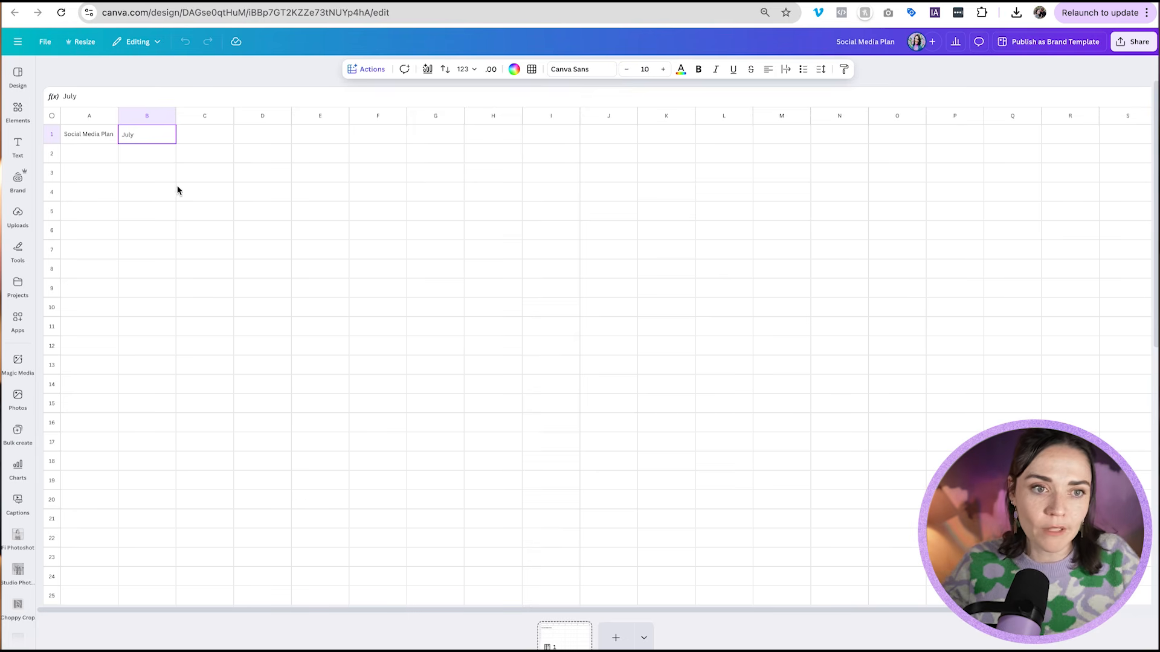
- Enter the column headers "Type" in B2 and "Style of Content" in C2
{"action": "left_click", "coordinate": [189, 155]}
{"action": "left_click", "coordinate": [90, 156]}
{"action": "left_click", "coordinate": [134, 159]}
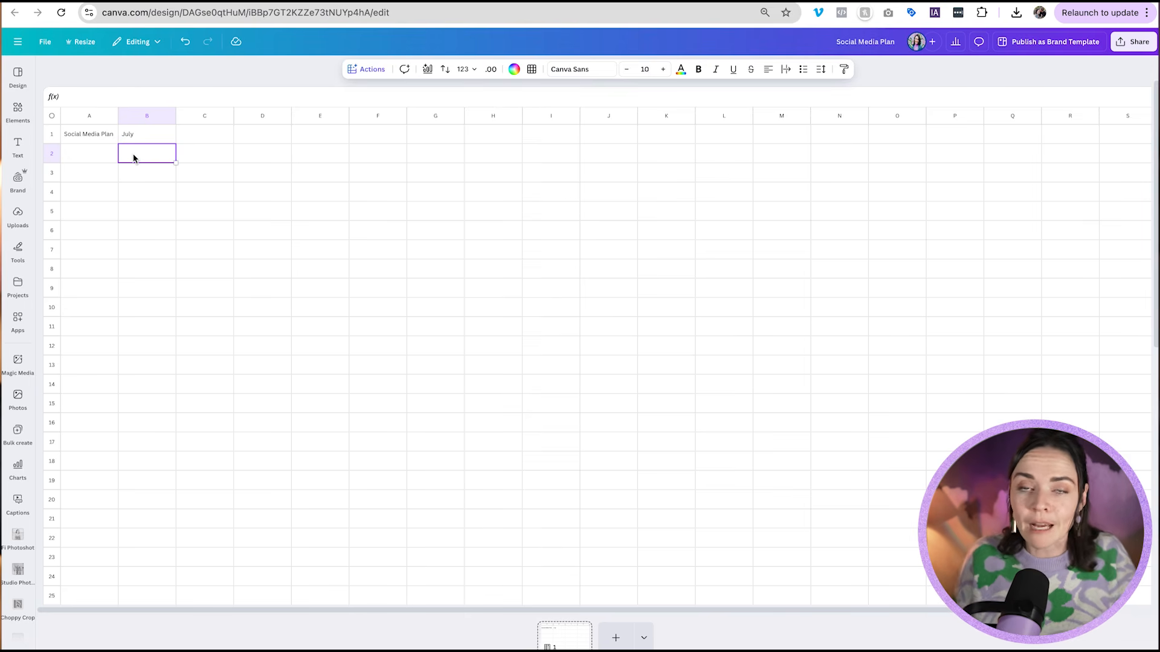
{"action": "type", "text": "Type"}
{"action": "key", "text": "Tab"}
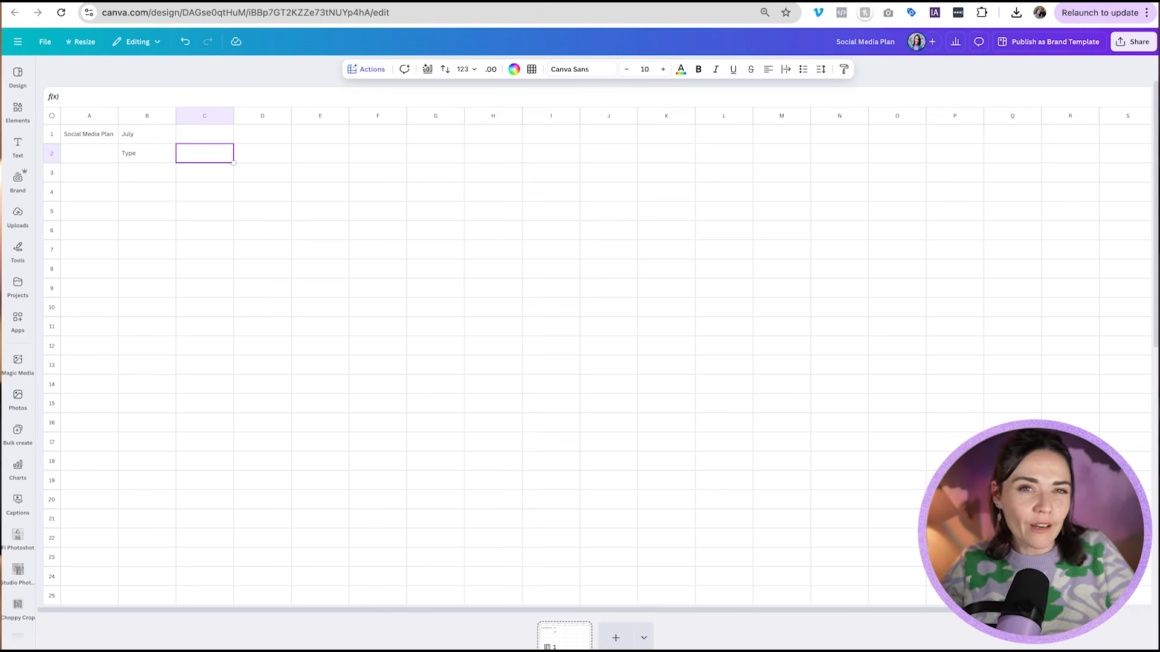
{"action": "type", "text": "Style"}
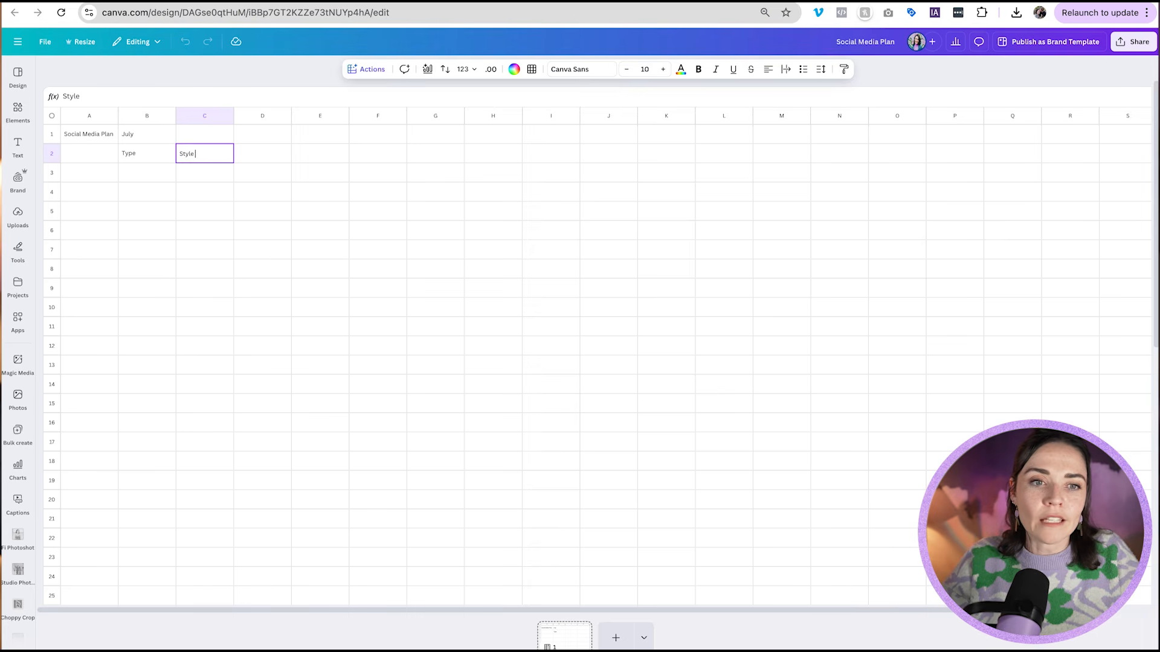
{"action": "type", "text": " of Cottent"}
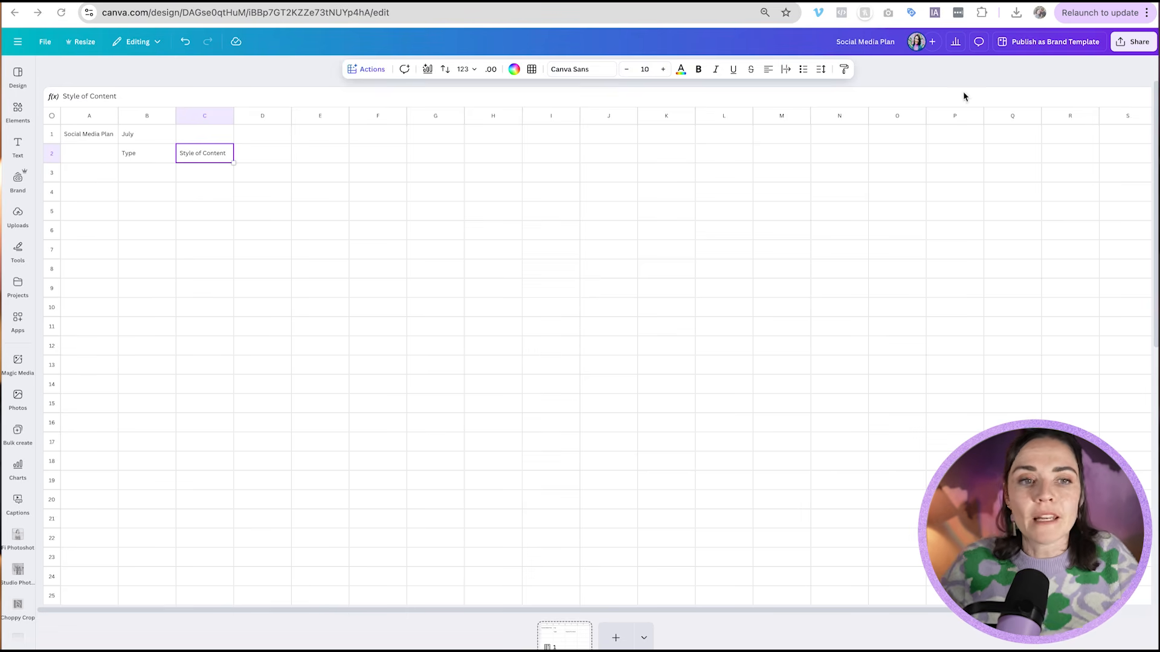
- Replace the header in C2 with "Content Pillar" and enter "Date to share" in D2
{"action": "left_click", "coordinate": [220, 158]}
{"action": "type", "text": "Content Pillar"}
{"action": "left_click", "coordinate": [262, 159]}
{"action": "type", "text": "Date to share"}
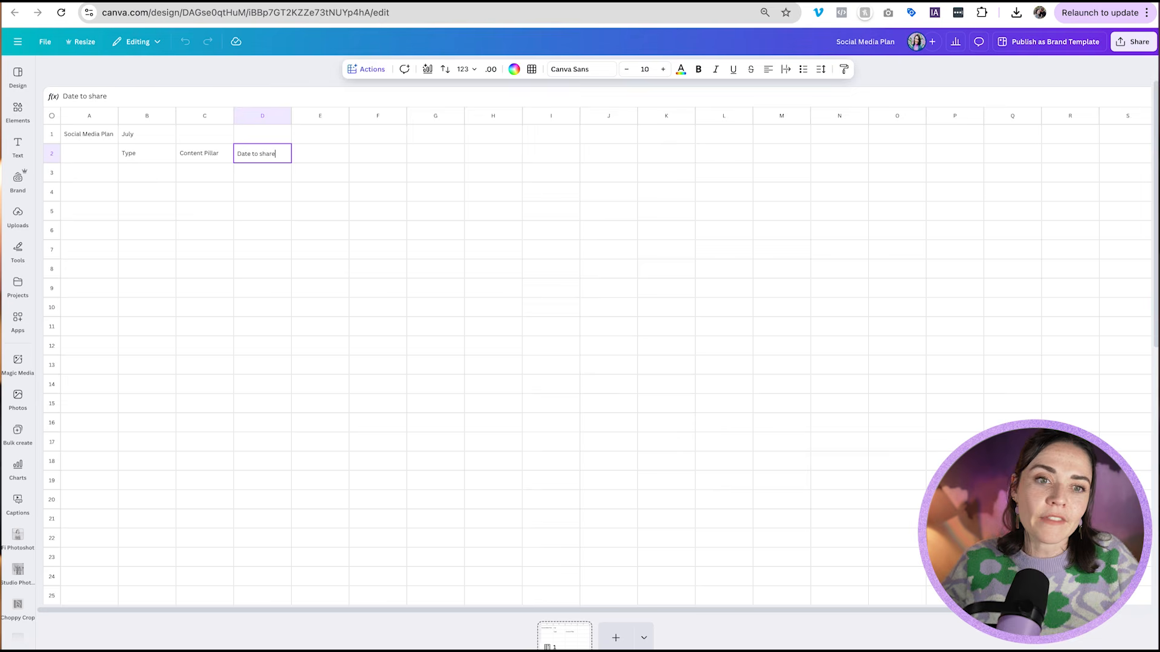
- Enter the column header "Status" in cell E2
{"action": "left_click", "coordinate": [318, 156]}
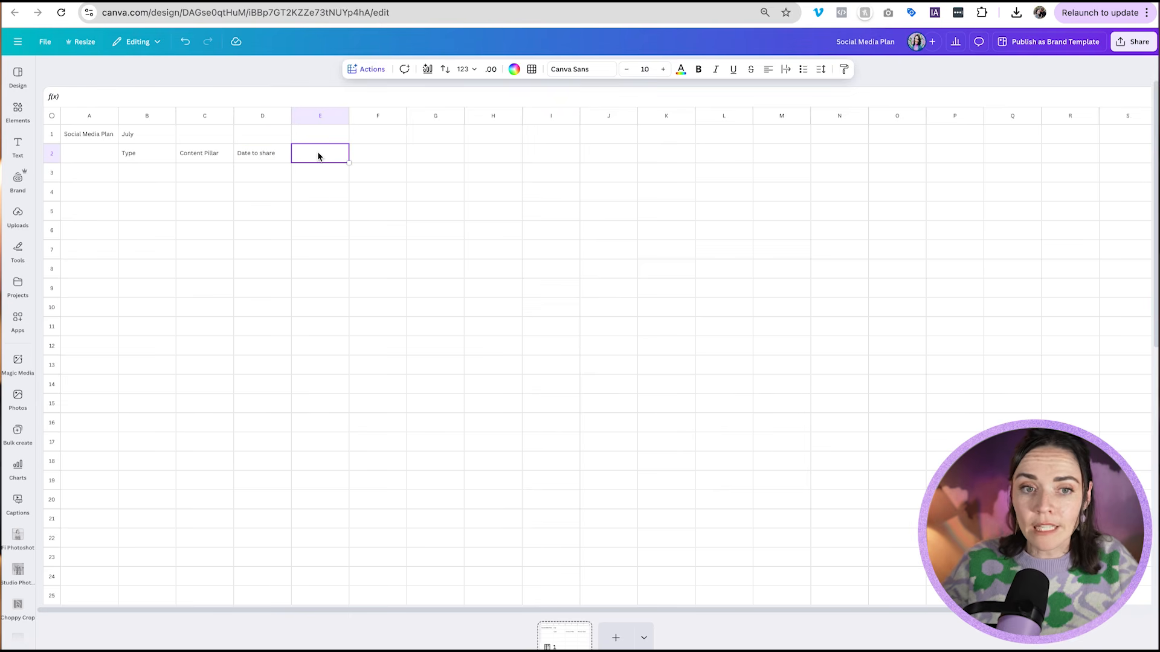
{"action": "type", "text": "Stau"}
{"action": "type", "text": "us"}
{"action": "key", "text": "Return"}
{"action": "left_click", "coordinate": [332, 159]}
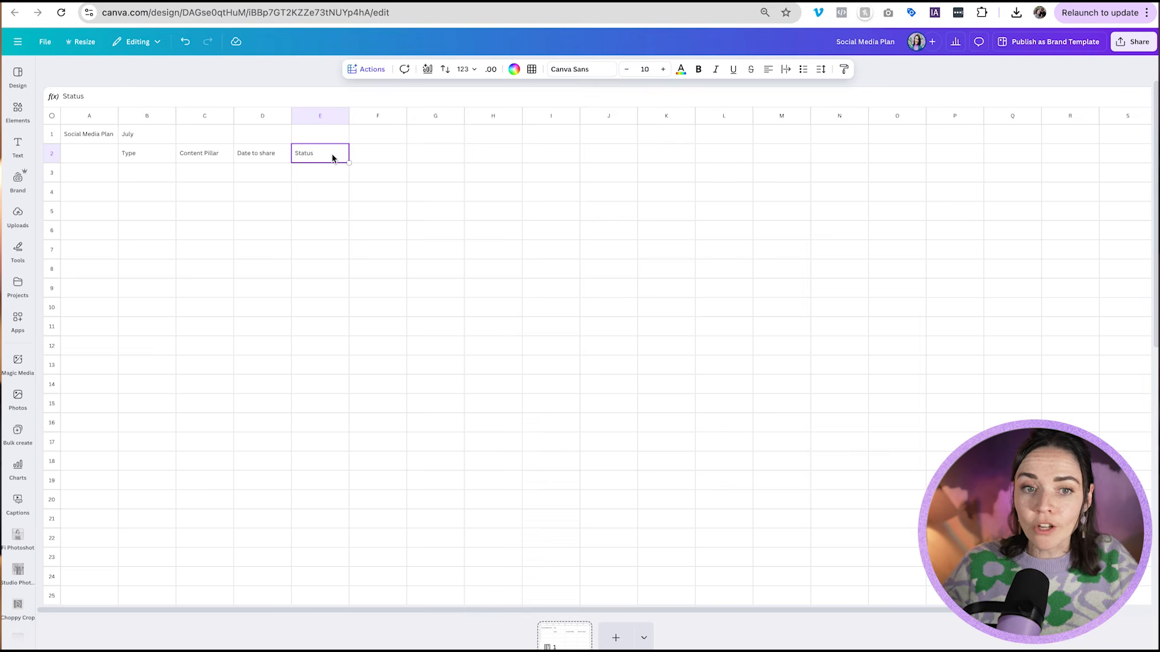
- Enter the headers "Content Brainstorm" in F2 and "Notes/Caption" in G2, and widen column F to fit its text
{"action": "key", "text": "Tab"}
{"action": "type", "text": "Conte"}
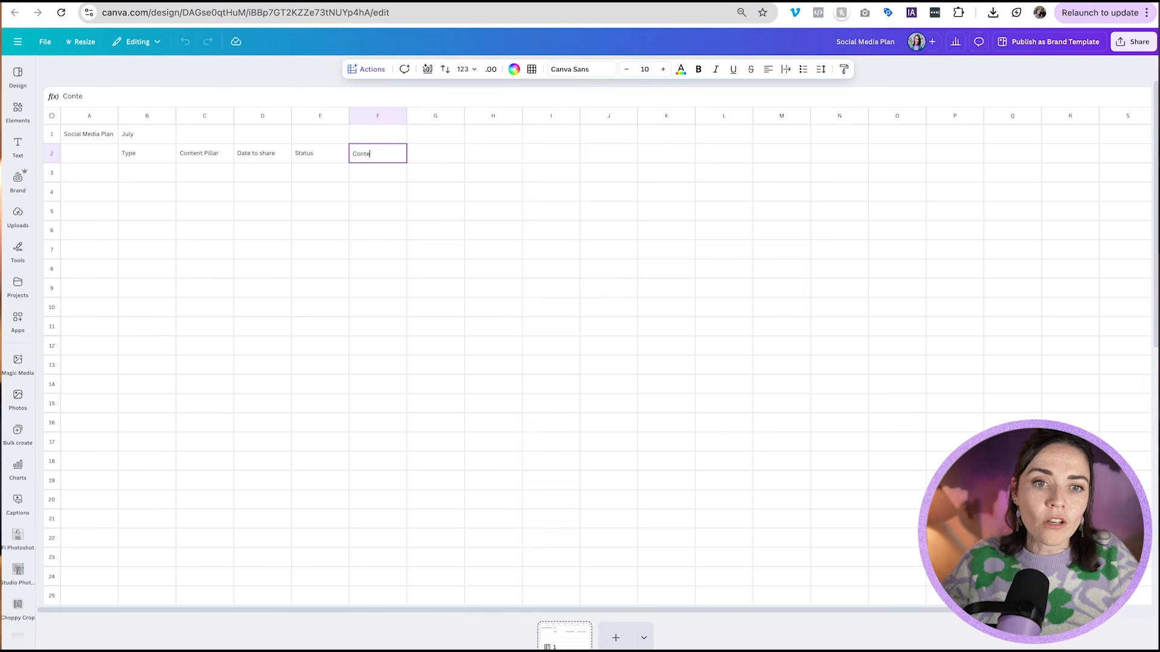
{"action": "type", "text": "nt Brainstorm"}
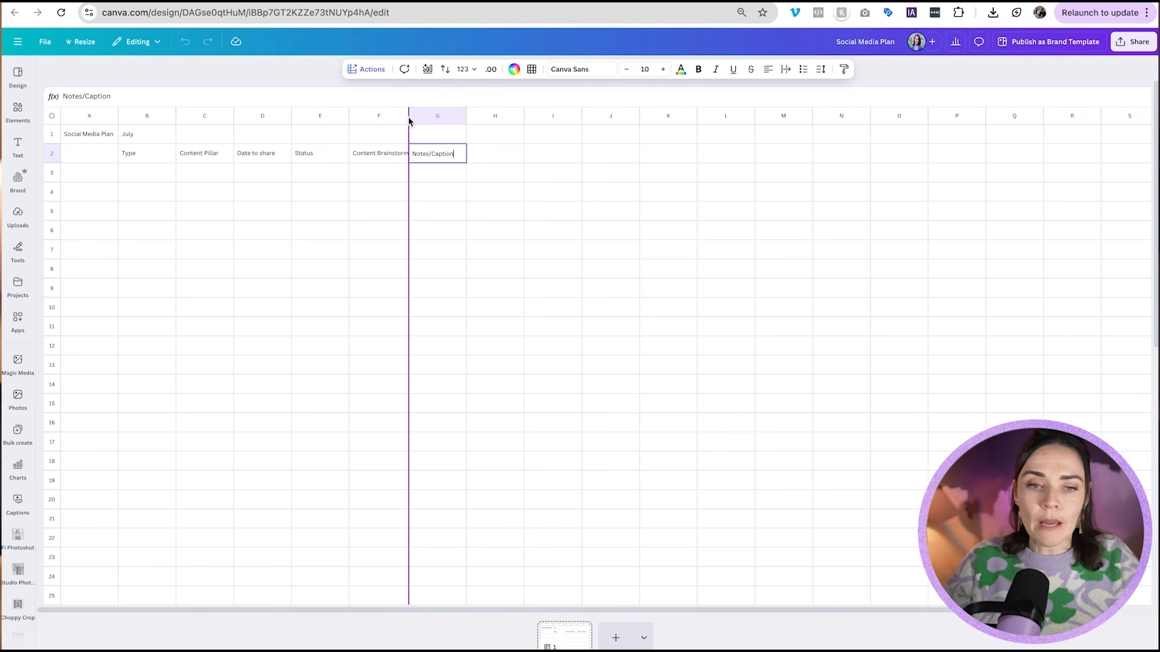
{"action": "double_click", "coordinate": [407, 118]}
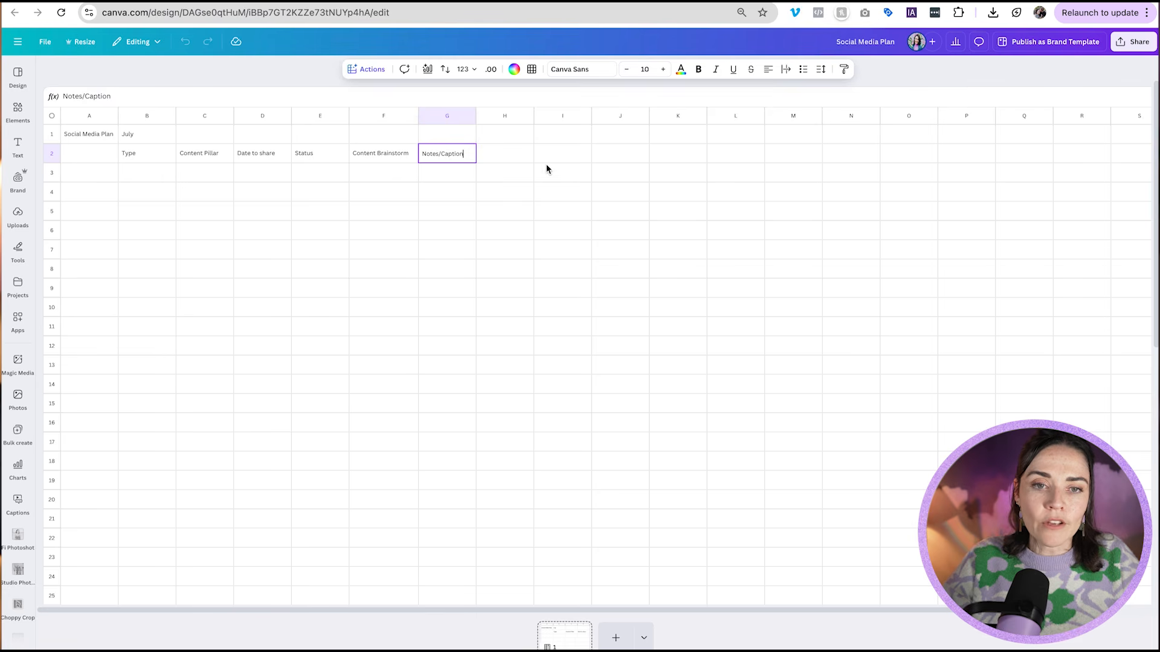
- Enter the column header "Design Link" in cell H2
{"action": "left_click", "coordinate": [515, 162]}
{"action": "type", "text": "Design LIn"}
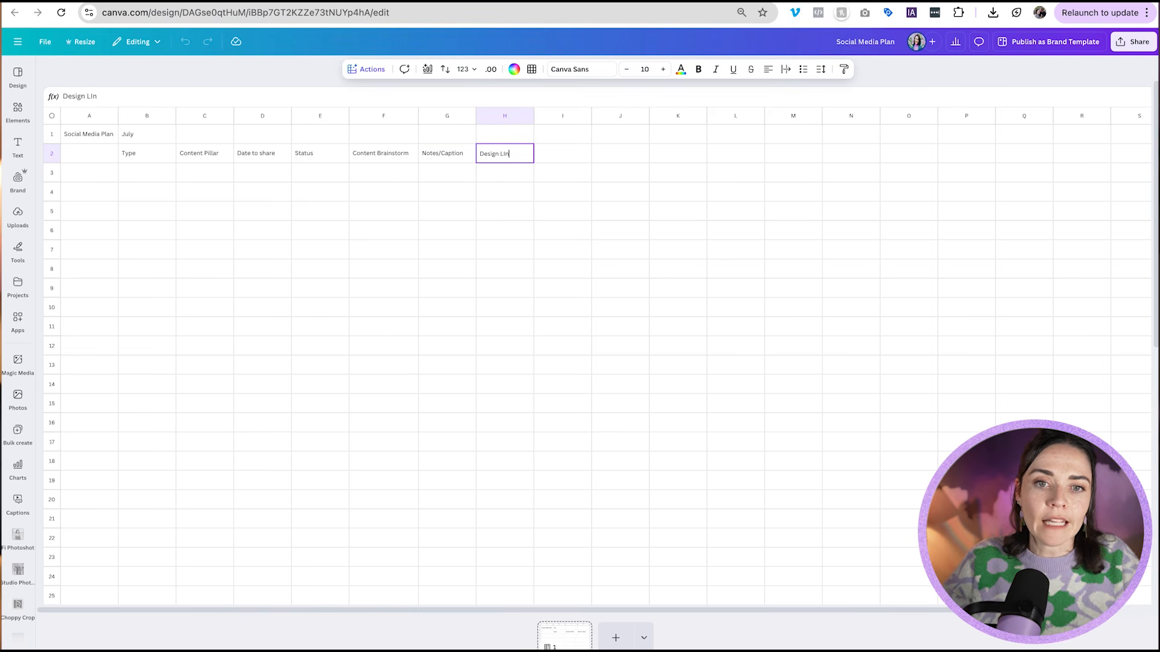
{"action": "type", "text": "kk"}
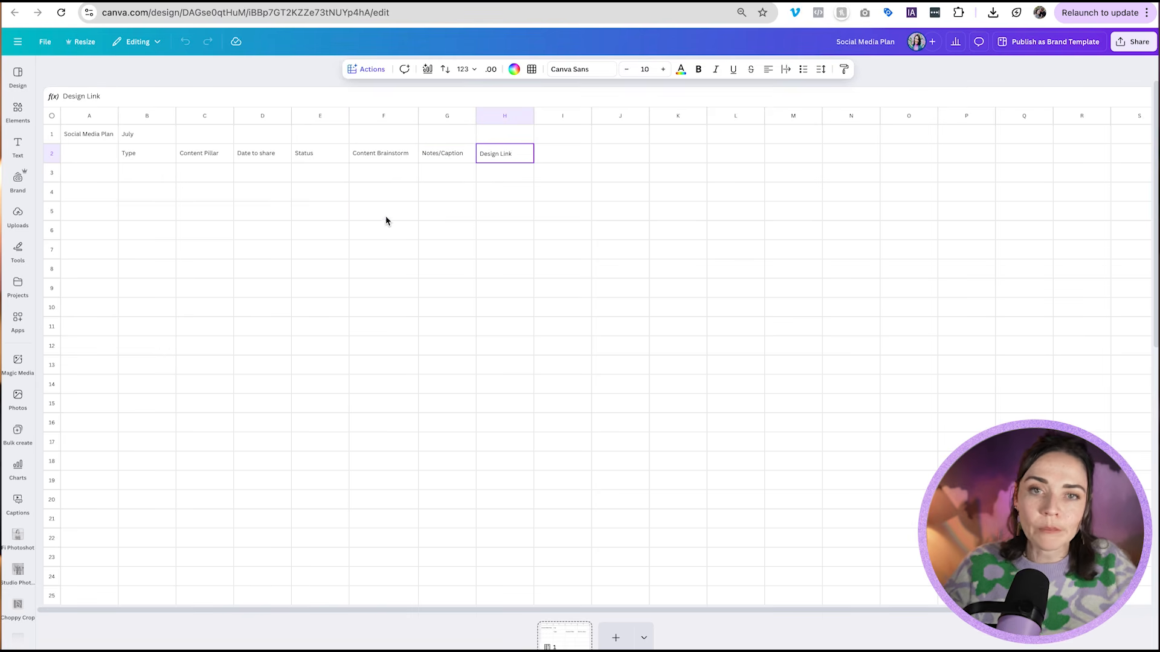
- Enter the row label "Week 1 - Post 1" in cell A3
{"action": "left_click", "coordinate": [385, 218]}
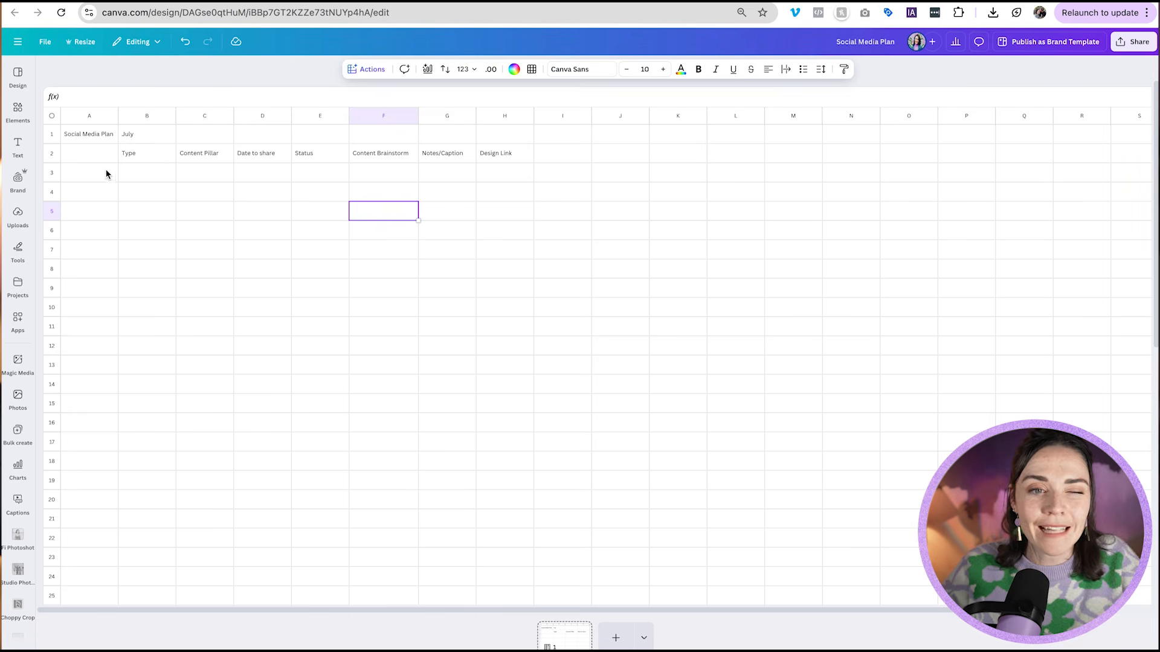
{"action": "left_click", "coordinate": [77, 177]}
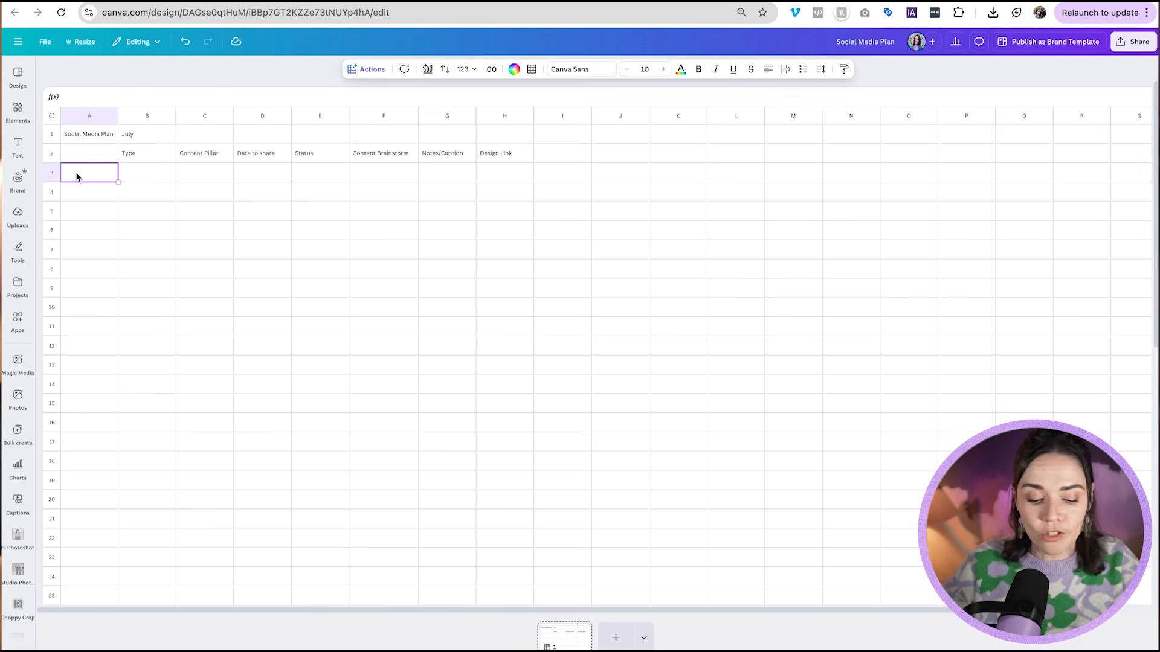
{"action": "type", "text": "Week"}
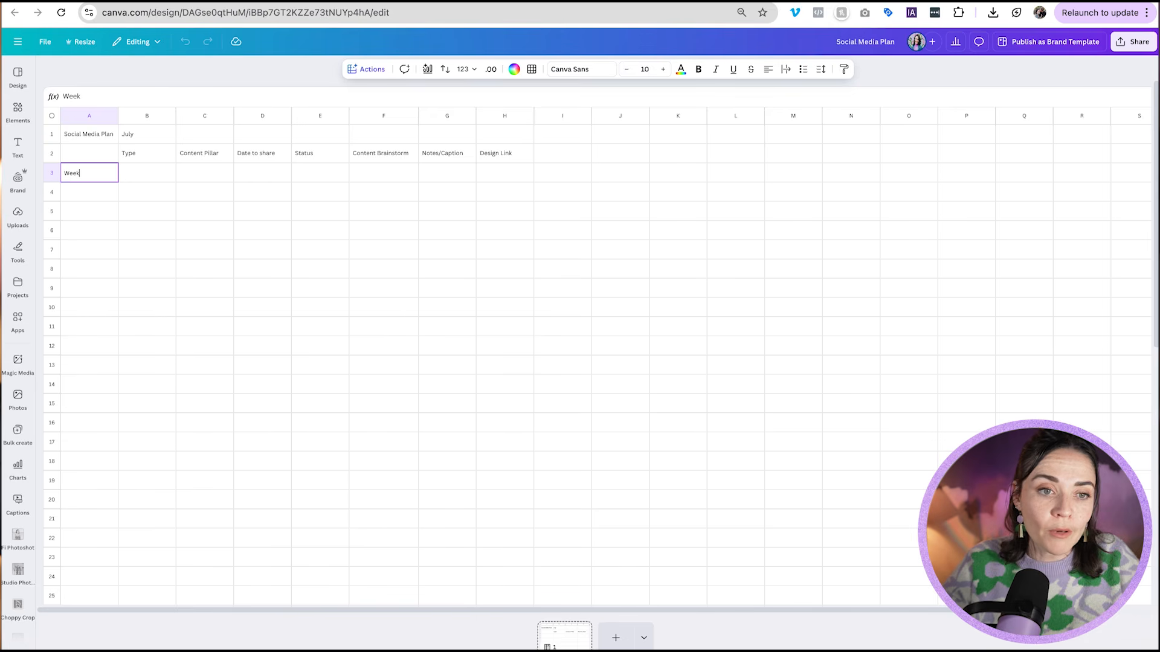
{"action": "type", "text": " 1 - Post 1"}
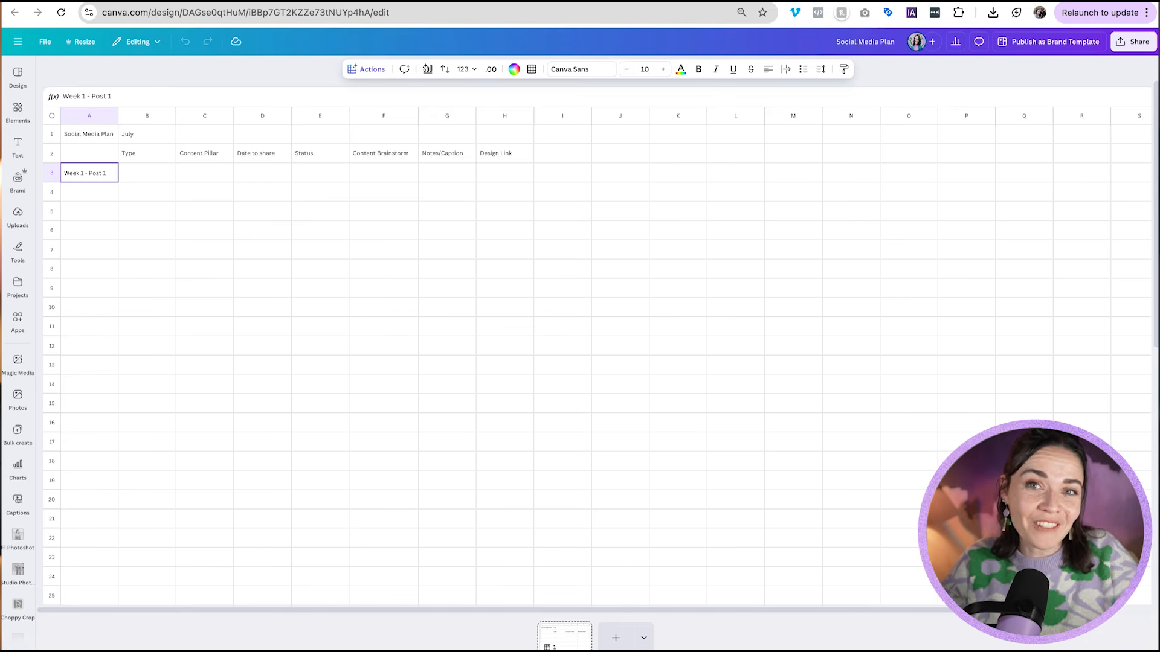
{"action": "key", "text": "Return"}
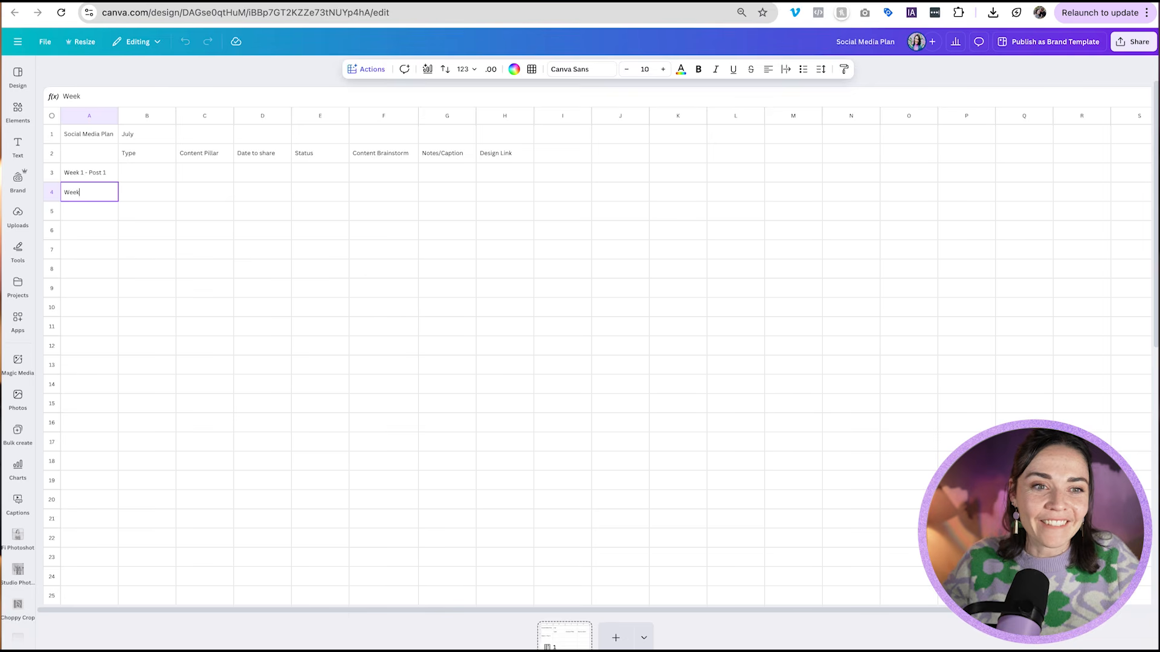
- Enter the row labels "Week 1 - Post 2" in A4 and "Week 1 - Post 3" in A5
{"action": "type", "text": "Post"}
{"action": "type", "text": "2"}
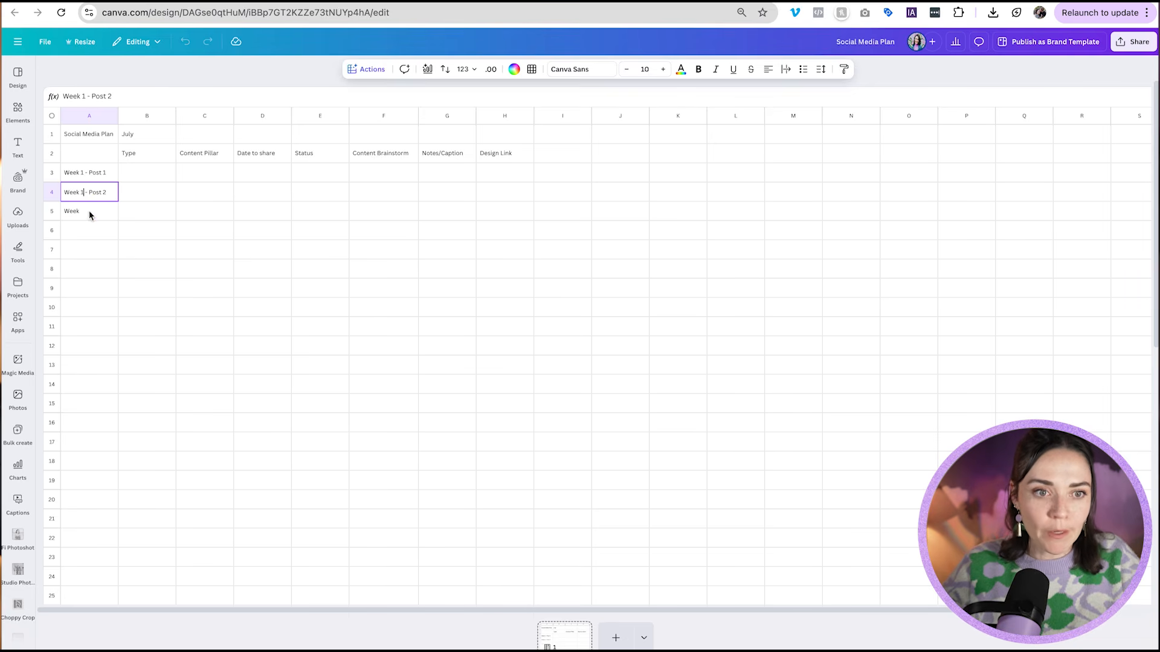
{"action": "double_click", "coordinate": [90, 210]}
{"action": "type", "text": "1"}
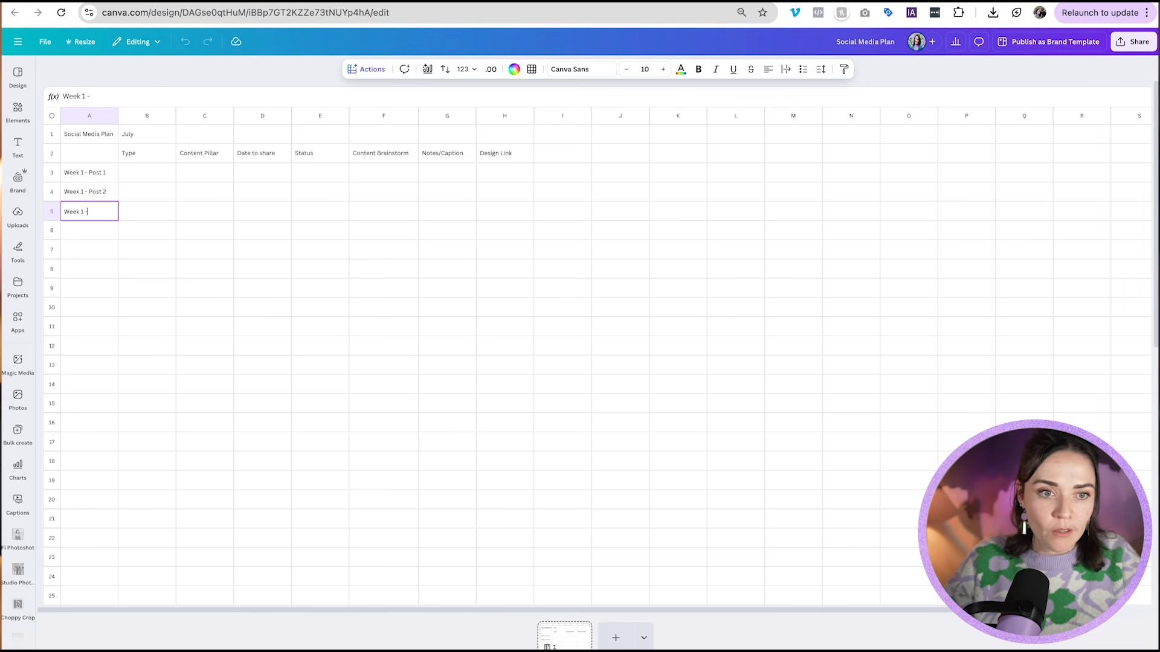
{"action": "type", "text": " - Post 3"}
{"action": "key", "text": "Return"}
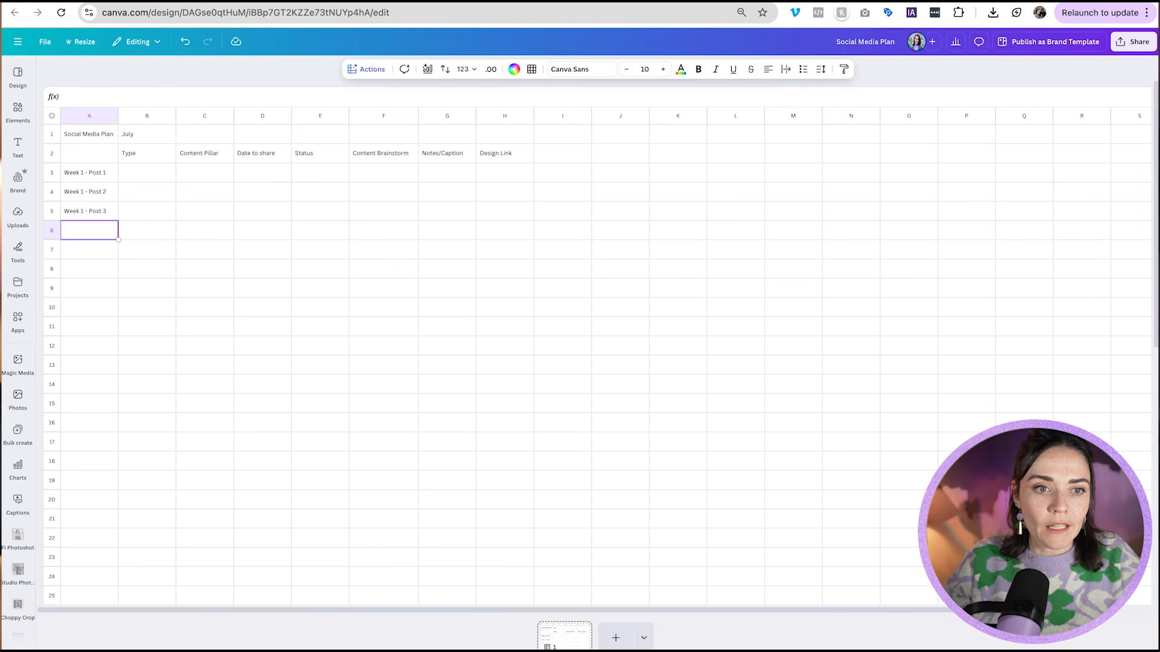
{"action": "left_click", "coordinate": [103, 245]}
{"action": "type", "text": "Wee"}
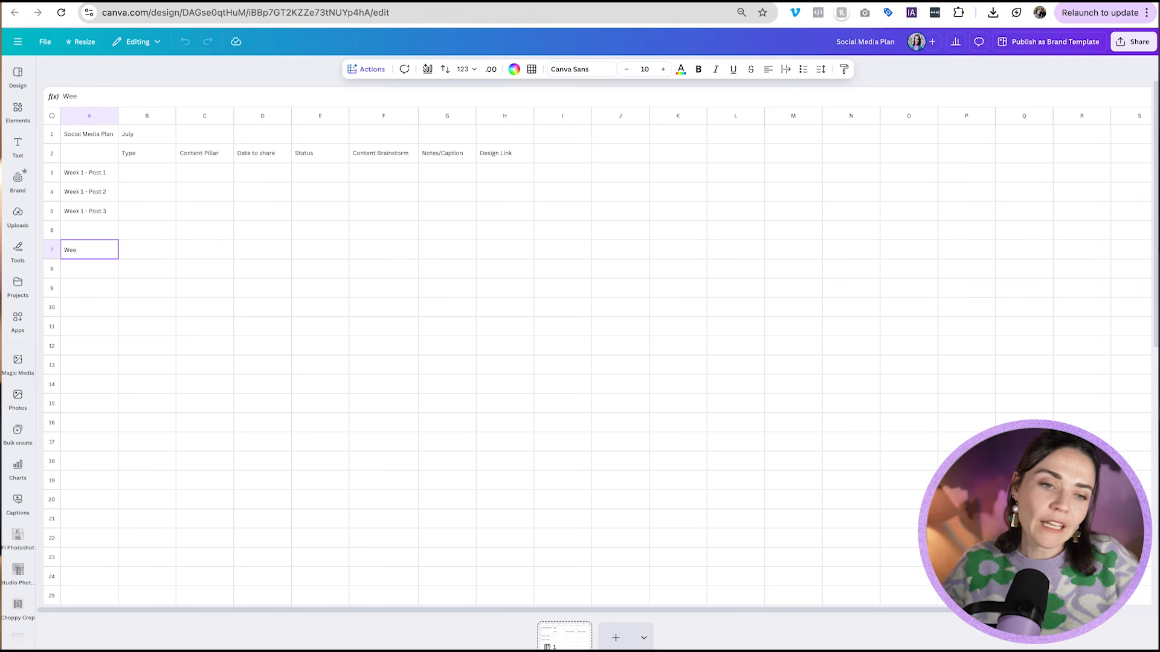
{"action": "key", "text": "Return"}
{"action": "left_click", "coordinate": [82, 245]}
{"action": "key", "text": "Delete"}
- Enter the row label "Week 2 - Post 1" in cell A6
{"action": "left_click", "coordinate": [96, 232]}
{"action": "type", "text": "Week 2 - Post 1"}
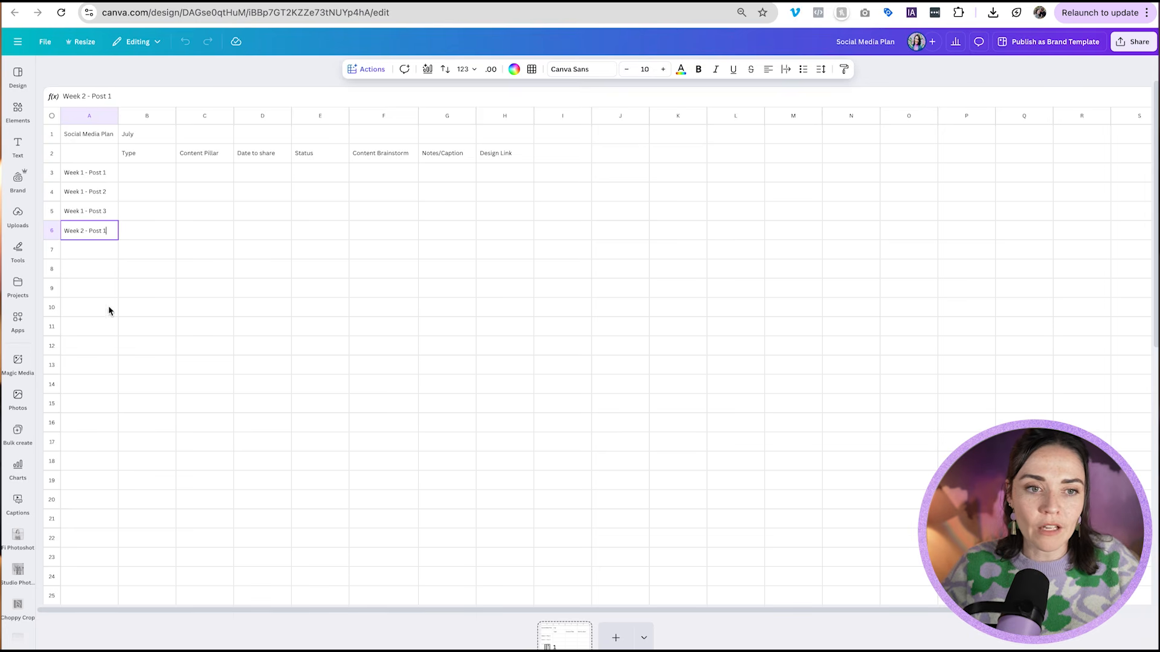
{"action": "left_click", "coordinate": [109, 311]}
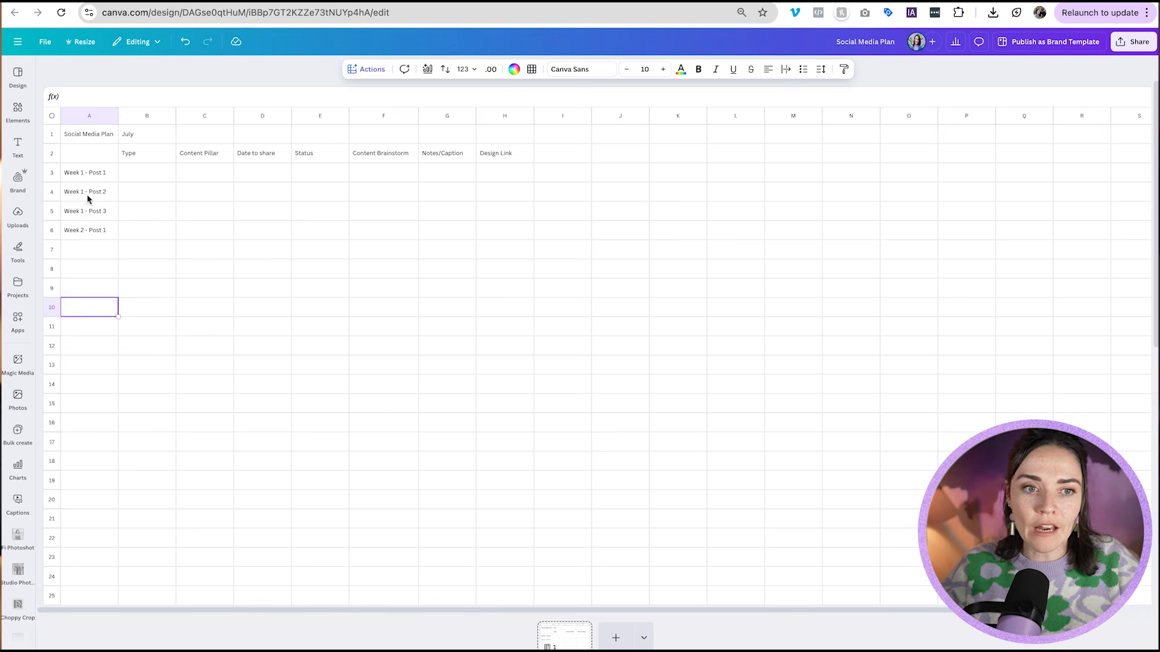
- Use Fill empty cells on A3:A14 to continue the row labels through Week 4 – Post 3, and insert the result
{"action": "left_click_drag", "start_coordinate": [98, 384], "coordinate": [100, 176]}
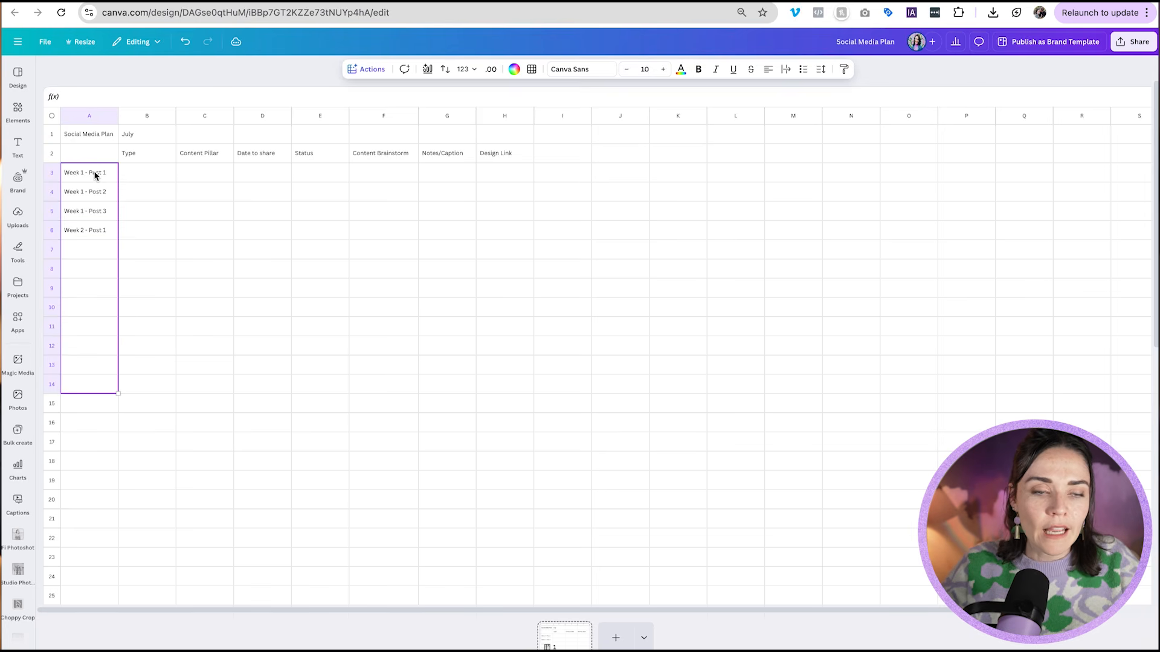
{"action": "left_click", "coordinate": [366, 71]}
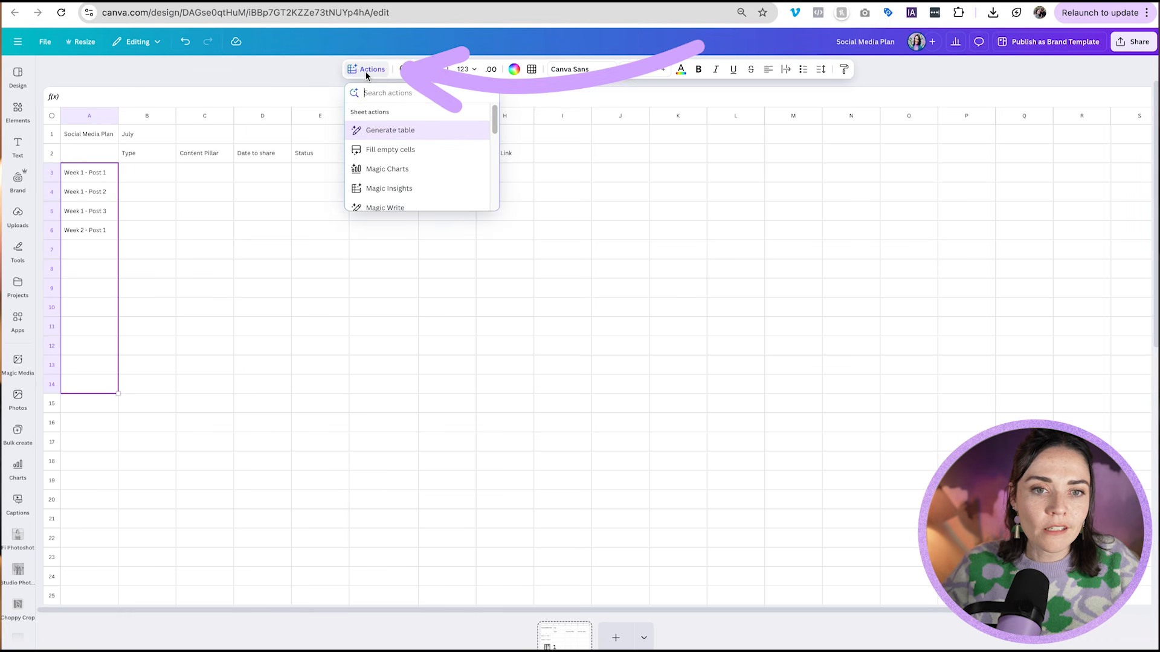
{"action": "left_click", "coordinate": [422, 150]}
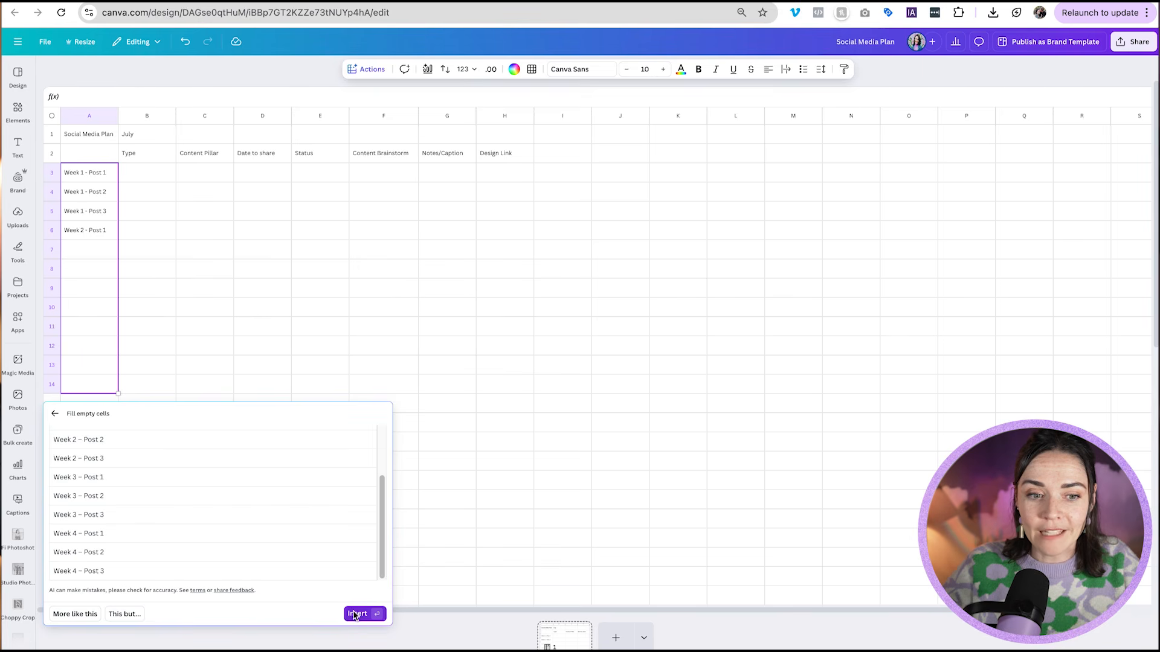
{"action": "left_click", "coordinate": [357, 615]}
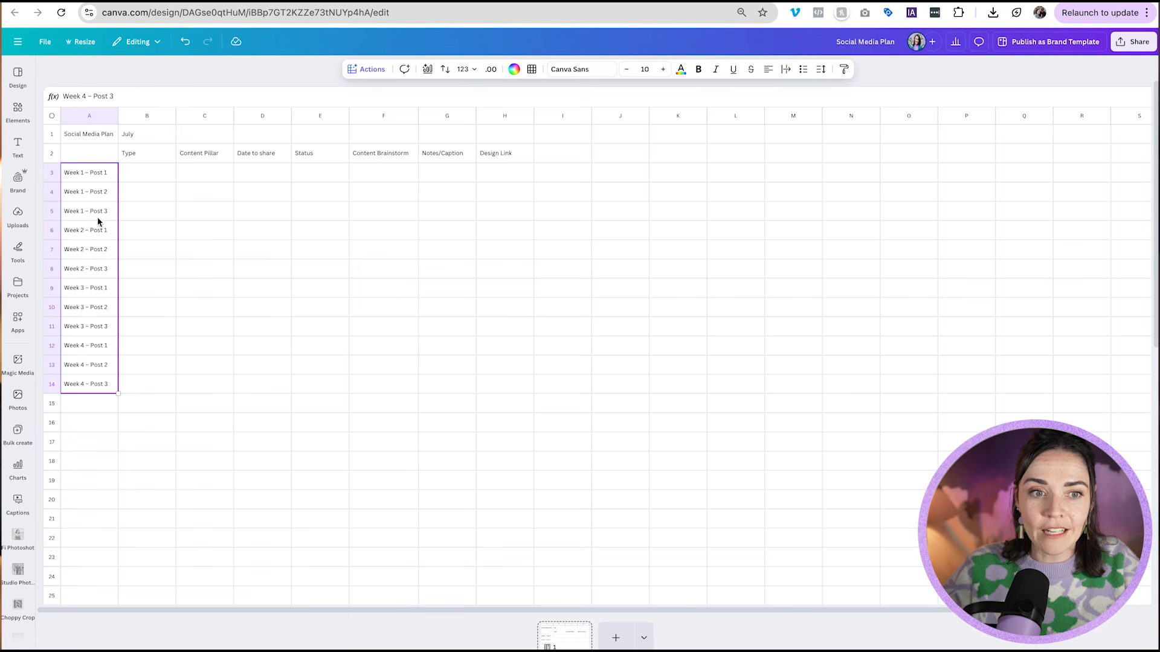
{"action": "left_click", "coordinate": [109, 233]}
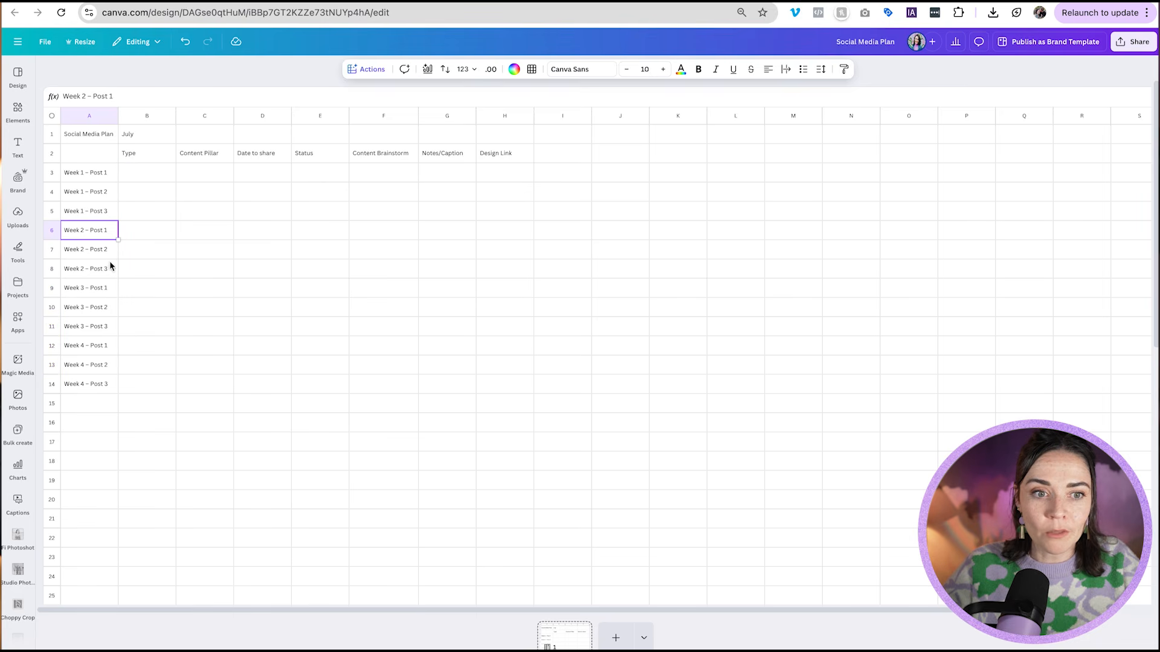
{"action": "left_click", "coordinate": [85, 287]}
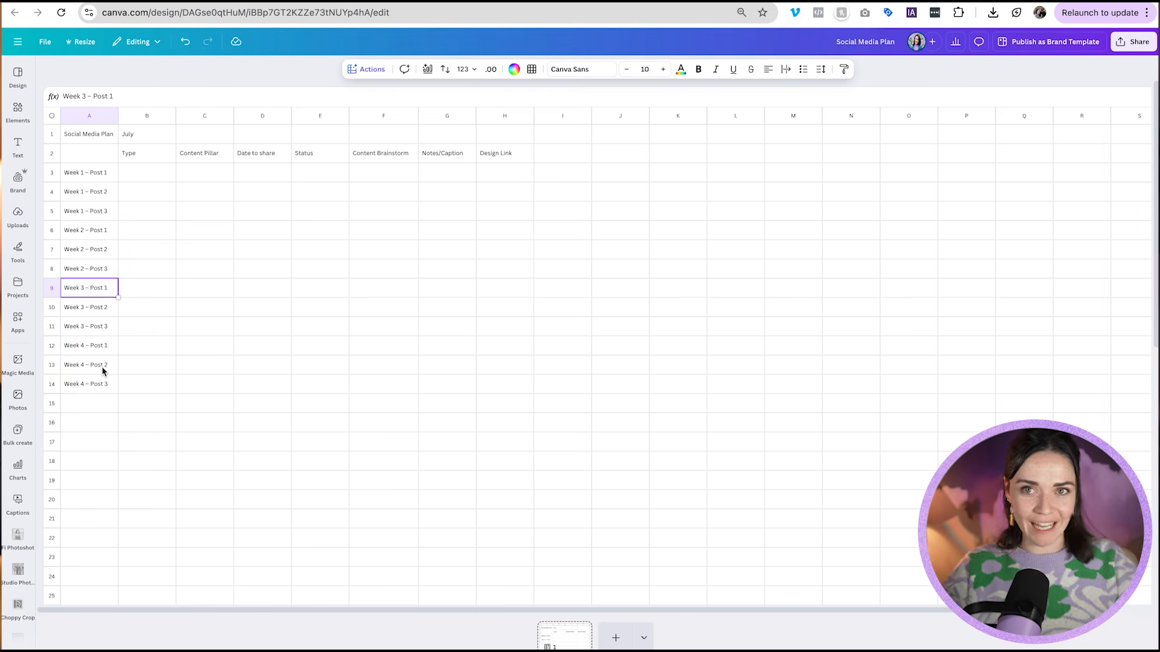
{"action": "left_click", "coordinate": [226, 210]}
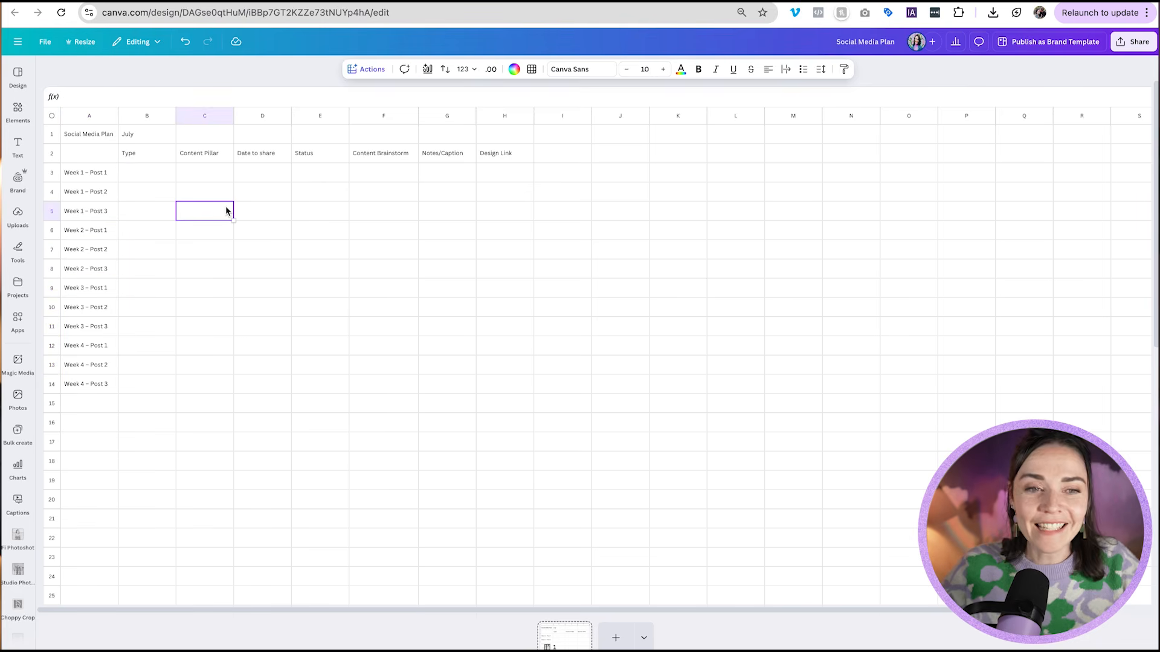
- Insert a new custom dropdown in cell B3 under the Type header and open its option list
{"action": "left_click", "coordinate": [158, 174]}
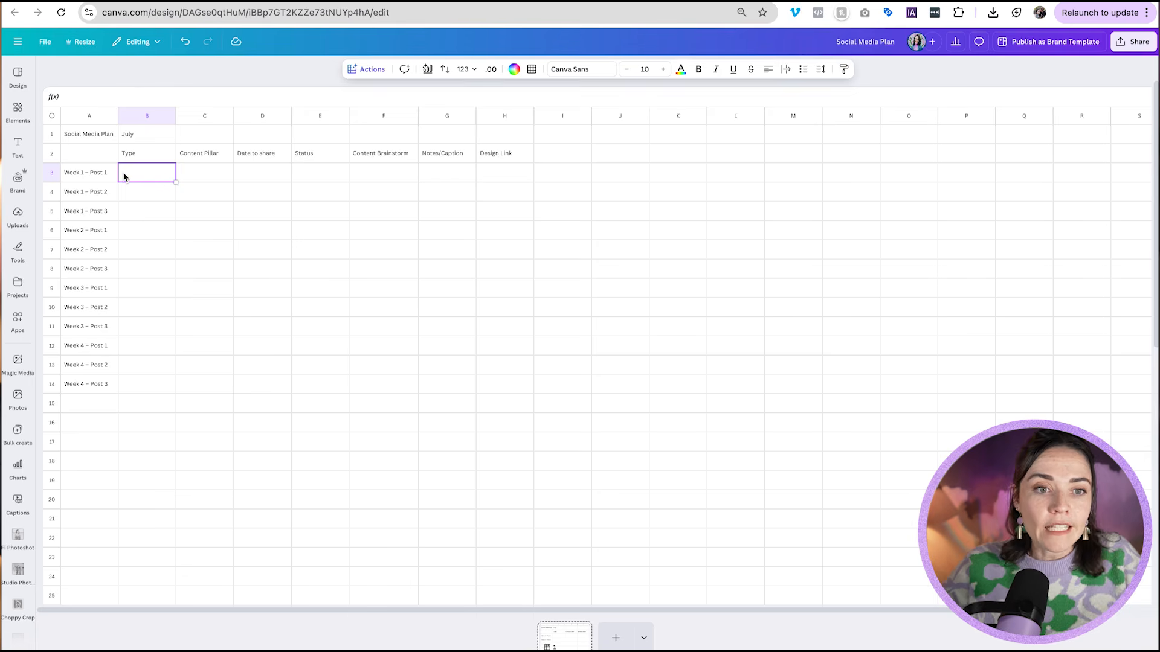
{"action": "key", "text": "slash"}
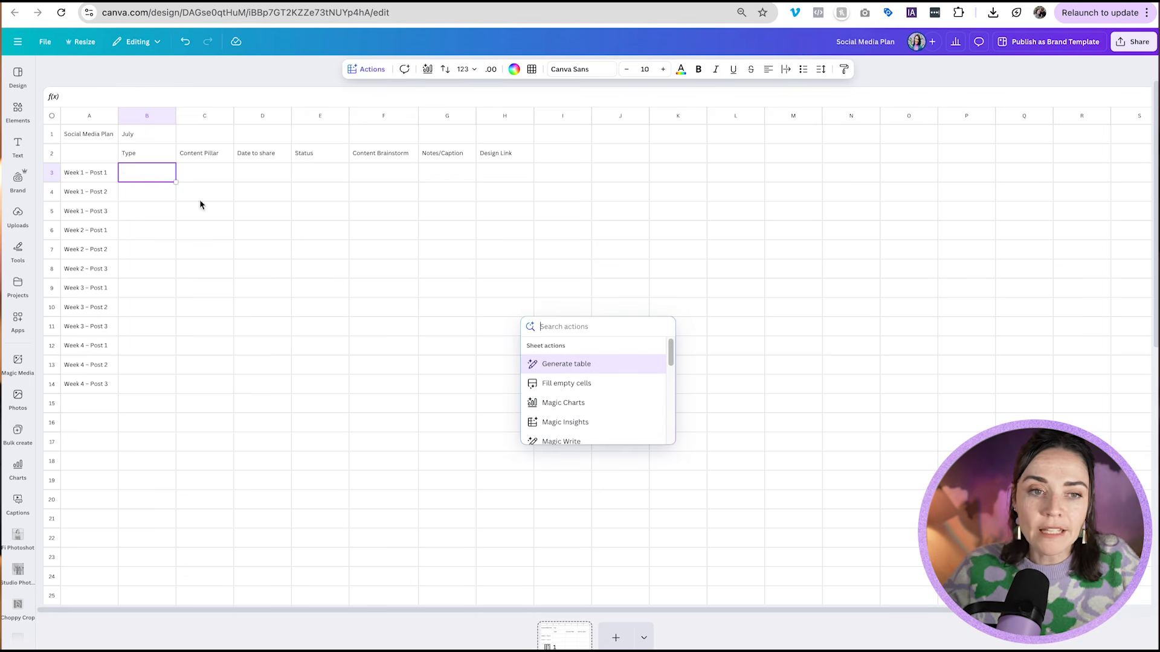
{"action": "left_click", "coordinate": [152, 170]}
{"action": "left_click", "coordinate": [366, 70]}
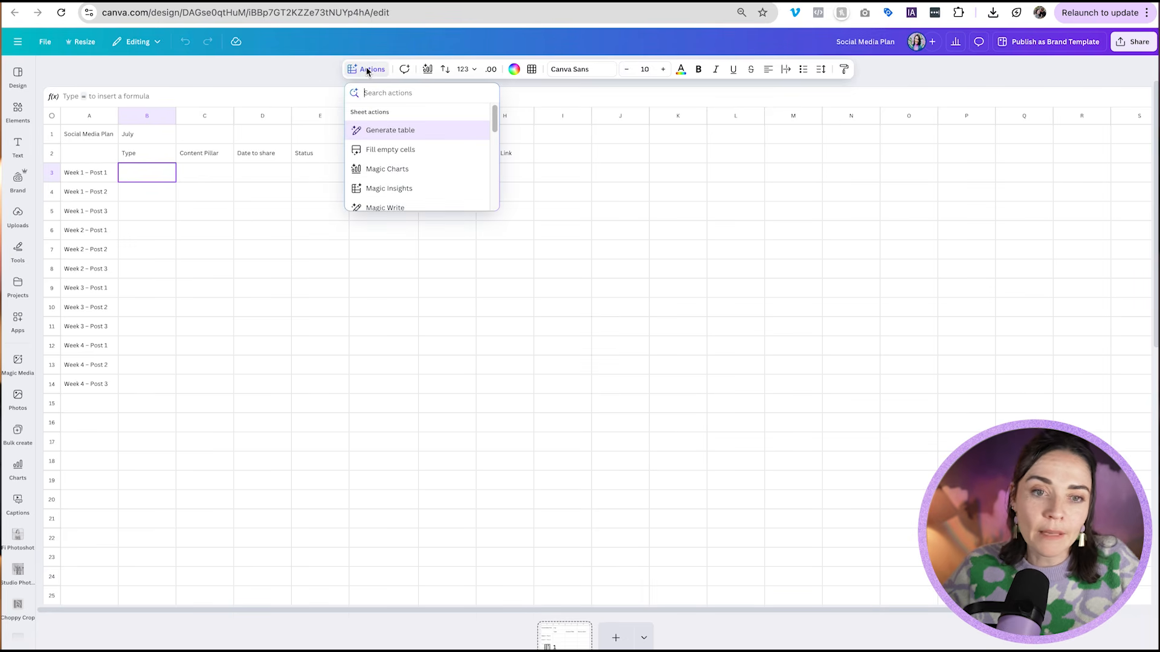
{"action": "scroll", "coordinate": [408, 175], "scroll_direction": "down", "scroll_amount": 3}
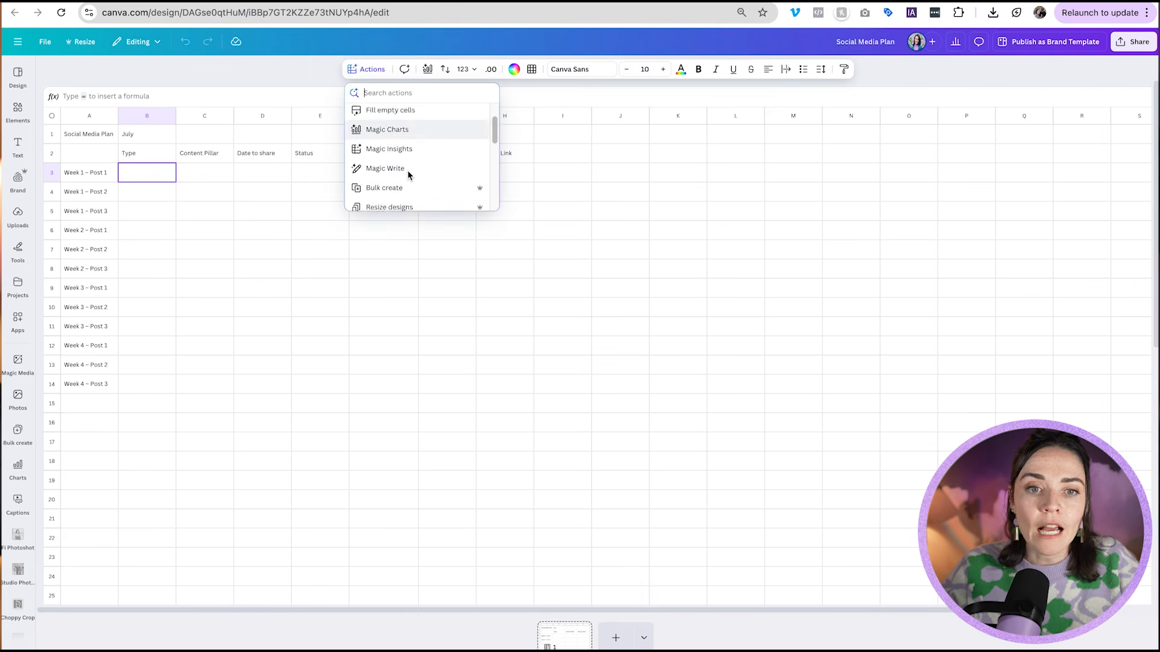
{"action": "scroll", "coordinate": [408, 175], "scroll_direction": "down", "scroll_amount": 5}
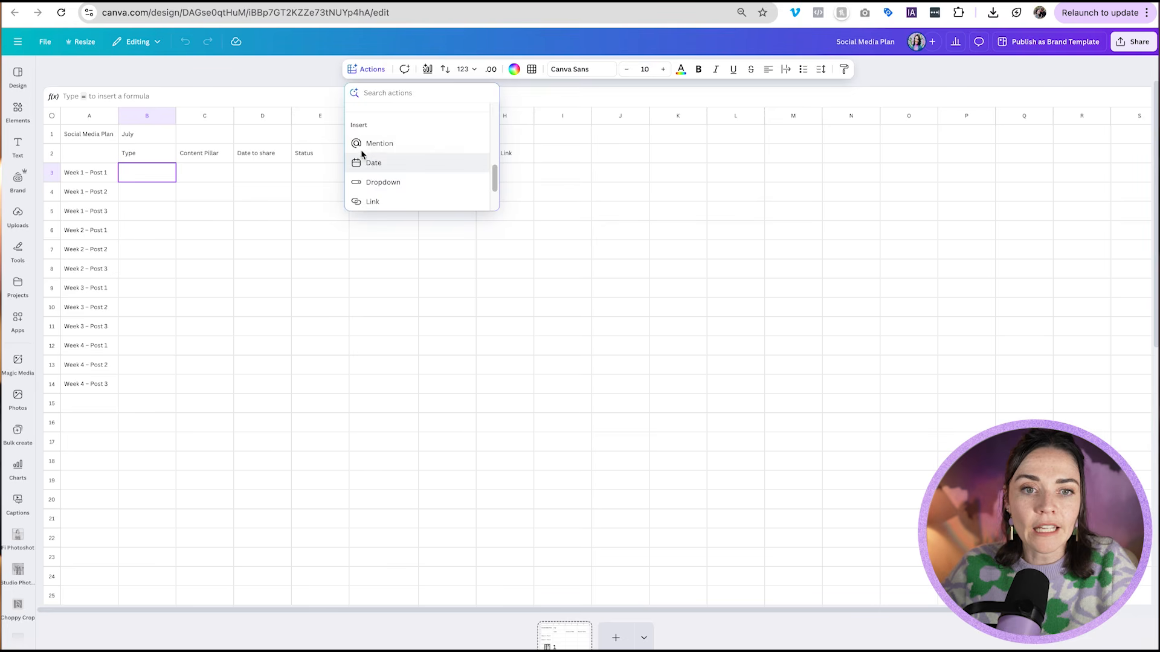
{"action": "left_click", "coordinate": [383, 149]}
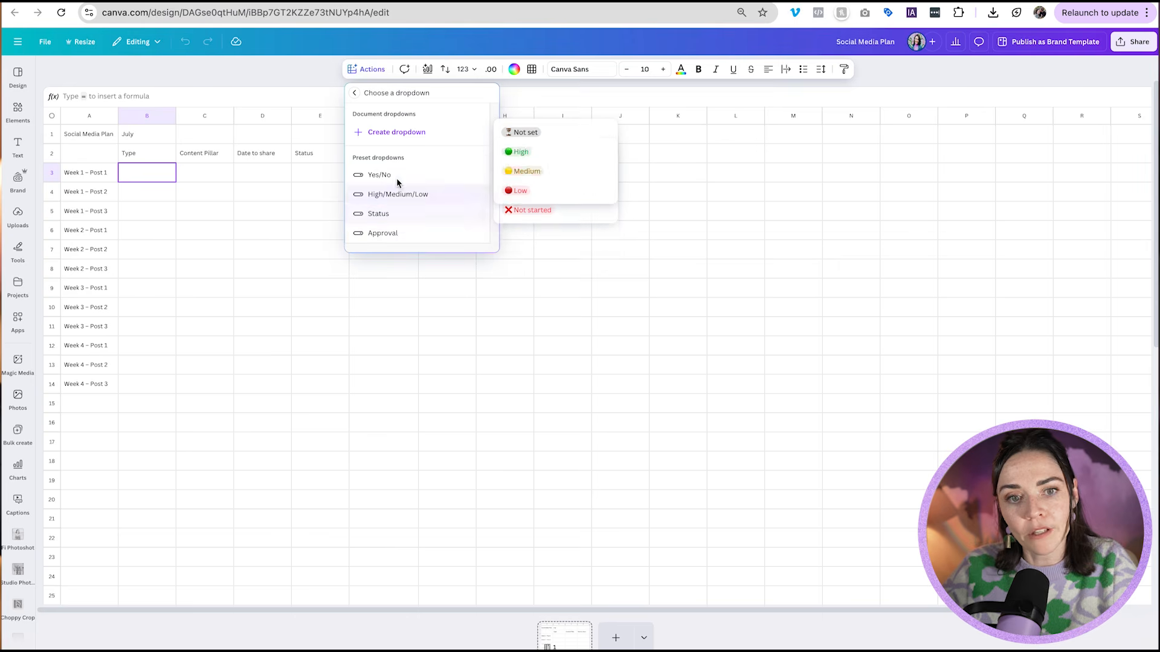
{"action": "left_click", "coordinate": [393, 132]}
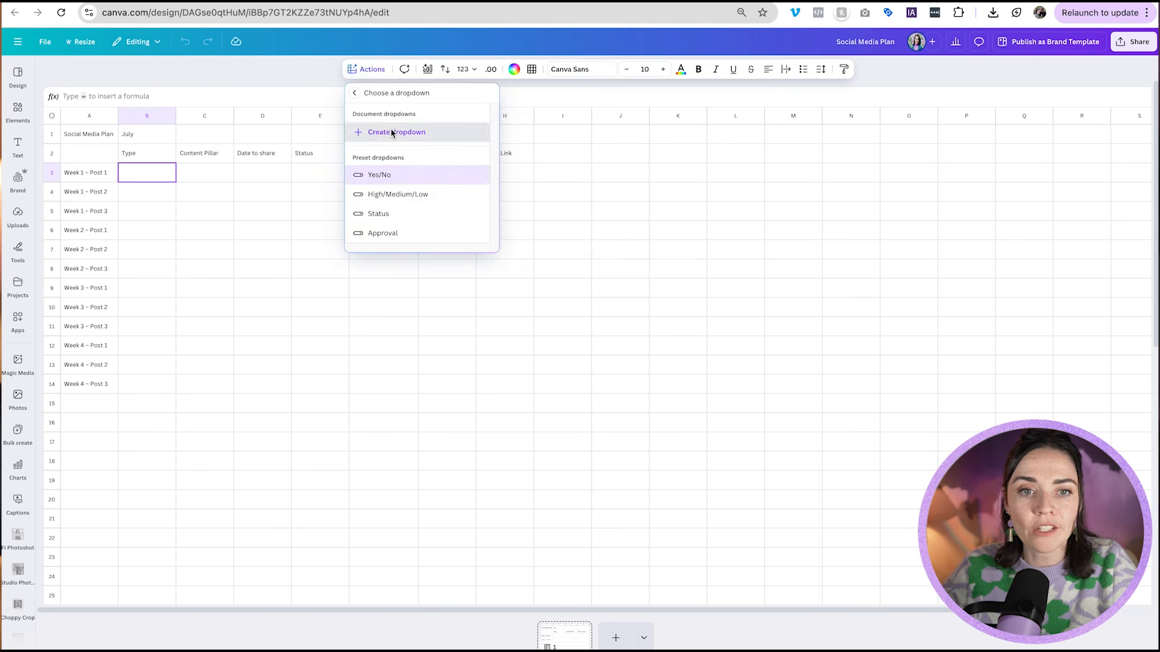
{"action": "left_click", "coordinate": [150, 172]}
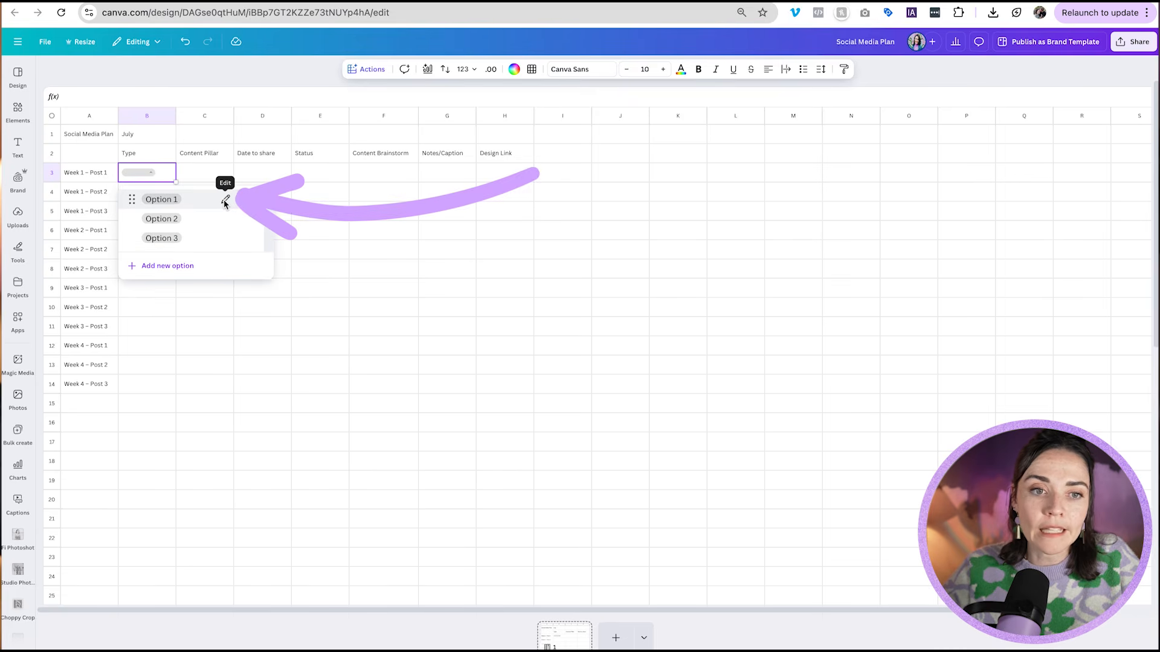
- Rename the dropdown's Option 1 to "Photo" and give it a purple option color
{"action": "left_click", "coordinate": [225, 202]}
{"action": "key", "text": "super+a"}
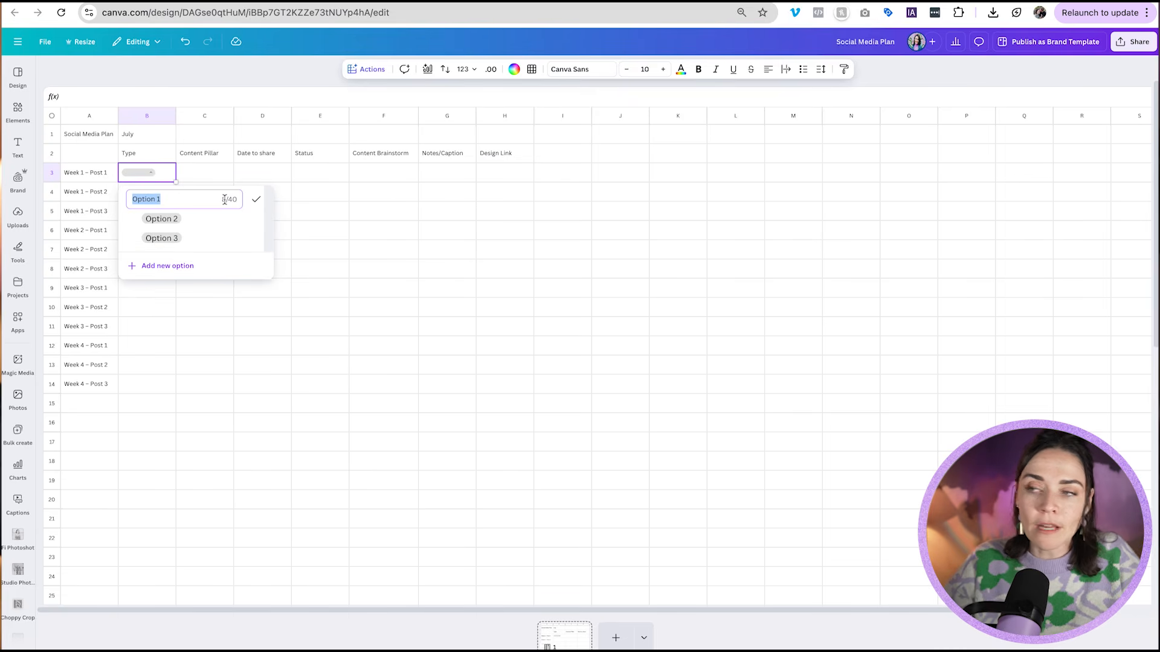
{"action": "type", "text": "Photo"}
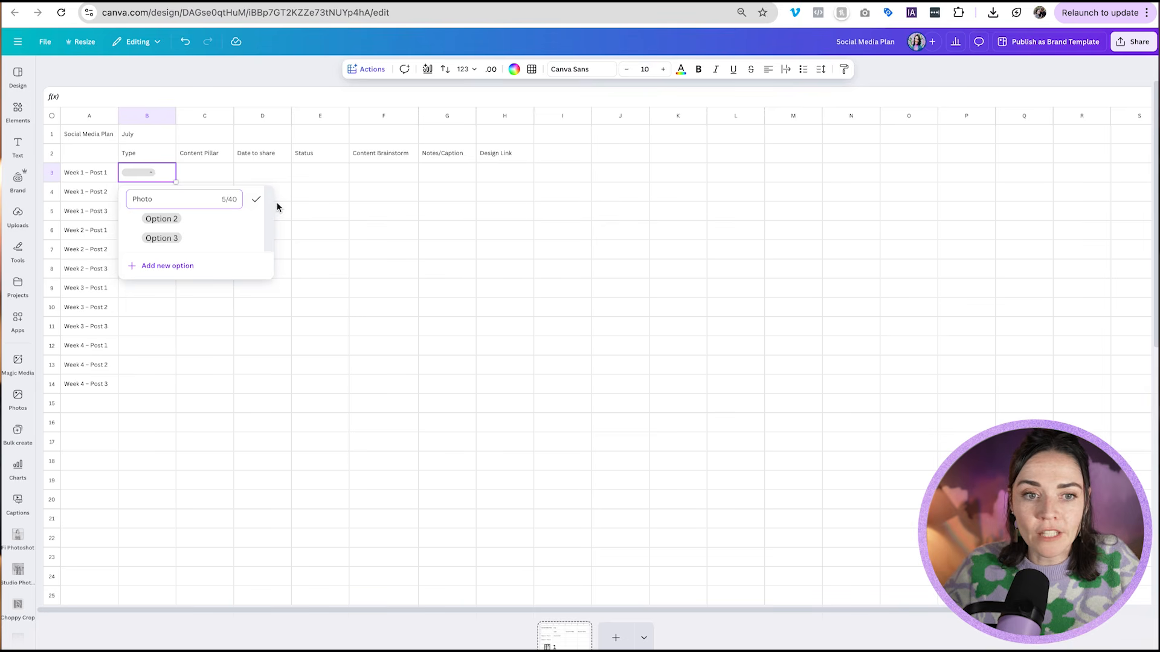
{"action": "left_click", "coordinate": [256, 199]}
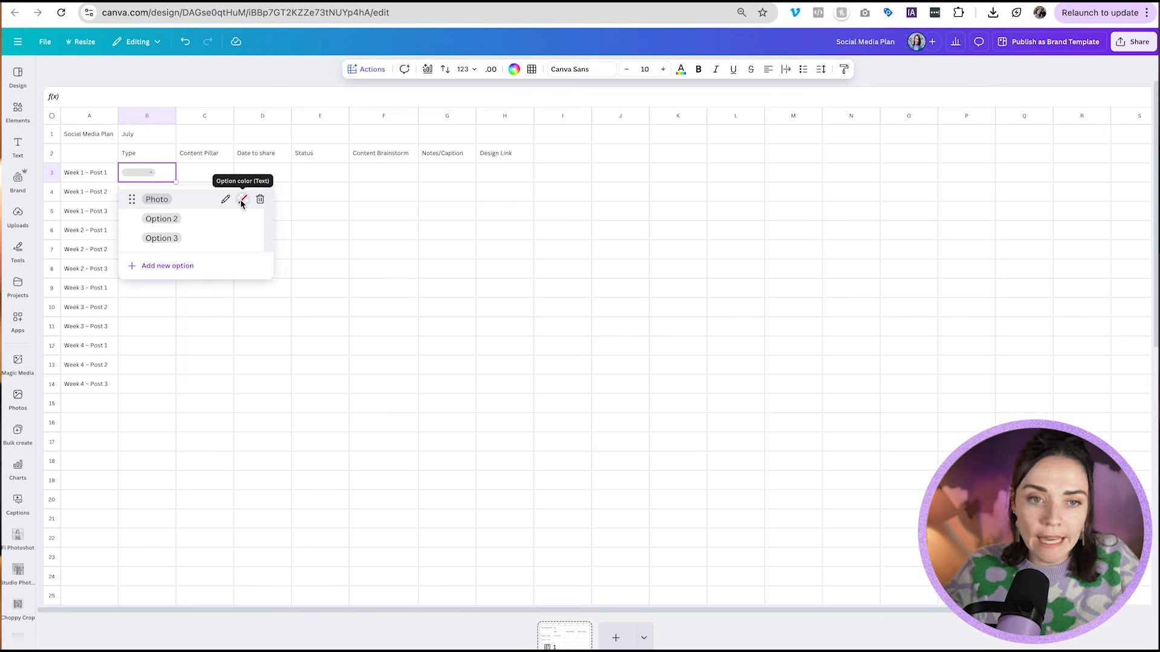
{"action": "left_click", "coordinate": [243, 200]}
{"action": "left_click", "coordinate": [210, 282]}
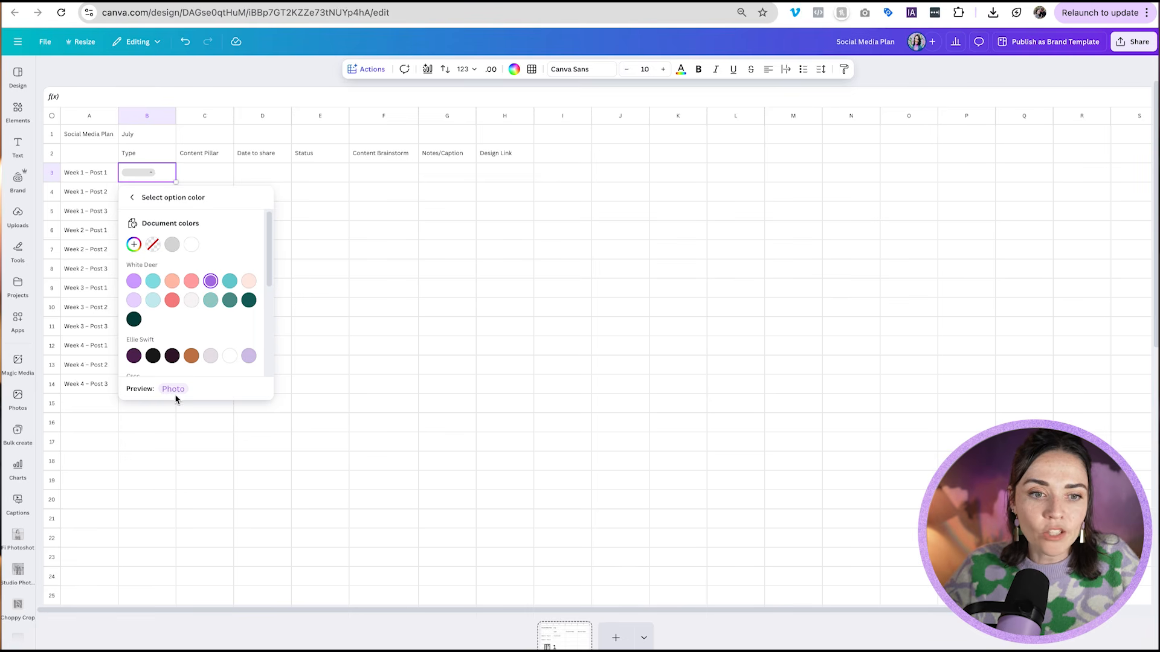
{"action": "left_click", "coordinate": [131, 198]}
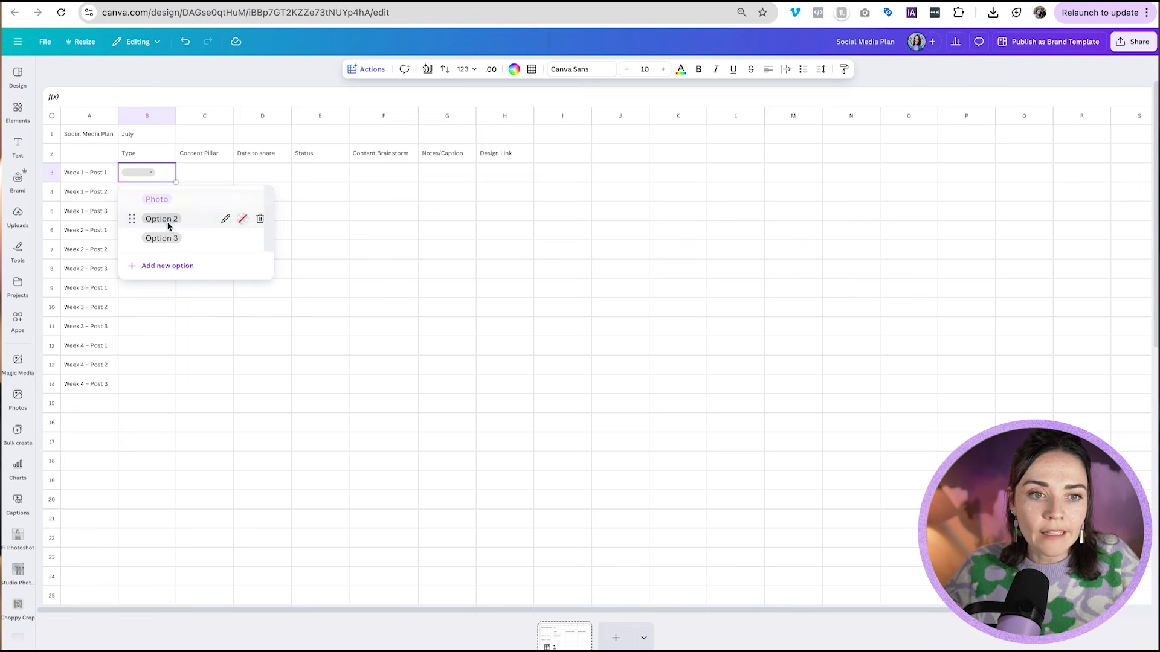
- Rename the dropdown's Option 2 to "Text on design" and give it an orange option color
{"action": "left_click", "coordinate": [225, 218]}
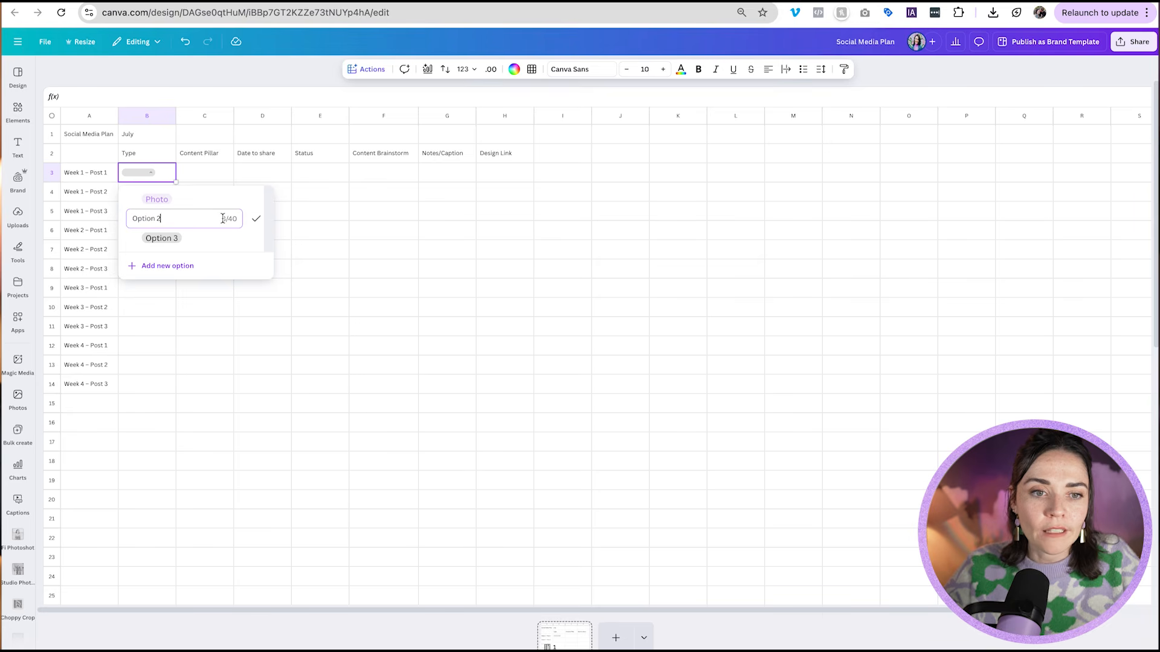
{"action": "key", "text": "ctrl+a"}
{"action": "type", "text": "T"}
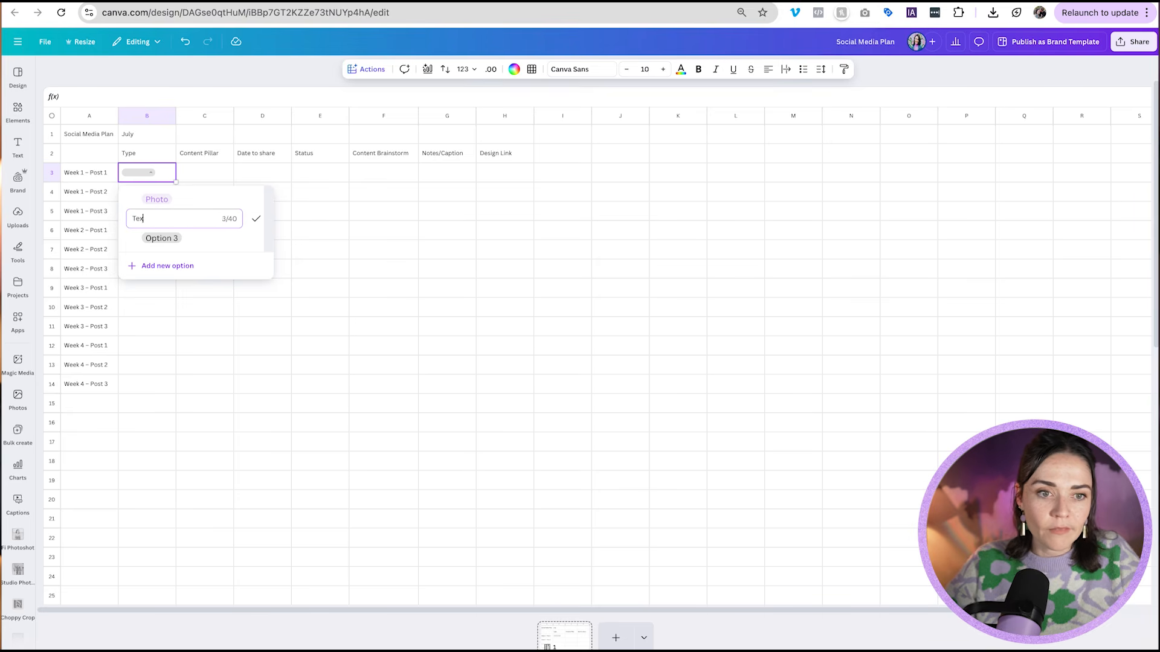
{"action": "left_click", "coordinate": [256, 219]}
{"action": "left_click", "coordinate": [244, 219]}
{"action": "scroll", "coordinate": [230, 290], "scroll_direction": "down", "scroll_amount": 5}
{"action": "left_click", "coordinate": [229, 361]}
{"action": "left_click", "coordinate": [132, 197]}
- Rename the dropdown's Option 3 to "B Roll Reel" and give it a light blue option color
{"action": "left_click", "coordinate": [225, 238]}
{"action": "type", "text": "B"}
{"action": "key", "text": "ctrl+a"}
{"action": "type", "text": "B Roll Reel"}
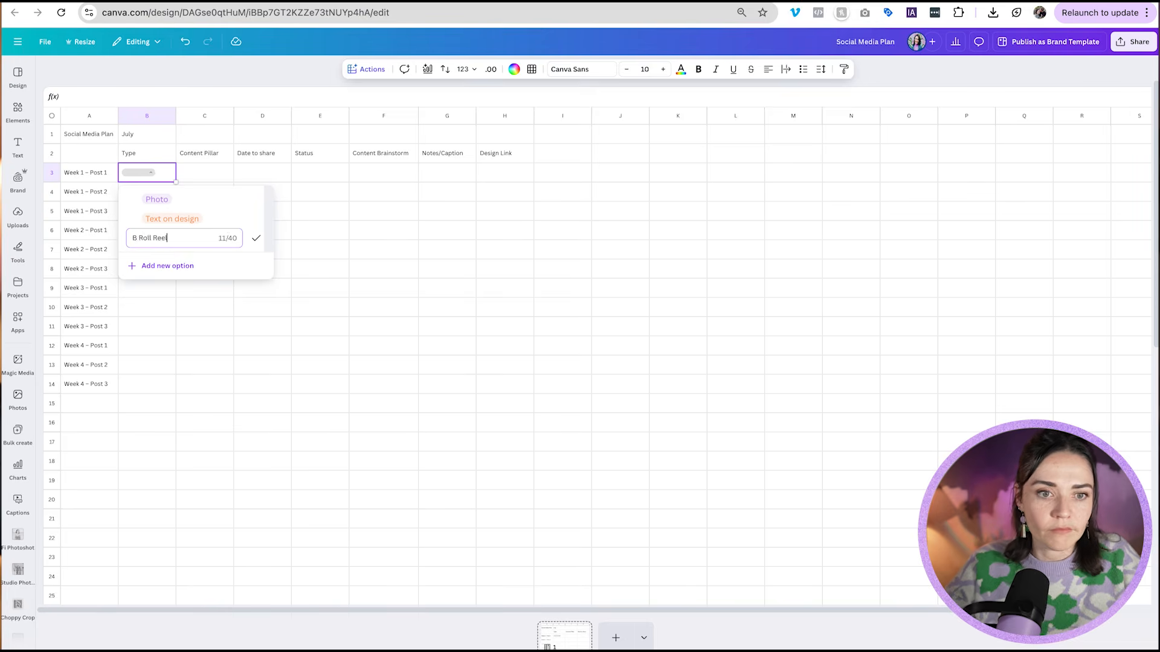
{"action": "left_click", "coordinate": [256, 238]}
{"action": "left_click", "coordinate": [243, 238]}
{"action": "scroll", "coordinate": [217, 303], "scroll_direction": "down", "scroll_amount": 5}
{"action": "left_click", "coordinate": [248, 325]}
{"action": "left_click", "coordinate": [132, 197]}
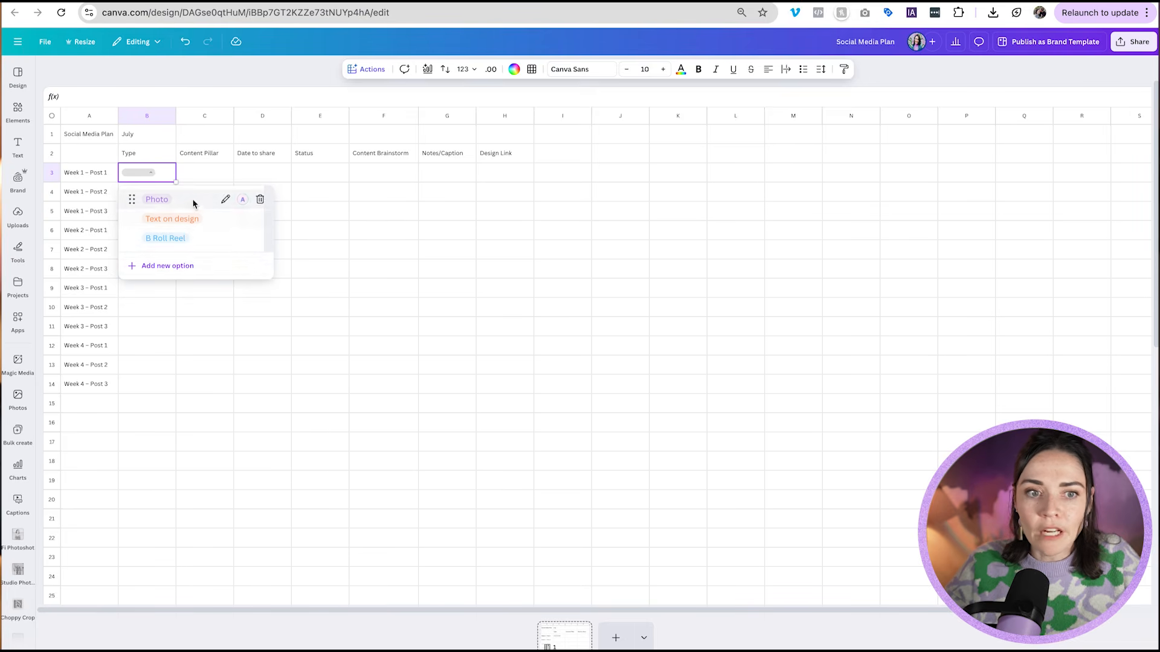
- Add a fourth option named "Carousel" to the B3 dropdown and give it a green option color
{"action": "left_click", "coordinate": [149, 267]}
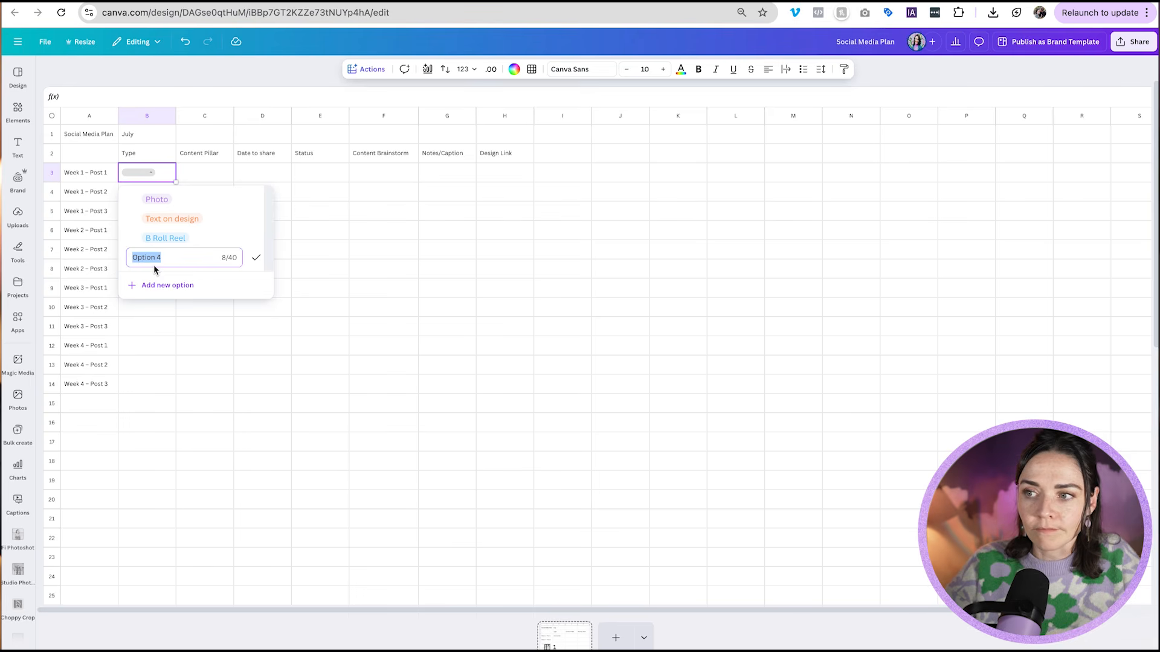
{"action": "type", "text": "Carousel"}
{"action": "left_click", "coordinate": [256, 258]}
{"action": "left_click", "coordinate": [244, 258]}
{"action": "scroll", "coordinate": [266, 301], "scroll_direction": "down", "scroll_amount": 5}
{"action": "left_click", "coordinate": [133, 323]}
{"action": "left_click", "coordinate": [132, 198]}
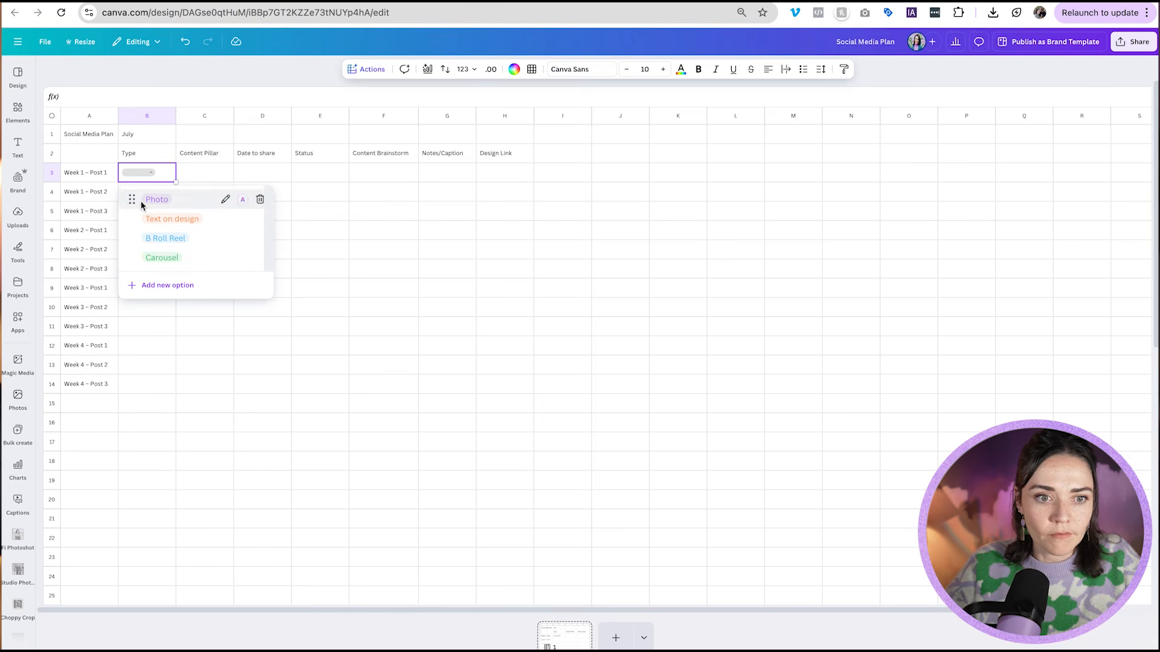
- Add a fifth option named "Talking to Camera Reel" to the B3 dropdown and give it a red option color
{"action": "left_click", "coordinate": [163, 285]}
{"action": "type", "text": "Talking to Camera Reel"}
{"action": "left_click", "coordinate": [256, 276]}
{"action": "left_click", "coordinate": [242, 277]}
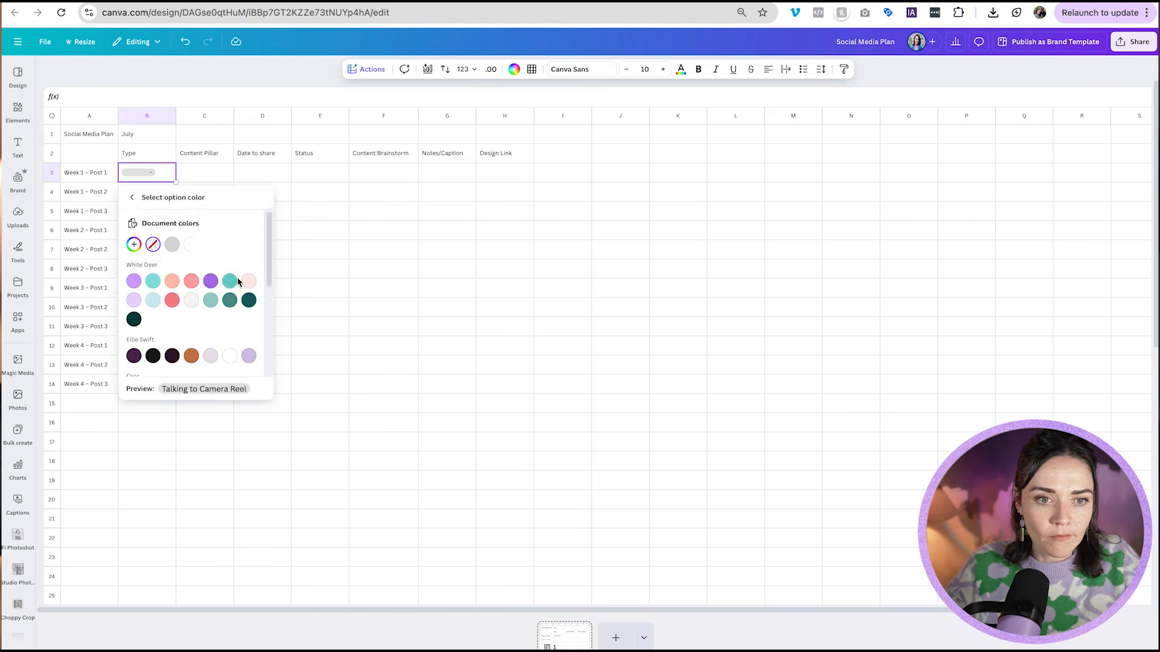
{"action": "scroll", "coordinate": [238, 281], "scroll_direction": "down", "scroll_amount": 5}
{"action": "left_click", "coordinate": [210, 287]}
{"action": "left_click", "coordinate": [132, 160]}
{"action": "left_click", "coordinate": [242, 241]}
{"action": "left_click", "coordinate": [156, 325]}
{"action": "left_click", "coordinate": [132, 161]}
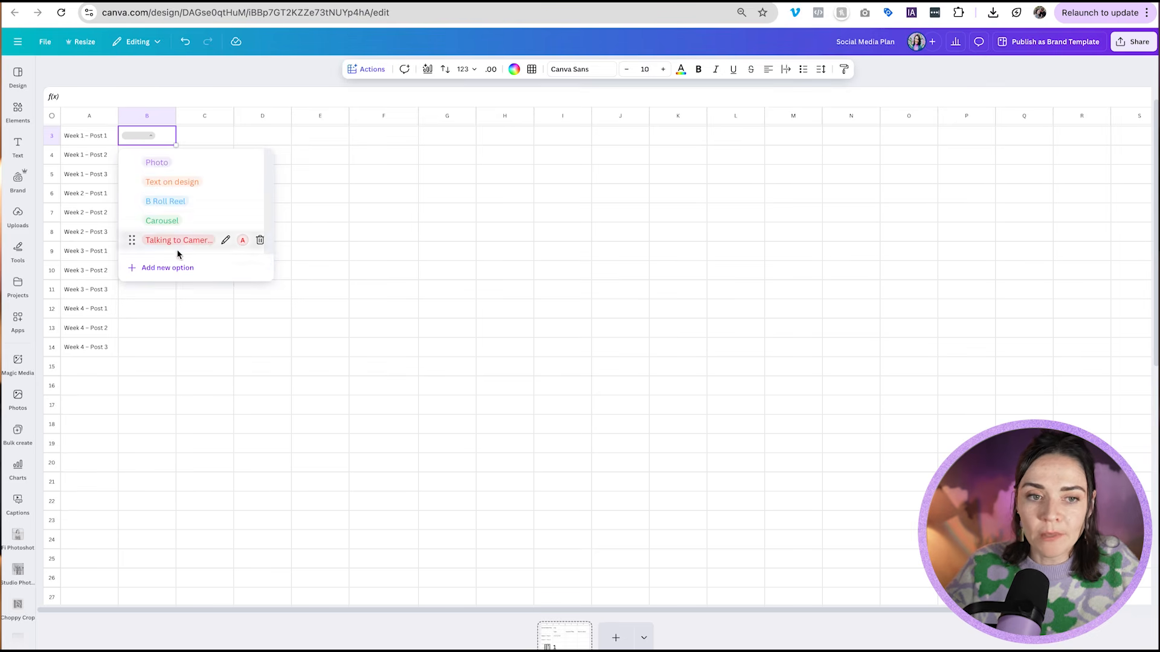
- Make the text of the dropdown in cell B3 bold and check its option list
{"action": "left_click", "coordinate": [196, 309]}
{"action": "left_click", "coordinate": [162, 132]}
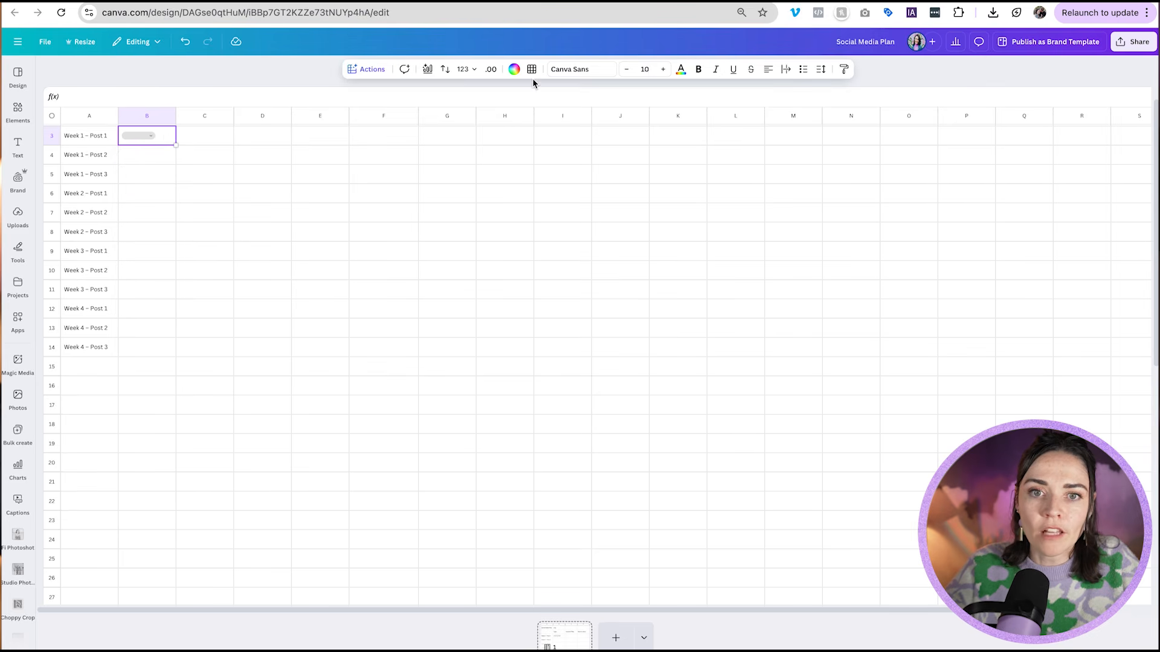
{"action": "left_click", "coordinate": [699, 69]}
{"action": "left_click", "coordinate": [150, 136]}
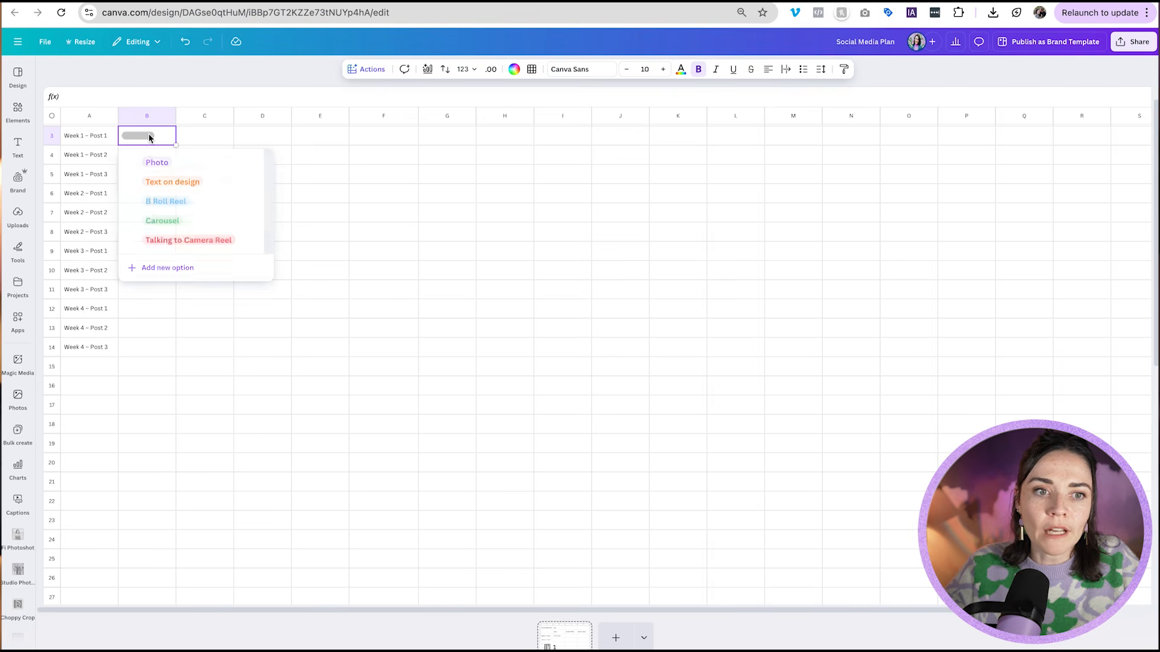
{"action": "left_click", "coordinate": [323, 159]}
- Copy the dropdown in cell B3 and paste it into every post row of the Type column, B3 through B14
{"action": "left_click", "coordinate": [166, 143]}
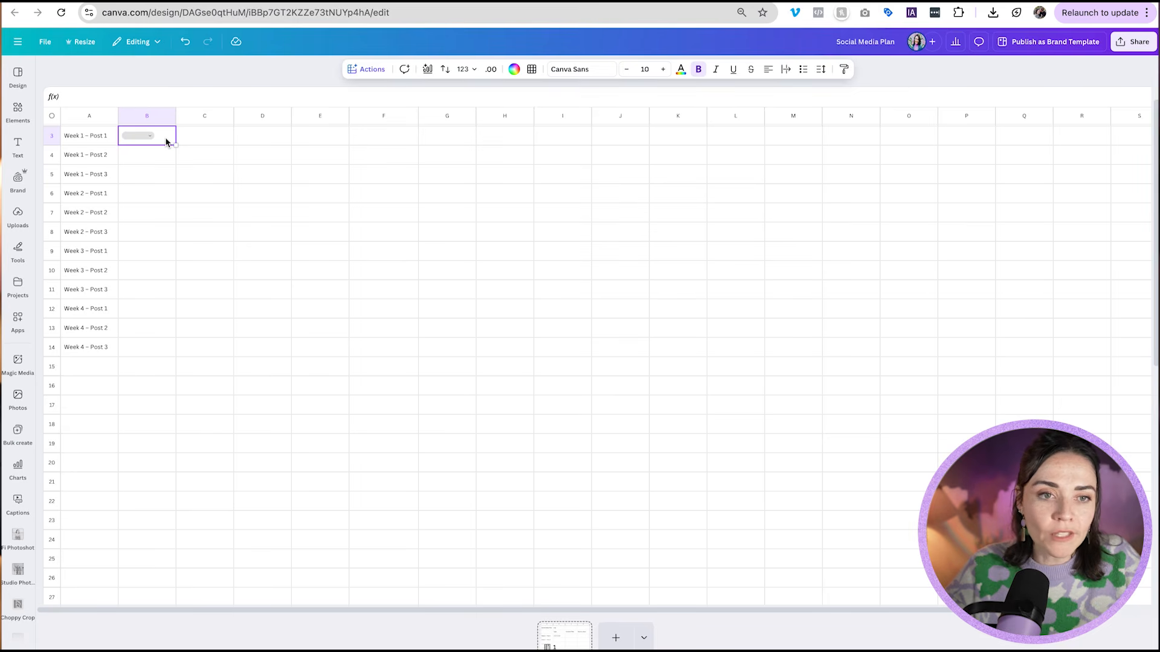
{"action": "right_click", "coordinate": [166, 140]}
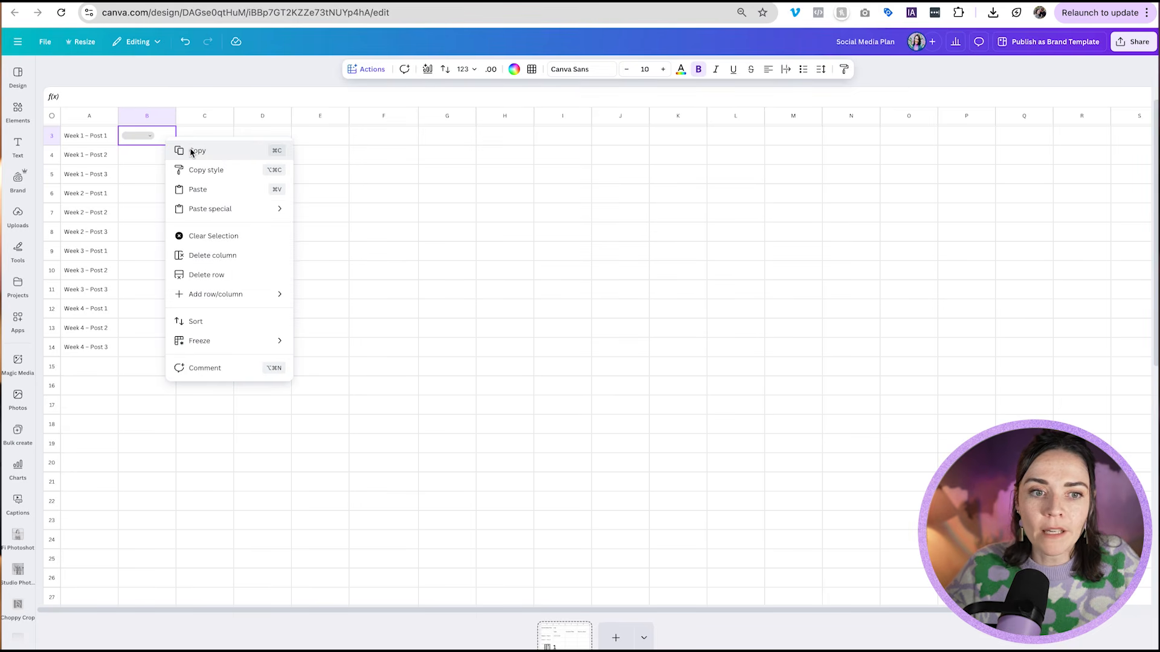
{"action": "left_click", "coordinate": [192, 151]}
{"action": "left_click", "coordinate": [139, 353], "text": "shift"}
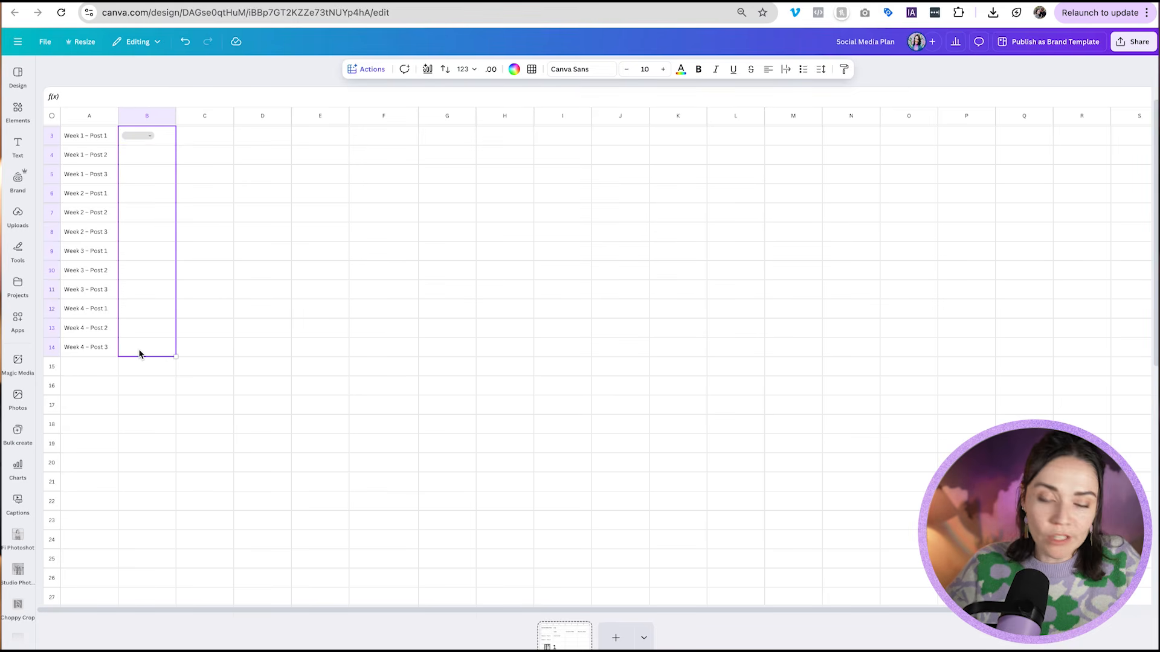
{"action": "right_click", "coordinate": [139, 353]}
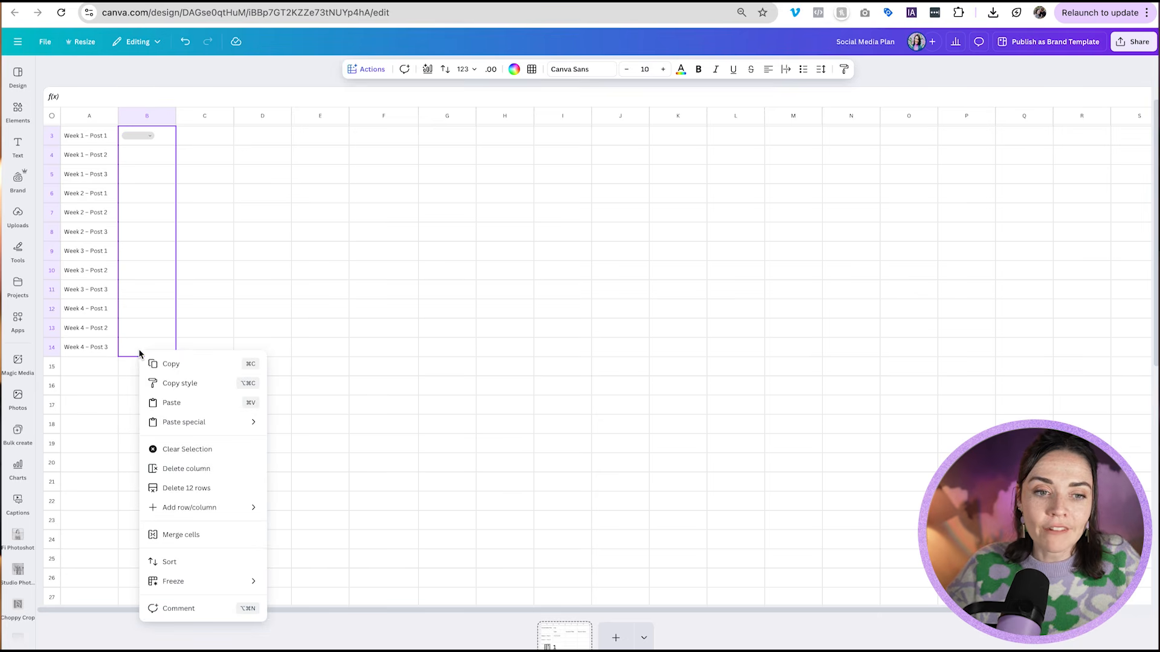
{"action": "left_click", "coordinate": [164, 402]}
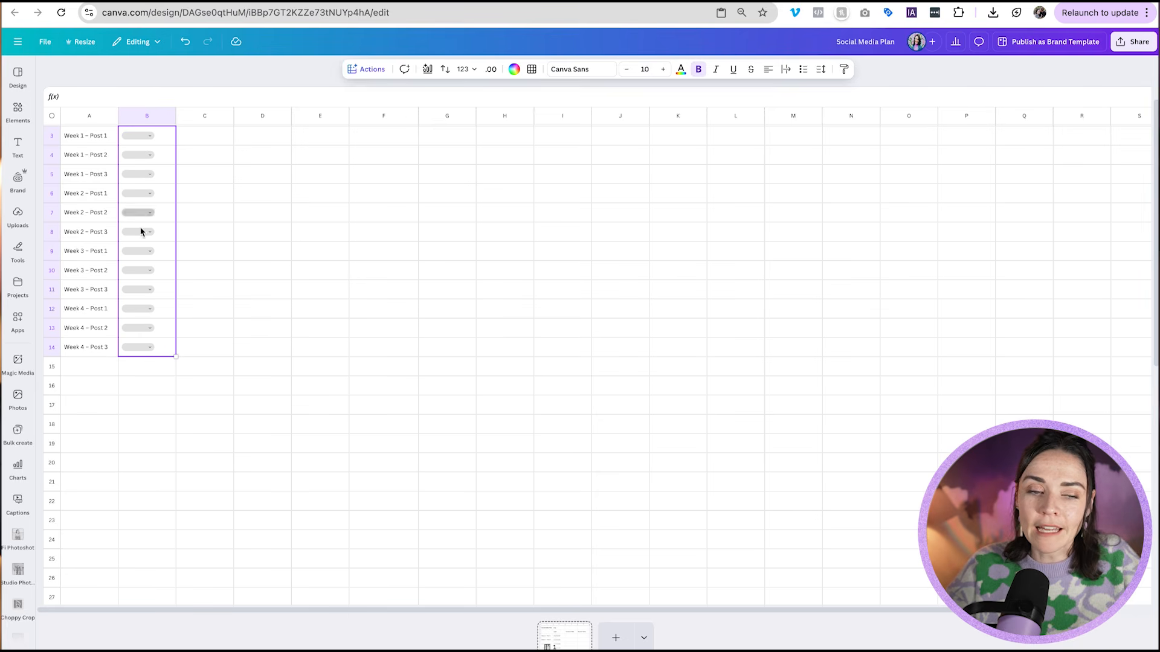
{"action": "scroll", "coordinate": [145, 189], "scroll_direction": "up", "scroll_amount": 1}
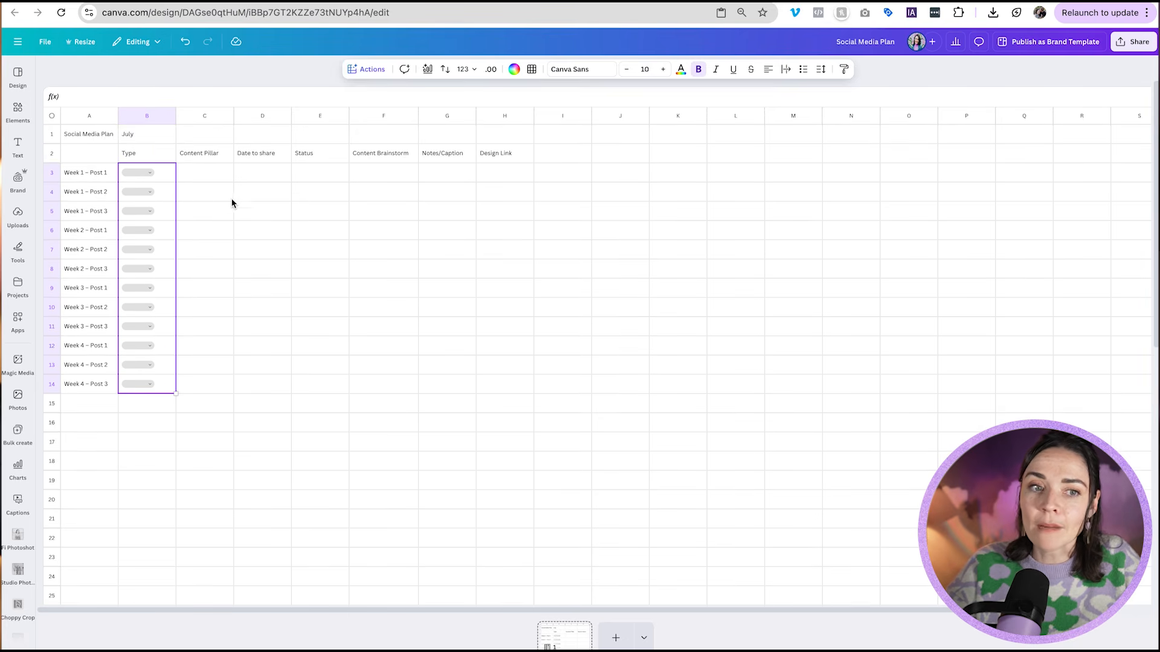
- Set the Type to Photo for Week 1 Post 1, Text on design for Week 2 Post 3, and Talking to Camera Reel for Week 1 Post 3
{"action": "left_click", "coordinate": [204, 192]}
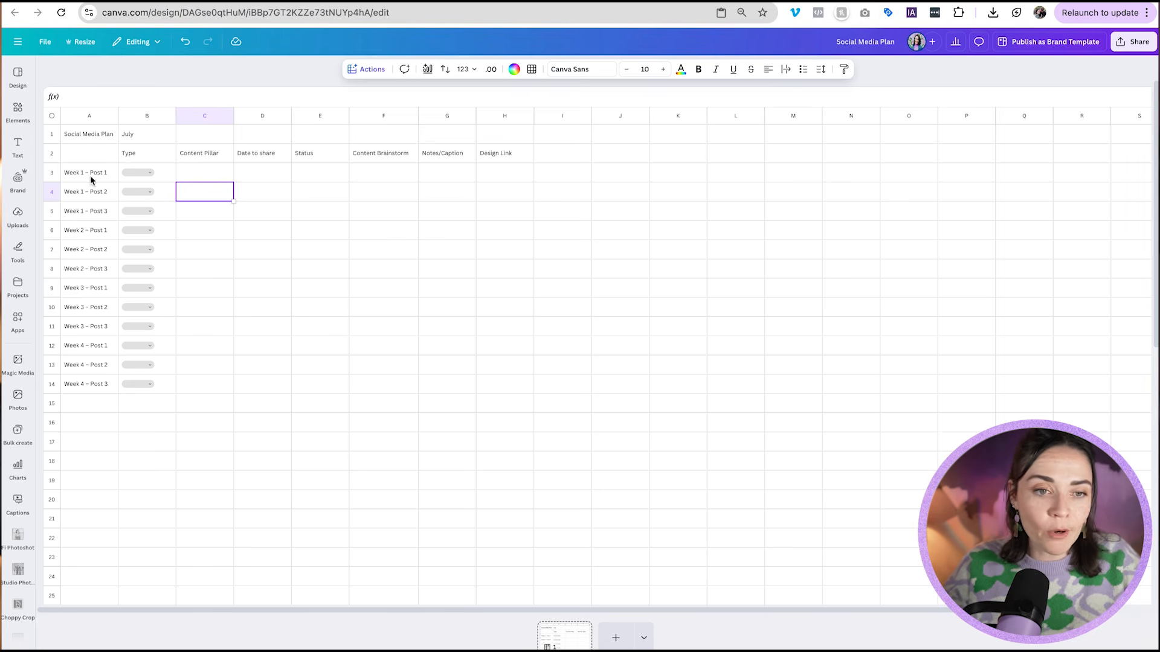
{"action": "left_click", "coordinate": [145, 174]}
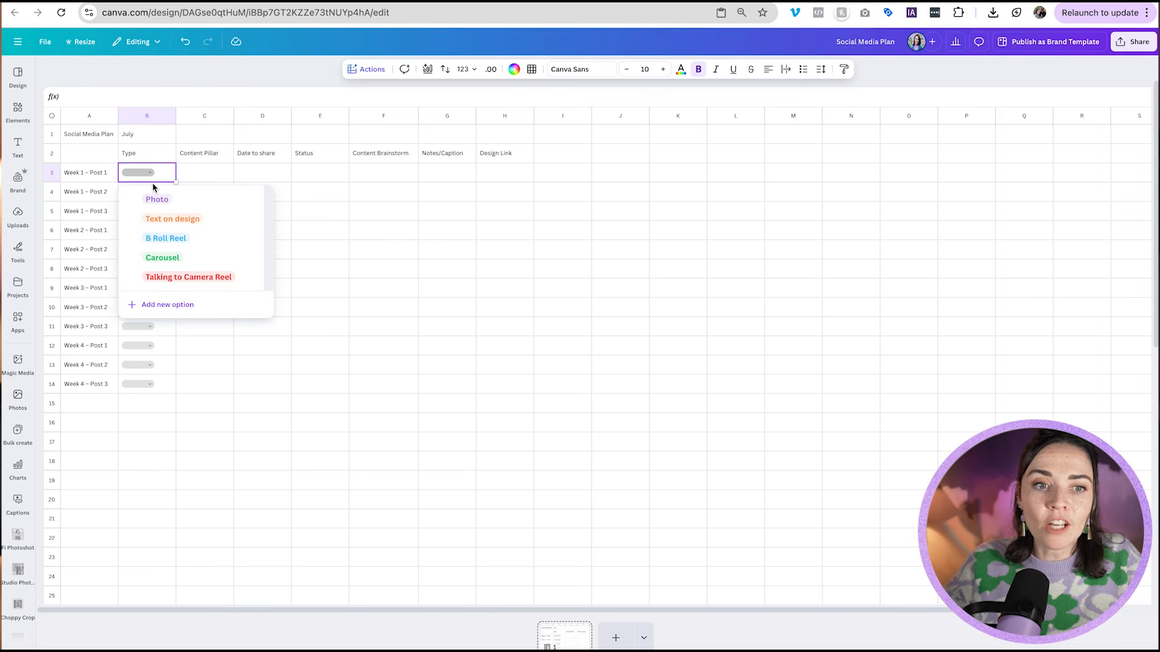
{"action": "left_click", "coordinate": [160, 198]}
{"action": "left_click", "coordinate": [150, 269]}
{"action": "left_click", "coordinate": [169, 313]}
{"action": "left_click", "coordinate": [150, 212]}
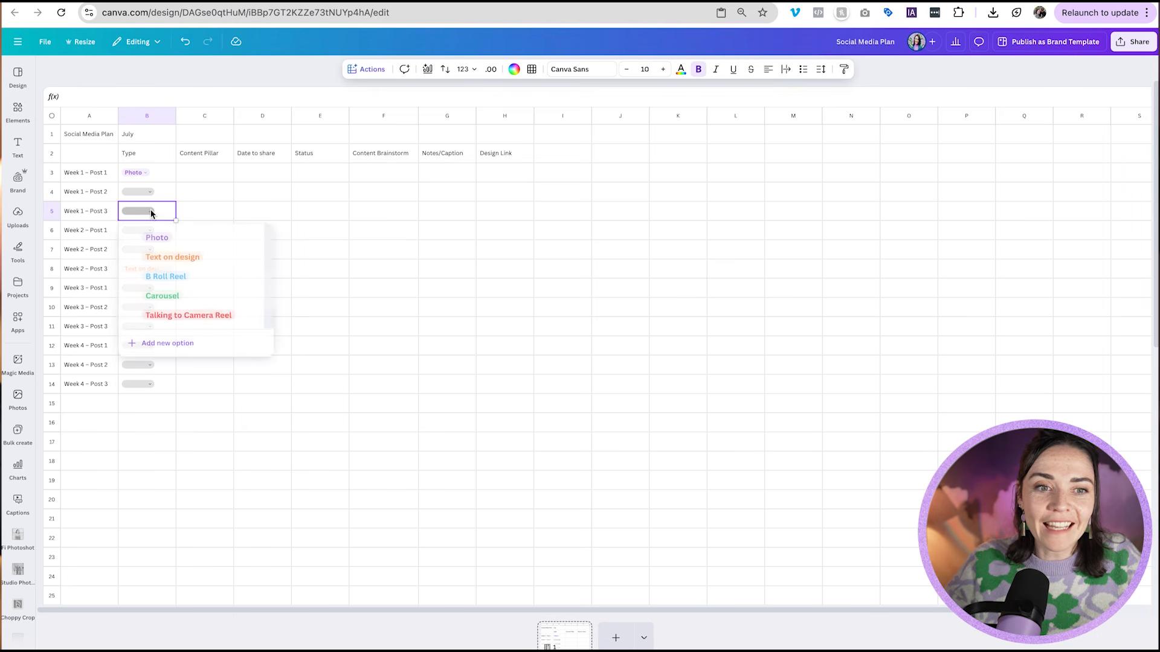
{"action": "left_click", "coordinate": [164, 317]}
{"action": "left_click", "coordinate": [199, 263]}
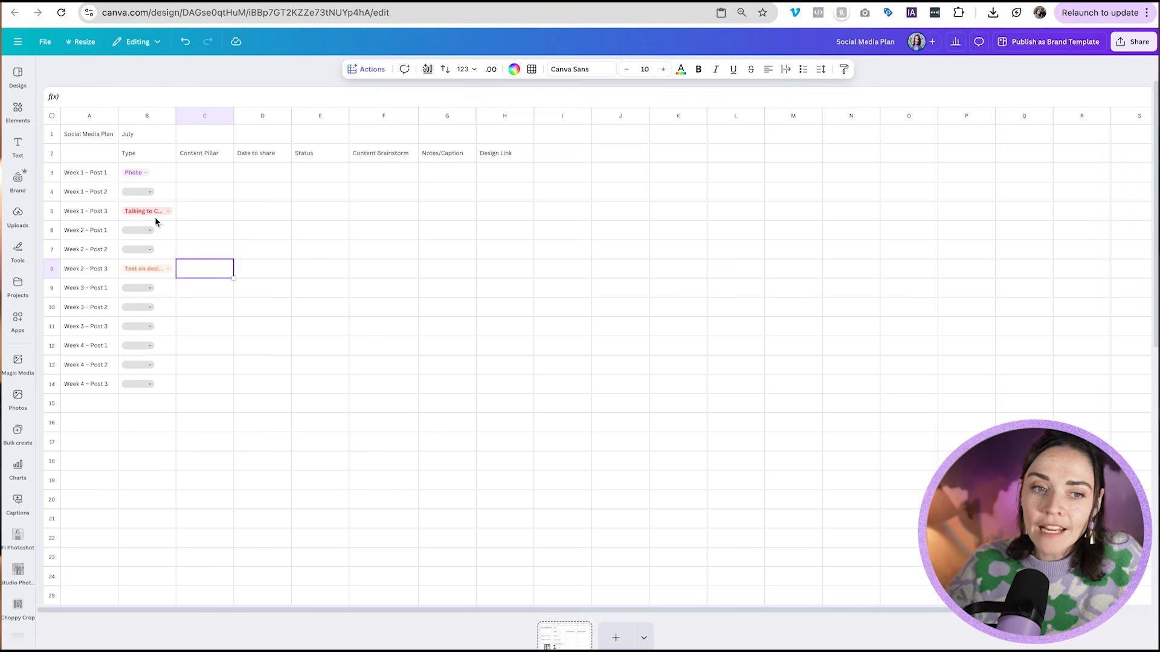
- Add a dark teal "Tutorial Reel" option to the B3 dropdown and update all similar dropdowns with it
{"action": "left_click", "coordinate": [147, 176]}
{"action": "right_click", "coordinate": [147, 175]}
{"action": "key", "text": "Escape"}
{"action": "left_click", "coordinate": [147, 175]}
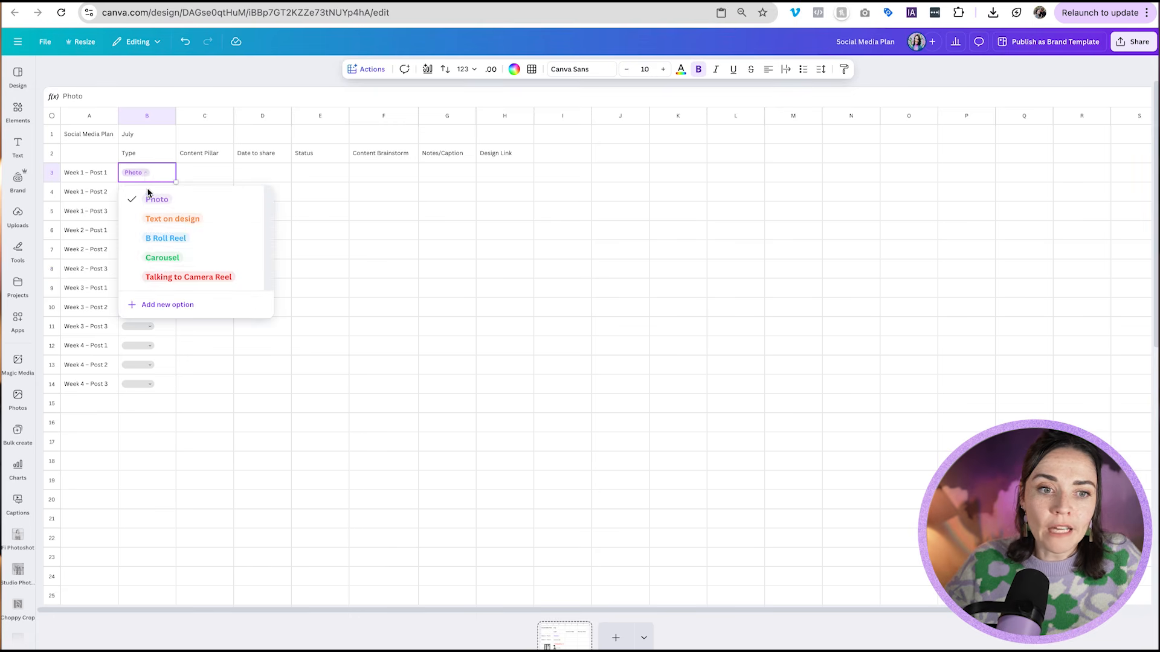
{"action": "left_click", "coordinate": [158, 306]}
{"action": "type", "text": "Tutorial Reel"}
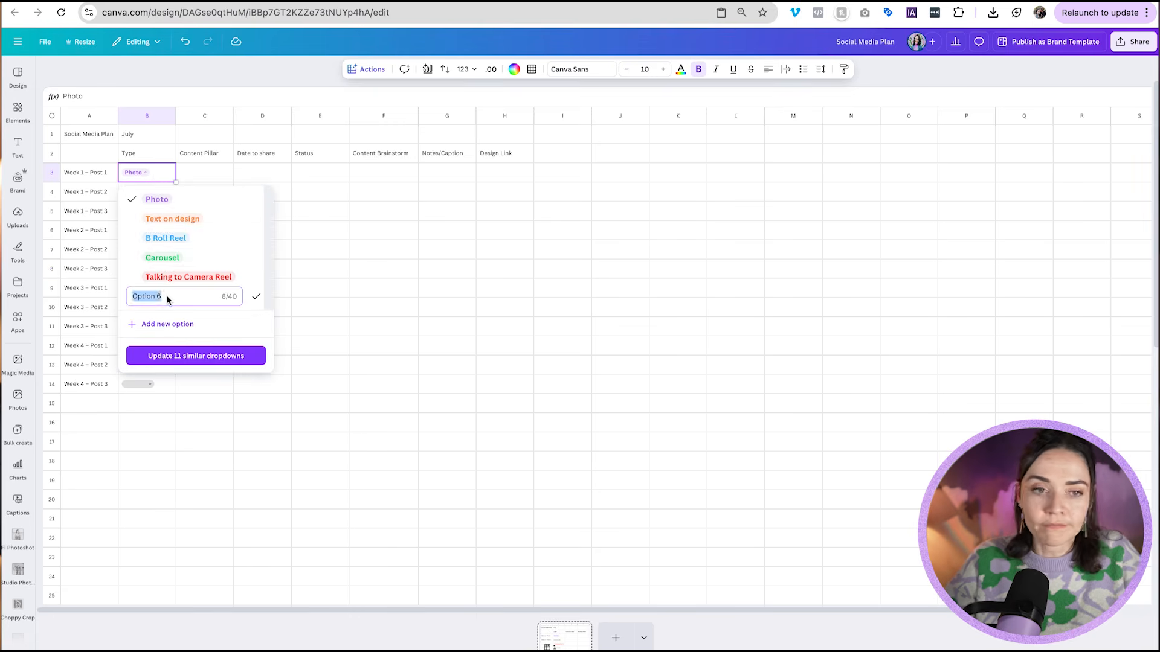
{"action": "key", "text": "Return"}
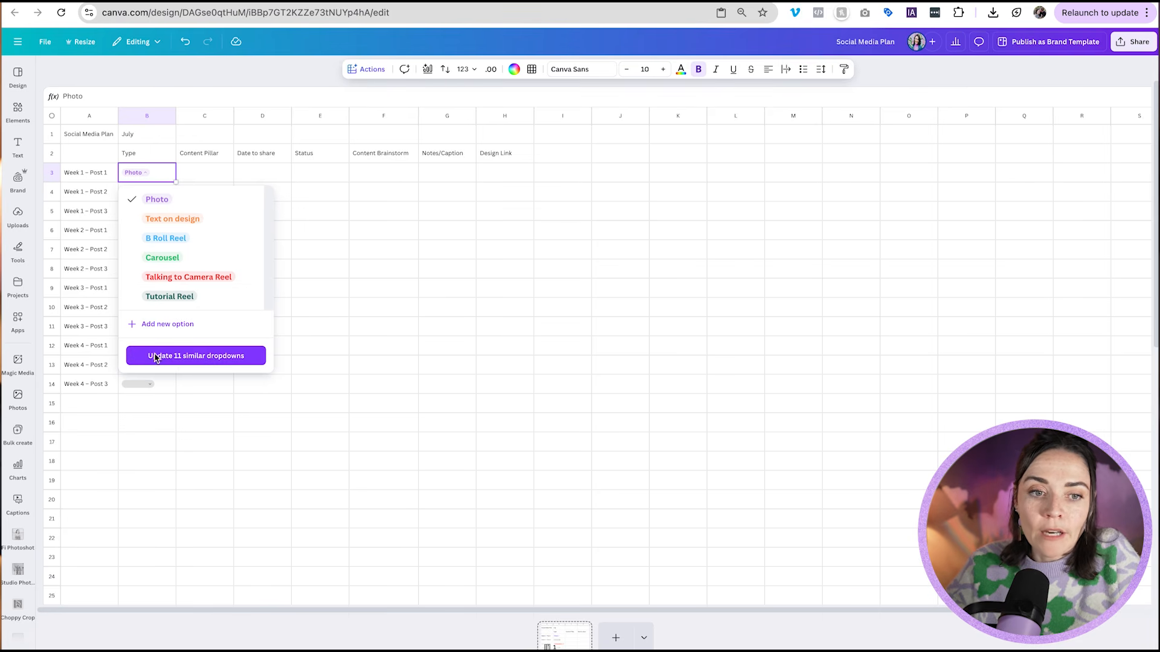
{"action": "left_click", "coordinate": [222, 359]}
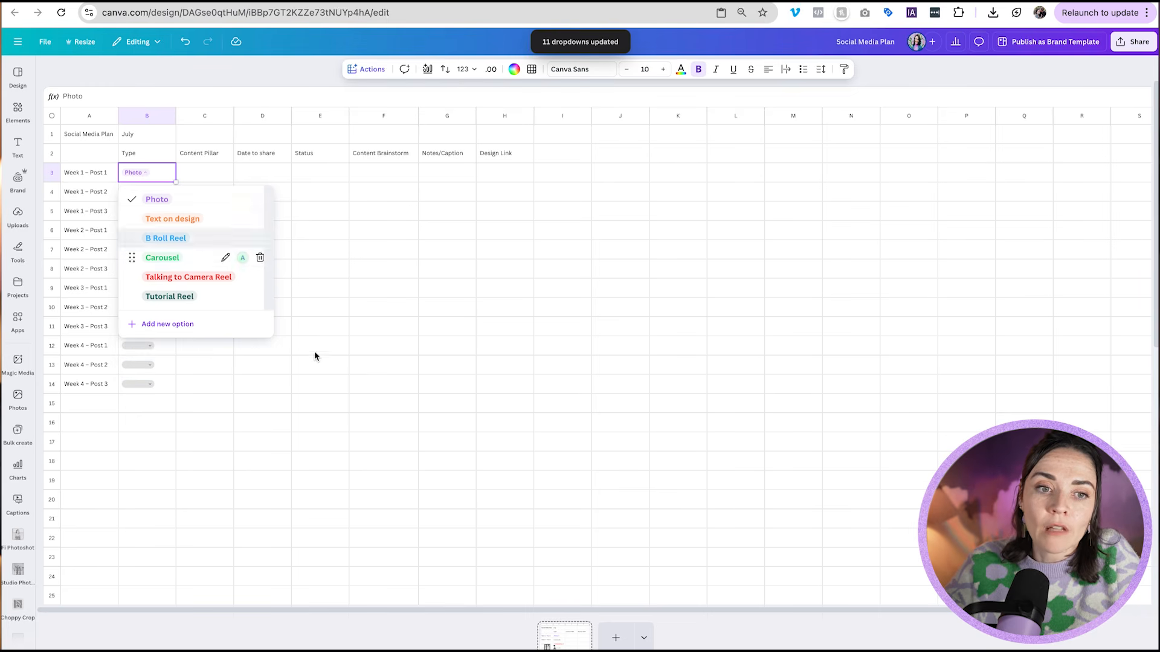
{"action": "left_click", "coordinate": [317, 384]}
- Change the Type of Week 2 Post 3 to Tutorial Reel
{"action": "left_click", "coordinate": [160, 267]}
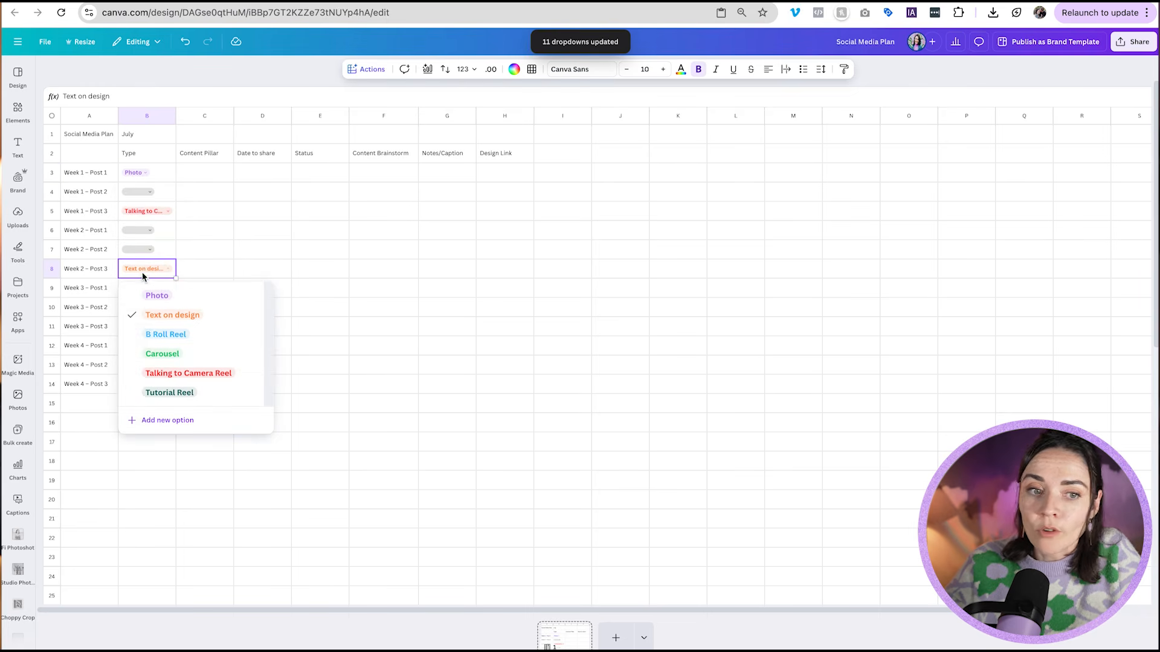
{"action": "left_click", "coordinate": [169, 393]}
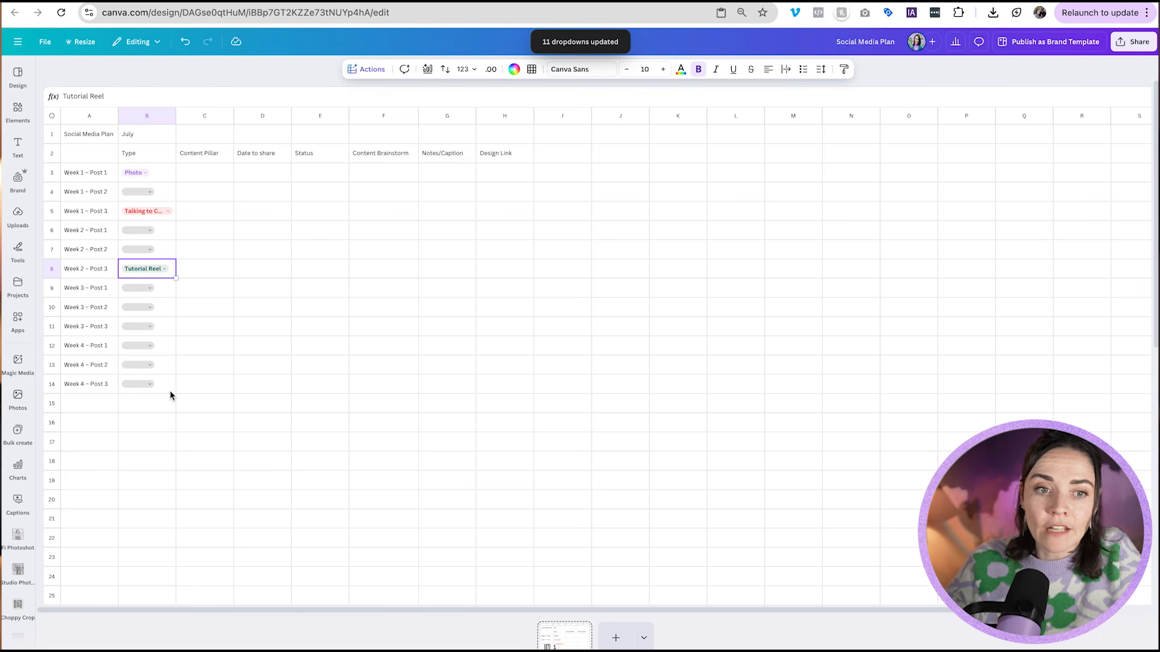
{"action": "left_click", "coordinate": [236, 290]}
- Insert a new custom dropdown in cell C3 under the Content Pillar header and open its option list
{"action": "left_click", "coordinate": [204, 177]}
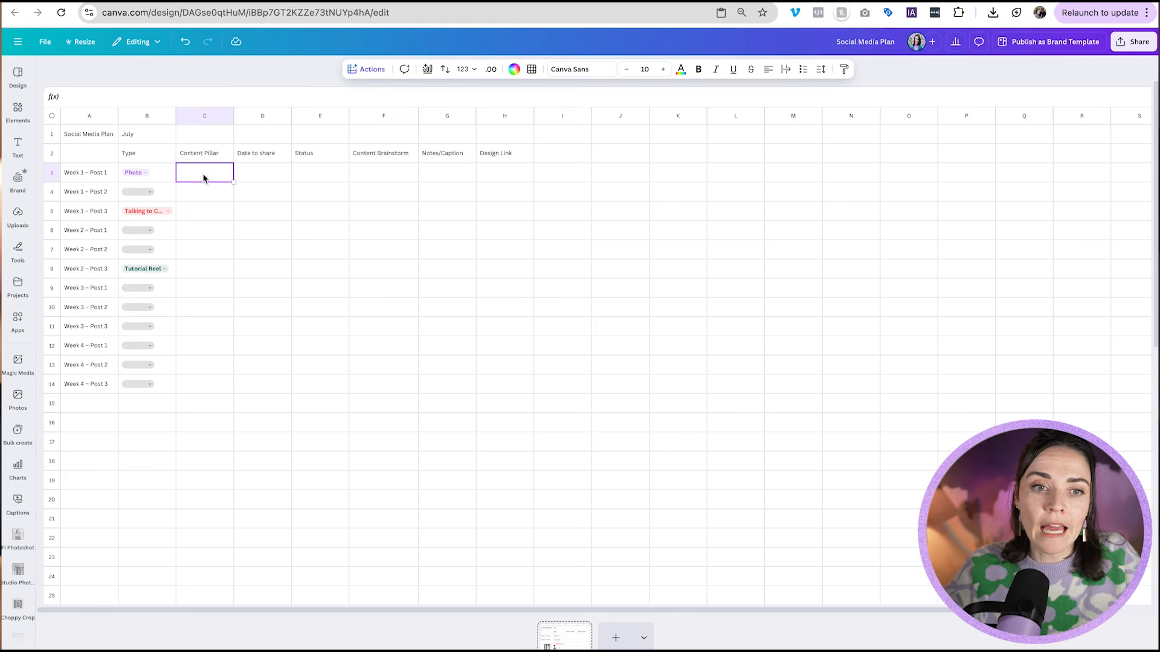
{"action": "right_click", "coordinate": [204, 176]}
{"action": "left_click", "coordinate": [190, 179]}
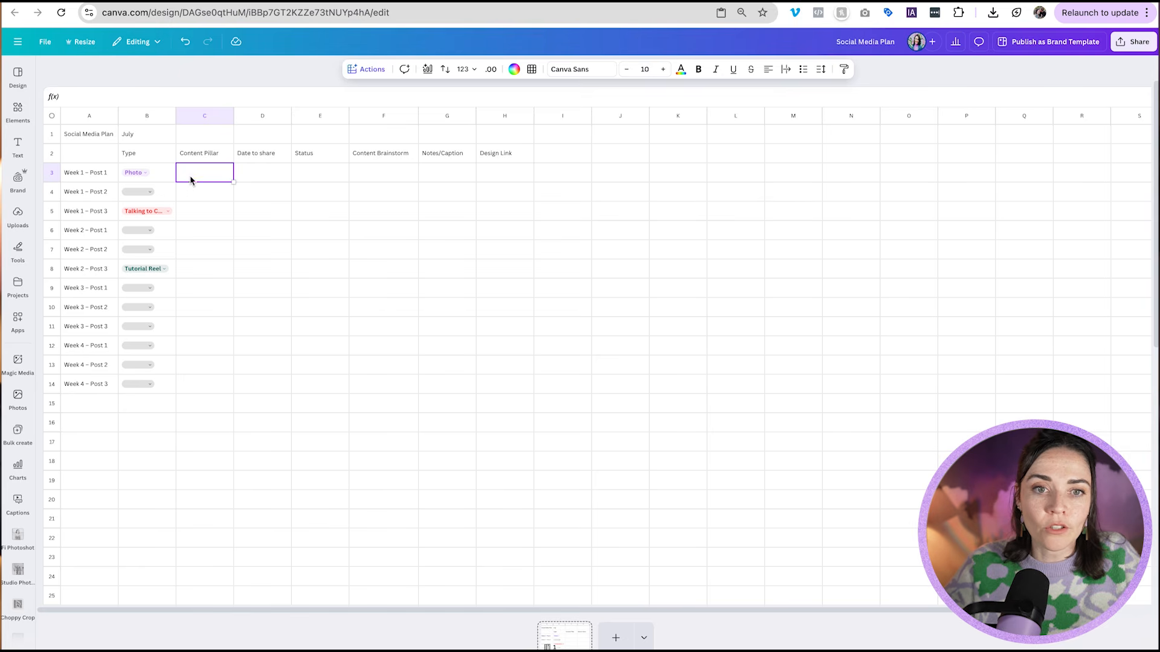
{"action": "left_click", "coordinate": [371, 70]}
{"action": "scroll", "coordinate": [411, 194], "scroll_direction": "down", "scroll_amount": 5}
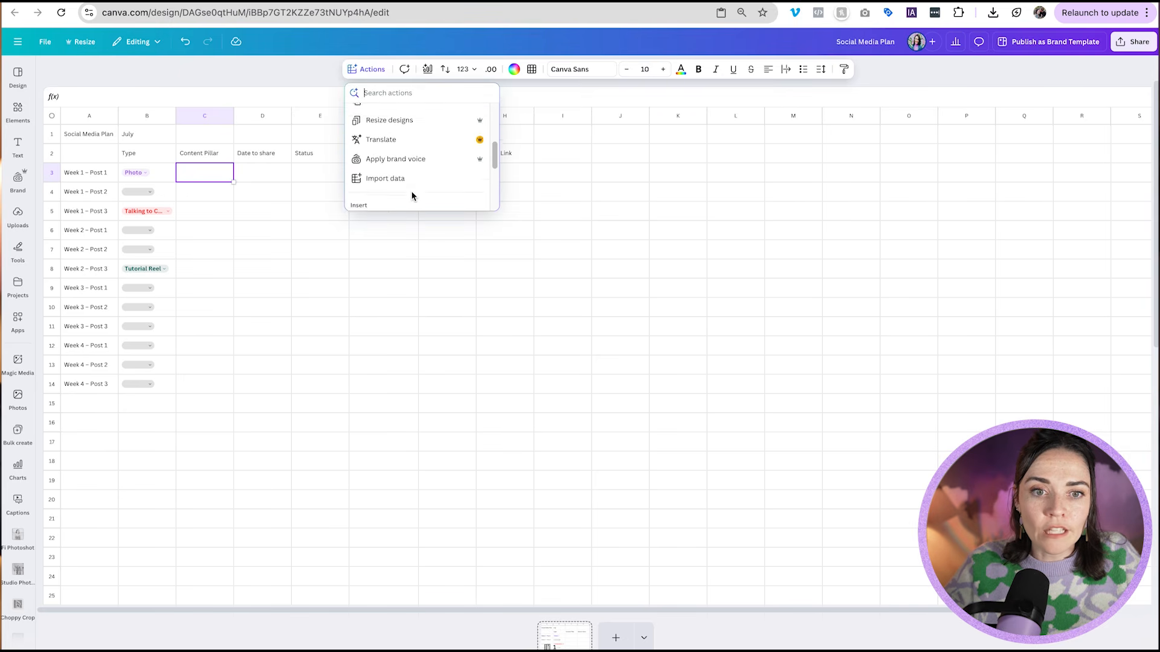
{"action": "left_click", "coordinate": [394, 189]}
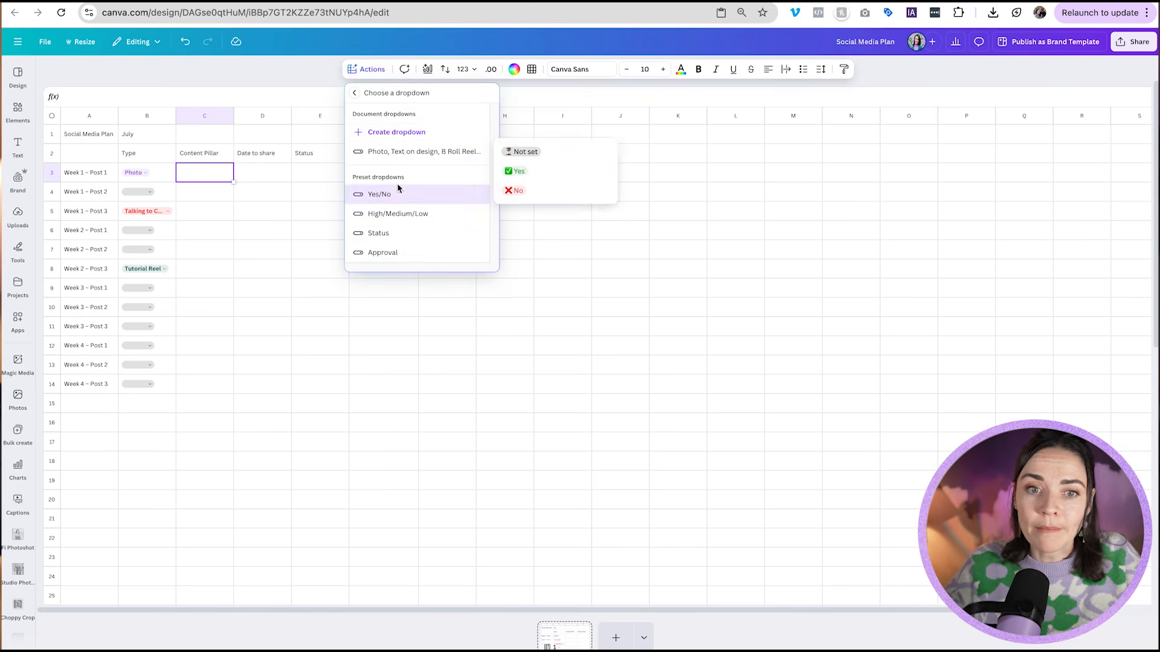
{"action": "left_click", "coordinate": [366, 132]}
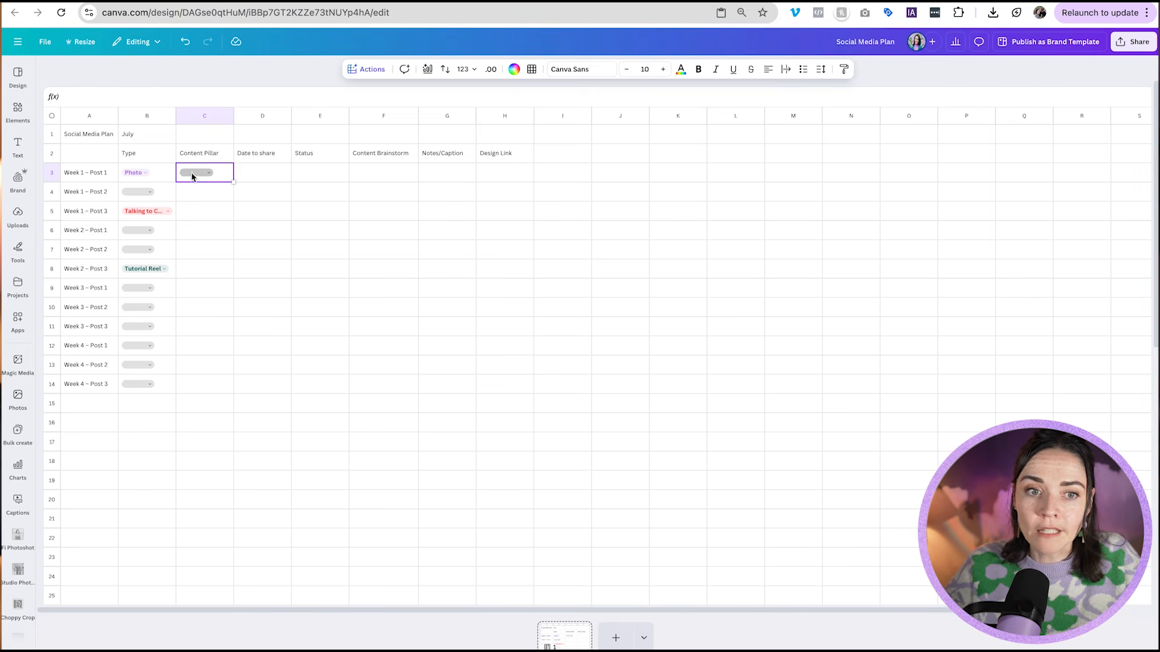
{"action": "left_click", "coordinate": [207, 175]}
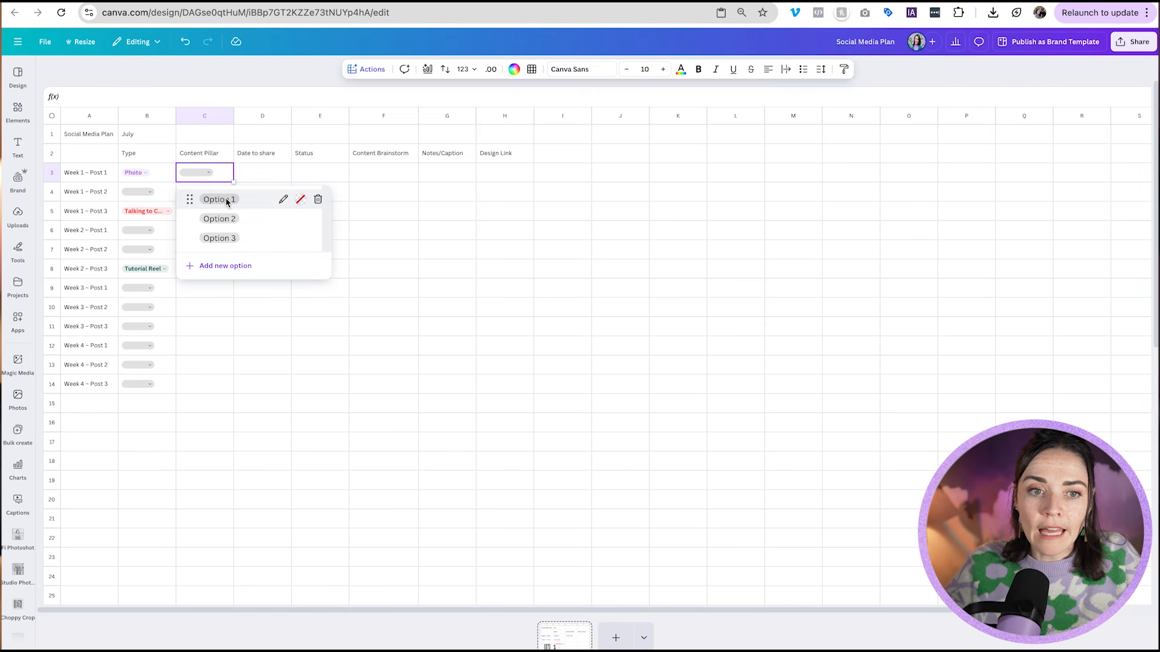
- Select Option 1 in the C3 dropdown, rename it to "Quote" and give it a purple option color
{"action": "left_click", "coordinate": [225, 198]}
{"action": "left_click", "coordinate": [210, 173]}
{"action": "left_click", "coordinate": [314, 199]}
{"action": "type", "text": "Quote"}
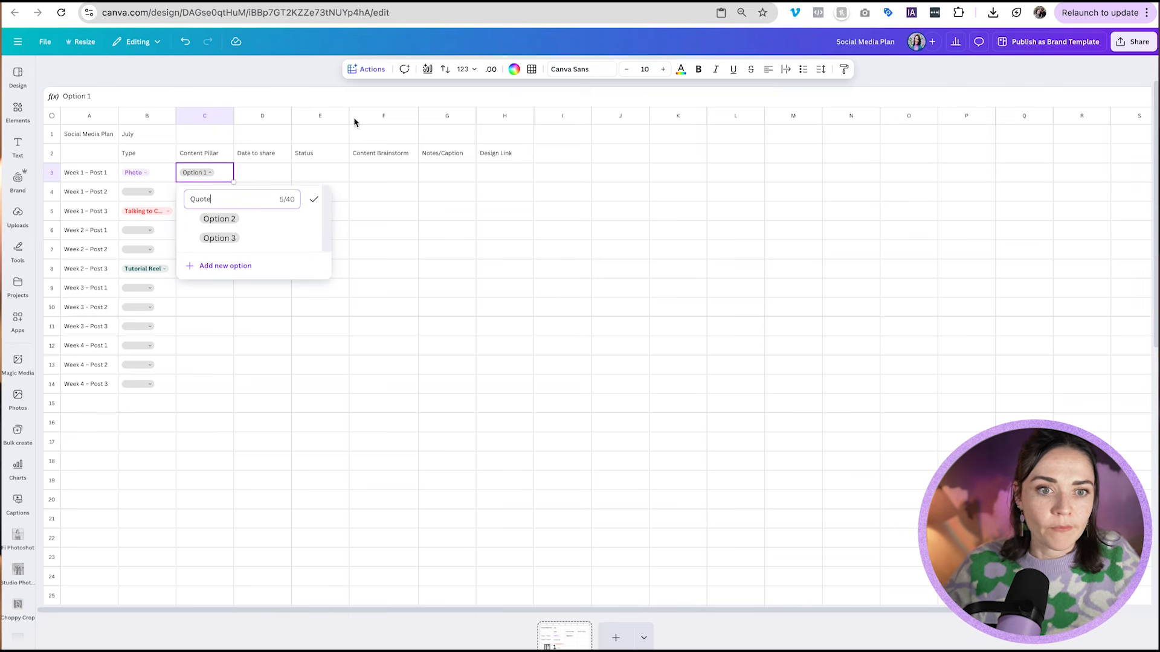
{"action": "left_click", "coordinate": [315, 200]}
{"action": "left_click", "coordinate": [298, 201]}
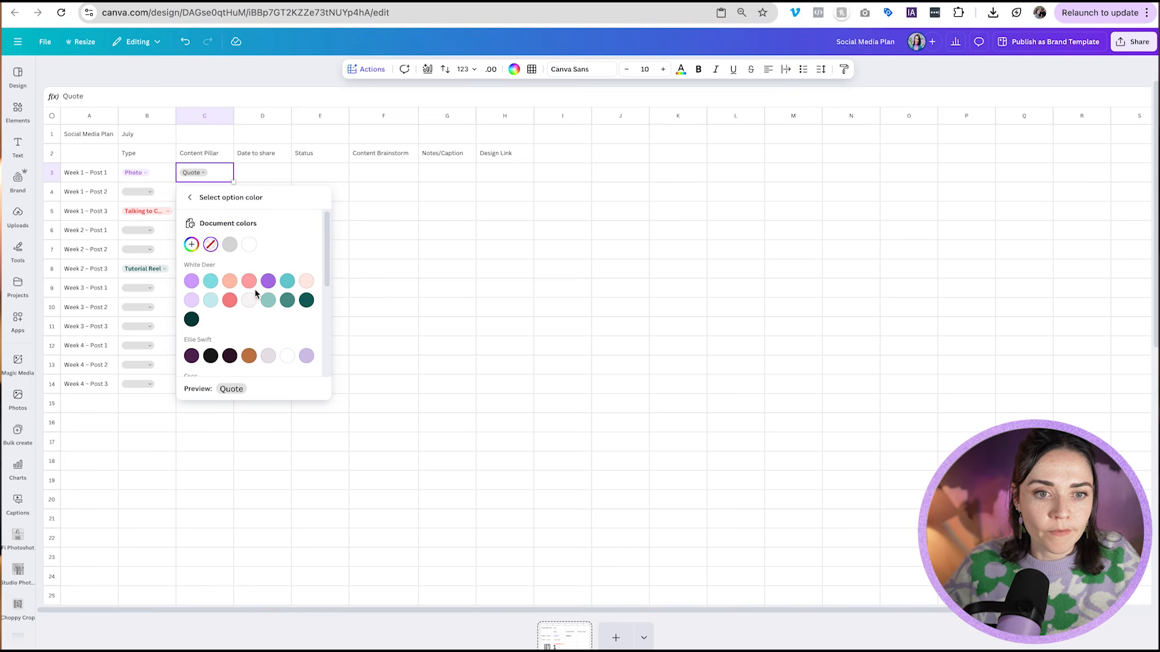
{"action": "left_click", "coordinate": [266, 284]}
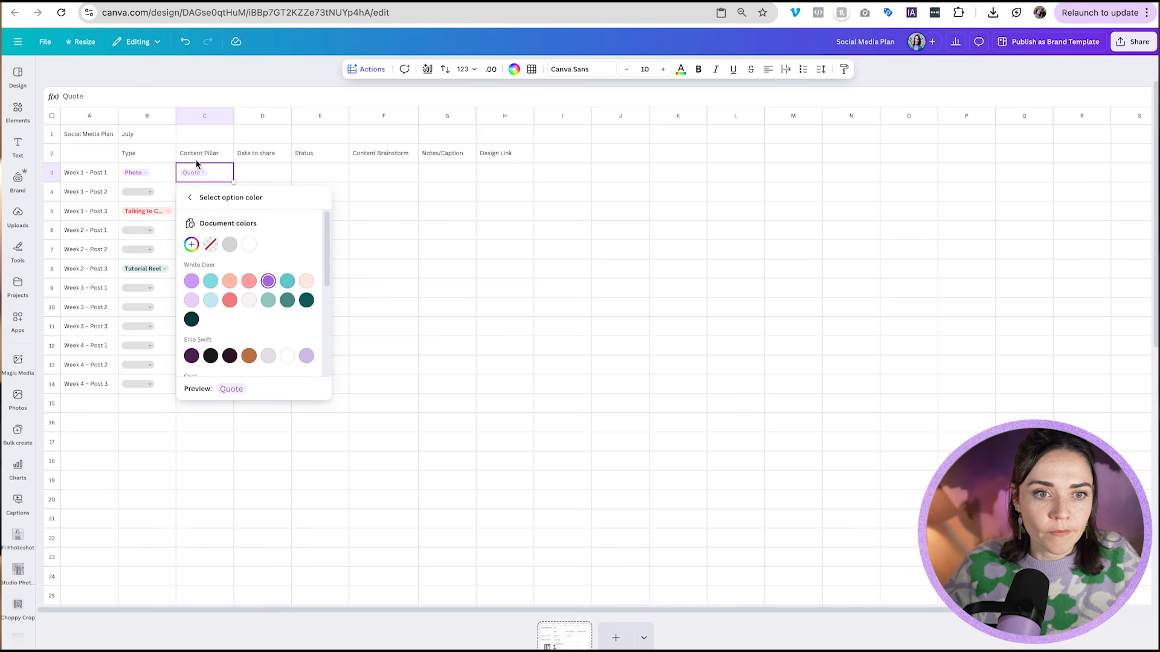
{"action": "left_click", "coordinate": [191, 198]}
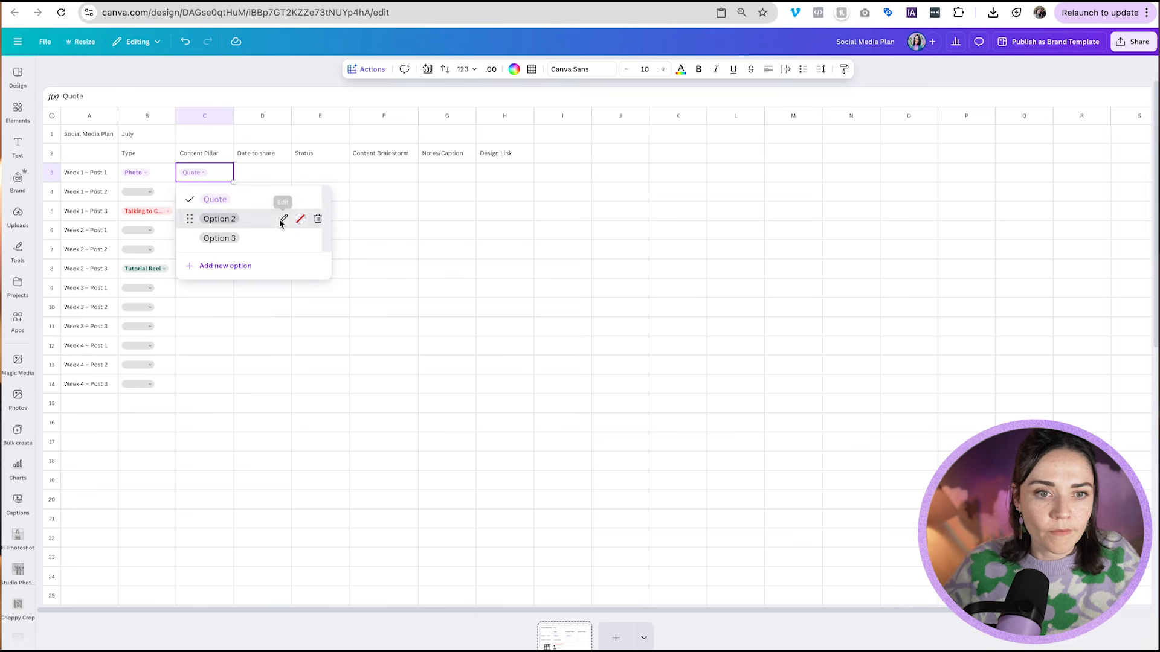
- Rename Option 2 in the C3 dropdown to "Tips" and give it a dark green option color
{"action": "left_click", "coordinate": [283, 219]}
{"action": "key", "text": "ctrl+a"}
{"action": "type", "text": "Tips"}
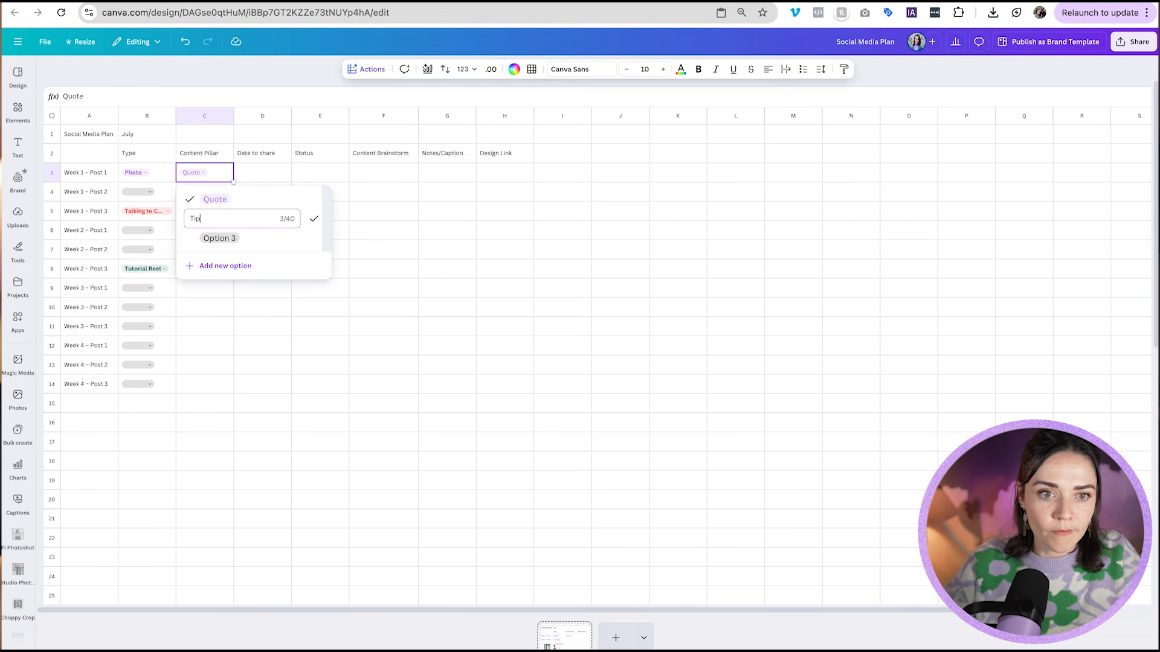
{"action": "left_click", "coordinate": [315, 220]}
{"action": "left_click", "coordinate": [301, 219]}
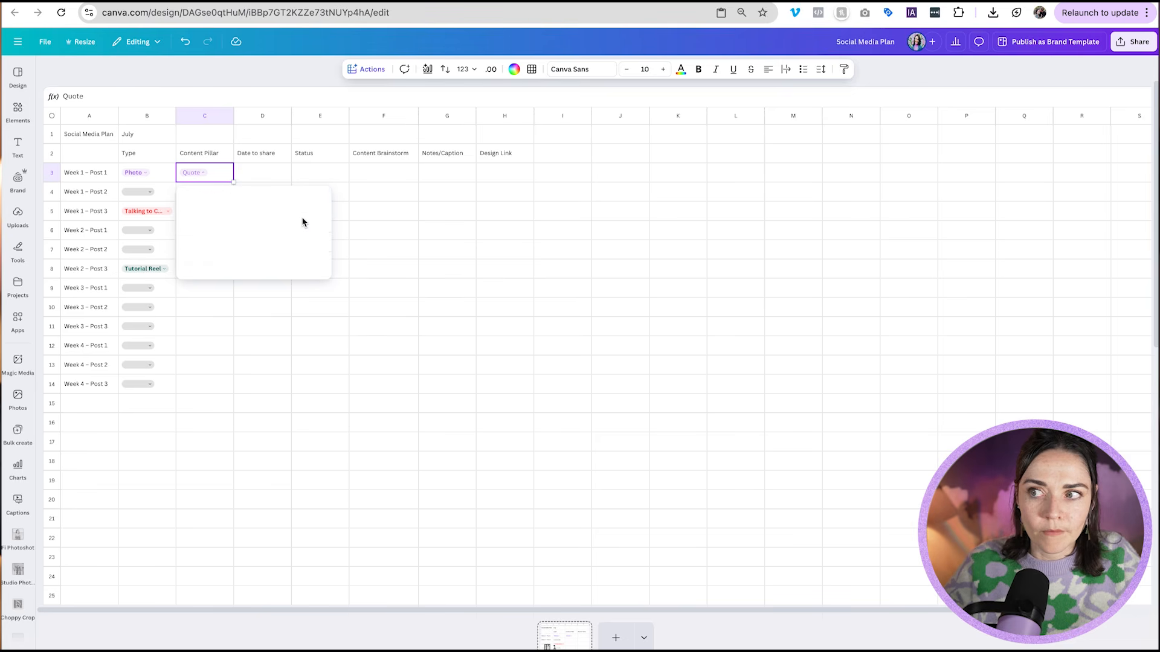
{"action": "scroll", "coordinate": [297, 297], "scroll_direction": "down", "scroll_amount": 2}
{"action": "scroll", "coordinate": [298, 298], "scroll_direction": "down", "scroll_amount": 1}
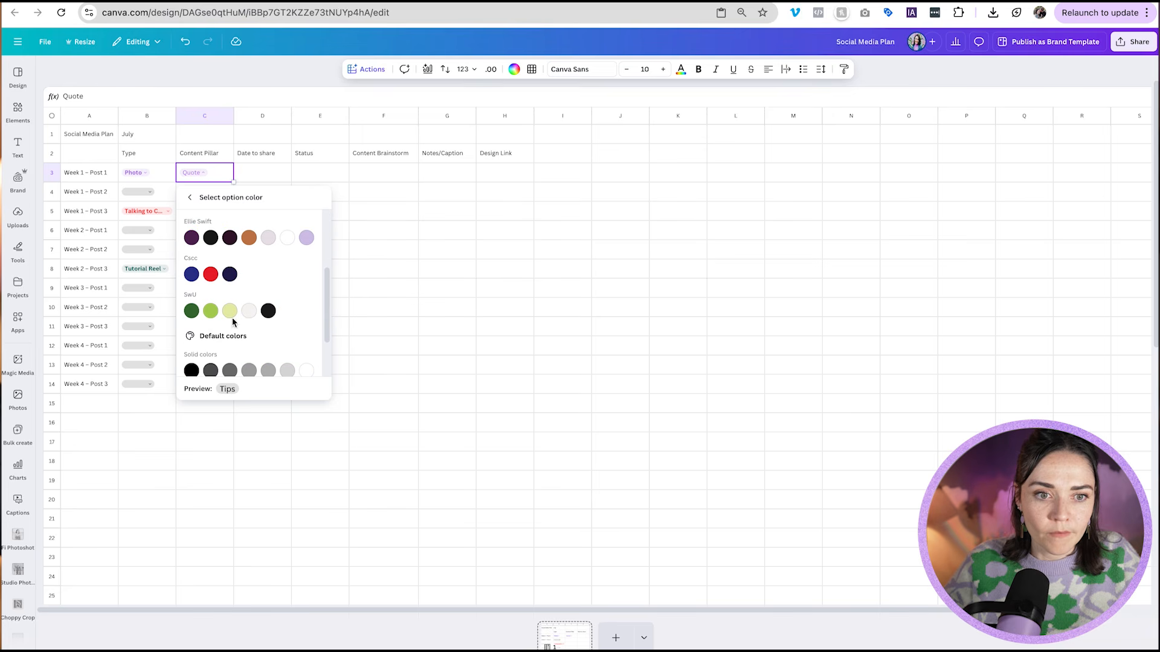
{"action": "left_click", "coordinate": [191, 311]}
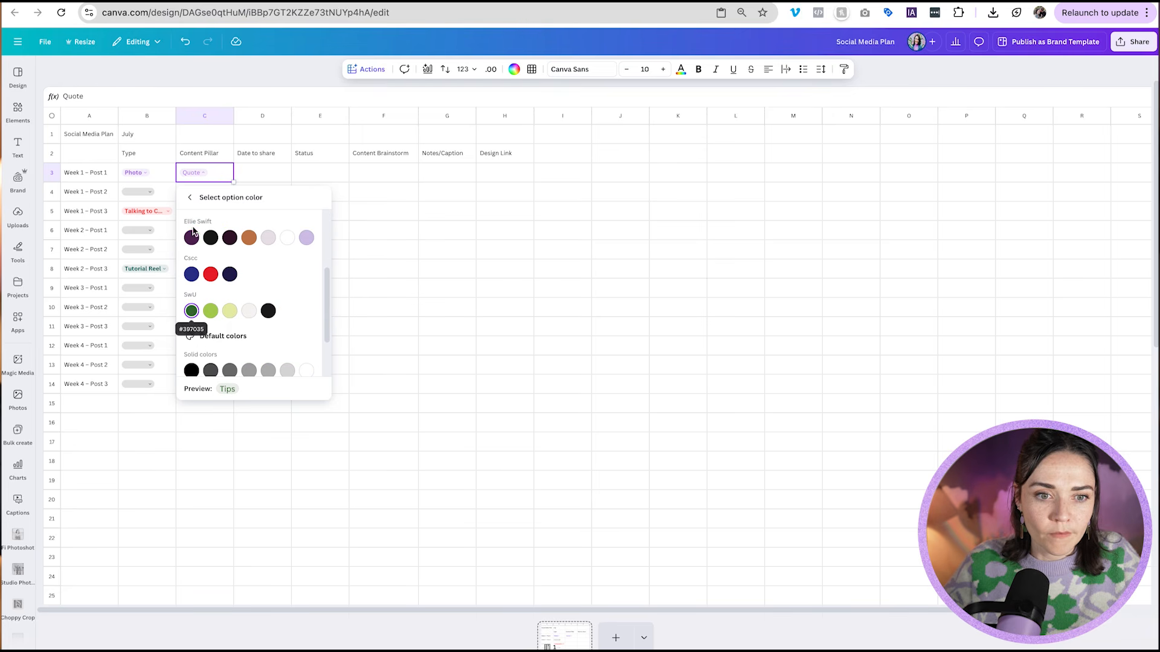
{"action": "left_click", "coordinate": [190, 198]}
{"action": "key", "text": "Escape"}
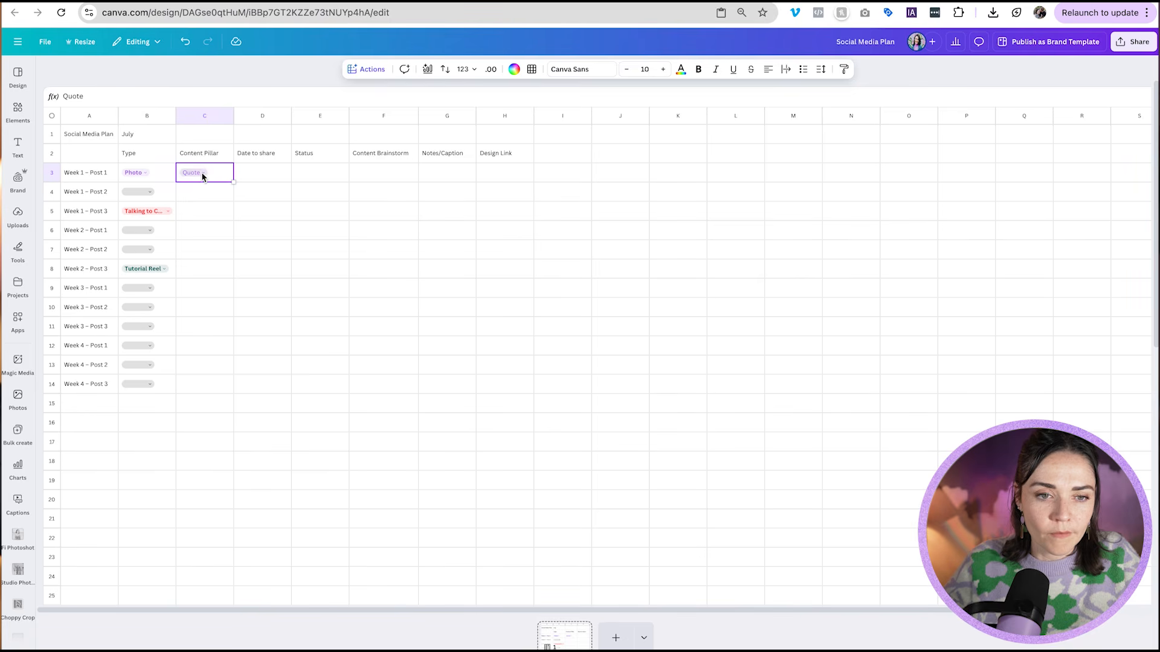
- Rename Option 3 in the C3 dropdown to "Testimonial" and give it a light blue option color
{"action": "left_click", "coordinate": [202, 173]}
{"action": "left_click", "coordinate": [225, 238]}
{"action": "type", "text": "Testimonial"}
{"action": "left_click", "coordinate": [315, 240]}
{"action": "left_click", "coordinate": [314, 239]}
{"action": "scroll", "coordinate": [308, 326], "scroll_direction": "down", "scroll_amount": 5}
{"action": "left_click", "coordinate": [210, 349]}
{"action": "left_click", "coordinate": [190, 198]}
- Add a "BTS" option to the C3 dropdown and give it a red option color
{"action": "left_click", "coordinate": [225, 266]}
{"action": "type", "text": "BTS"}
{"action": "left_click", "coordinate": [314, 258]}
{"action": "left_click", "coordinate": [300, 259]}
{"action": "scroll", "coordinate": [298, 271], "scroll_direction": "down", "scroll_amount": 5}
{"action": "left_click", "coordinate": [192, 330]}
{"action": "left_click", "coordinate": [190, 198]}
- Add a "Services" option to the C3 dropdown, give it an orange option color and close the list
{"action": "left_click", "coordinate": [230, 284]}
{"action": "type", "text": "Seriices"}
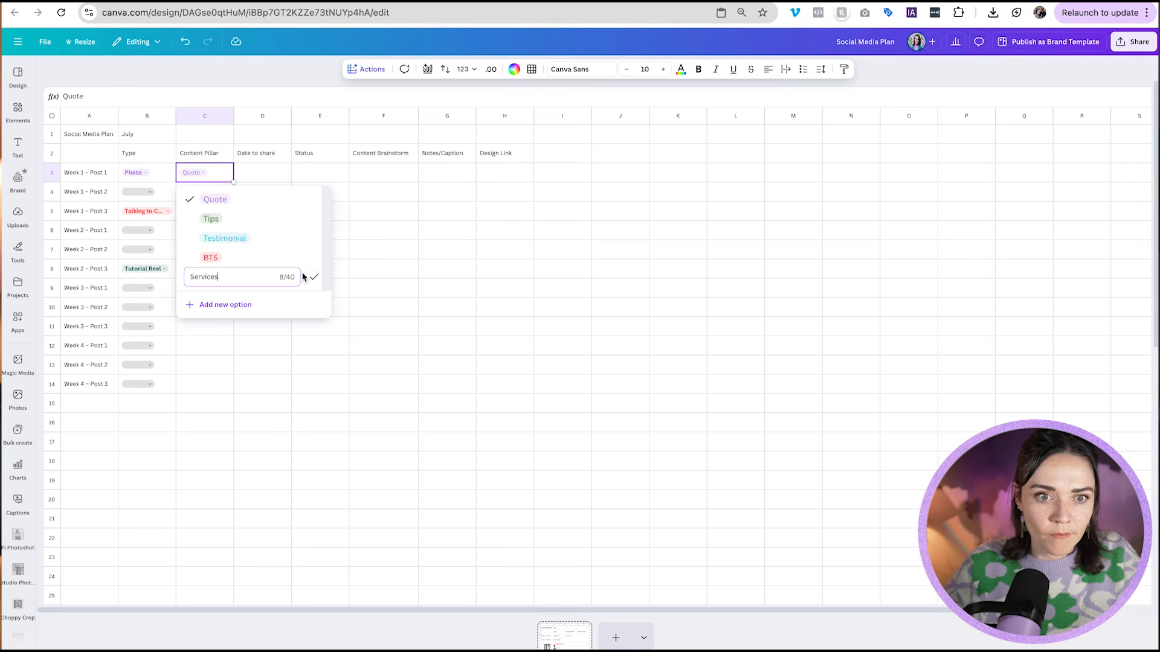
{"action": "left_click", "coordinate": [315, 277]}
{"action": "left_click", "coordinate": [300, 278]}
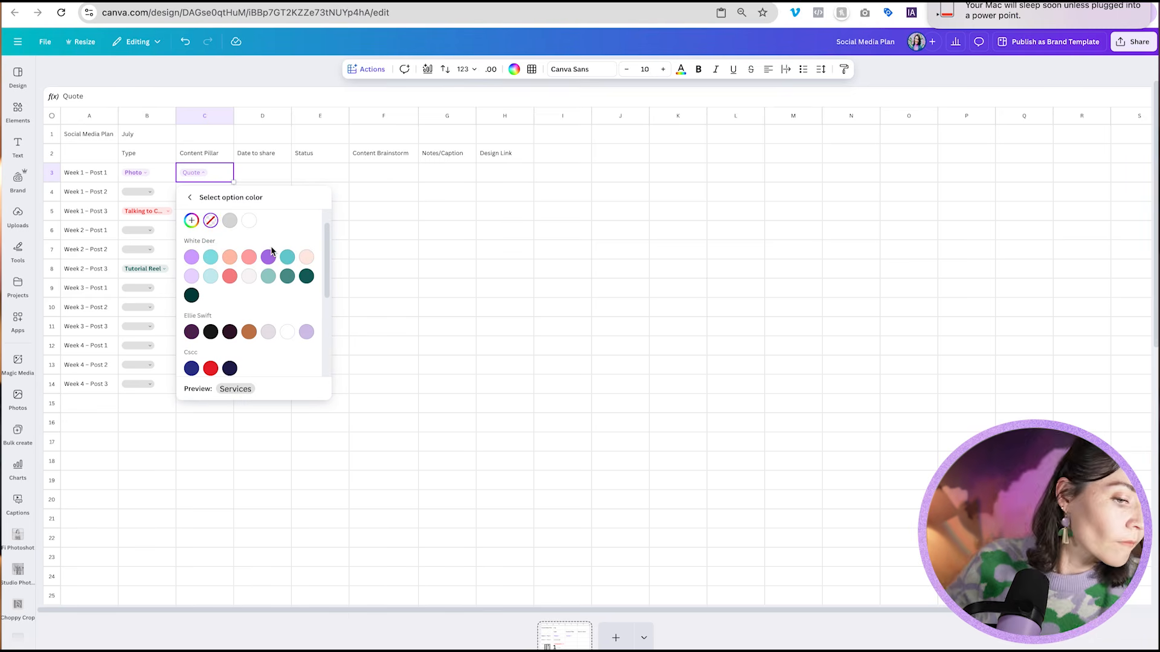
{"action": "scroll", "coordinate": [271, 259], "scroll_direction": "down", "scroll_amount": 5}
{"action": "left_click", "coordinate": [230, 362]}
{"action": "left_click", "coordinate": [189, 198]}
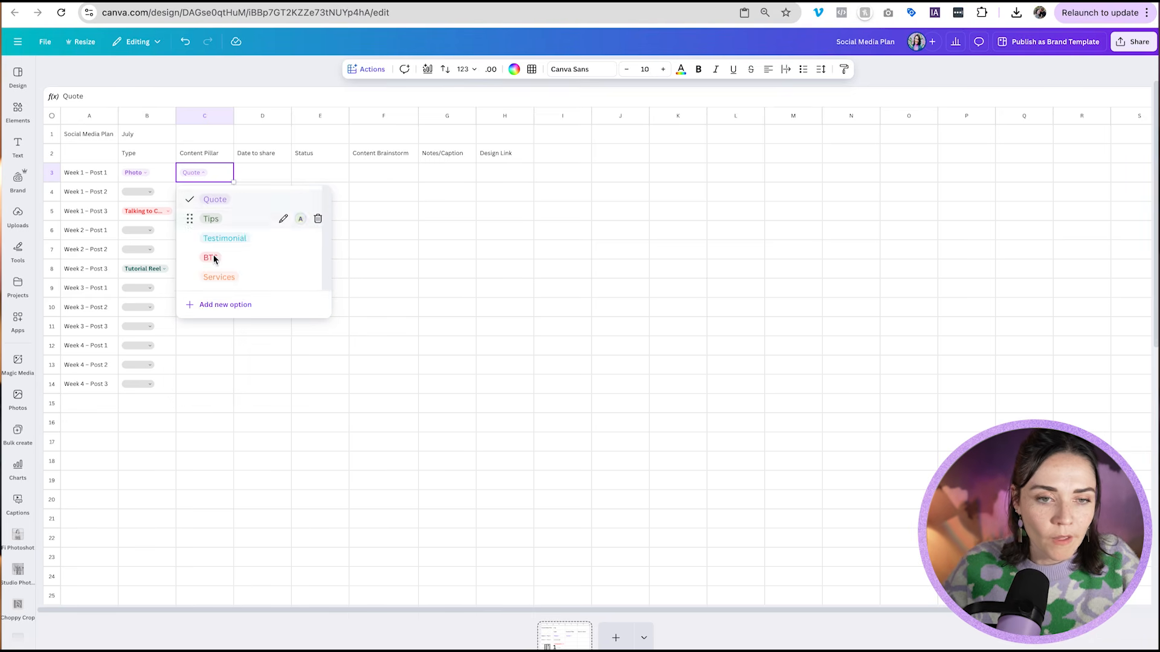
{"action": "left_click", "coordinate": [249, 343]}
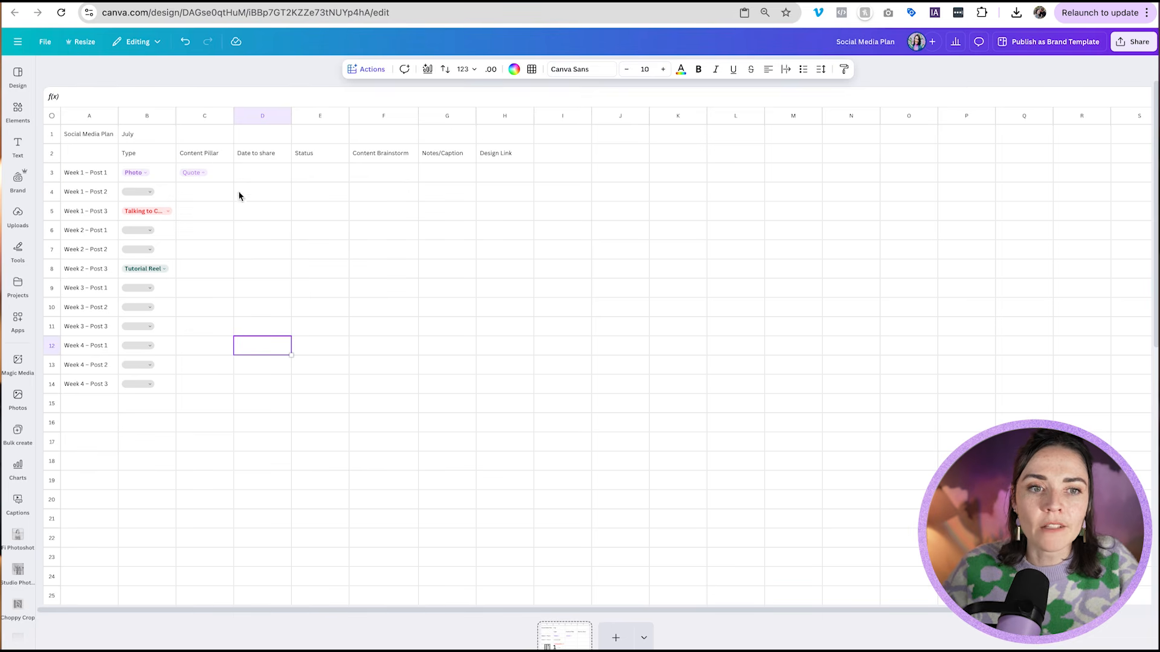
- Make the Content Pillar dropdown text in cell C3 bold and check its option list
{"action": "left_click", "coordinate": [213, 169]}
{"action": "left_click", "coordinate": [699, 69]}
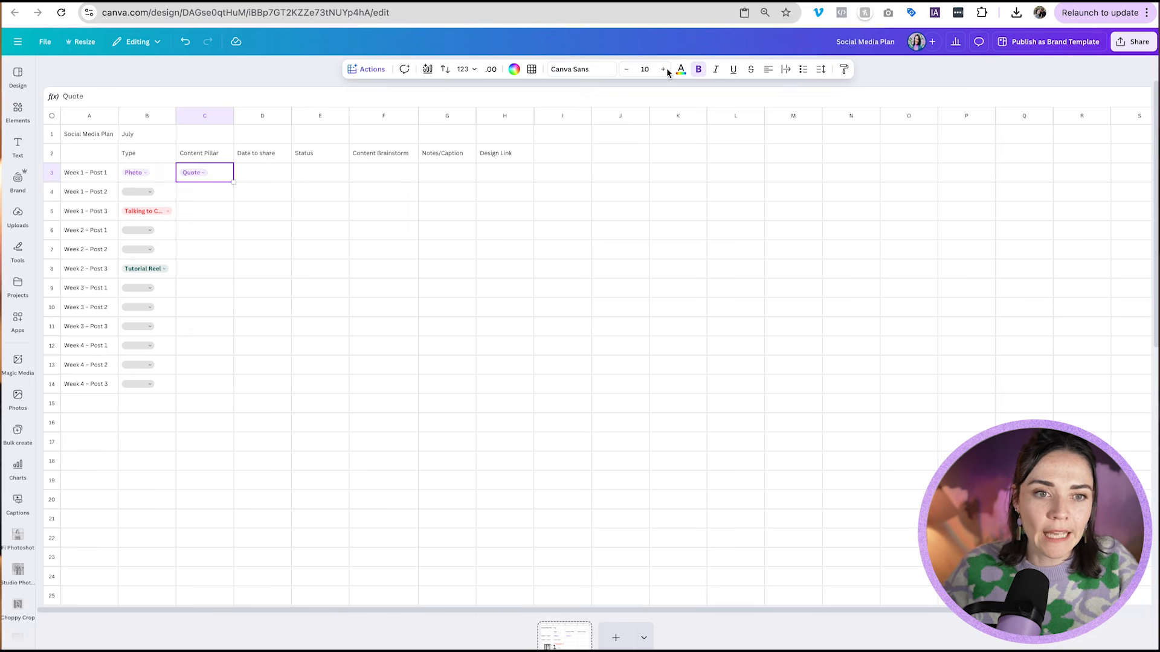
{"action": "left_click", "coordinate": [217, 172]}
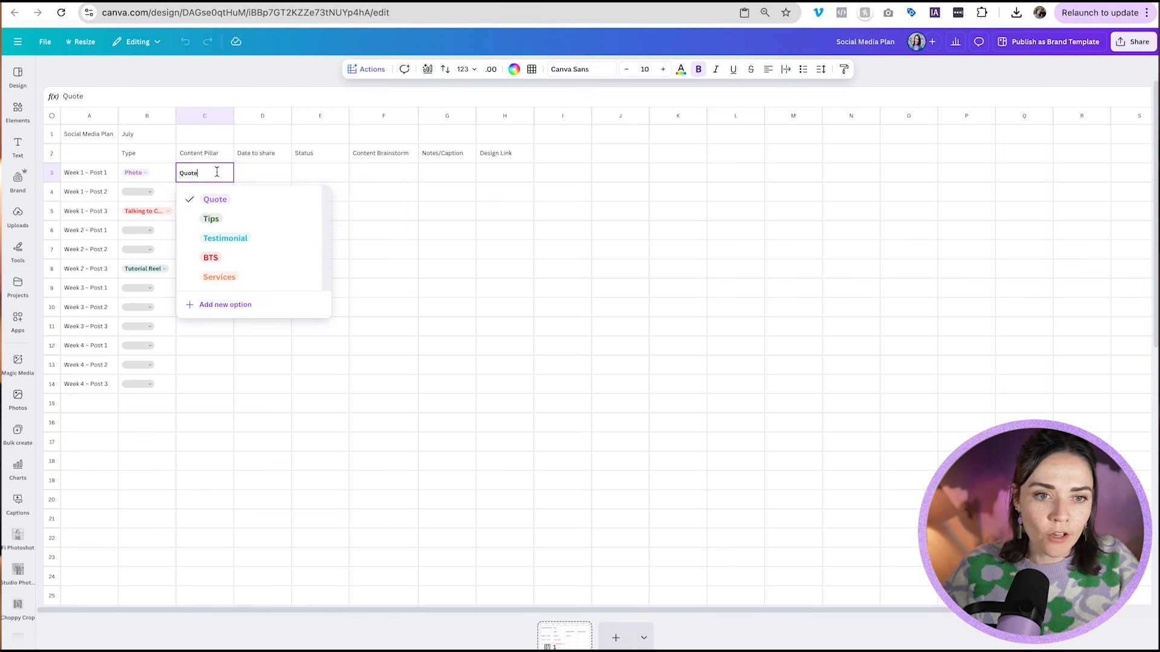
{"action": "left_click", "coordinate": [211, 176]}
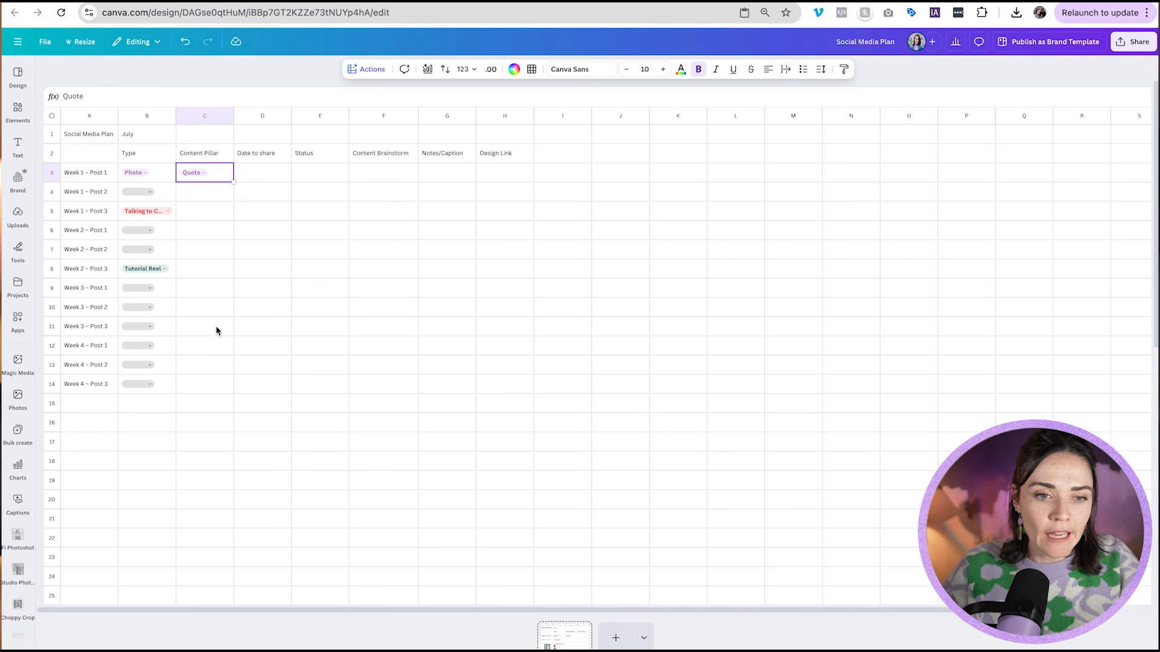
- Try filling the C3 Quote dropdown down through C14, and undo the fill
{"action": "left_click", "coordinate": [208, 381], "text": "shift"}
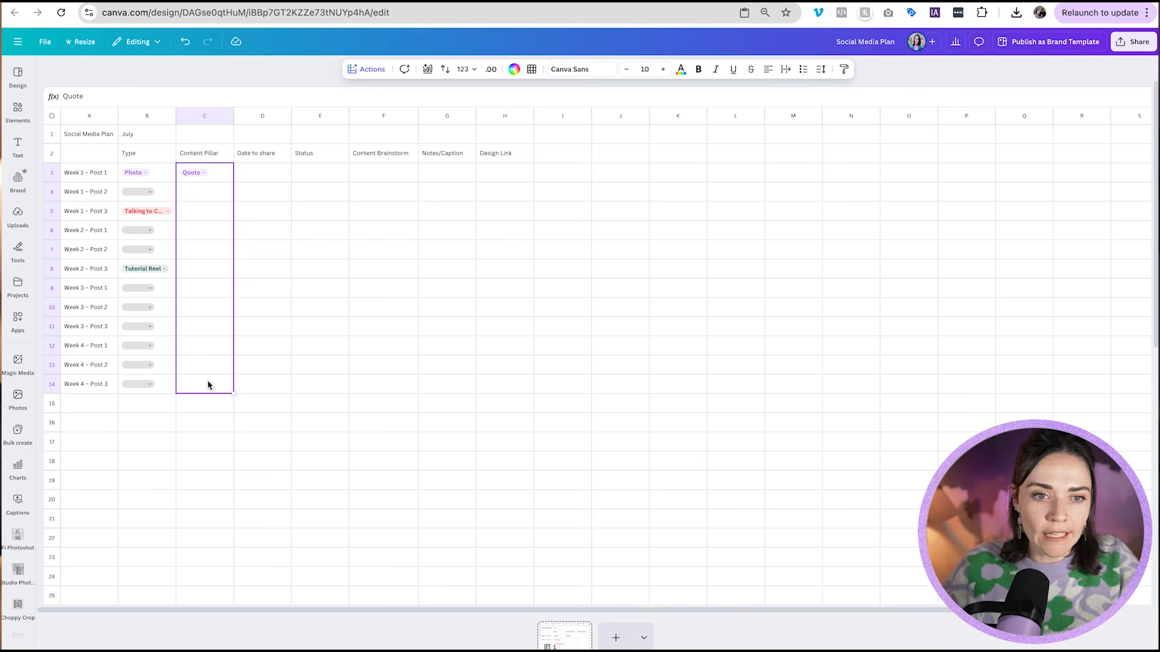
{"action": "key", "text": "ctrl+d"}
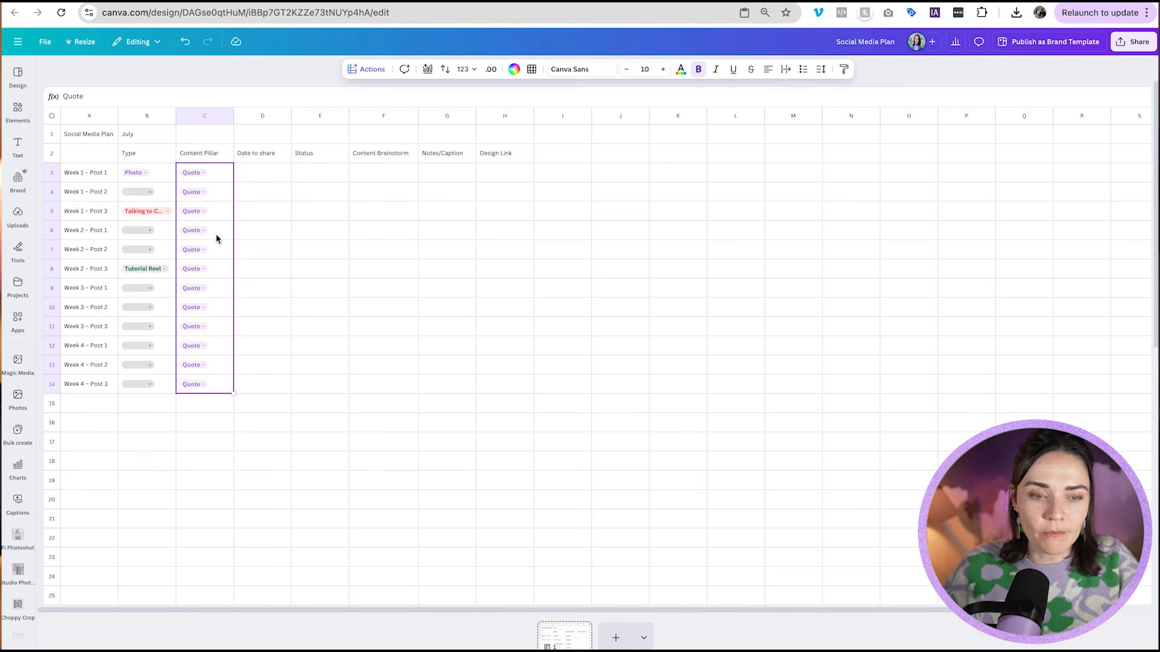
{"action": "key", "text": "ctrl+z"}
- Insert the existing document dropdown starting with "Photo, Text on design, B Roll Reel" into cell C4
{"action": "left_click", "coordinate": [193, 193]}
{"action": "key", "text": "slash"}
{"action": "scroll", "coordinate": [568, 396], "scroll_direction": "down", "scroll_amount": 4}
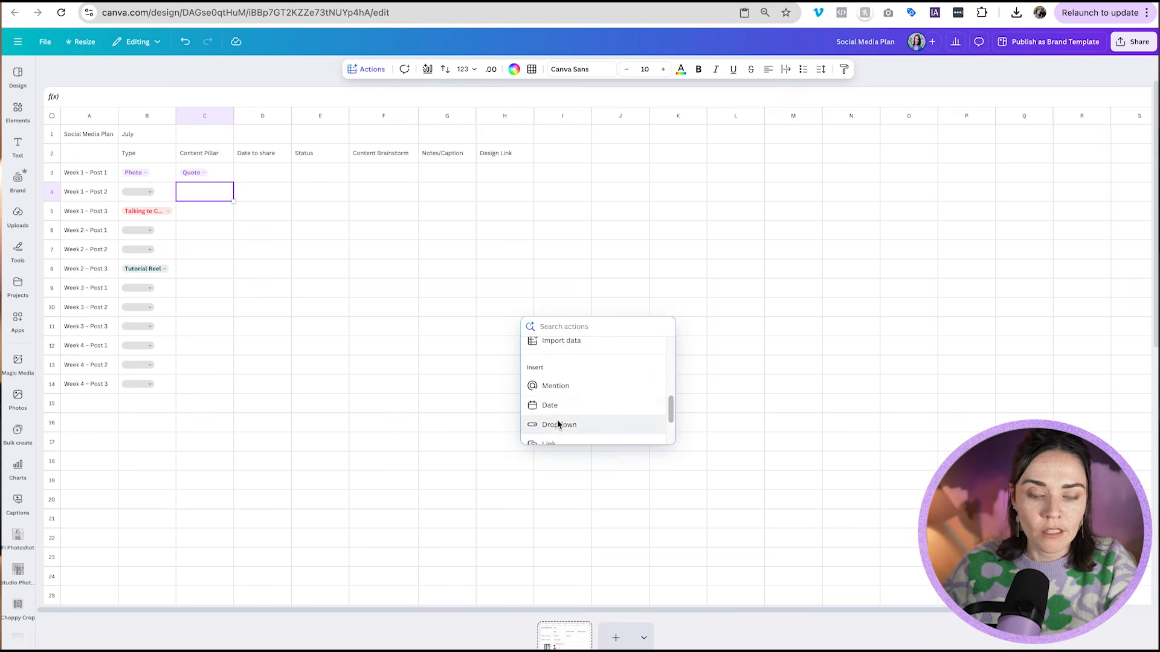
{"action": "left_click", "coordinate": [559, 424]}
{"action": "mouse_move", "coordinate": [568, 388]}
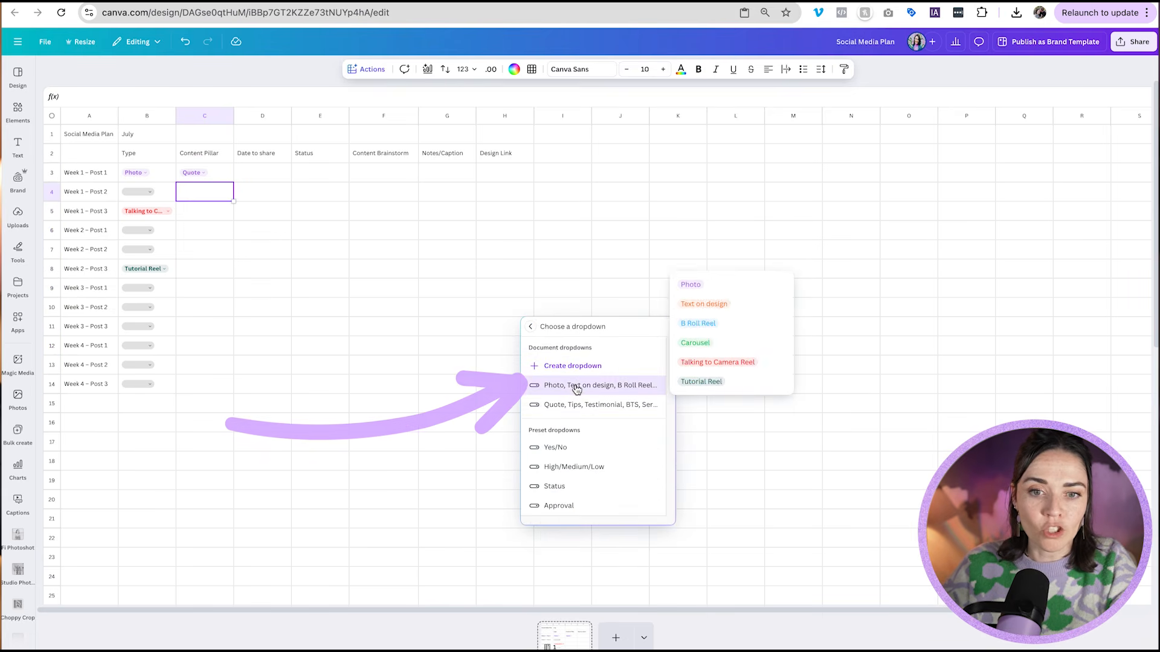
{"action": "left_click", "coordinate": [577, 387]}
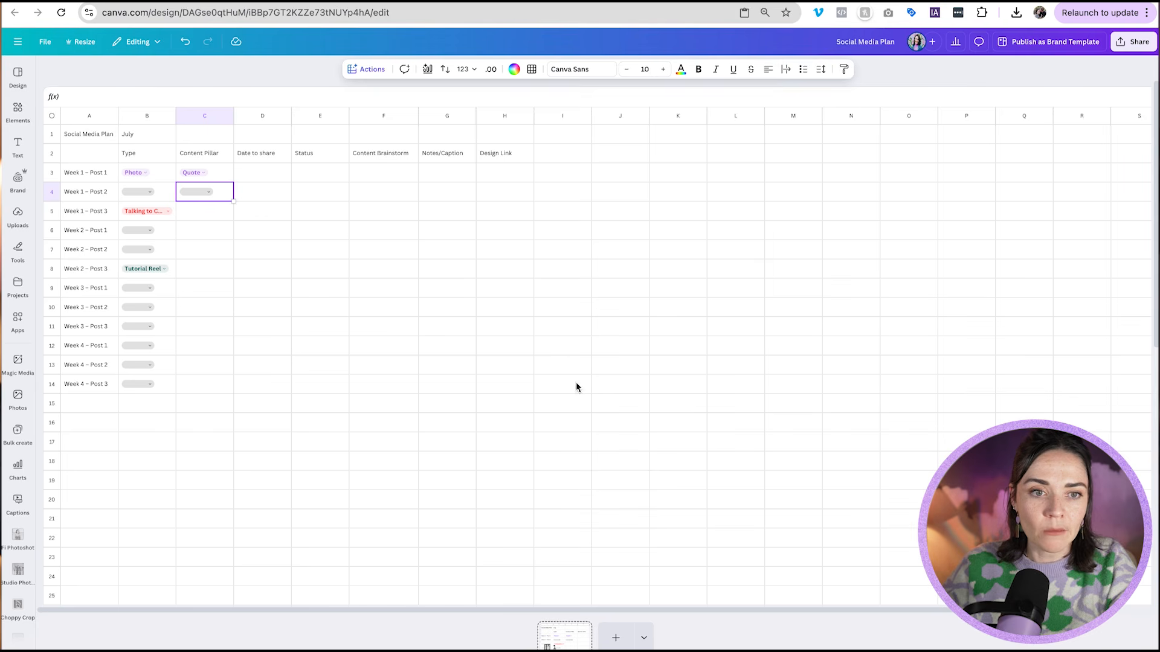
- Fill the blank dropdown in cell C4 down the Content Pillar column through C14
{"action": "left_click", "coordinate": [215, 194]}
{"action": "left_click", "coordinate": [257, 203]}
{"action": "left_click", "coordinate": [224, 195]}
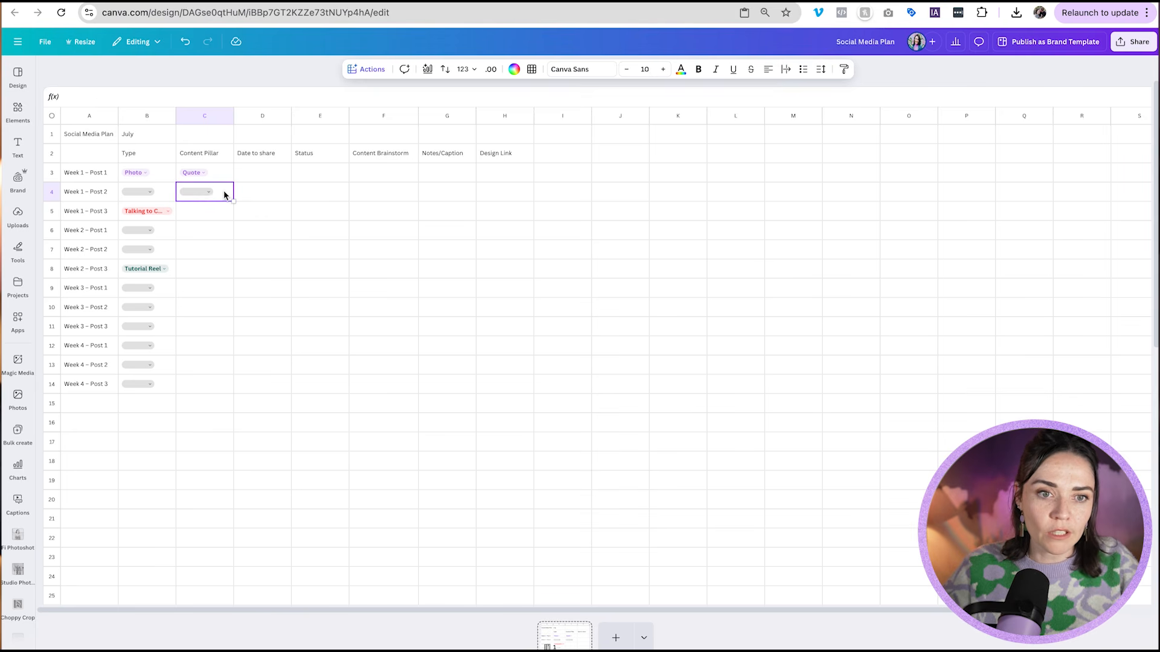
{"action": "left_click_drag", "start_coordinate": [234, 201], "coordinate": [207, 382]}
{"action": "left_click", "coordinate": [286, 292]}
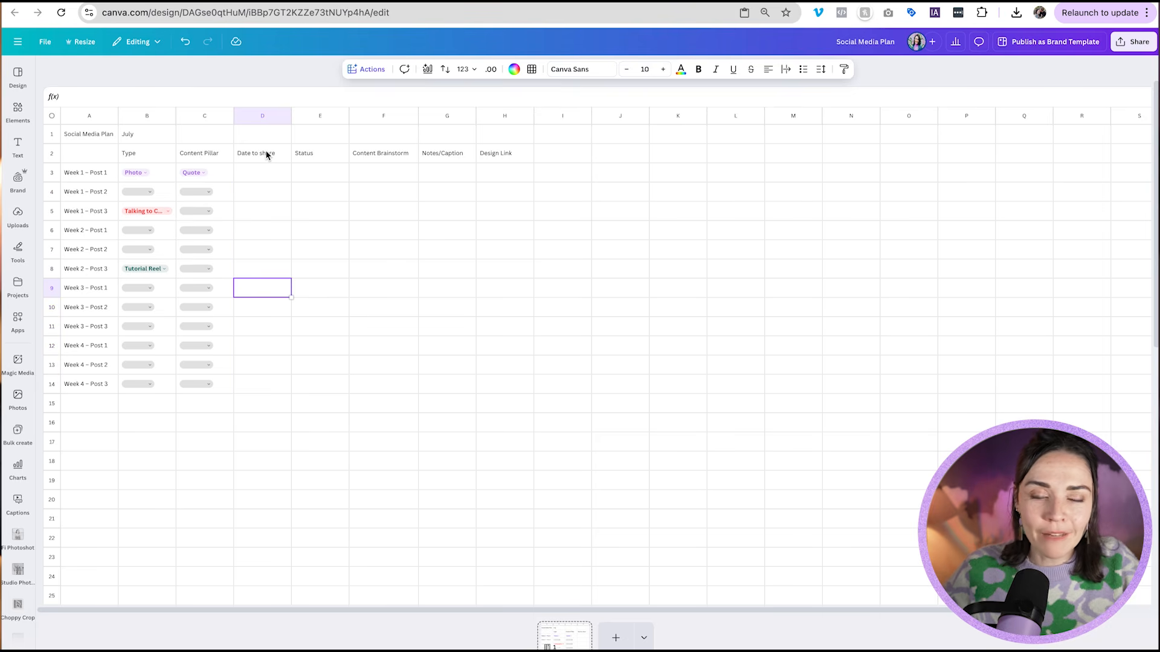
- Insert a date field into cell D3 under the Date to share header
{"action": "left_click", "coordinate": [266, 178]}
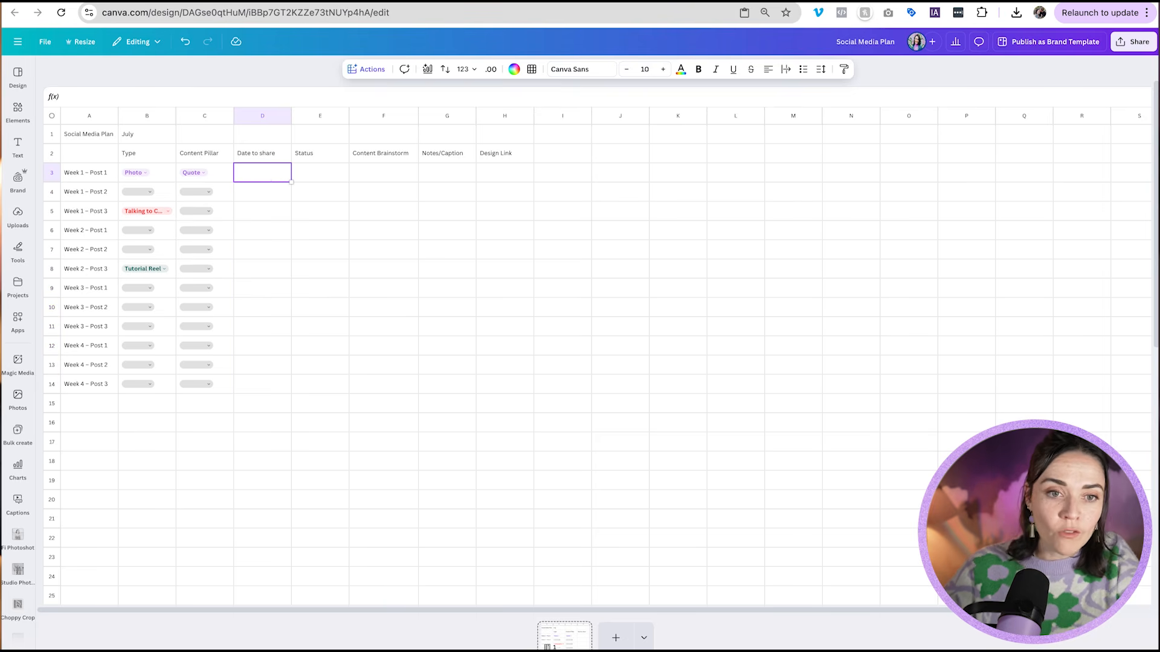
{"action": "key", "text": "slash"}
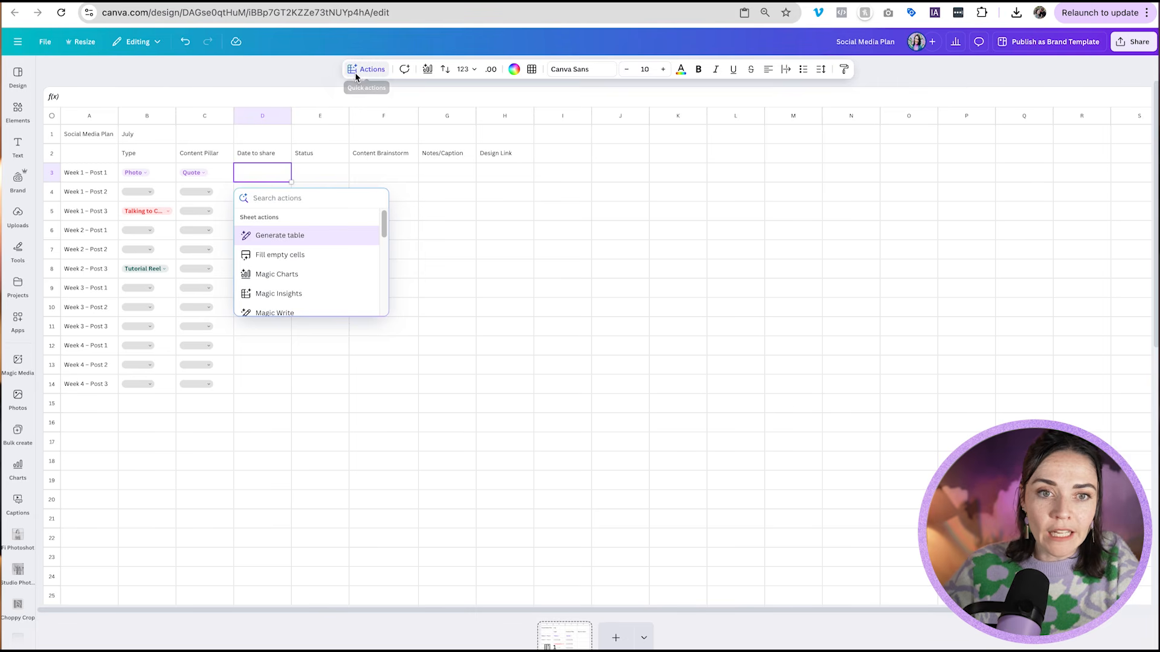
{"action": "scroll", "coordinate": [316, 249], "scroll_direction": "down", "scroll_amount": 5}
{"action": "scroll", "coordinate": [316, 249], "scroll_direction": "down", "scroll_amount": 2}
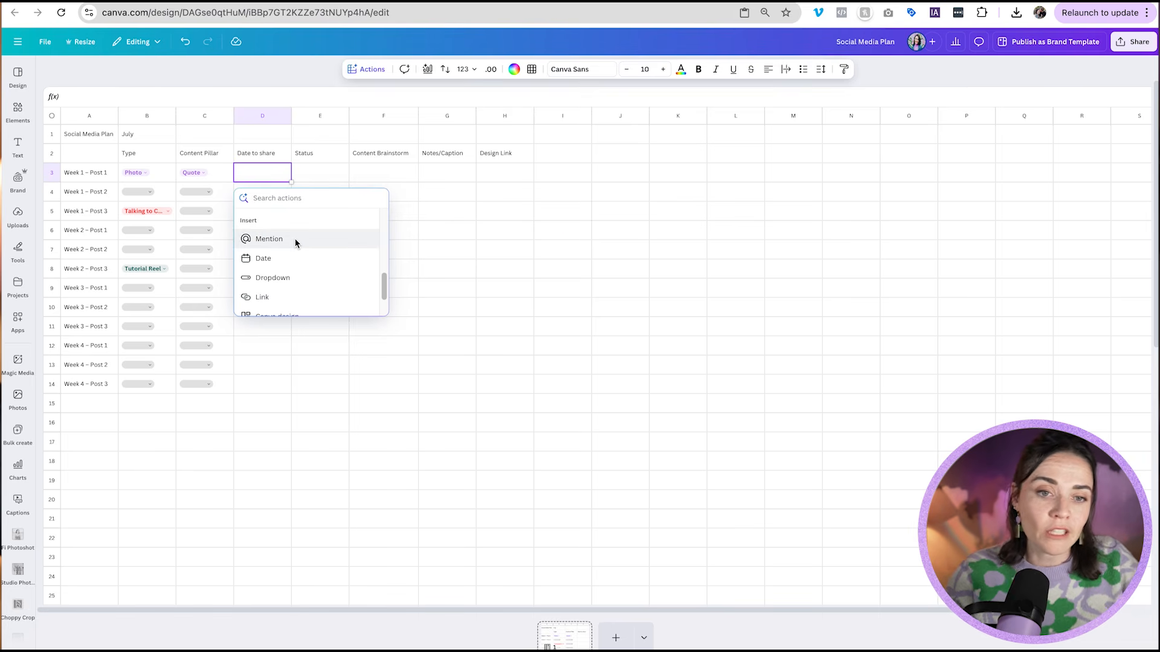
{"action": "scroll", "coordinate": [284, 247], "scroll_direction": "down", "scroll_amount": 1}
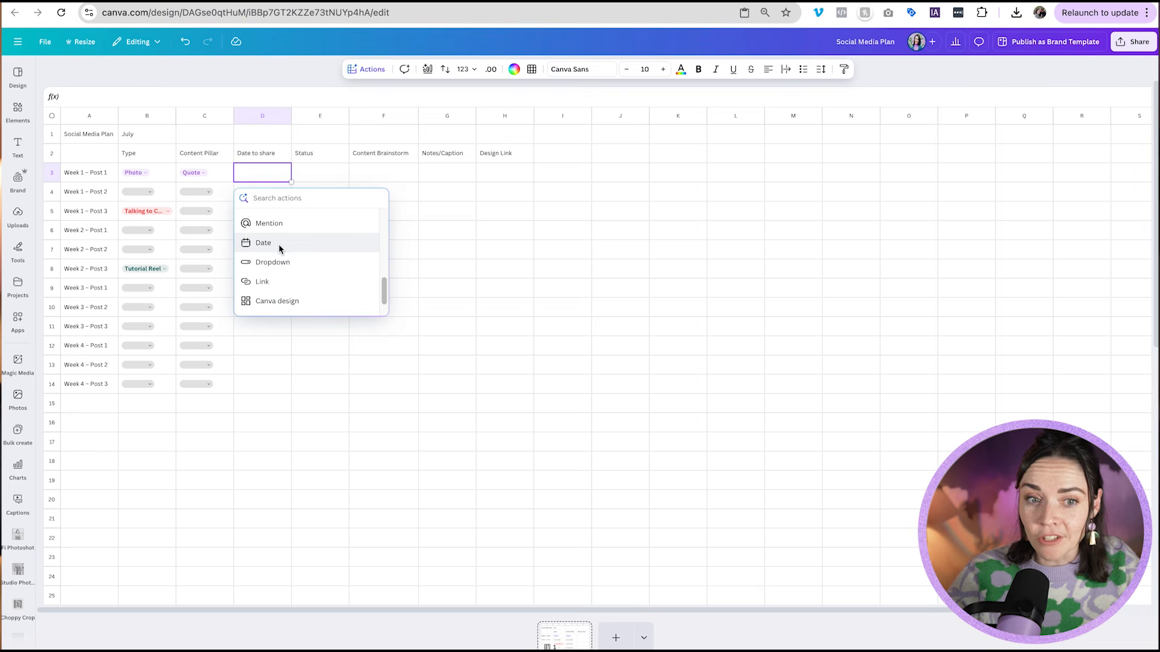
{"action": "scroll", "coordinate": [278, 244], "scroll_direction": "down", "scroll_amount": 1}
{"action": "scroll", "coordinate": [279, 269], "scroll_direction": "down", "scroll_amount": 1}
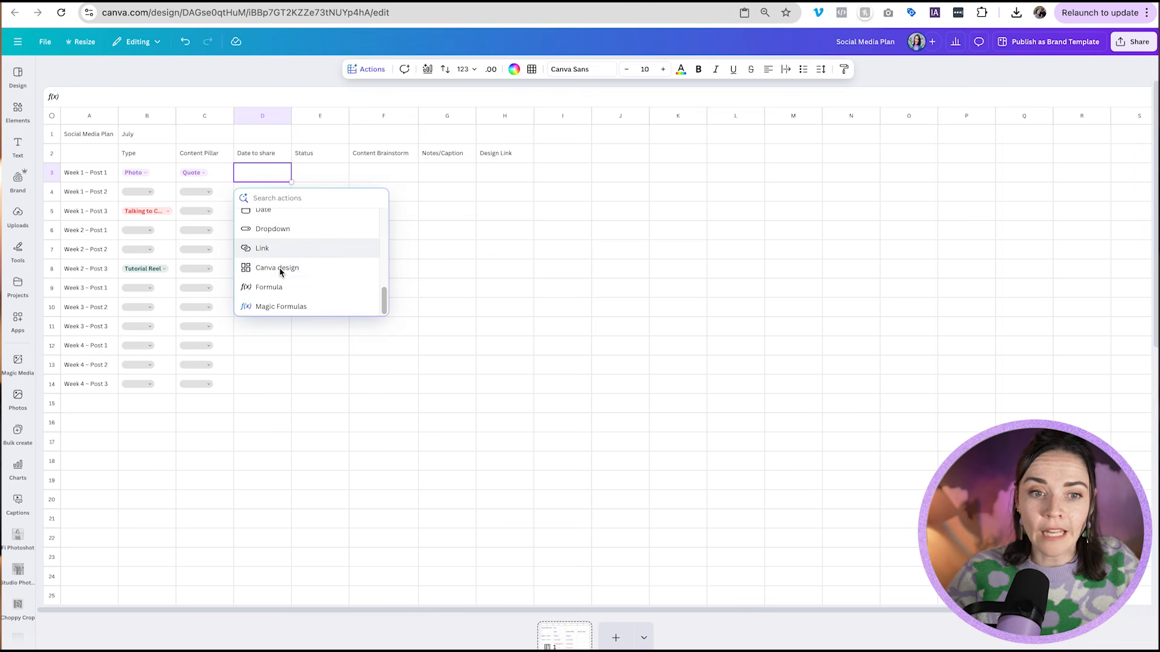
{"action": "scroll", "coordinate": [285, 308], "scroll_direction": "up", "scroll_amount": 2}
{"action": "left_click", "coordinate": [263, 247]}
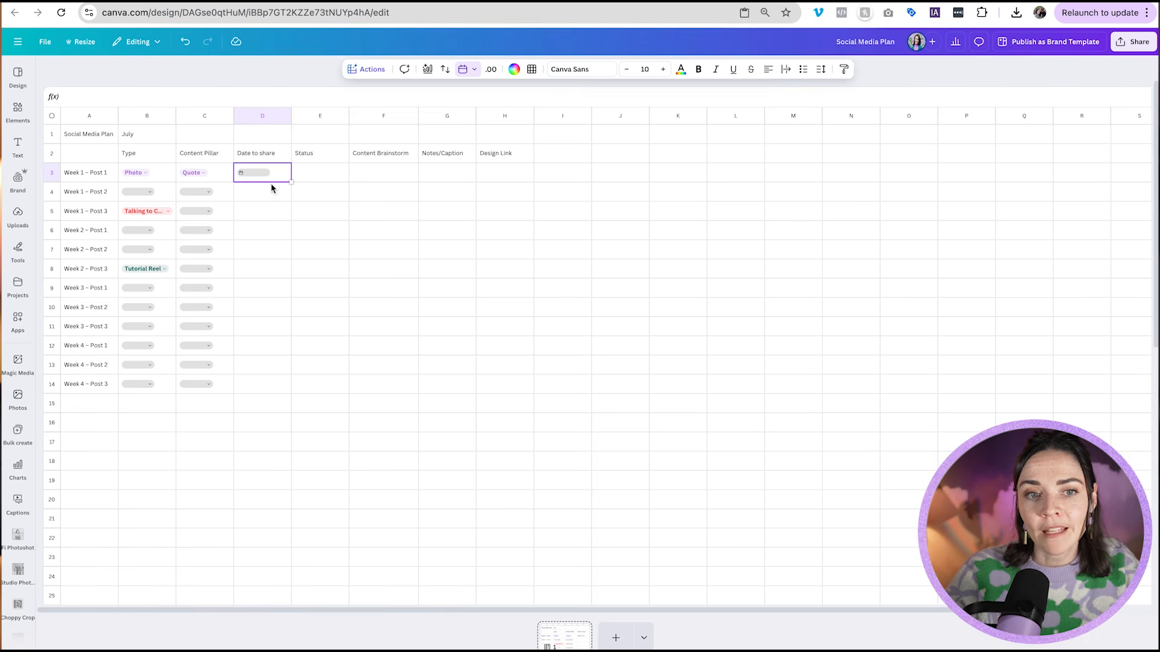
- Copy the D3 date field and paste it down the Date to share column through D14
{"action": "left_click", "coordinate": [296, 172]}
{"action": "left_click", "coordinate": [278, 175]}
{"action": "scroll", "coordinate": [271, 242], "scroll_direction": "down", "scroll_amount": 1}
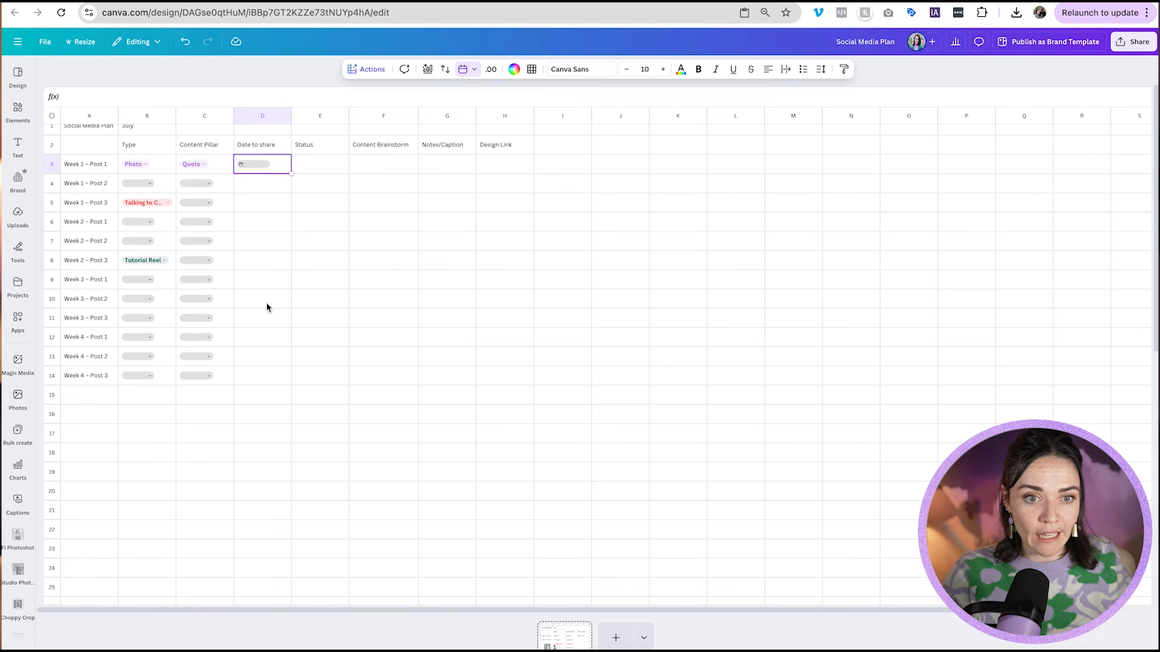
{"action": "left_click", "coordinate": [263, 377], "text": "shift"}
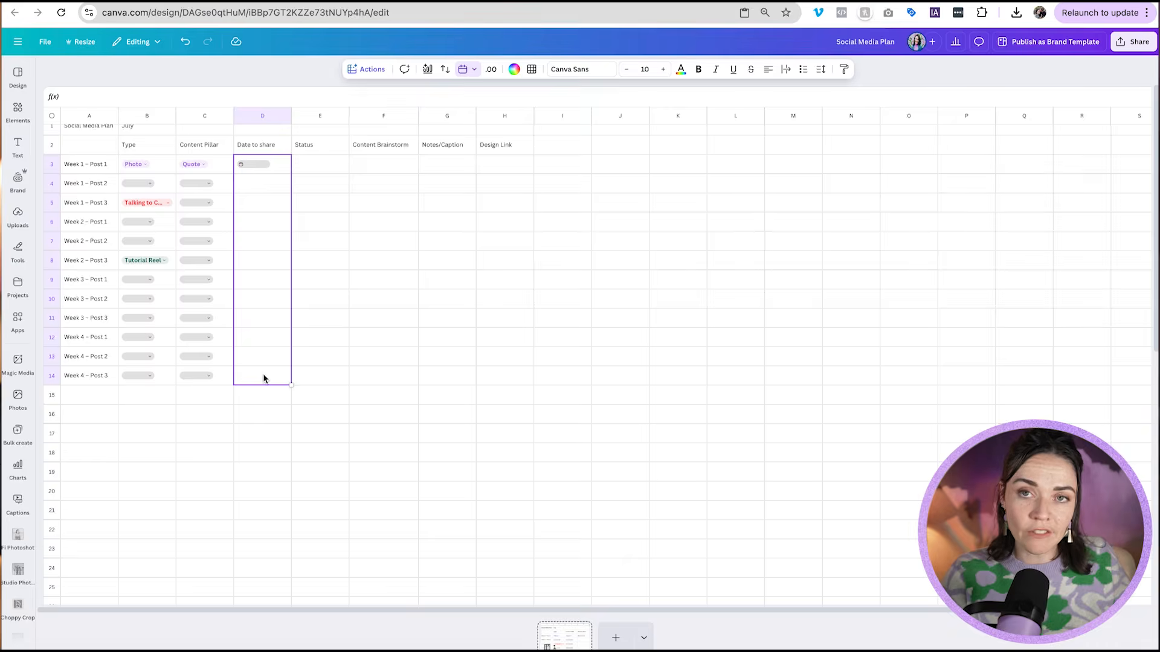
{"action": "right_click", "coordinate": [263, 379]}
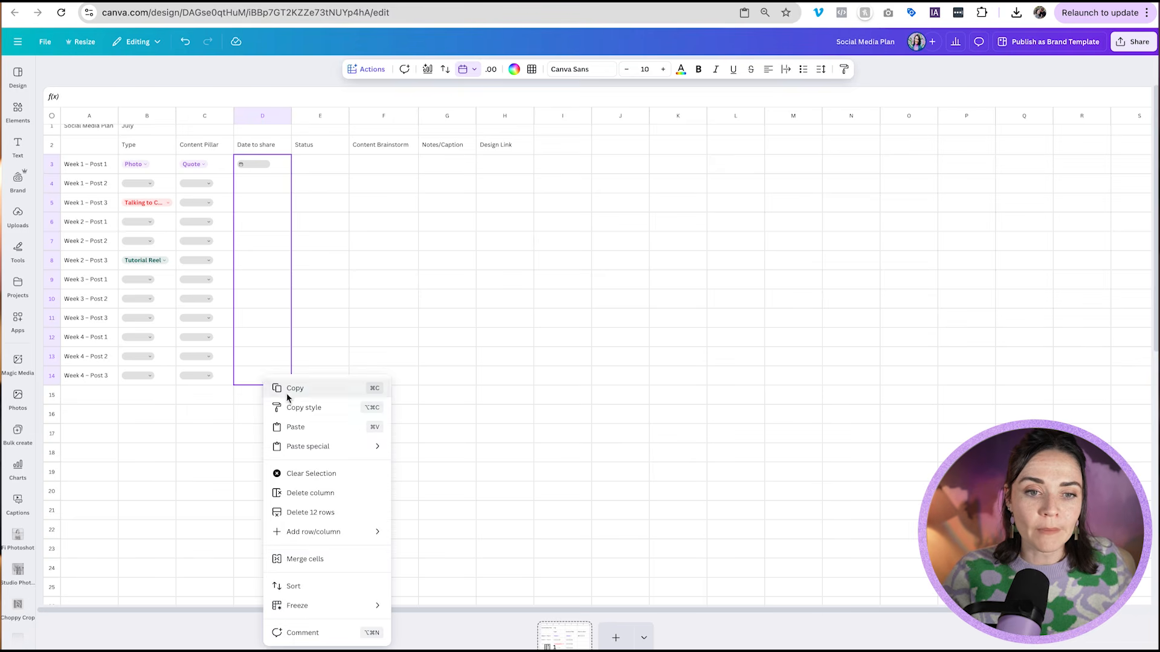
{"action": "left_click", "coordinate": [277, 429]}
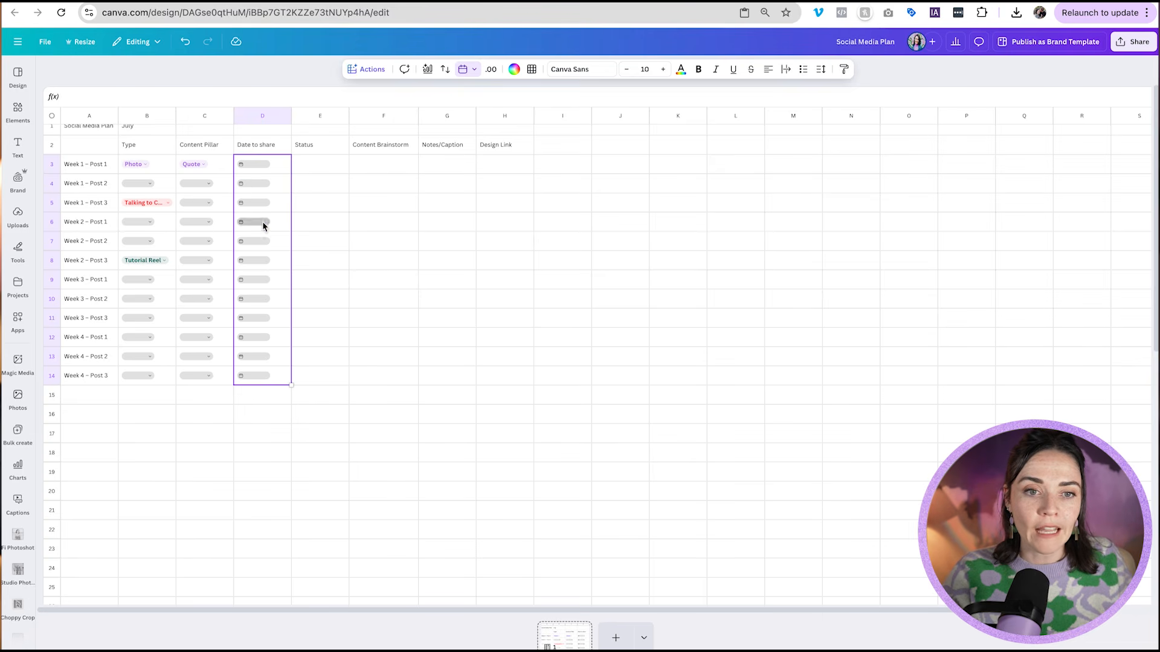
- Set the Date to share for Week 1 Post 1 to Jul 9, 2025
{"action": "left_click", "coordinate": [284, 185]}
{"action": "left_click", "coordinate": [260, 168]}
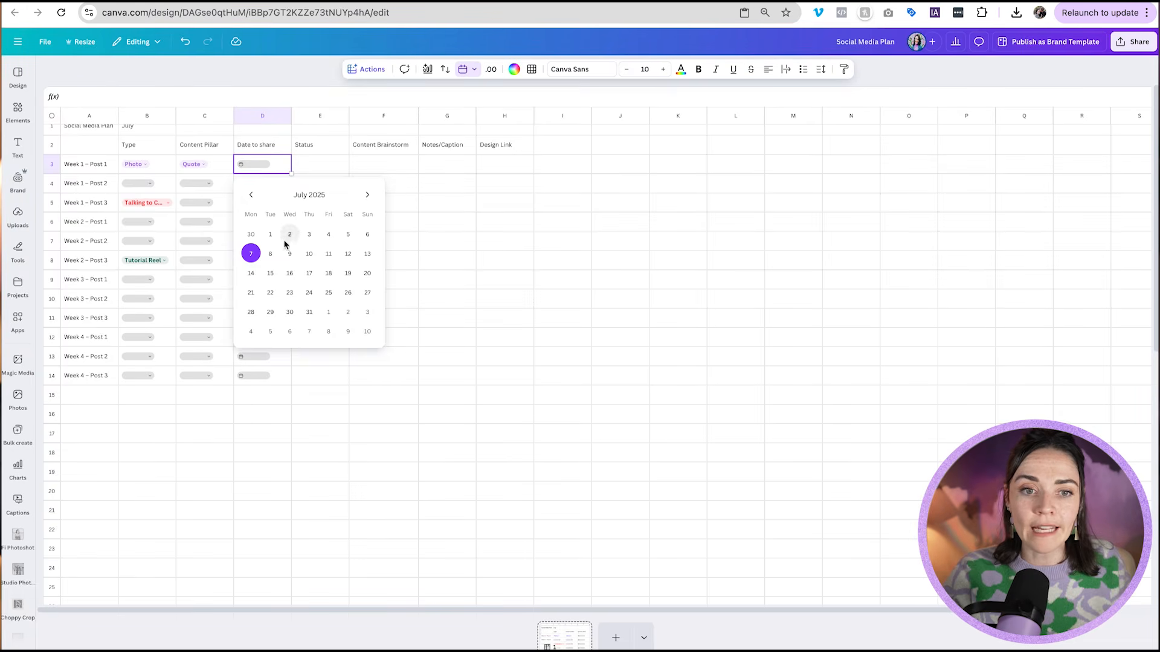
{"action": "left_click", "coordinate": [290, 262]}
- Insert the preset Status dropdown into cell E3 under the Status header and check its options
{"action": "left_click", "coordinate": [321, 179]}
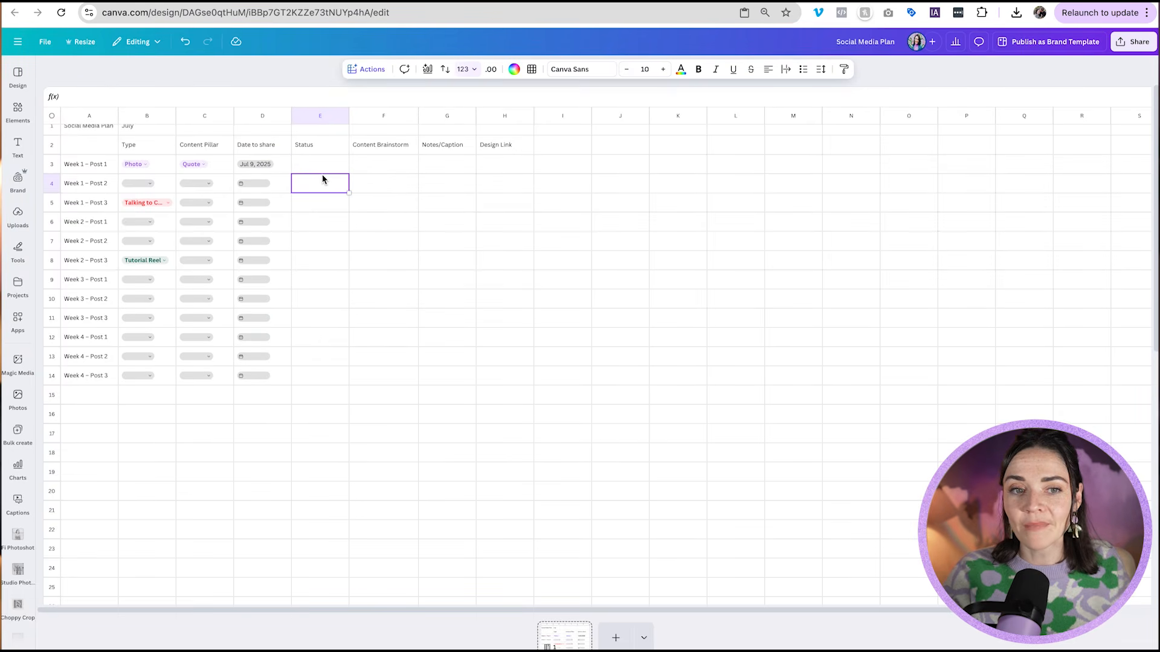
{"action": "left_click", "coordinate": [322, 172]}
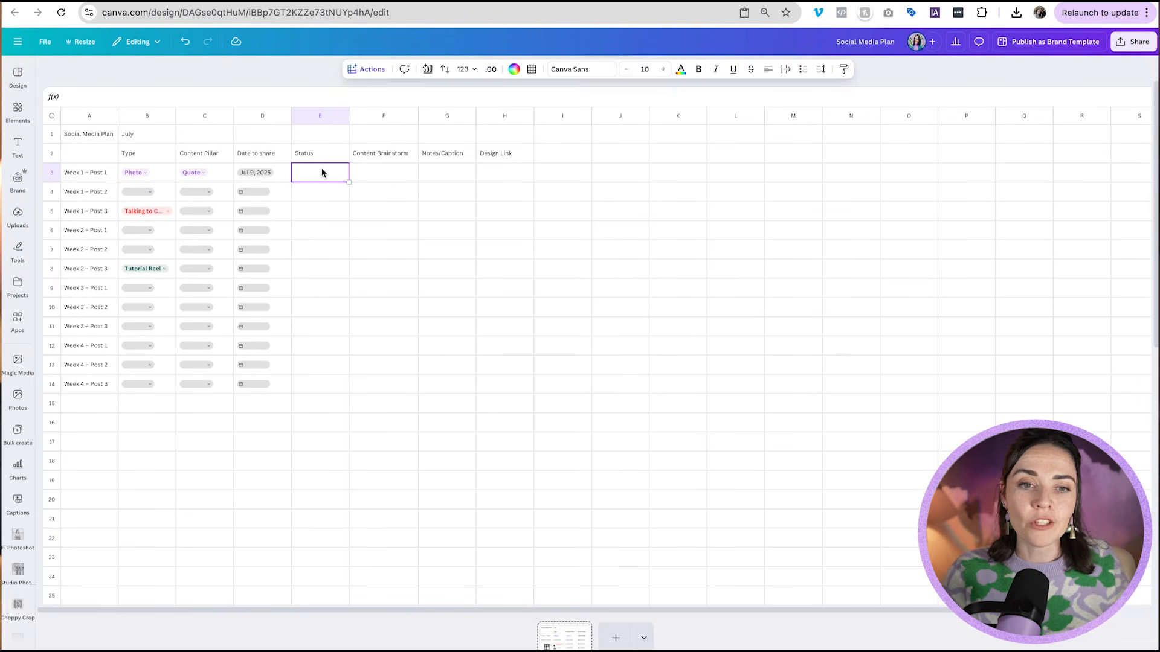
{"action": "right_click", "coordinate": [316, 171]}
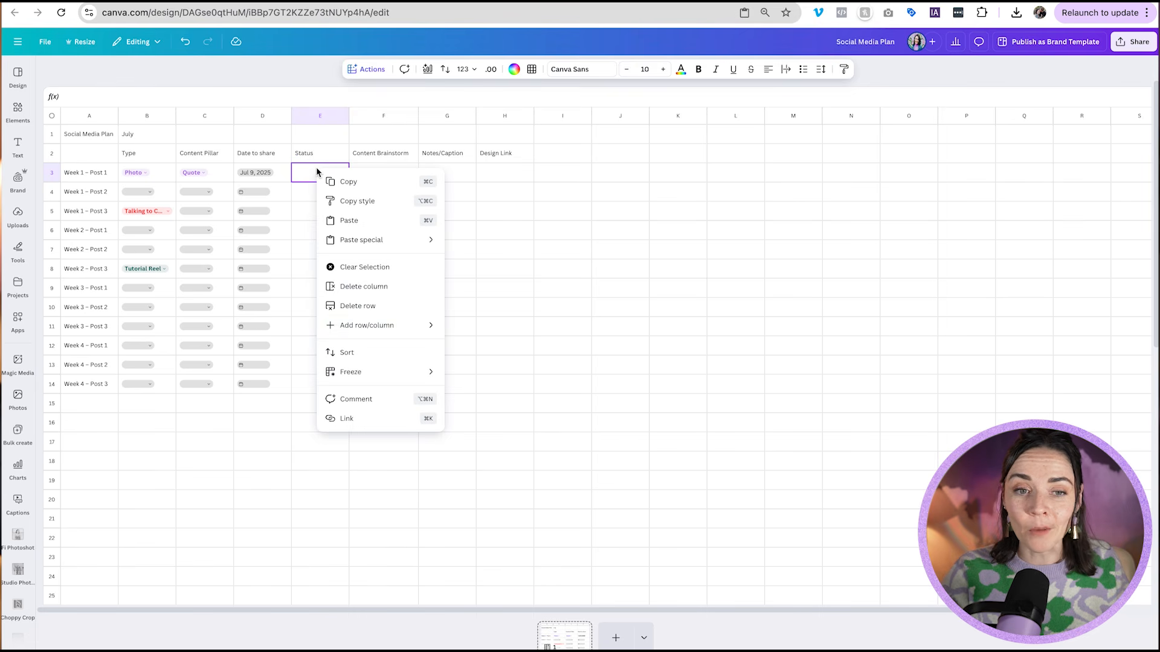
{"action": "left_click", "coordinate": [304, 170]}
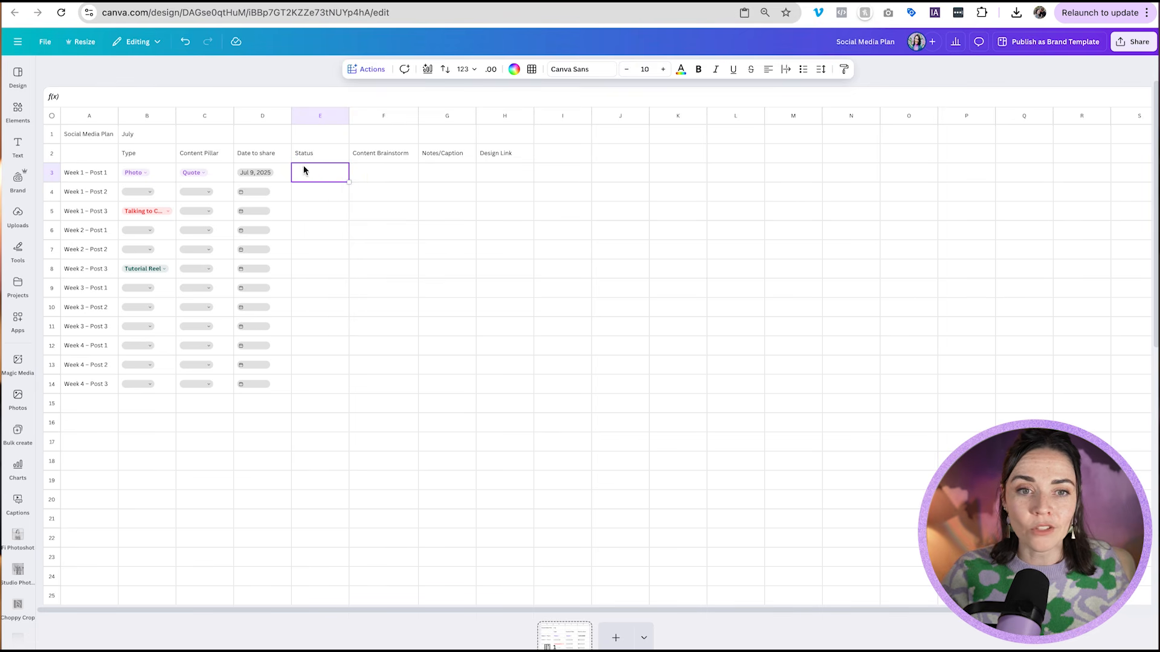
{"action": "left_click", "coordinate": [358, 70]}
{"action": "scroll", "coordinate": [413, 169], "scroll_direction": "down", "scroll_amount": 4}
{"action": "scroll", "coordinate": [414, 169], "scroll_direction": "down", "scroll_amount": 2}
{"action": "left_click", "coordinate": [405, 166]}
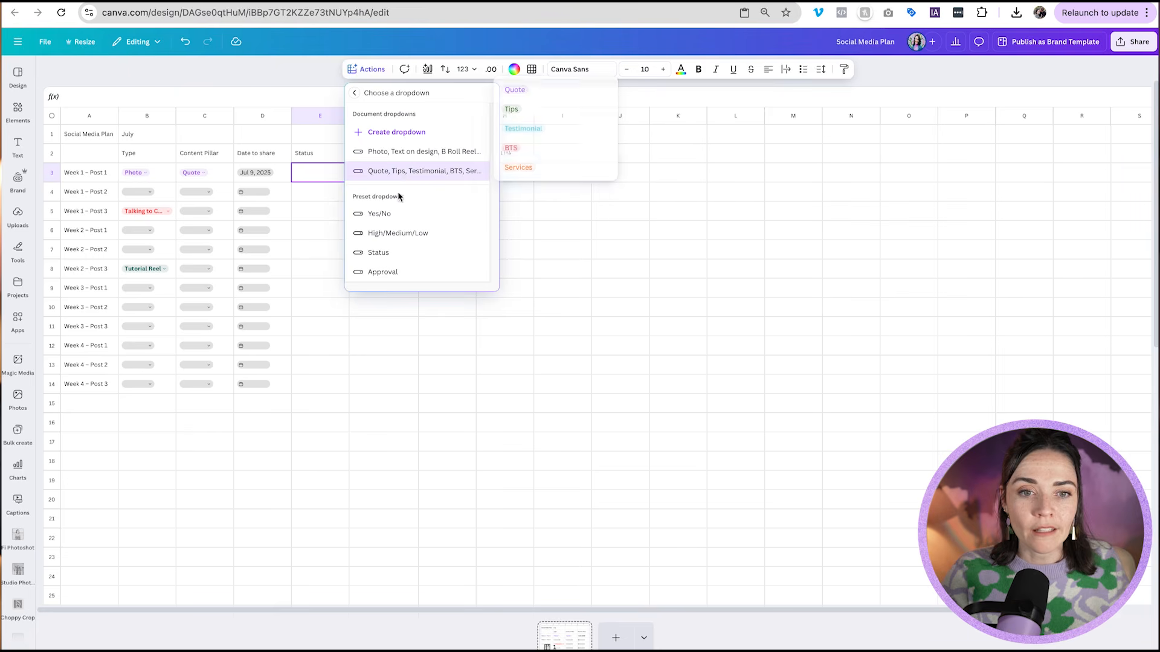
{"action": "left_click", "coordinate": [388, 253]}
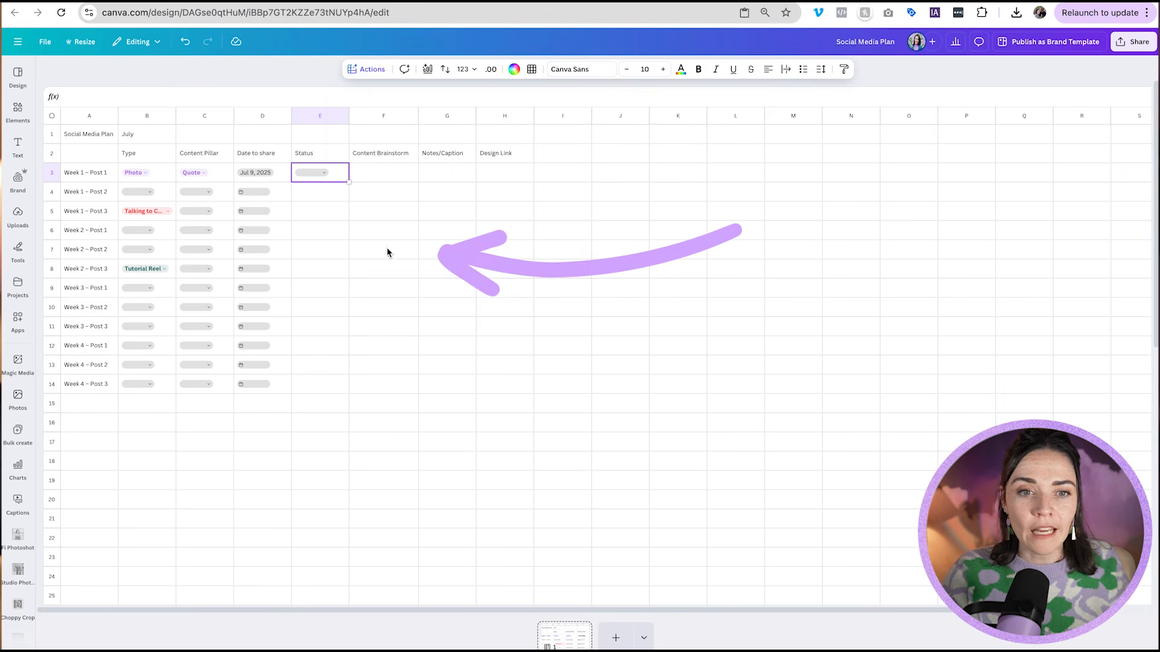
{"action": "left_click", "coordinate": [323, 172]}
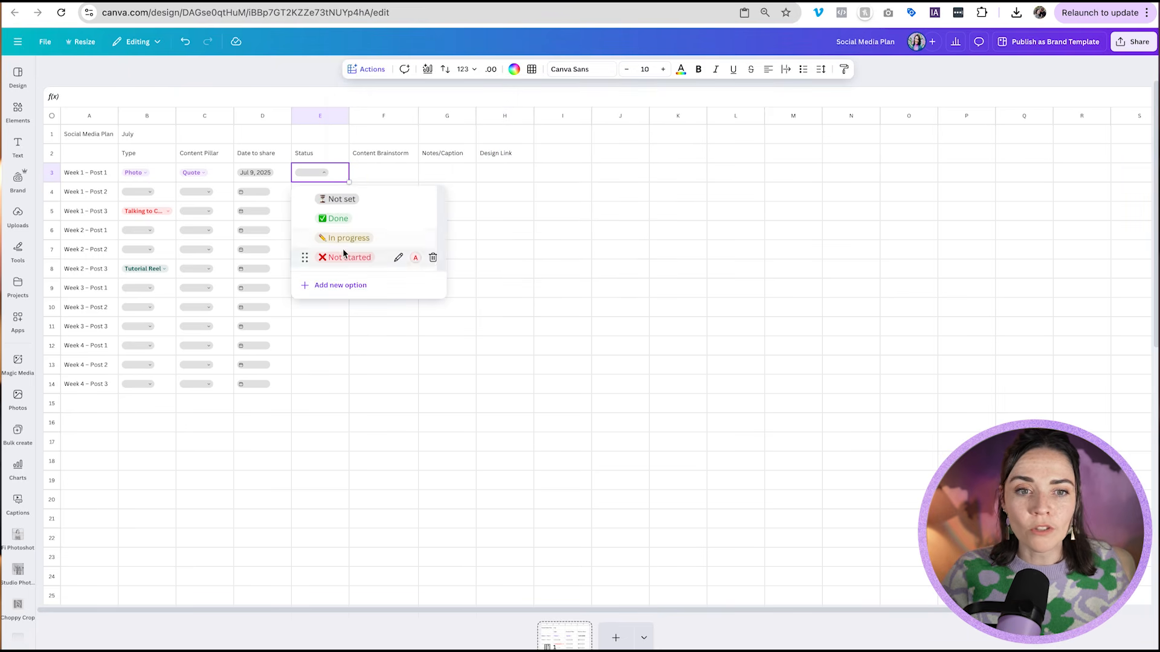
{"action": "left_click", "coordinate": [382, 309]}
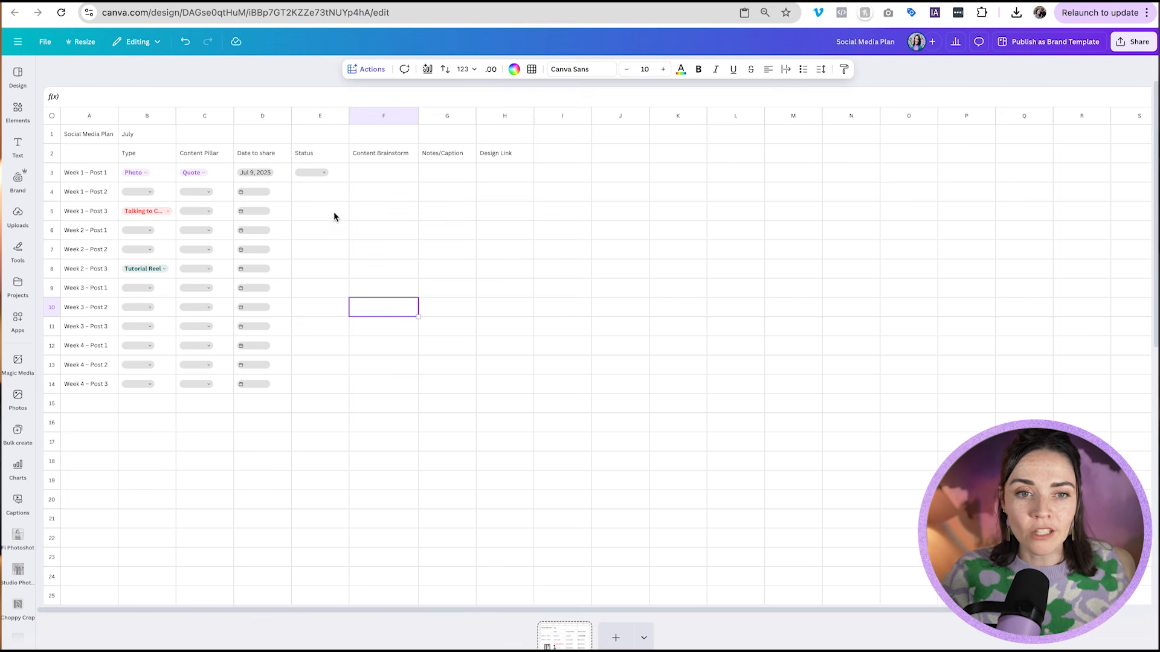
- Fill the blank Status dropdown from cell E3 down the column through E14
{"action": "left_click", "coordinate": [335, 173]}
{"action": "left_click", "coordinate": [307, 383], "text": "shift"}
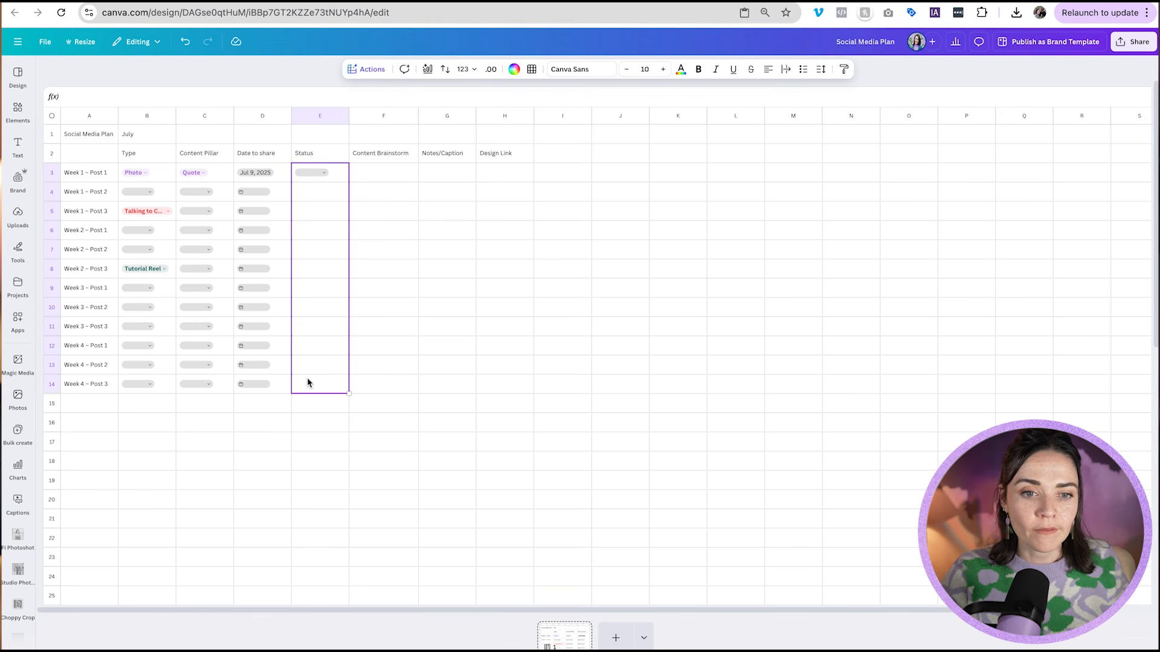
{"action": "key", "text": "ctrl+d"}
{"action": "left_click", "coordinate": [407, 302]}
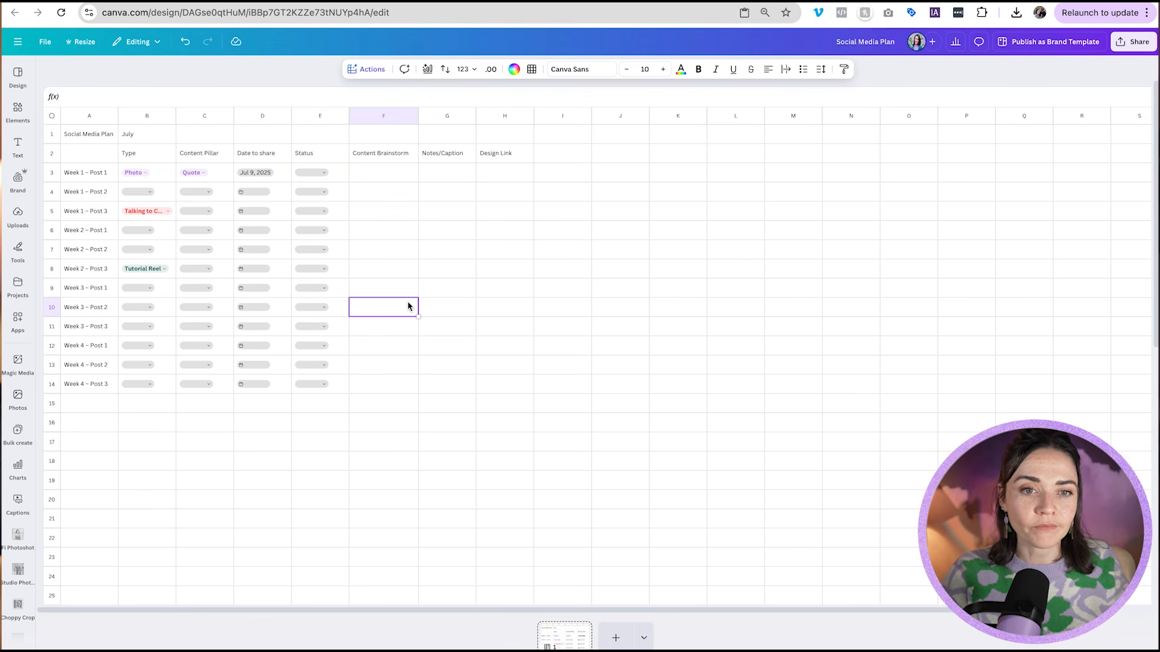
{"action": "left_click", "coordinate": [389, 174]}
{"action": "left_click", "coordinate": [452, 173]}
{"action": "left_click", "coordinate": [497, 175]}
{"action": "left_click", "coordinate": [375, 176]}
{"action": "left_click", "coordinate": [440, 176]}
{"action": "left_click", "coordinate": [487, 177]}
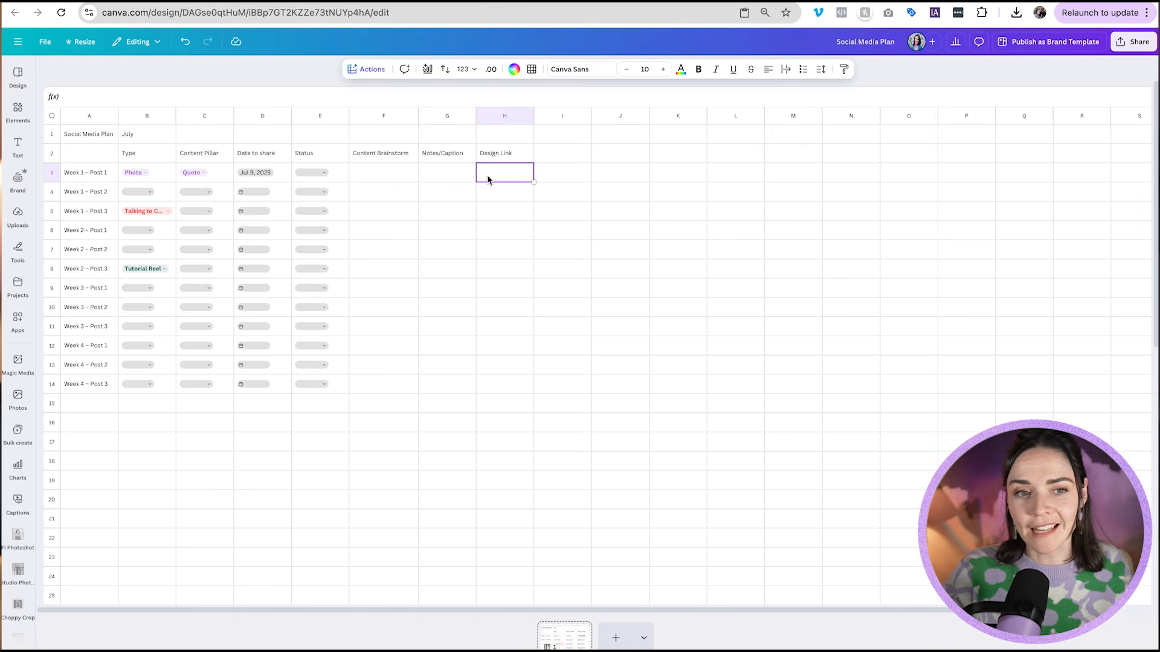
{"action": "left_click", "coordinate": [411, 233]}
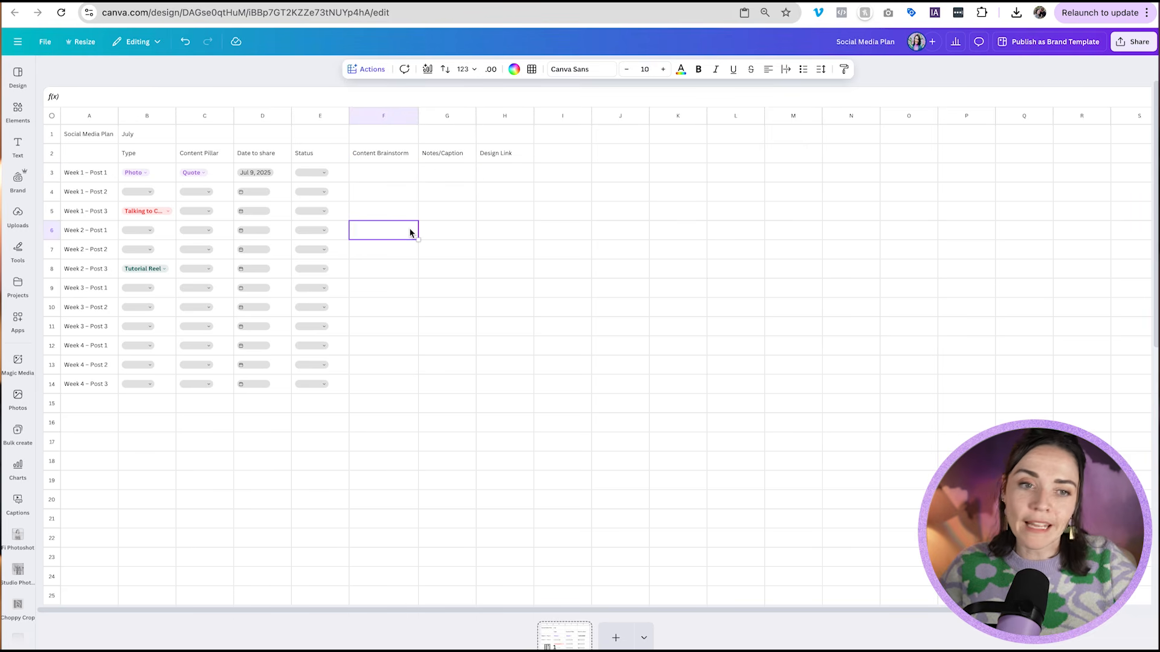
{"action": "left_click", "coordinate": [466, 289]}
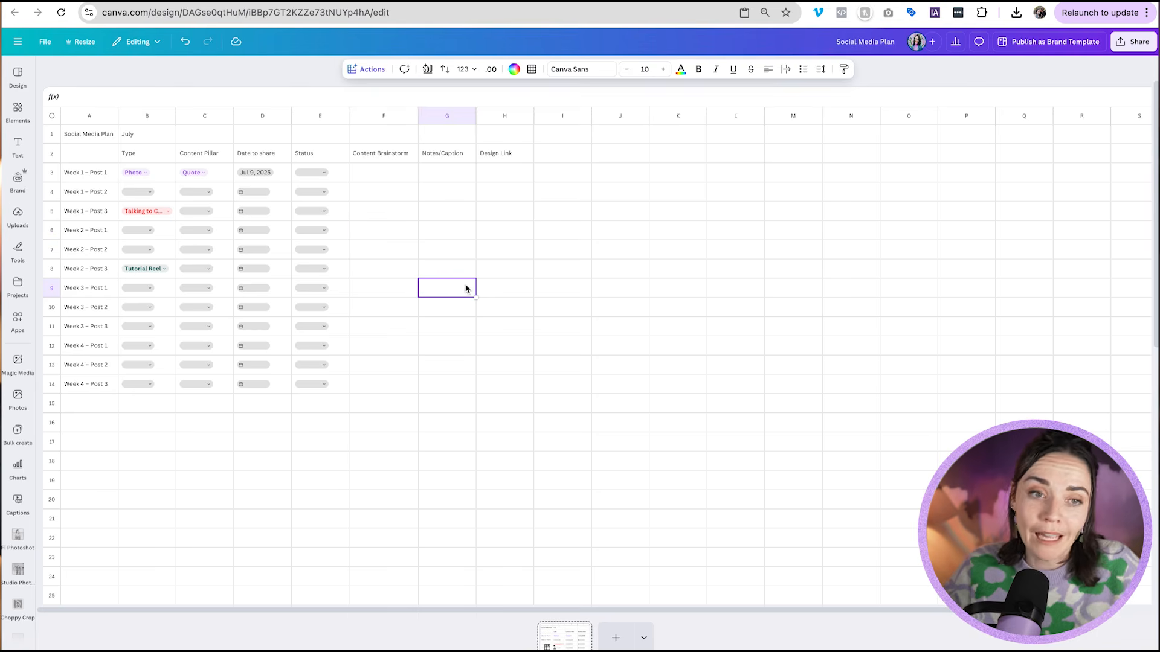
- Make title row 1 and post rows 3 to 14 each about twice as tall
{"action": "mouse_move", "coordinate": [55, 147]}
{"action": "left_mouse_down"}
{"action": "mouse_move", "coordinate": [55, 179]}
{"action": "mouse_move", "coordinate": [55, 165]}
{"action": "left_mouse_up"}
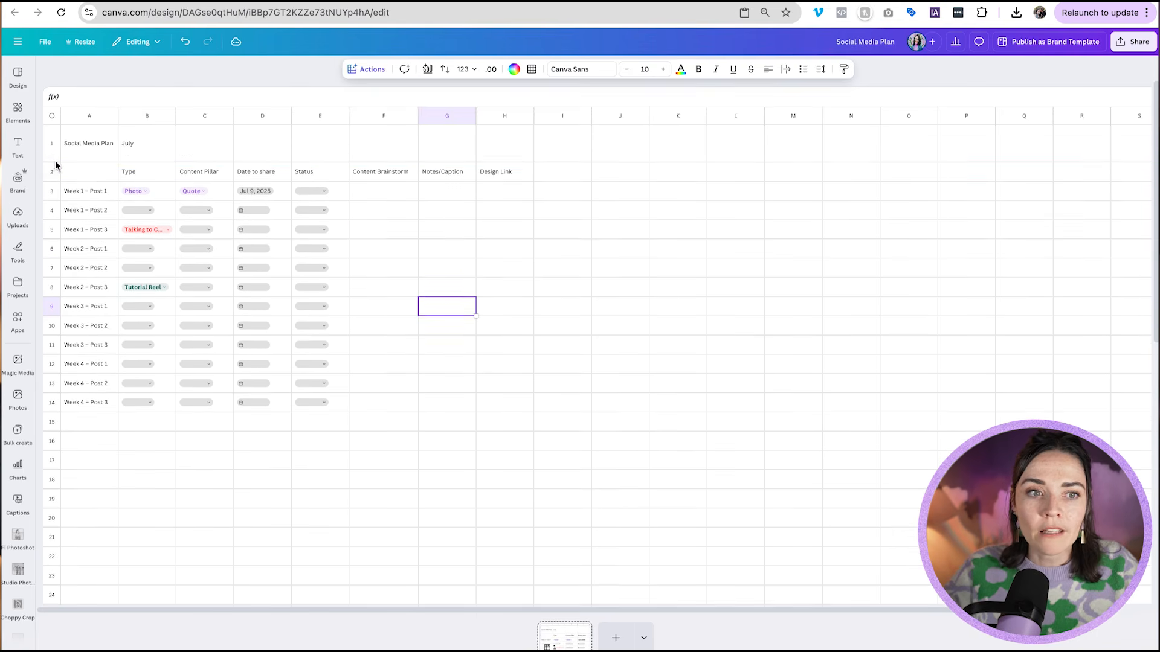
{"action": "left_click", "coordinate": [53, 173]}
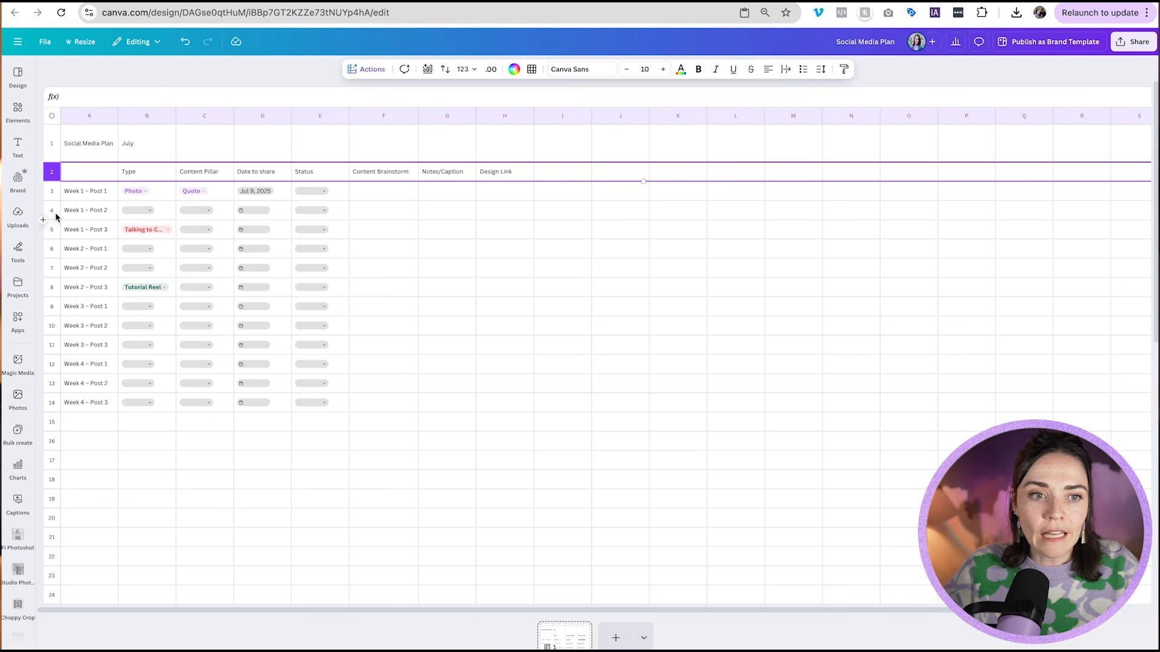
{"action": "left_click", "coordinate": [52, 193]}
{"action": "left_click", "coordinate": [52, 400]}
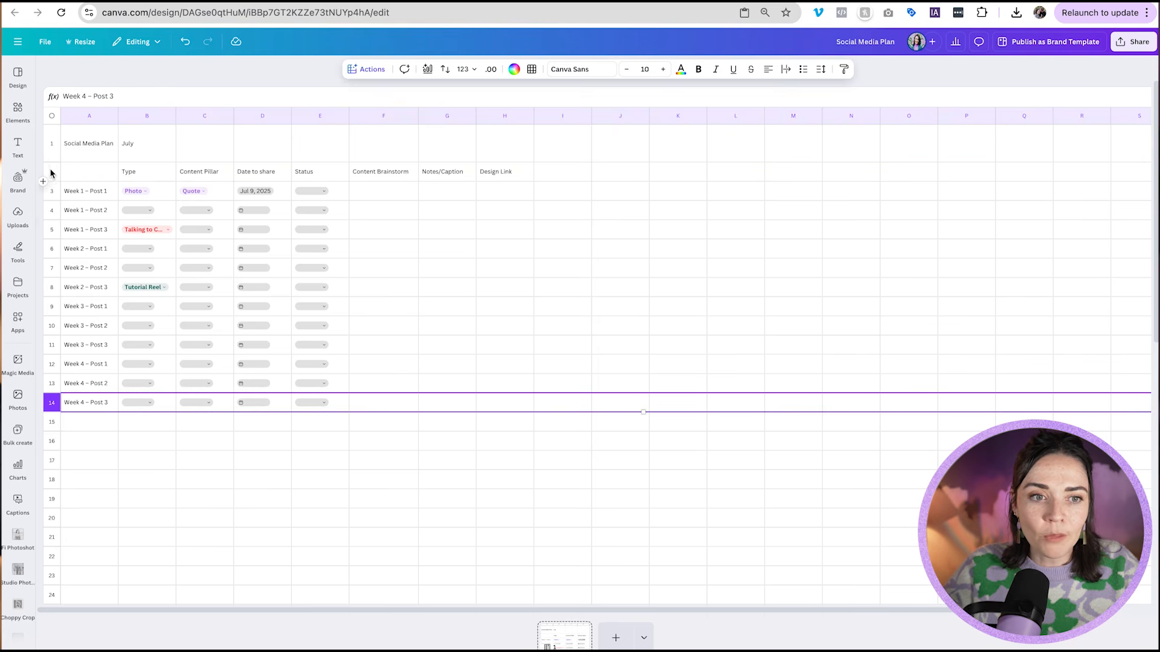
{"action": "left_click", "coordinate": [53, 193], "text": "shift"}
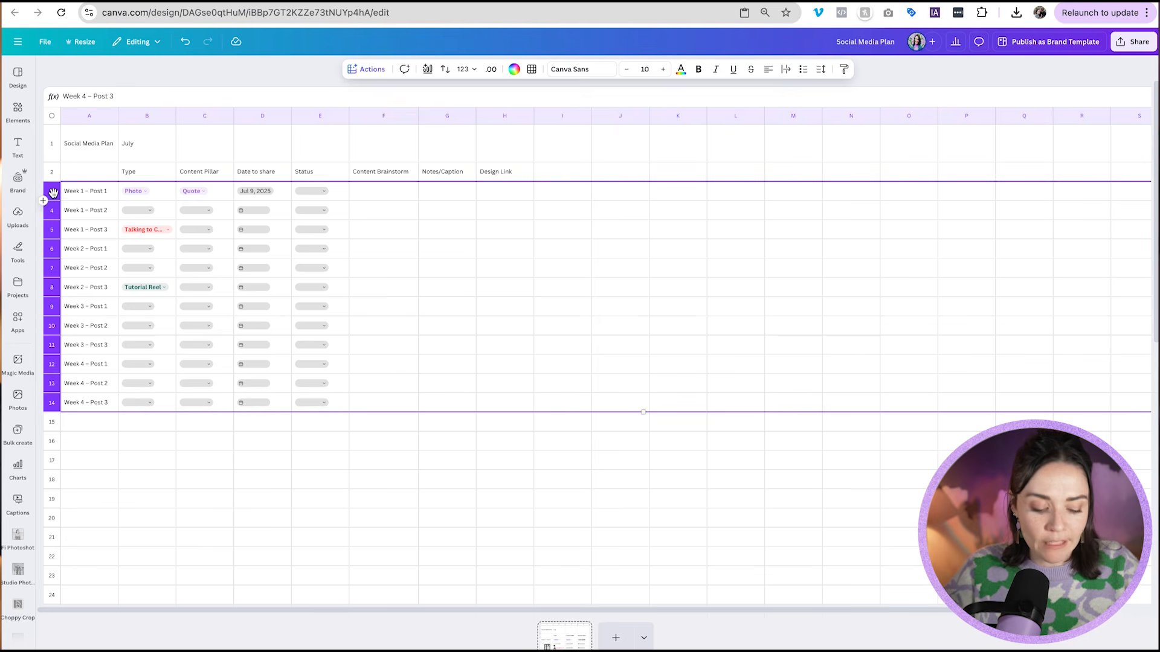
{"action": "left_click_drag", "start_coordinate": [56, 201], "coordinate": [56, 218]}
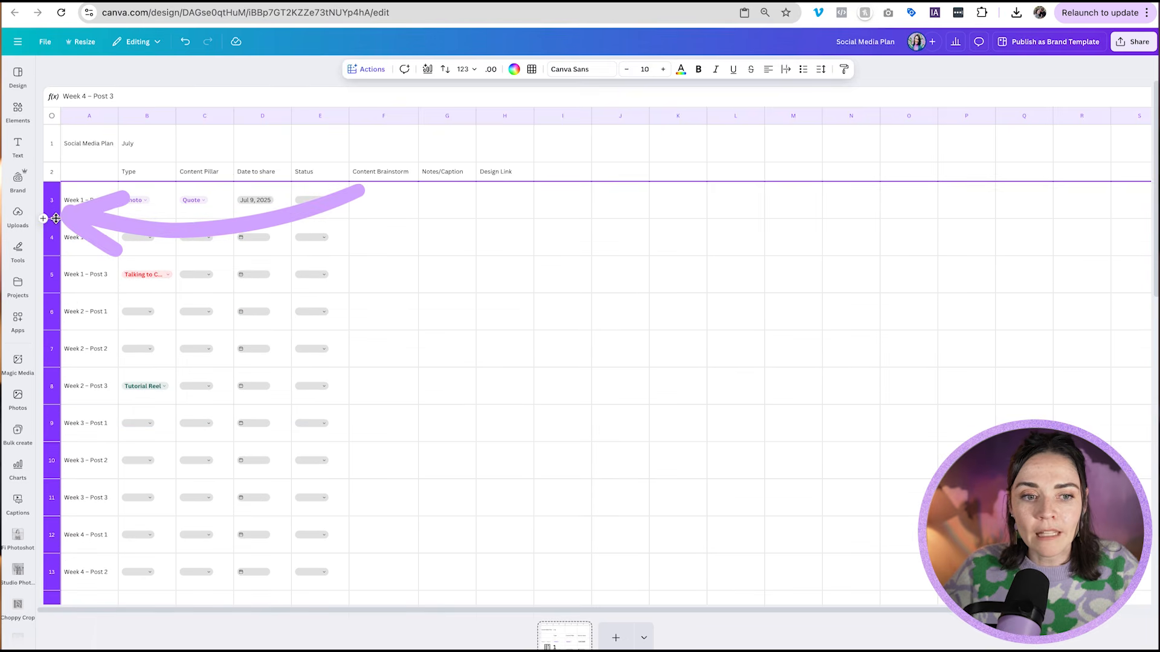
{"action": "left_click", "coordinate": [85, 213]}
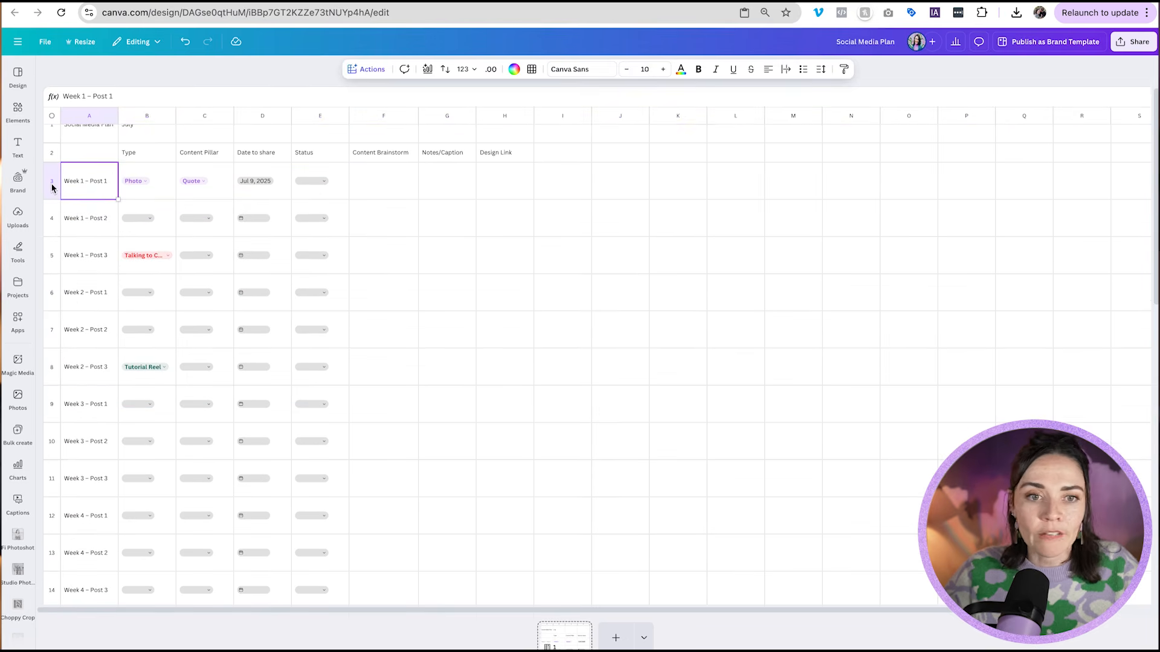
- Fill header row 2 with the medium teal green from the White Deer brand palette
{"action": "left_click", "coordinate": [52, 151]}
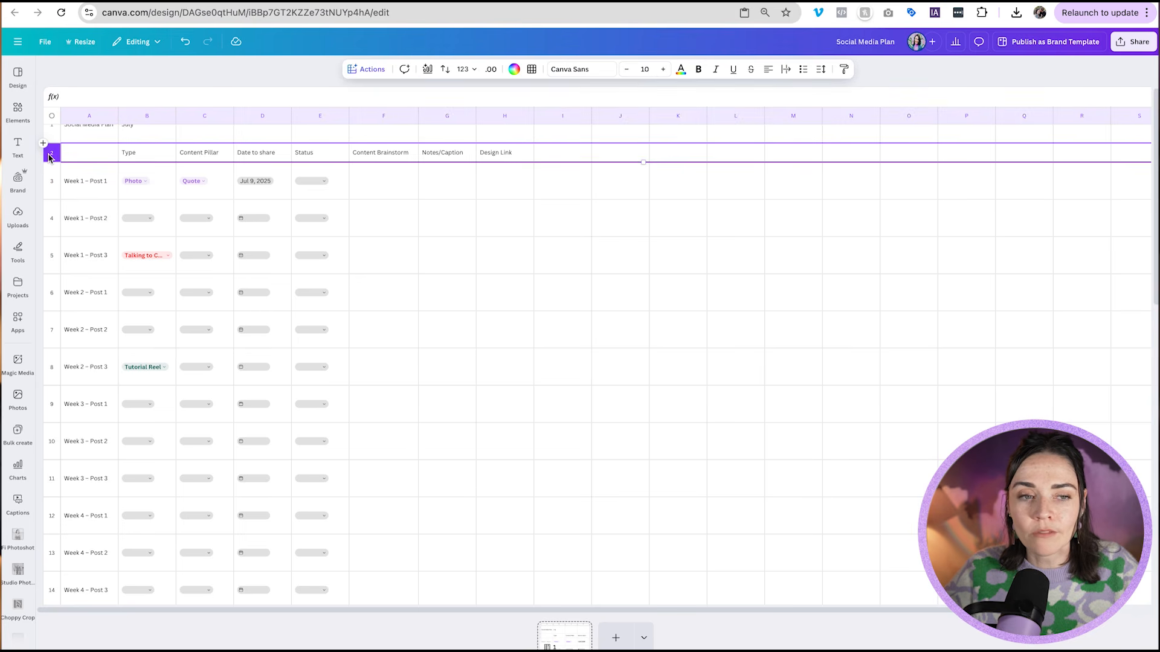
{"action": "left_click", "coordinate": [516, 71]}
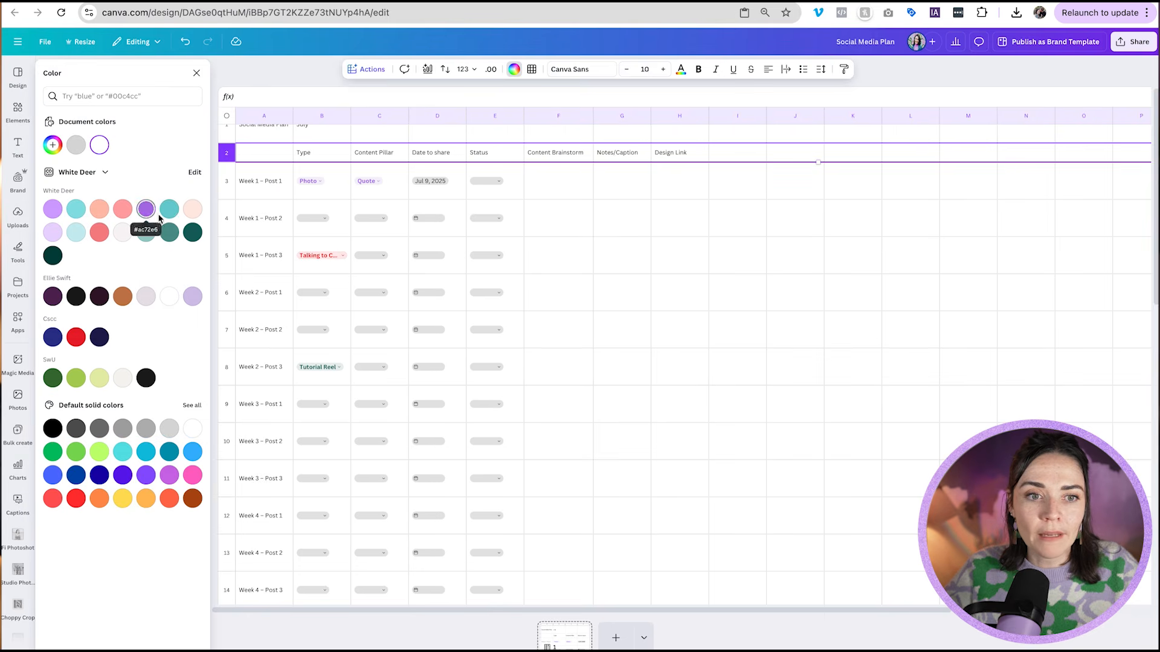
{"action": "left_click", "coordinate": [169, 233]}
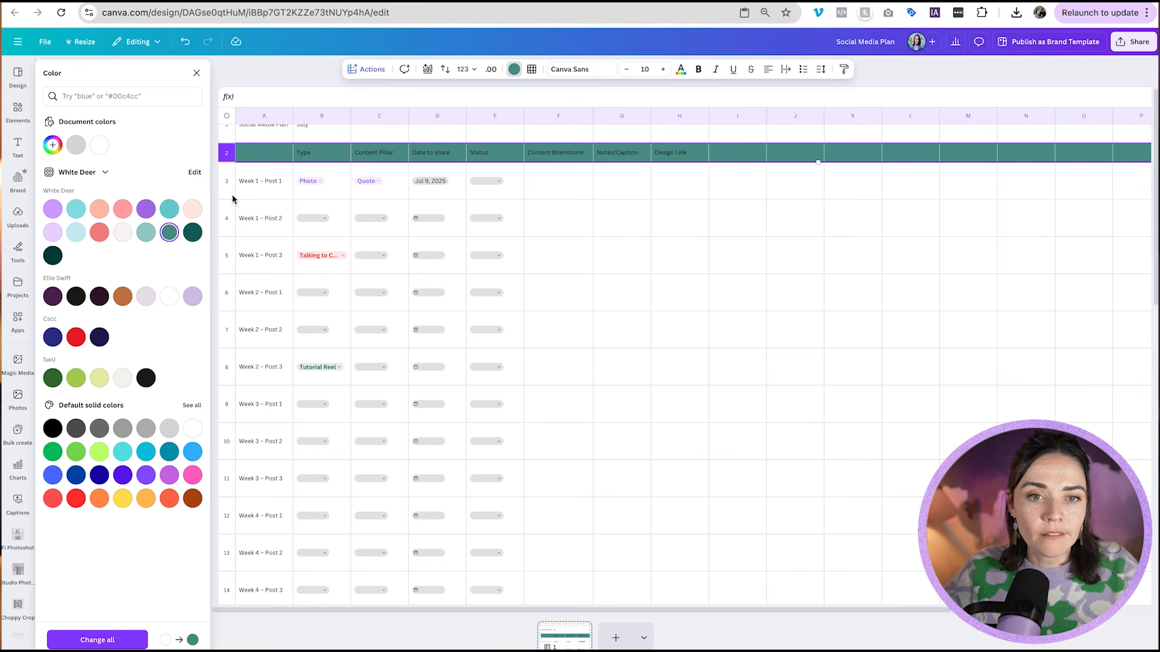
- Format the header text in row 2 as bold white Poppins
{"action": "left_click", "coordinate": [698, 69]}
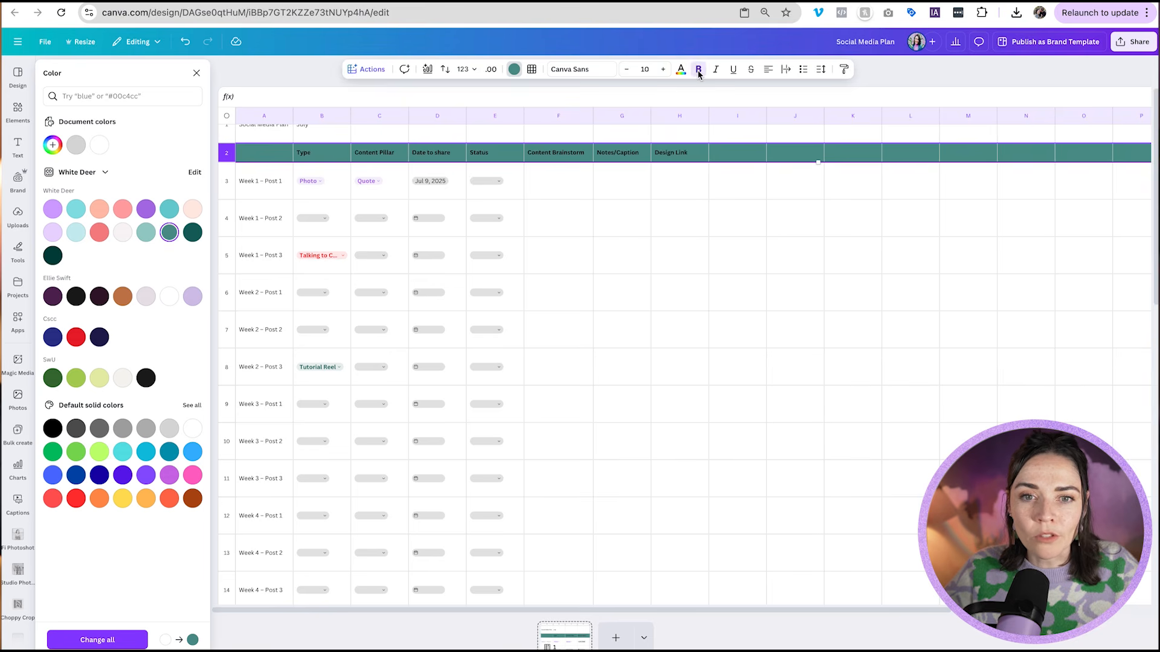
{"action": "left_click", "coordinate": [681, 69]}
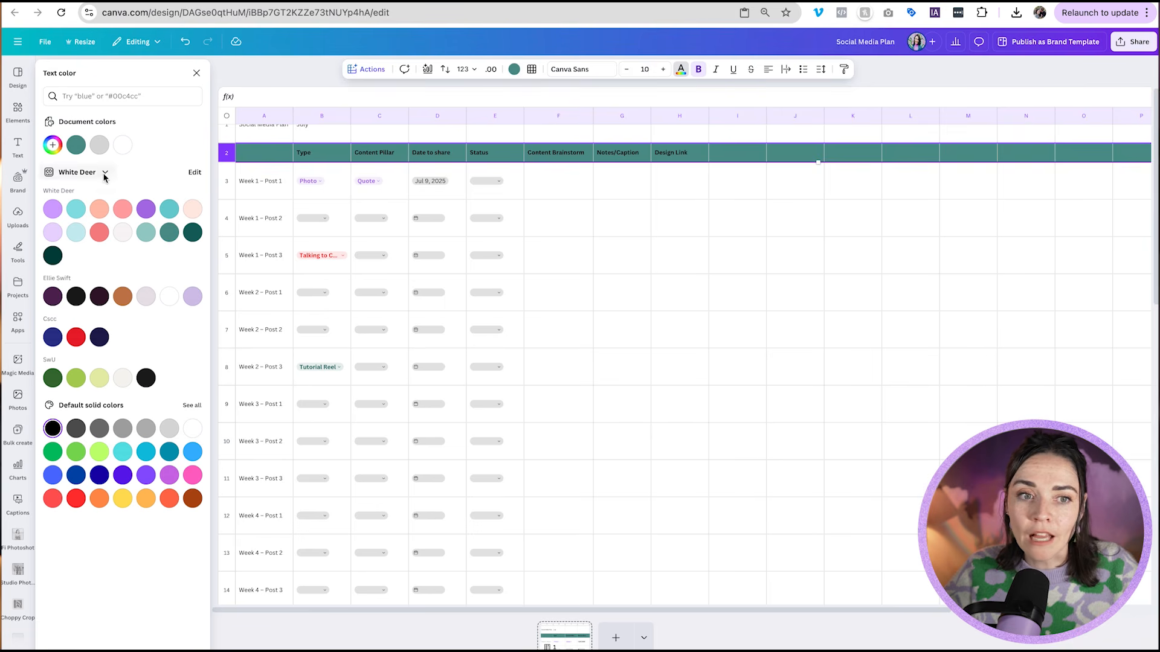
{"action": "left_click", "coordinate": [122, 144]}
{"action": "left_click", "coordinate": [583, 69]}
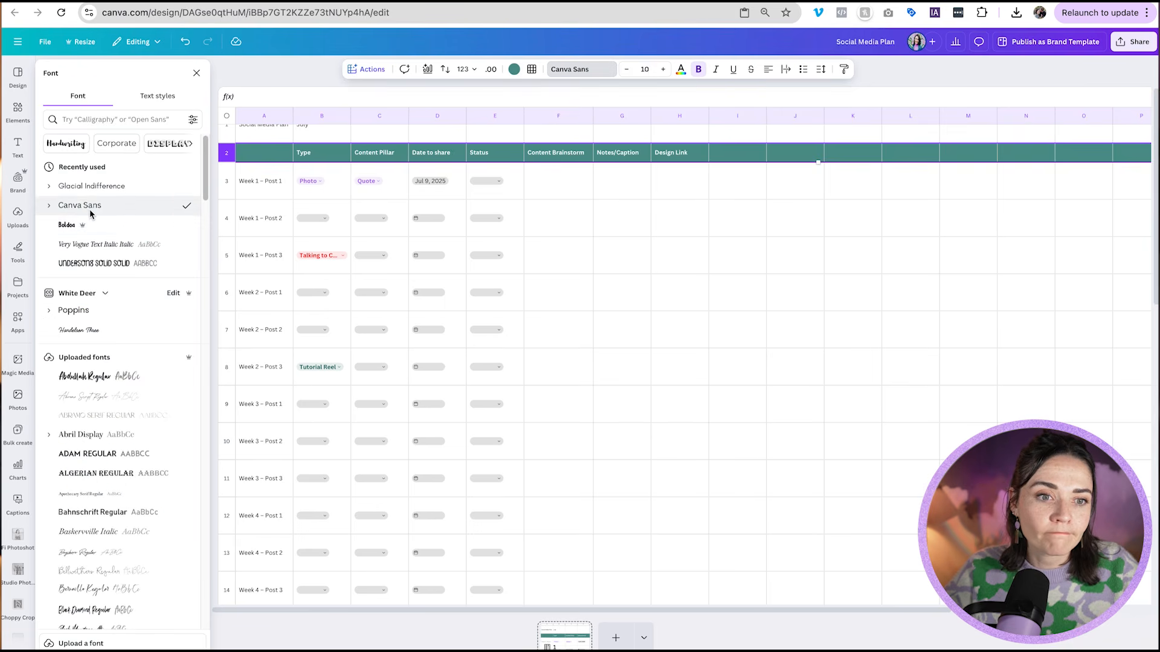
{"action": "left_click", "coordinate": [93, 313]}
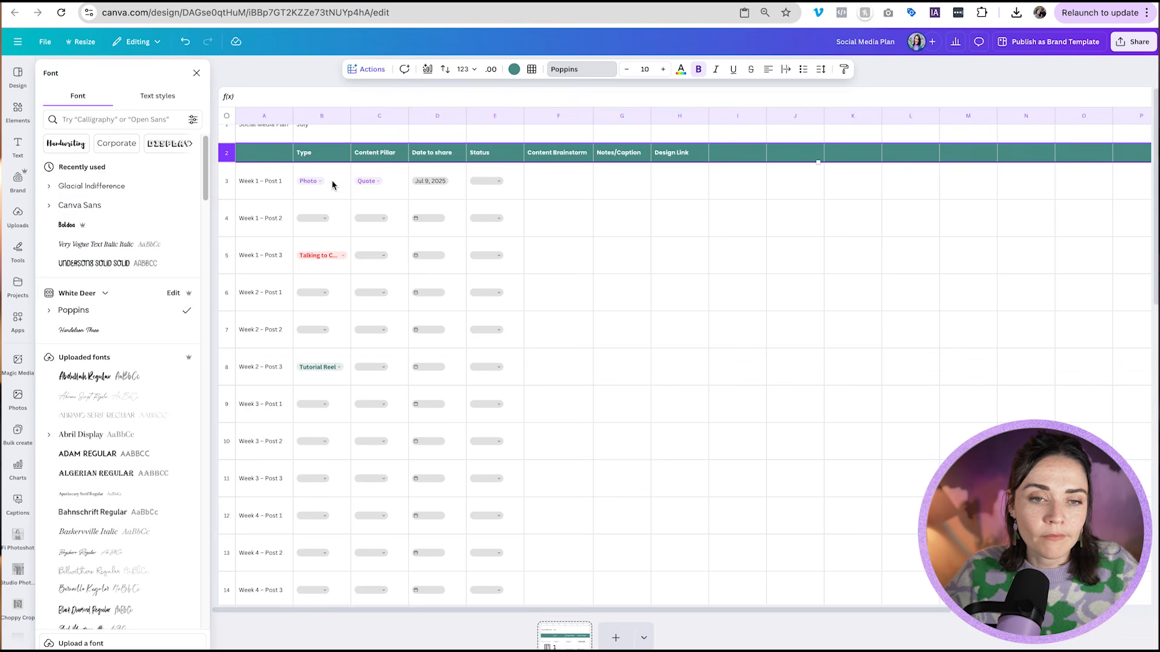
- Fill title row 1 with the dark teal green from the White Deer brand palette
{"action": "scroll", "coordinate": [284, 181], "scroll_direction": "up", "scroll_amount": 1}
{"action": "left_click", "coordinate": [228, 148]}
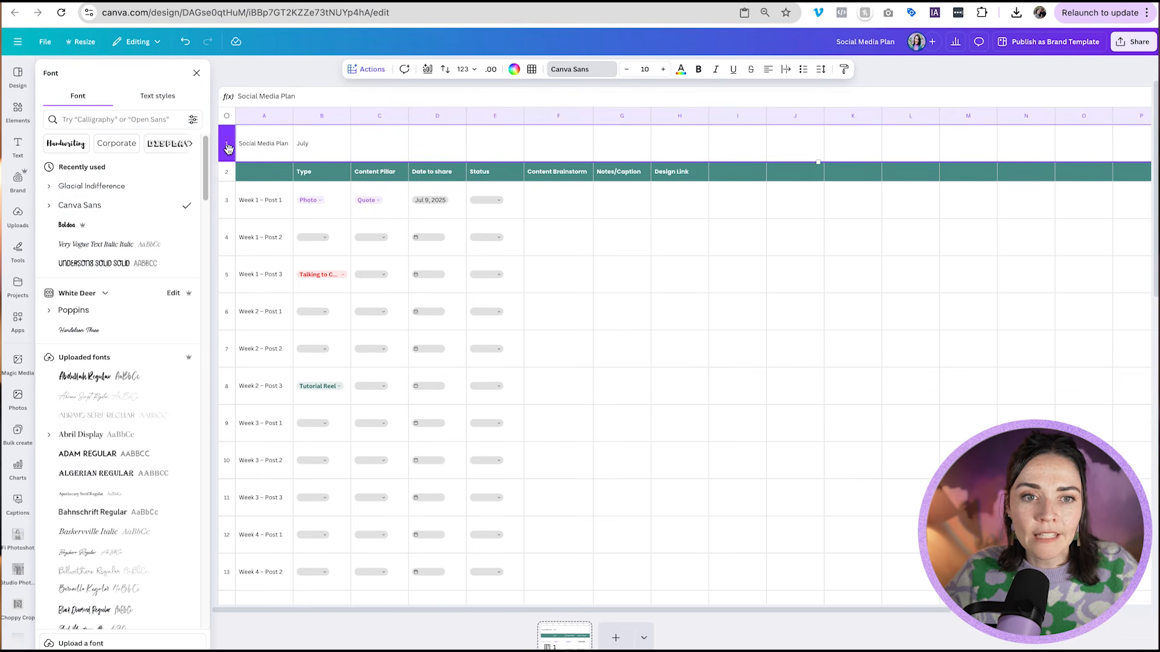
{"action": "left_click", "coordinate": [514, 69]}
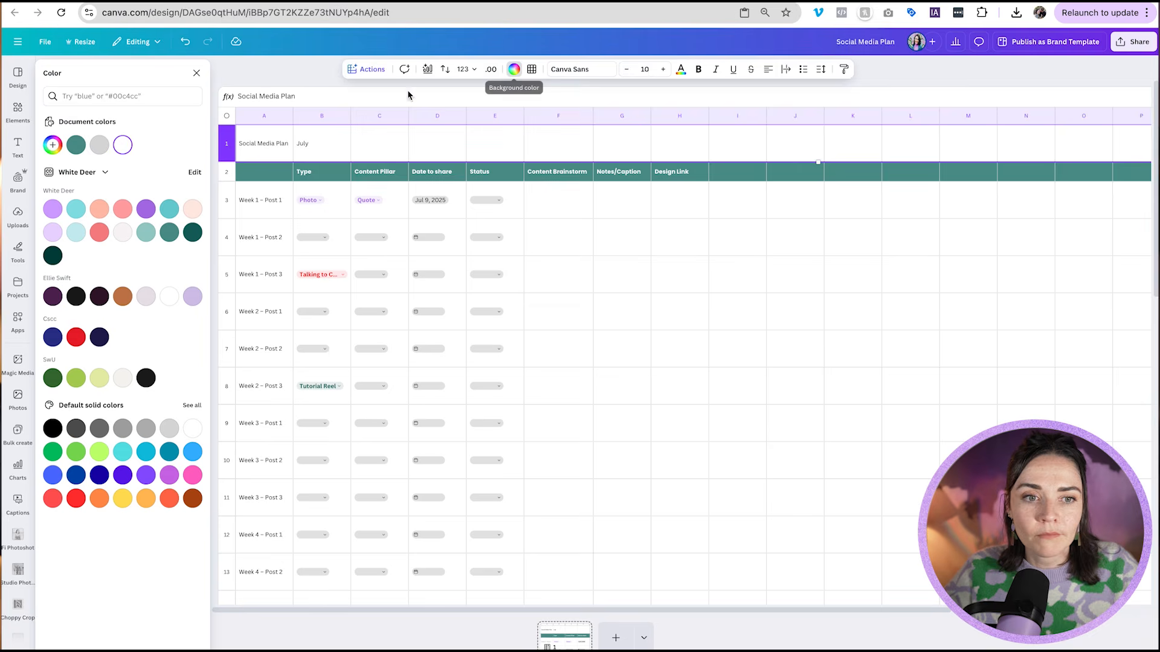
{"action": "left_click", "coordinate": [194, 235]}
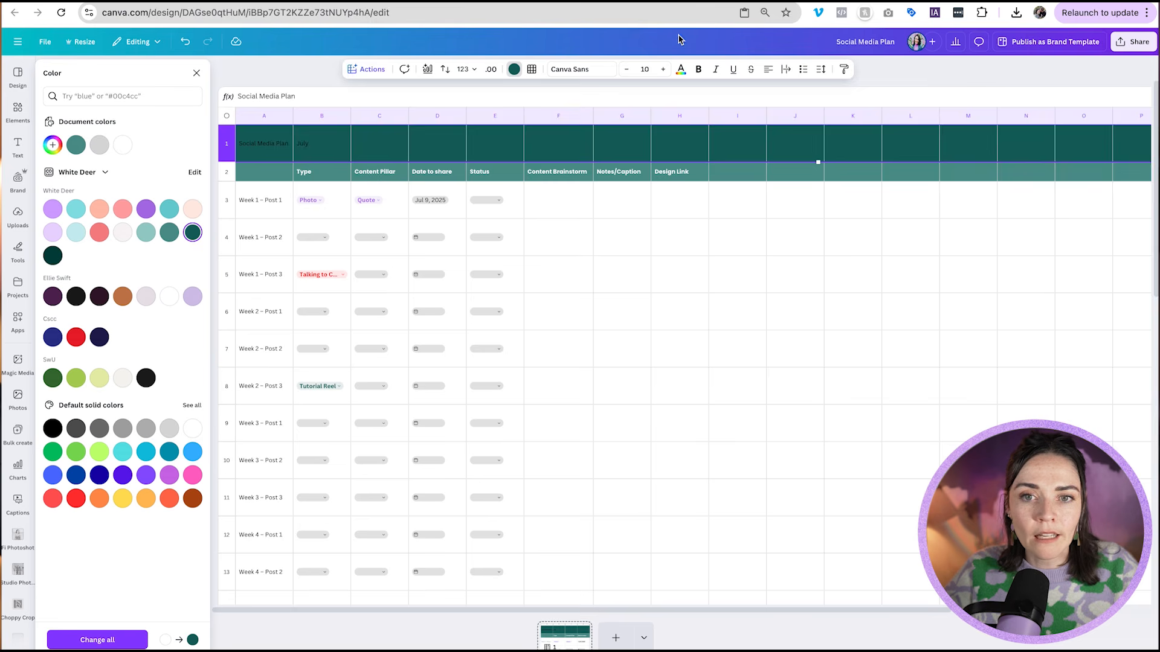
- Format the title row 1 text as bold white Poppins at size 22
{"action": "left_click", "coordinate": [698, 69]}
{"action": "left_click", "coordinate": [681, 69]}
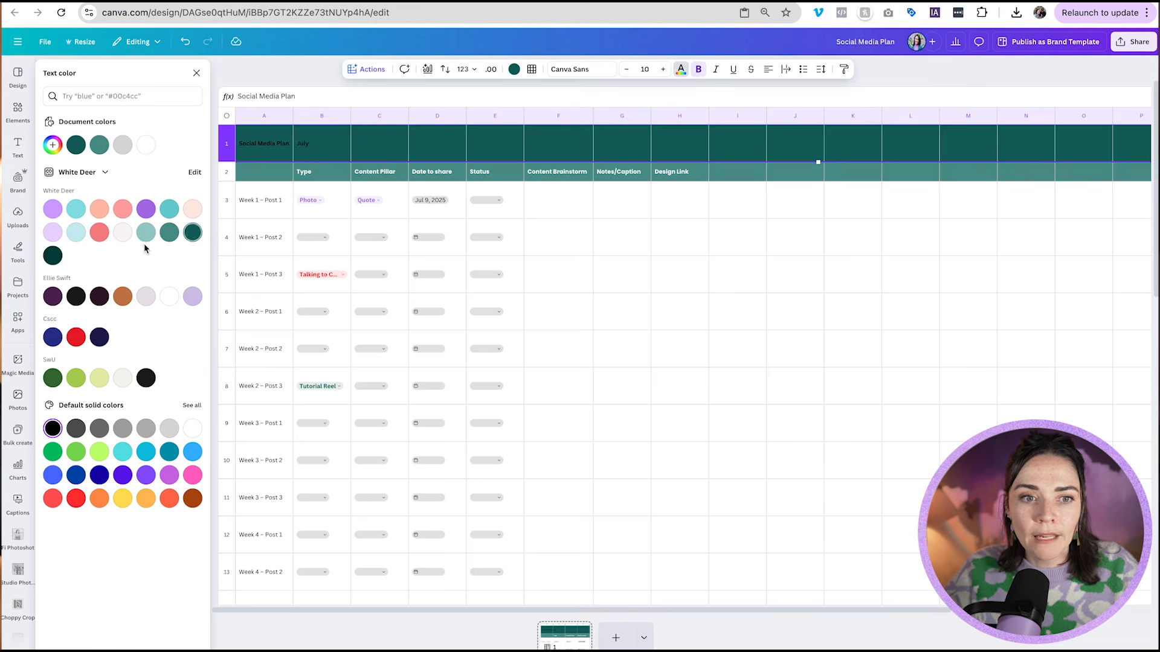
{"action": "left_click", "coordinate": [169, 296]}
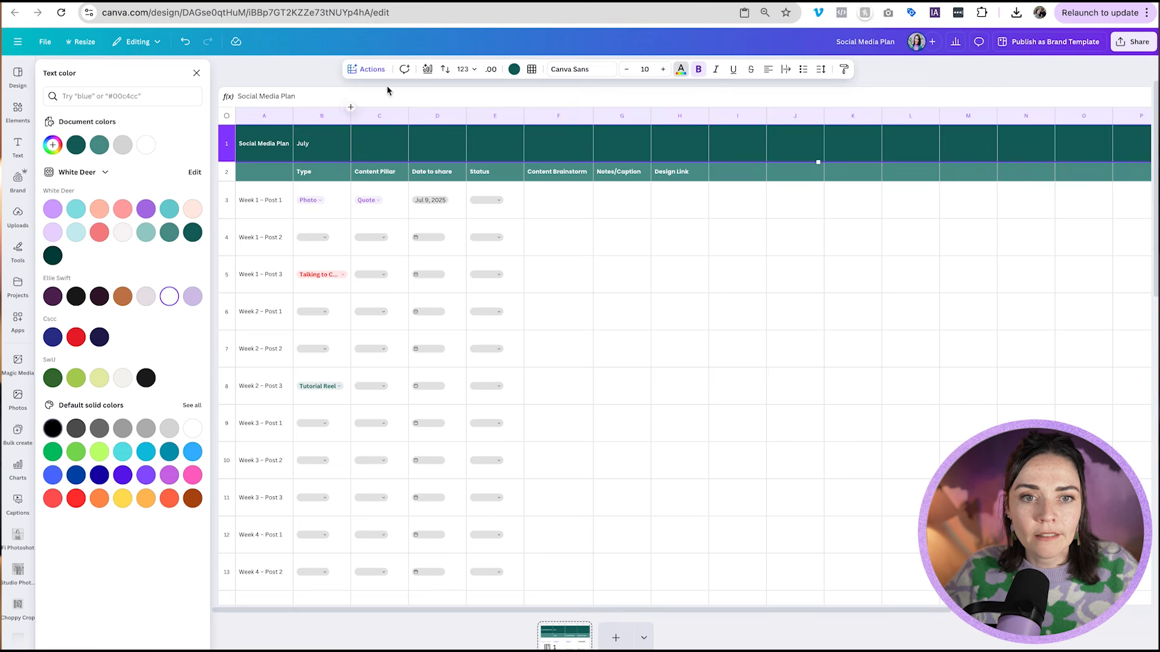
{"action": "left_click", "coordinate": [569, 71]}
{"action": "left_click", "coordinate": [91, 318]}
{"action": "left_click", "coordinate": [663, 69]}
{"action": "left_click", "coordinate": [662, 69]}
{"action": "left_click", "coordinate": [662, 69]}
{"action": "left_click", "coordinate": [372, 155]}
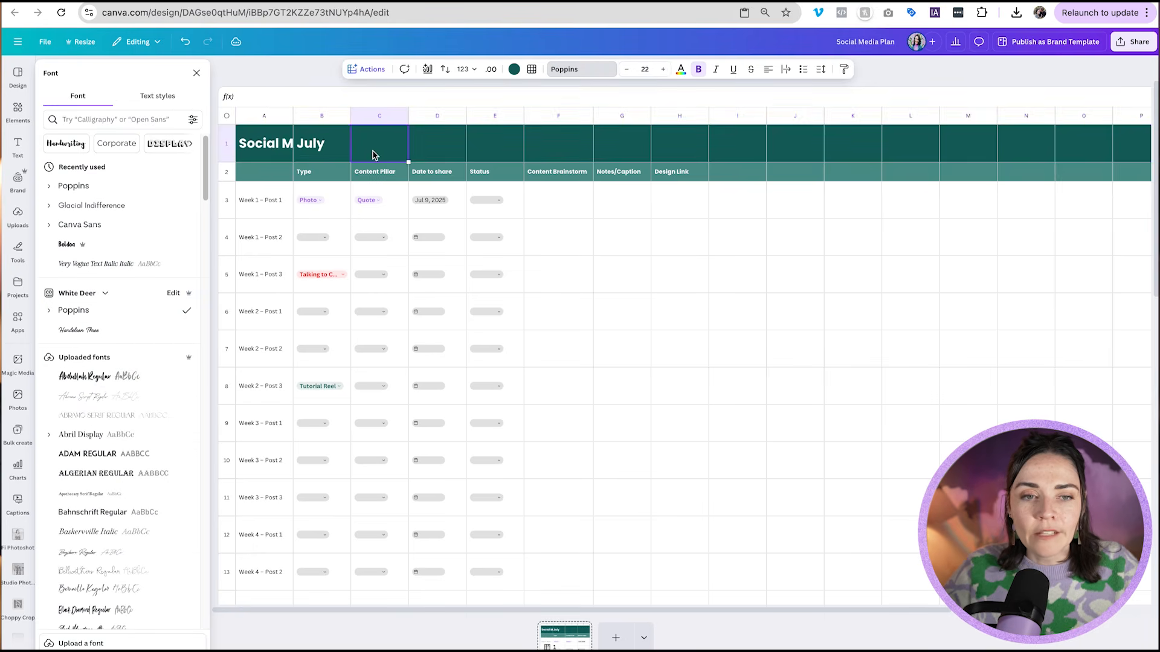
- Widen column A and wrap the Social Media Plan title text in cell A1
{"action": "left_click", "coordinate": [277, 148]}
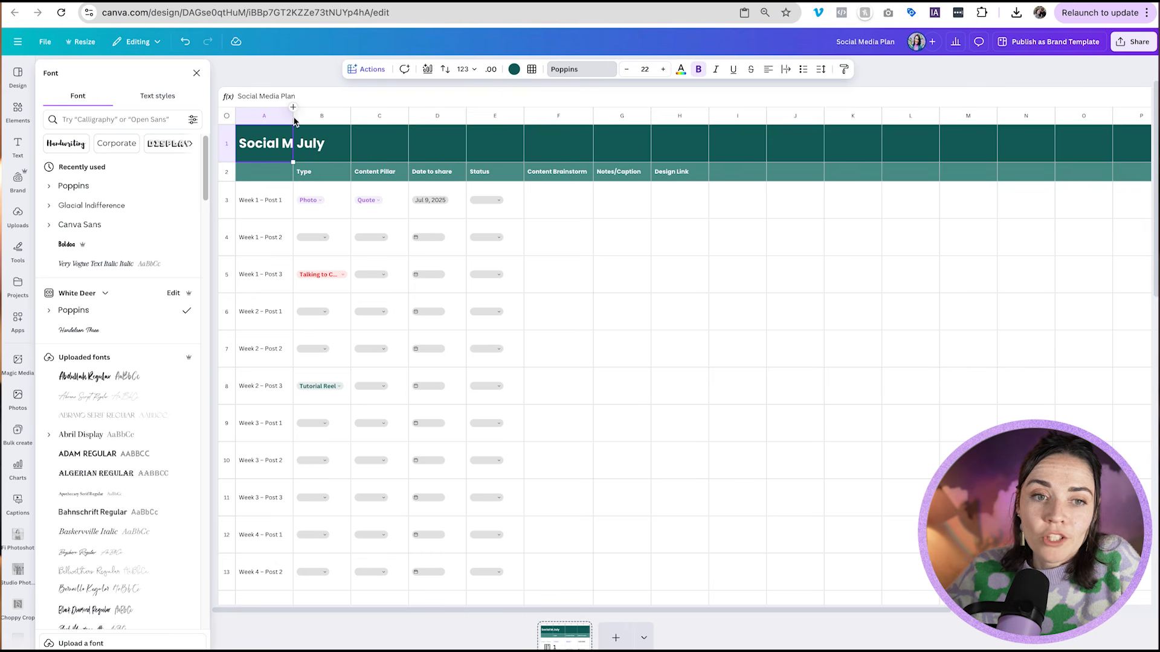
{"action": "left_click", "coordinate": [292, 115]}
{"action": "left_click_drag", "start_coordinate": [292, 108], "coordinate": [329, 122]}
{"action": "left_click", "coordinate": [301, 144]}
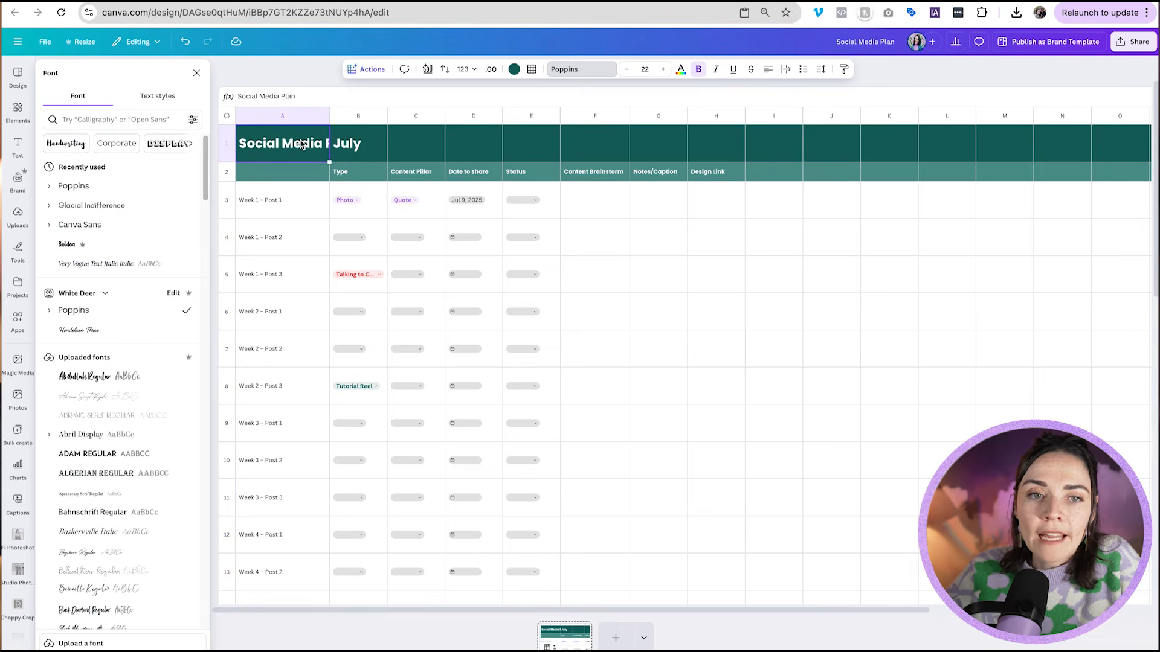
{"action": "left_click", "coordinate": [786, 69]}
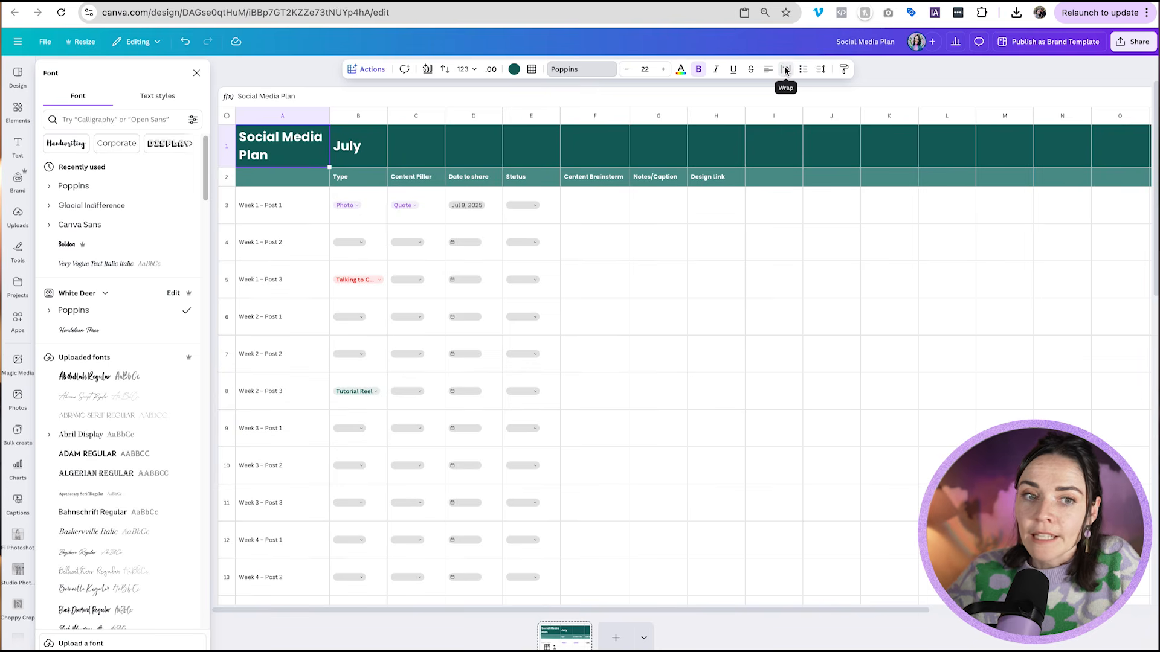
- Cycle the title in cell A1 through the clip and other text overflow options and back to wrapped text
{"action": "left_click", "coordinate": [785, 70]}
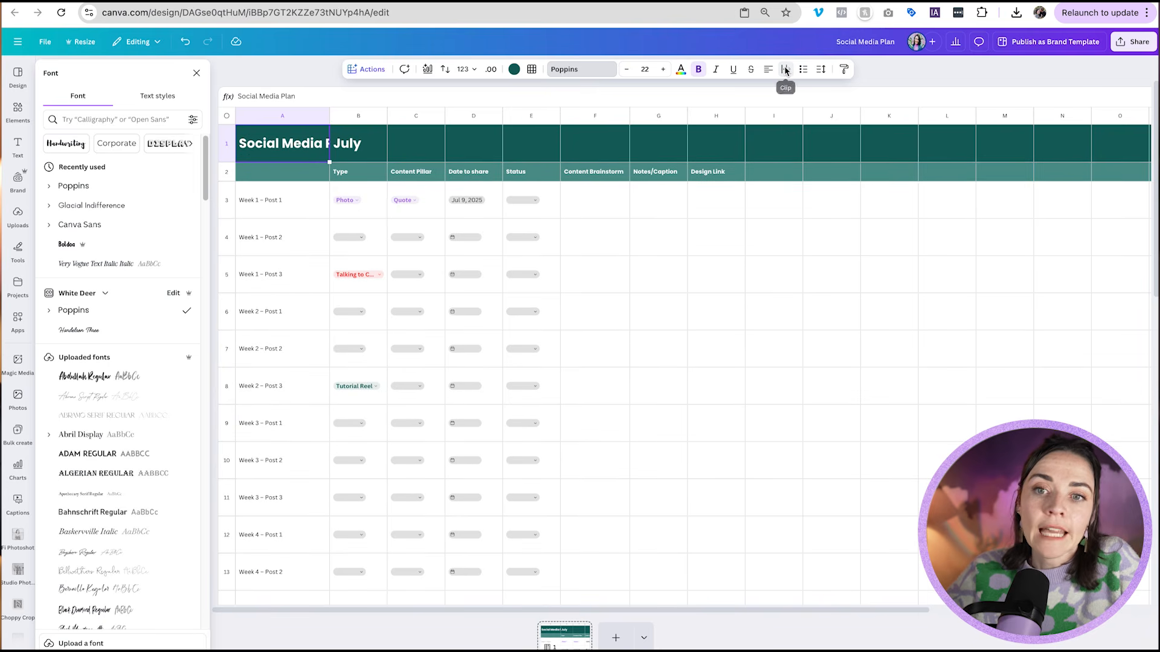
{"action": "left_click", "coordinate": [785, 69]}
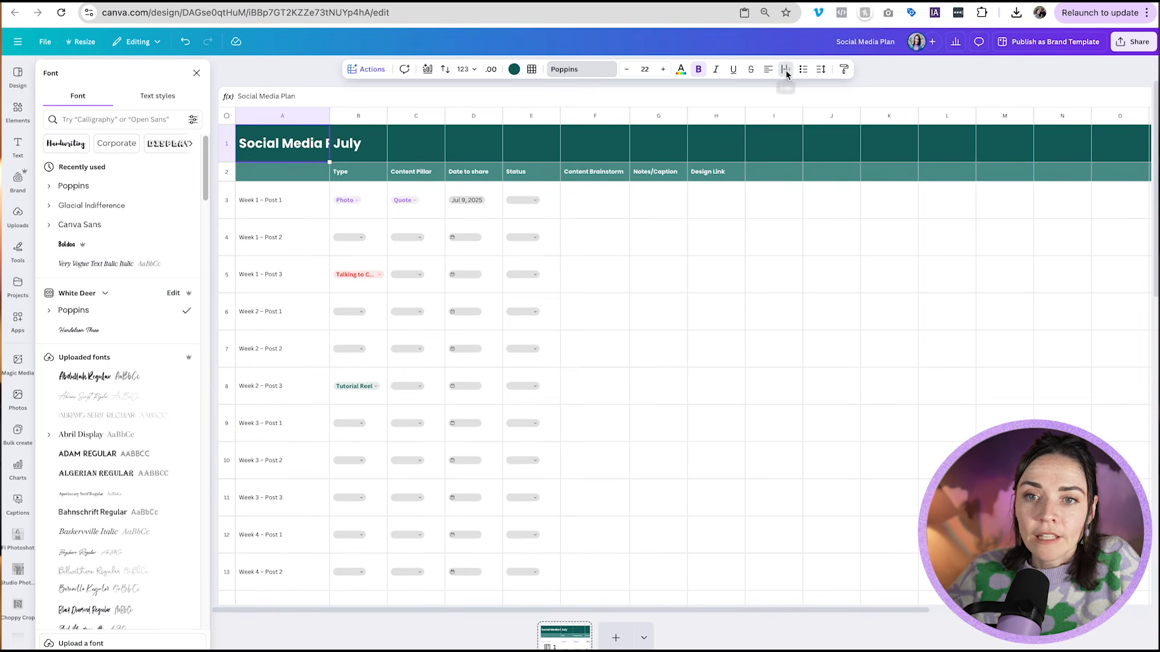
{"action": "left_click", "coordinate": [785, 70]}
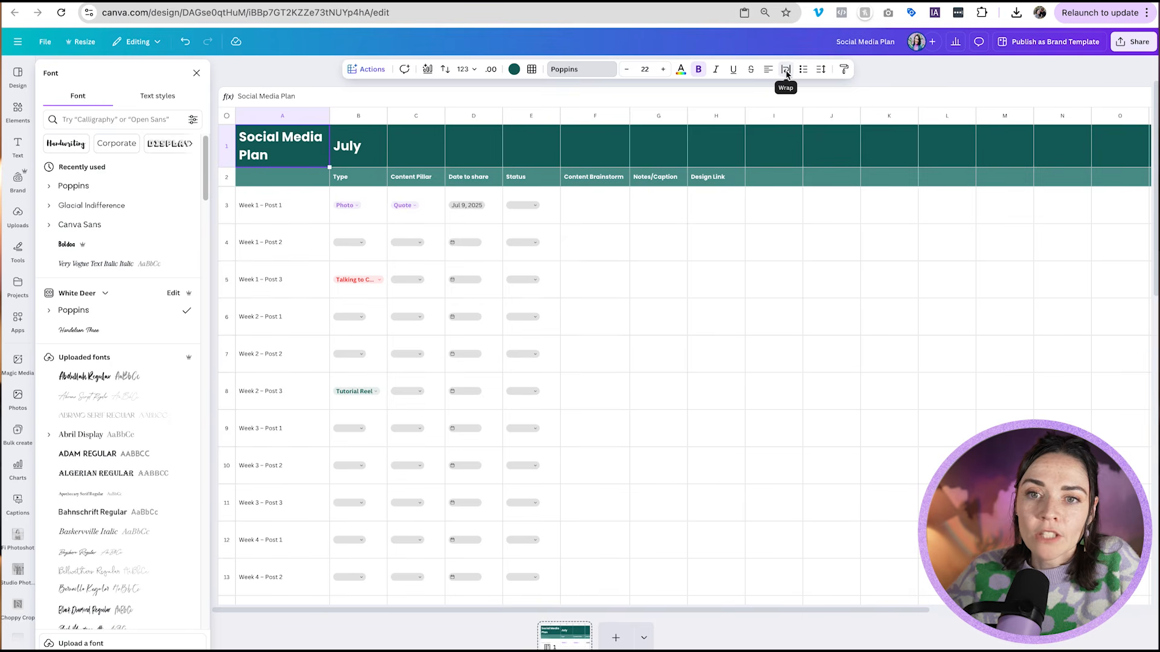
- Merge the title row cells B1 through H1, from the July cell to the one above Design Link
{"action": "left_click", "coordinate": [381, 150]}
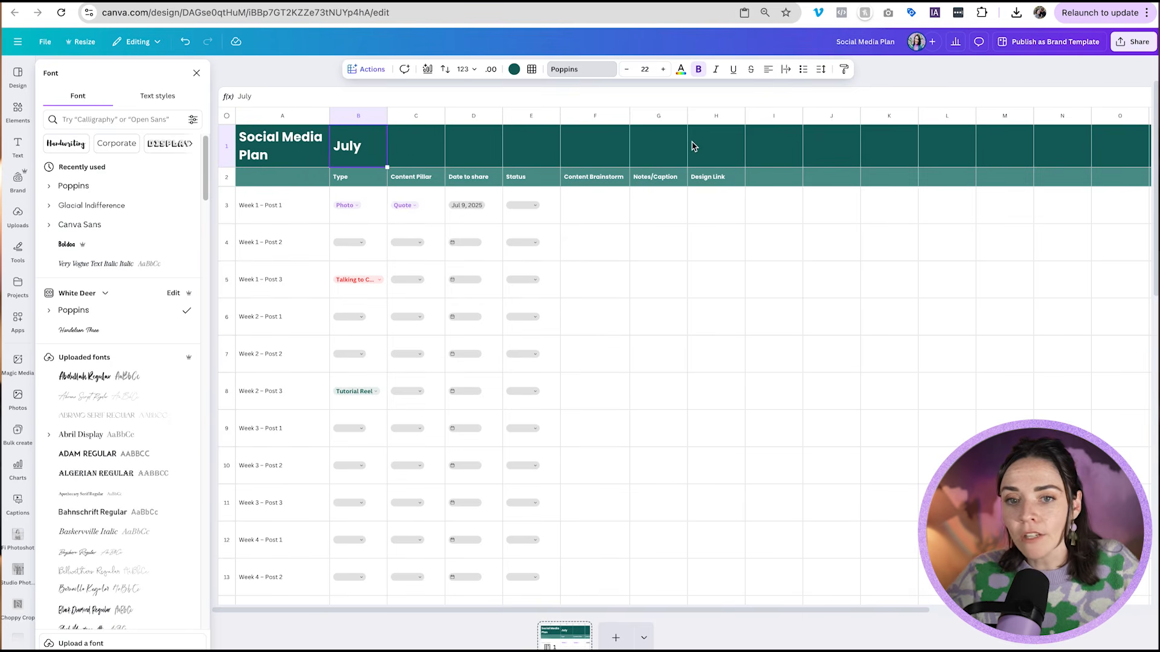
{"action": "double_click", "coordinate": [367, 152]}
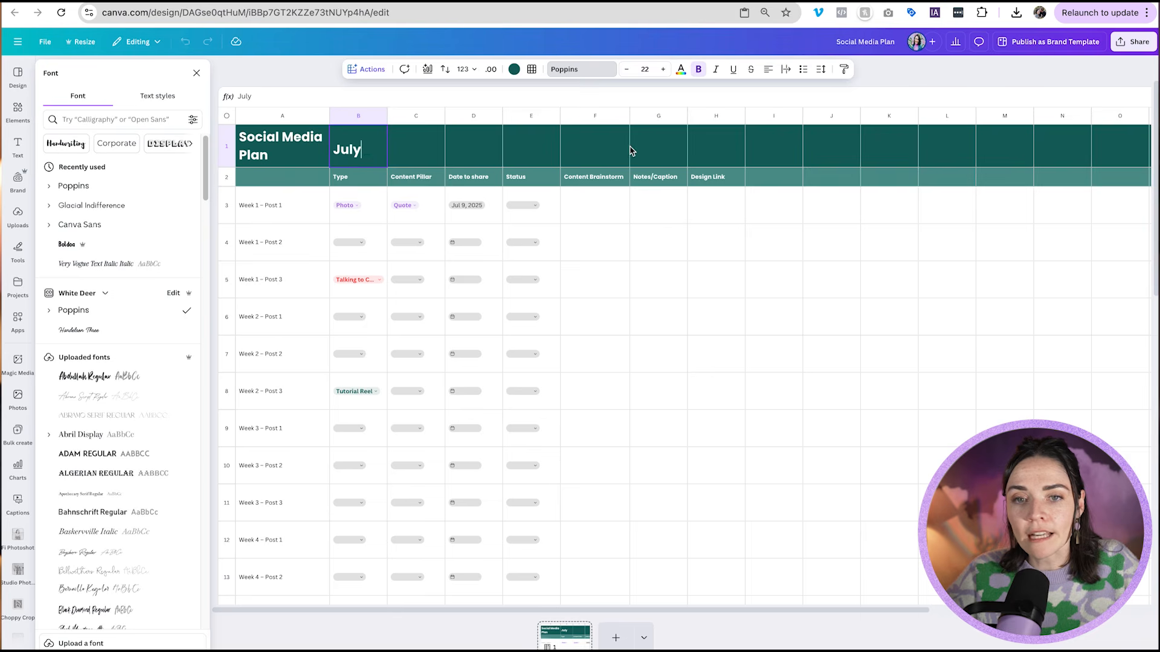
{"action": "left_click", "coordinate": [716, 151], "text": "shift"}
{"action": "right_click", "coordinate": [714, 140]}
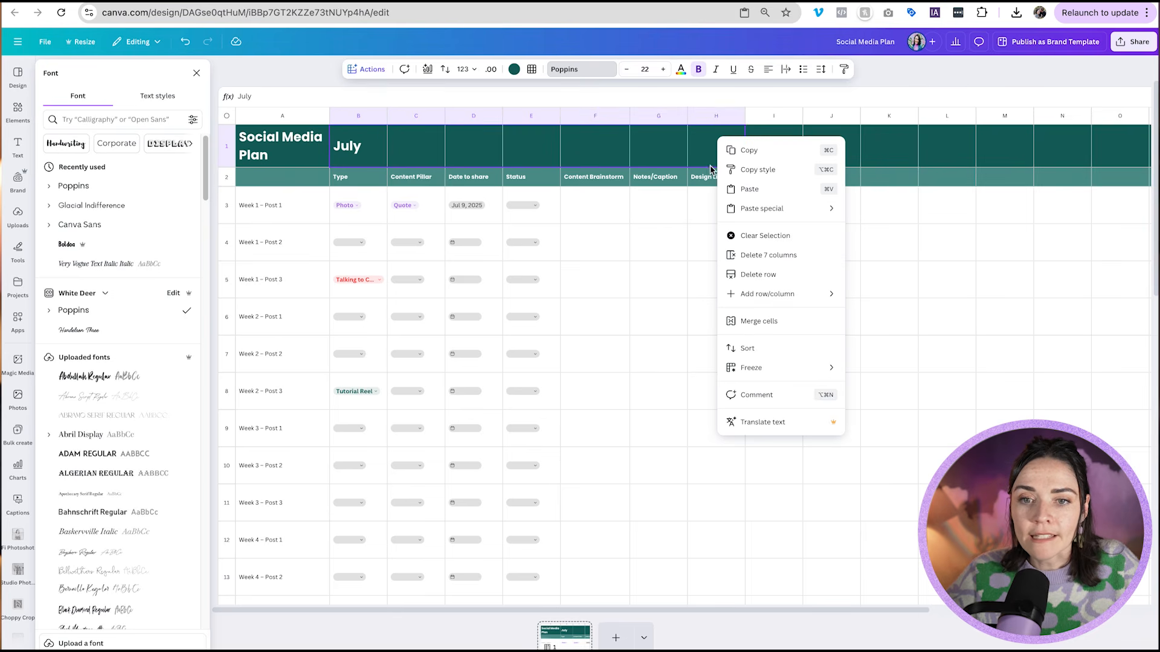
{"action": "left_click", "coordinate": [759, 321]}
- Try extending the merged cell's text to "July is one long cell" and undo the edit
{"action": "double_click", "coordinate": [642, 151]}
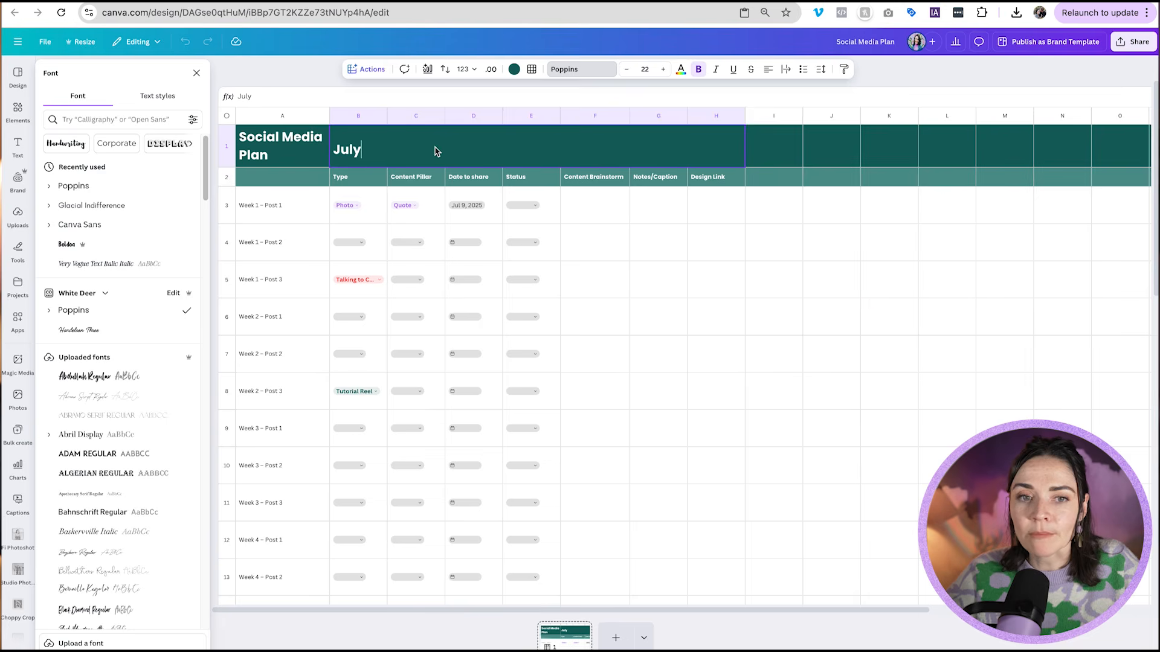
{"action": "type", "text": "is one "}
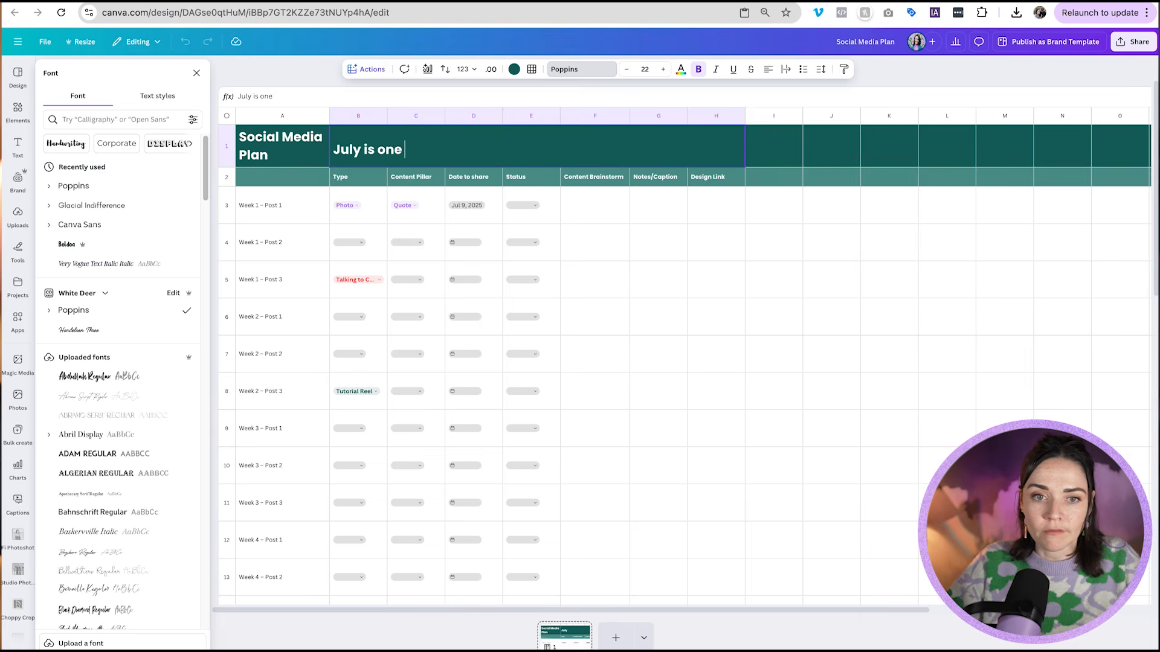
{"action": "type", "text": "long cell"}
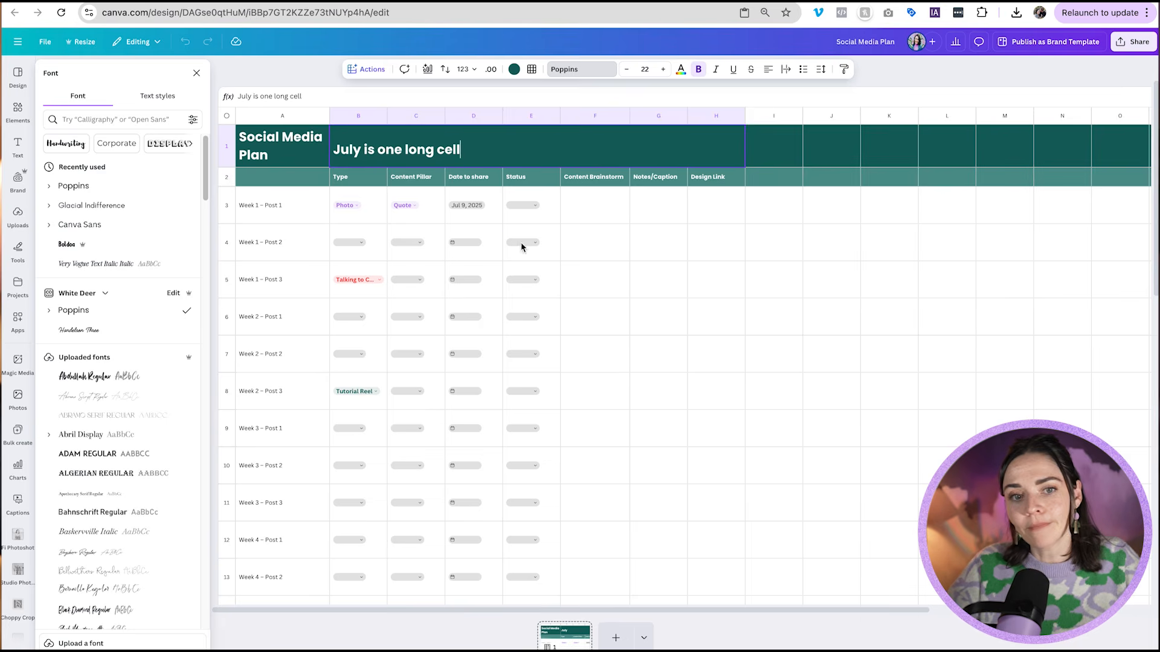
{"action": "left_click", "coordinate": [523, 244]}
{"action": "key", "text": "ctrl+z"}
- Fill the Week 1 rows 3 to 5 with the pale off-white pink from the White Deer brand palette
{"action": "left_click", "coordinate": [226, 211]}
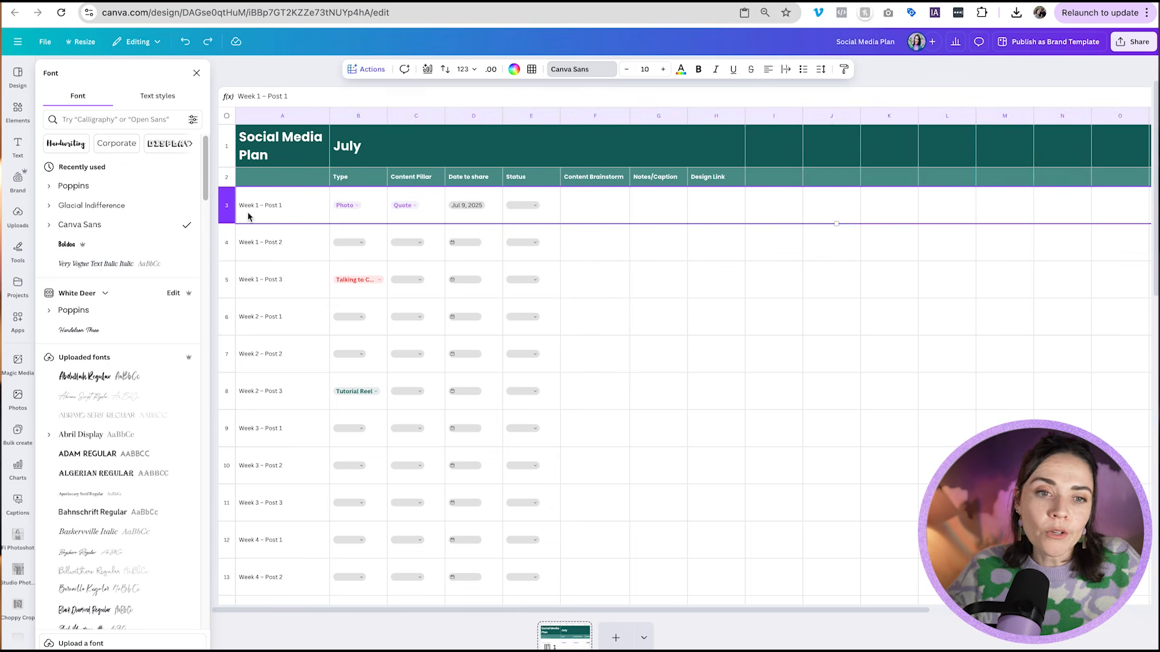
{"action": "left_click", "coordinate": [228, 277], "text": "shift"}
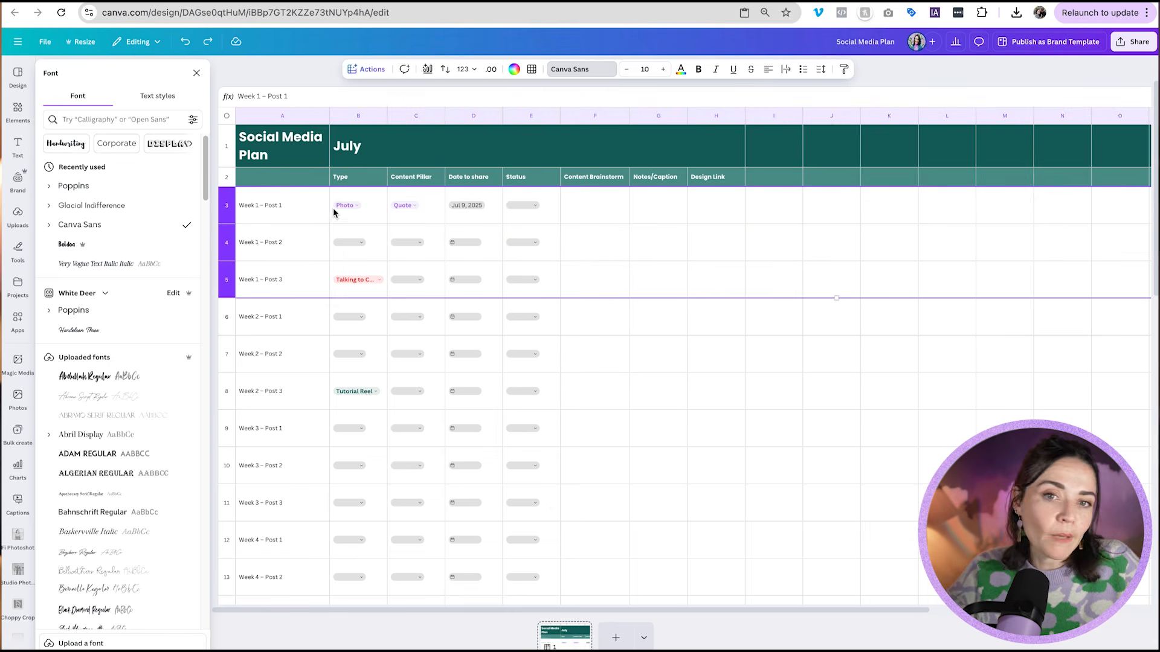
{"action": "left_click", "coordinate": [513, 69]}
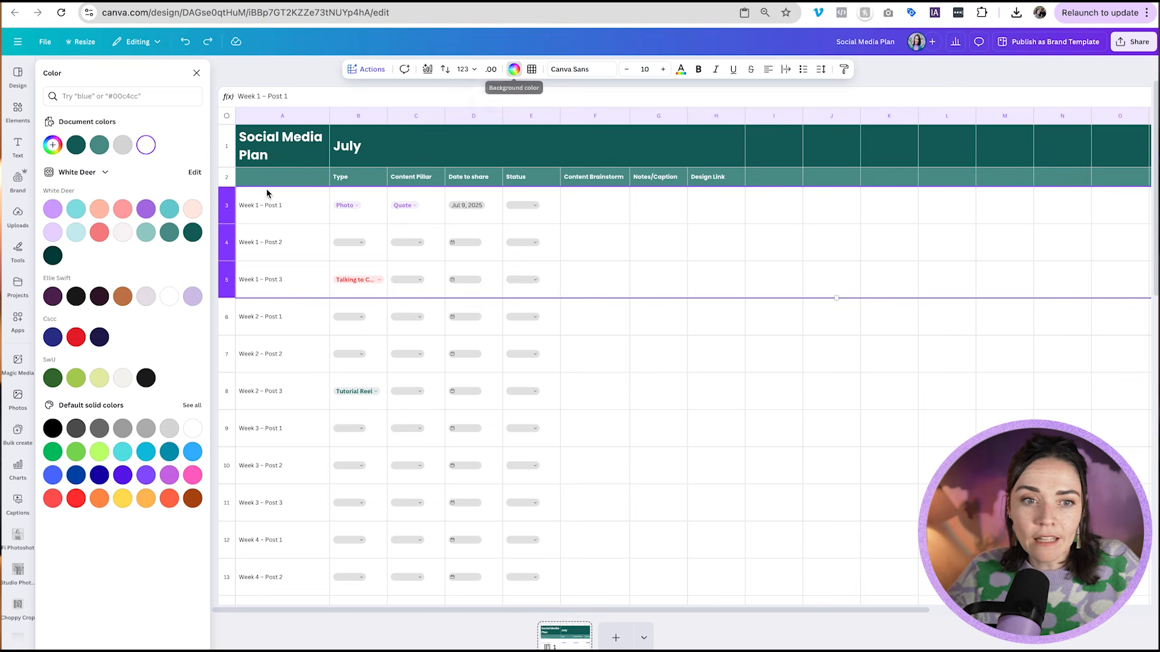
{"action": "left_click", "coordinate": [121, 234]}
{"action": "left_click", "coordinate": [240, 320]}
- Fill the Week 3 rows 9 to 11 with the same pale off-white pink brand color
{"action": "scroll", "coordinate": [240, 328], "scroll_direction": "down", "scroll_amount": 2}
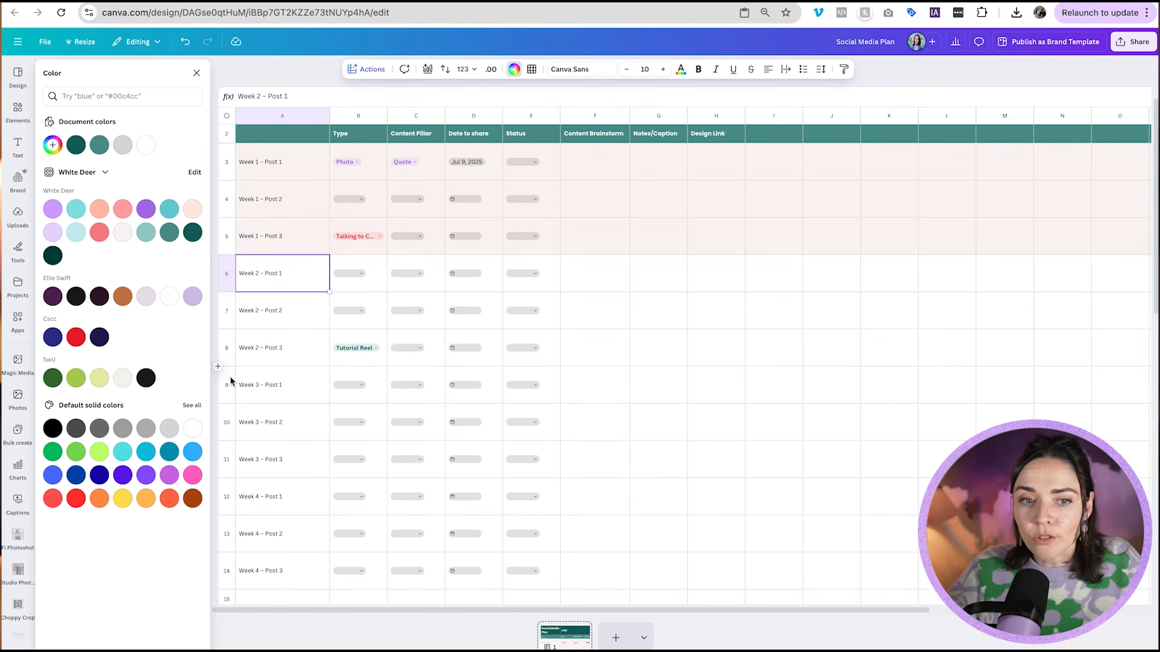
{"action": "left_click", "coordinate": [227, 382]}
{"action": "left_click", "coordinate": [228, 471], "text": "shift"}
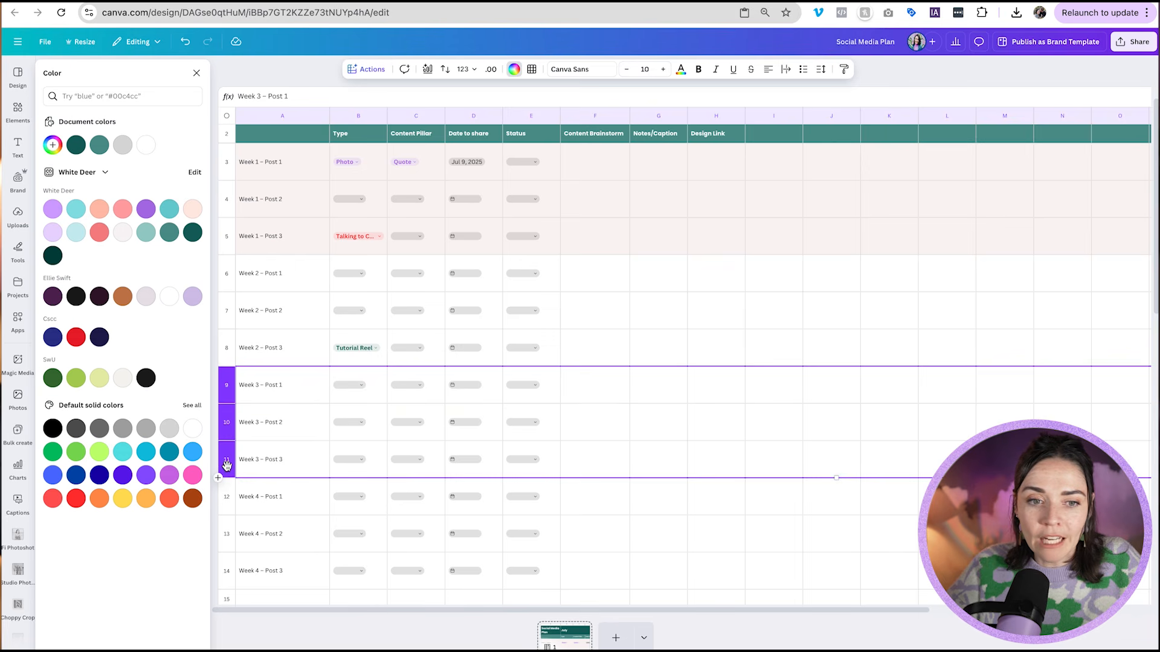
{"action": "left_click", "coordinate": [122, 233]}
{"action": "left_click", "coordinate": [647, 315]}
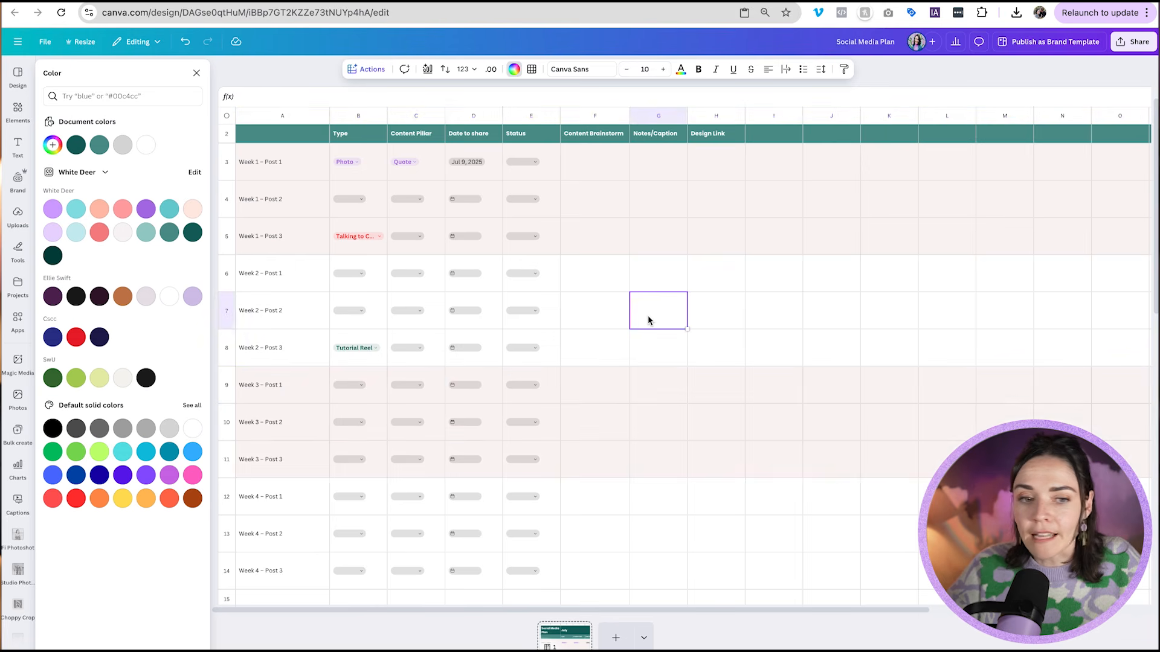
- Add a solid dark teal bottom border with weight 4 to row 5, below Week 1 – Post 3
{"action": "scroll", "coordinate": [647, 317], "scroll_direction": "up", "scroll_amount": 2}
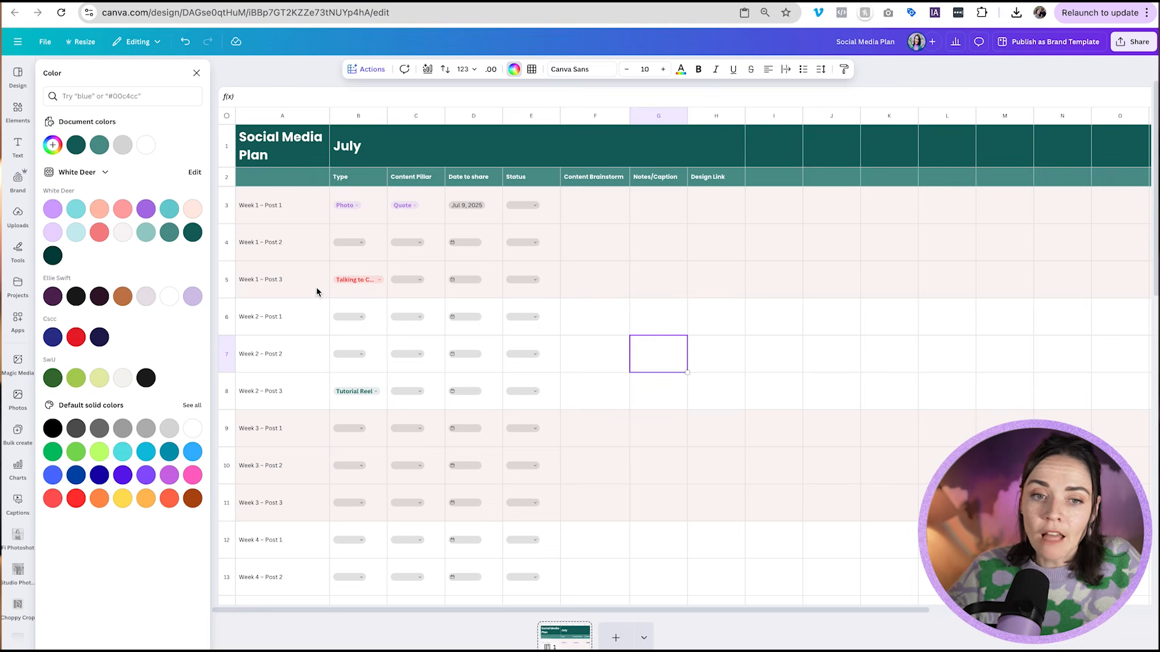
{"action": "left_click", "coordinate": [228, 281]}
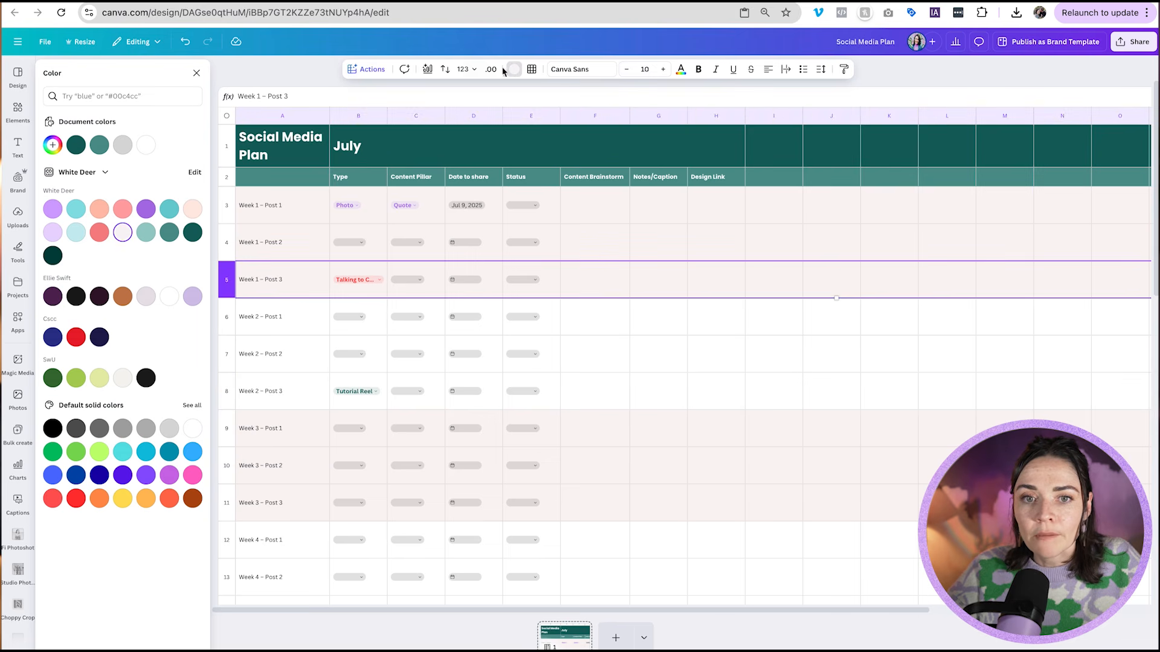
{"action": "left_click", "coordinate": [531, 69]}
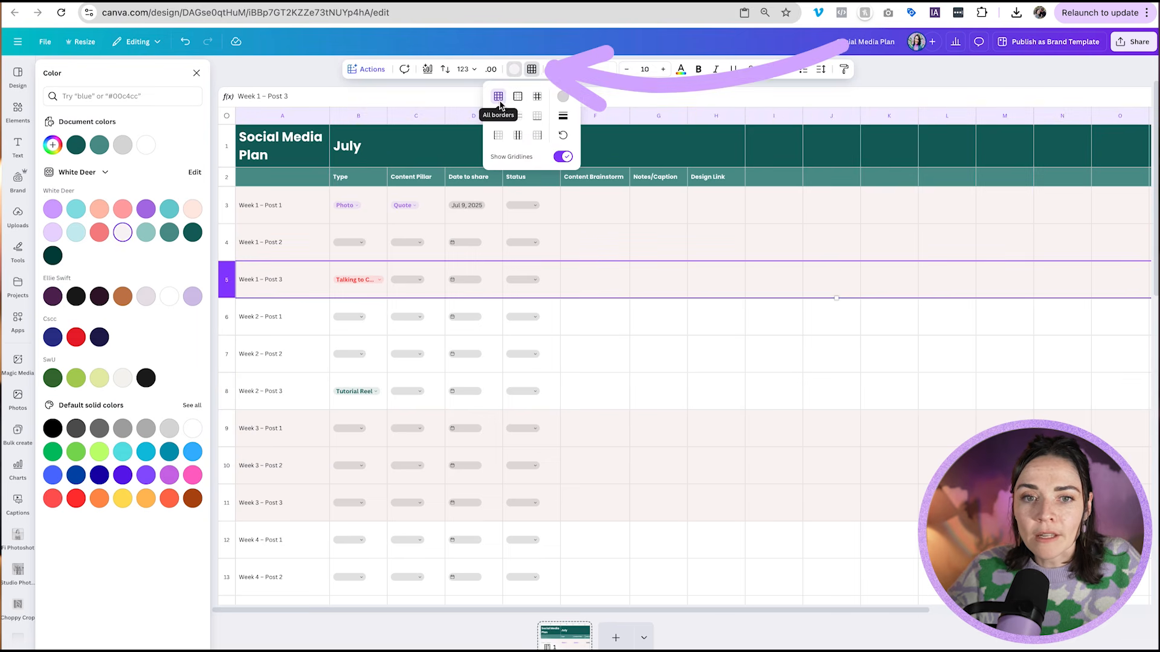
{"action": "left_click", "coordinate": [498, 98]}
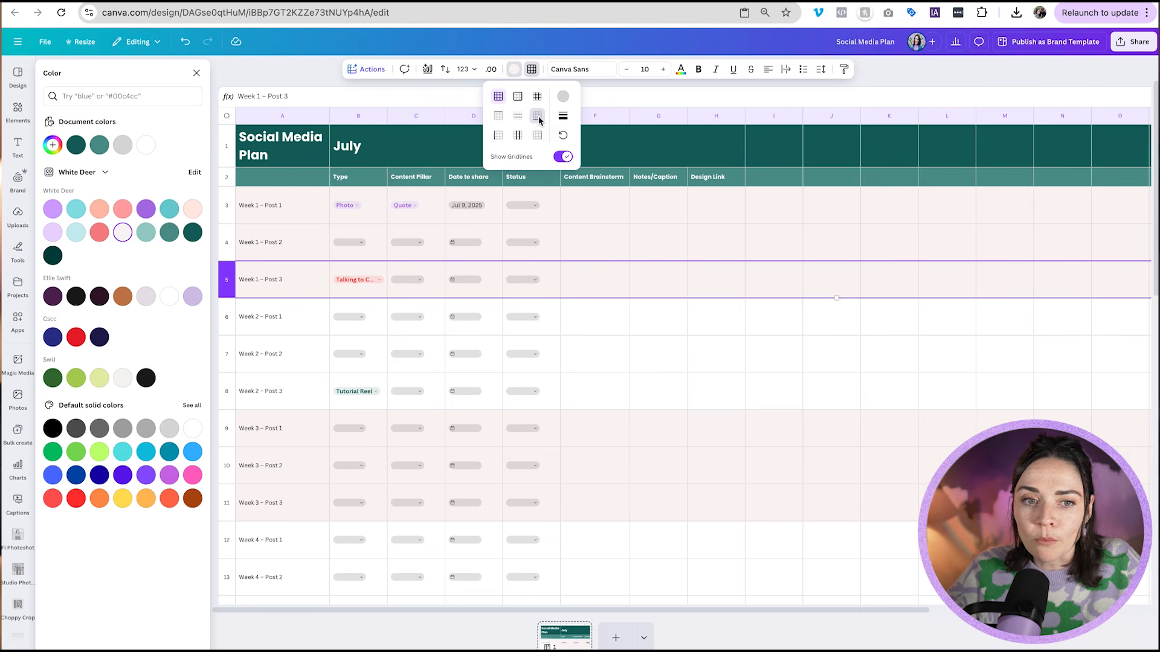
{"action": "left_click", "coordinate": [539, 118]}
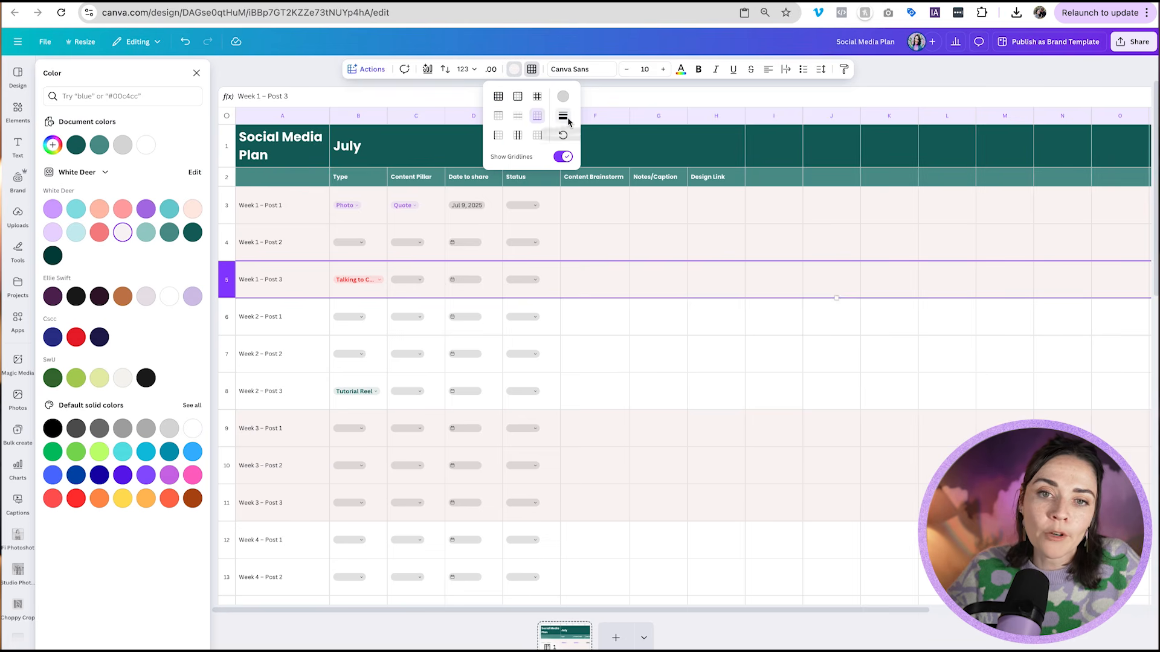
{"action": "left_click", "coordinate": [563, 98]}
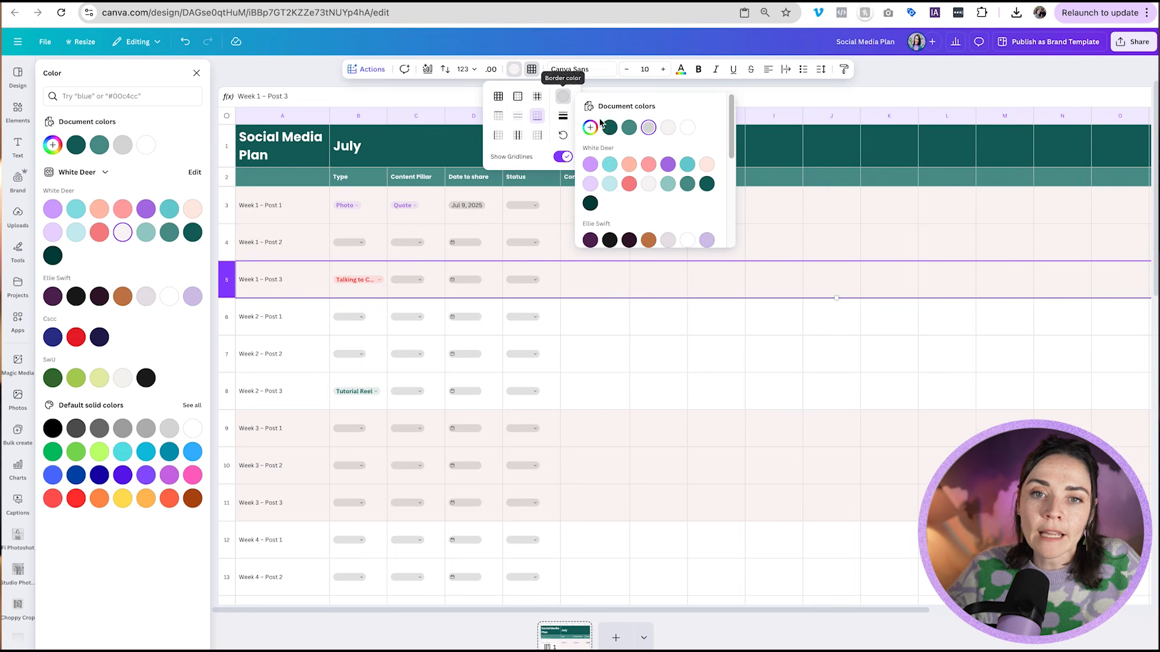
{"action": "left_click", "coordinate": [609, 127]}
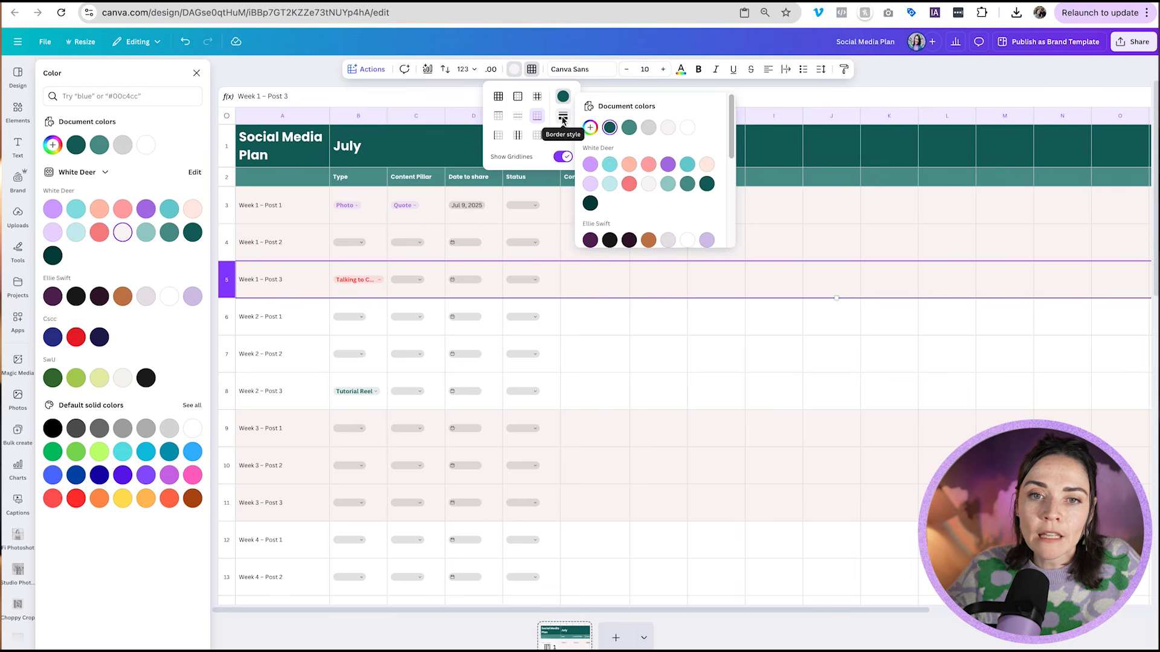
{"action": "left_click", "coordinate": [563, 117]}
{"action": "left_click_drag", "start_coordinate": [607, 167], "coordinate": [642, 167]}
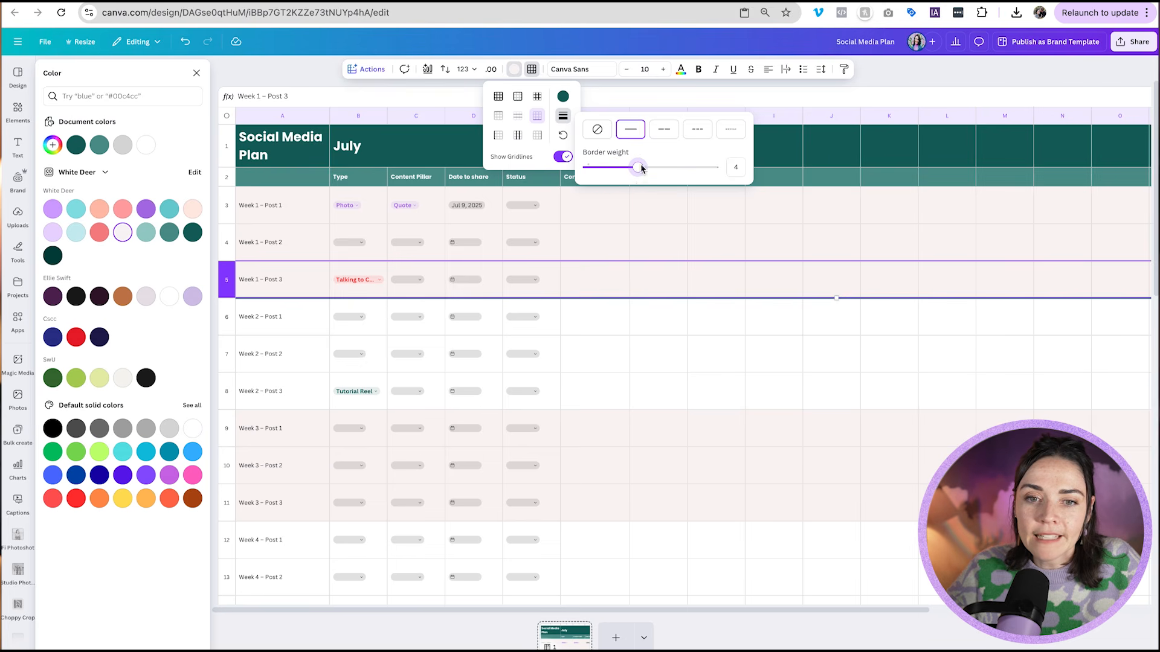
{"action": "left_click", "coordinate": [611, 334]}
{"action": "left_click", "coordinate": [692, 355]}
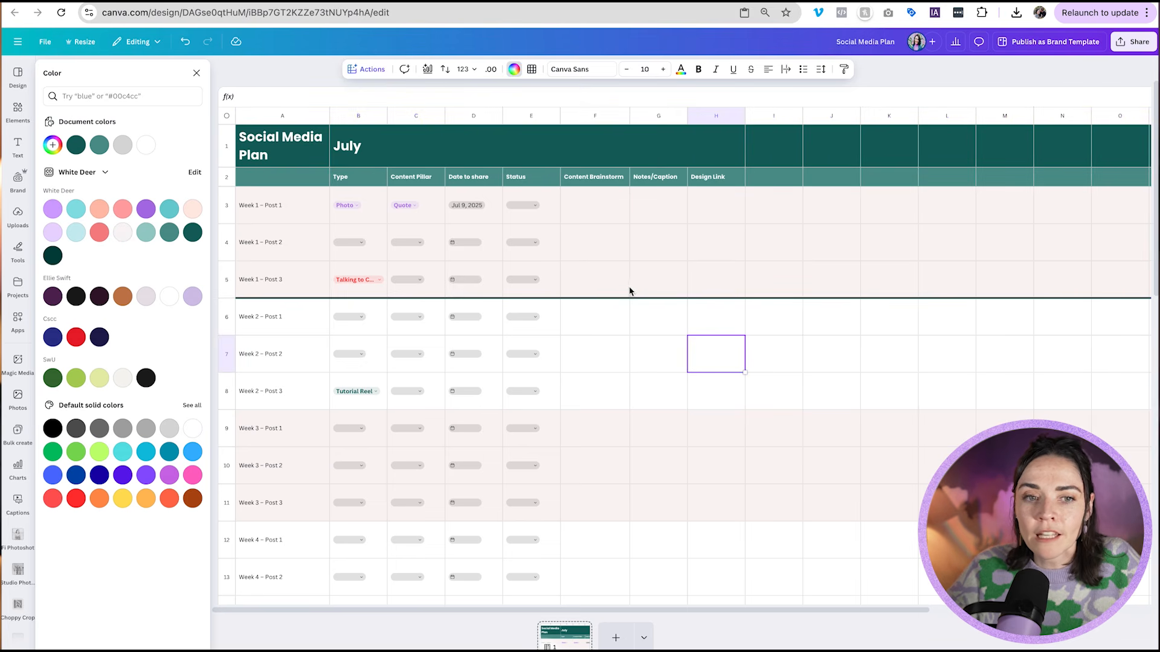
- Add a solid dark teal bottom border with weight 5 to row 8, below Week 2 – Post 3
{"action": "left_click", "coordinate": [226, 396]}
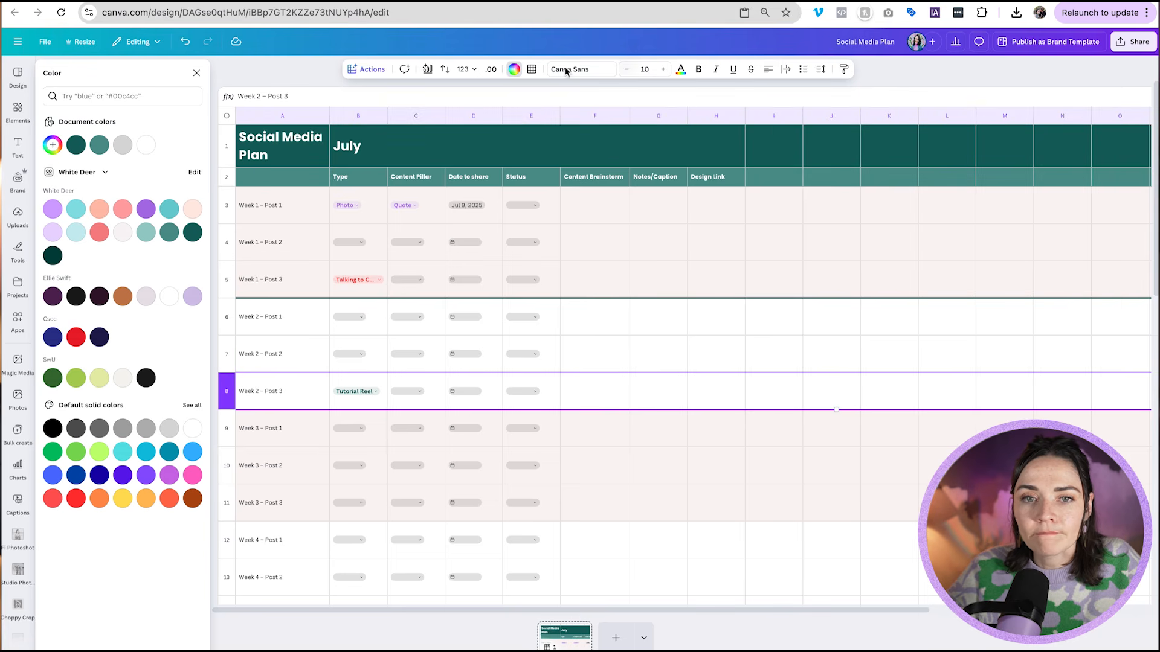
{"action": "left_click", "coordinate": [531, 69]}
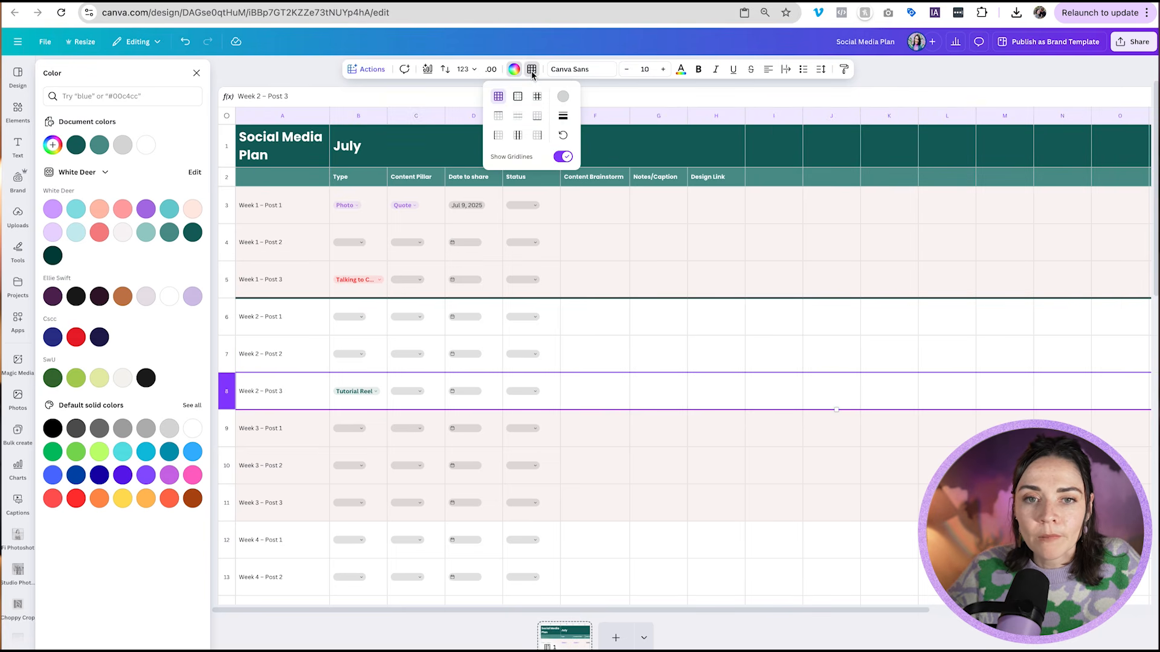
{"action": "left_click", "coordinate": [537, 116]}
{"action": "left_click", "coordinate": [563, 98]}
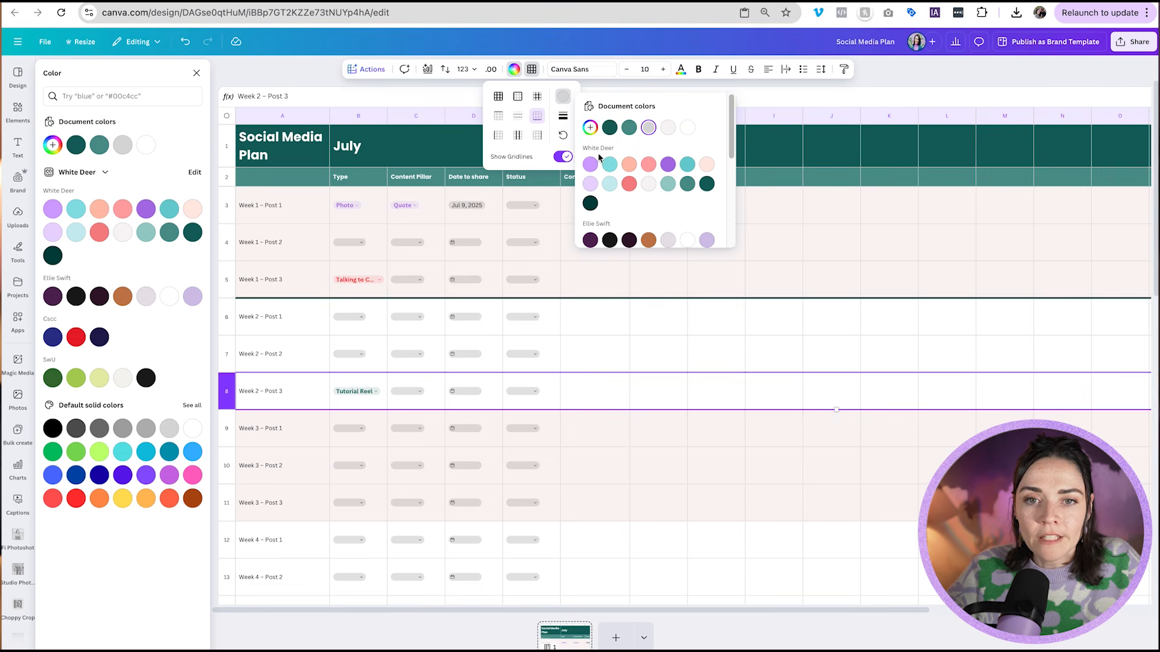
{"action": "left_click", "coordinate": [609, 127]}
{"action": "left_click", "coordinate": [562, 116]}
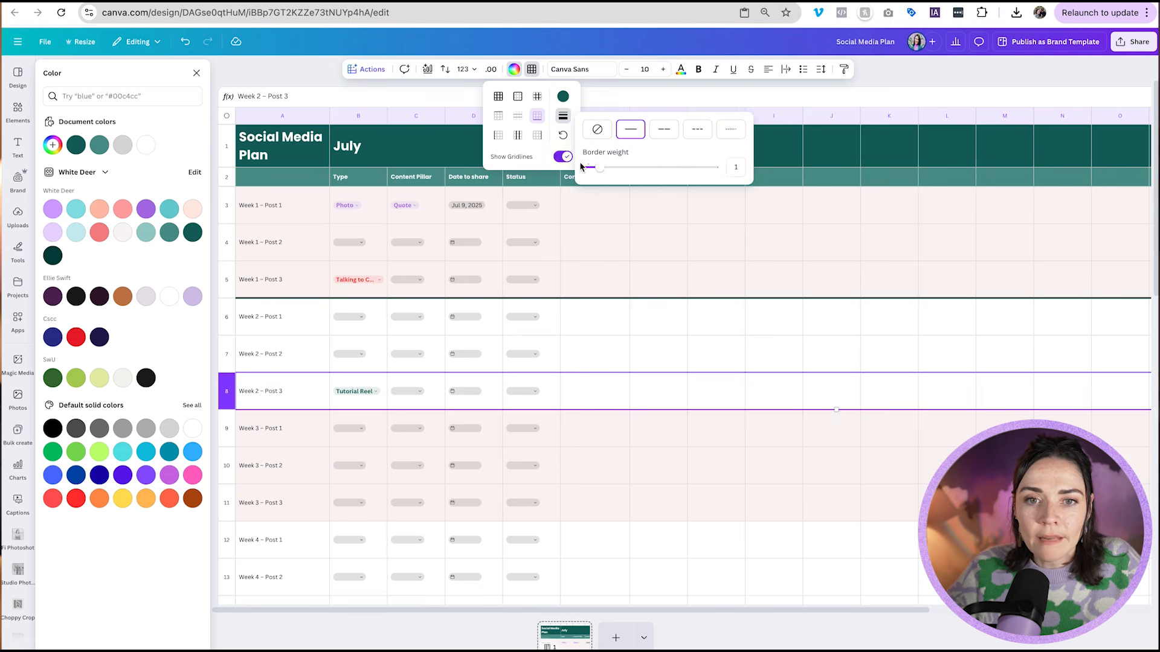
{"action": "left_click_drag", "start_coordinate": [619, 167], "coordinate": [653, 168]}
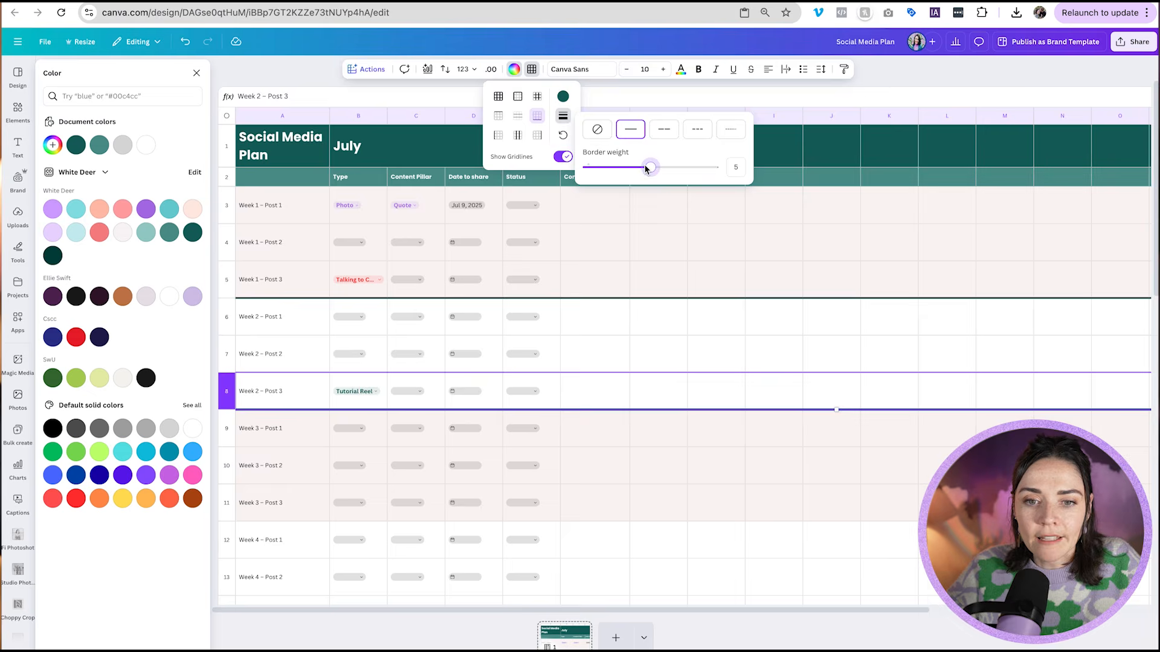
{"action": "left_click", "coordinate": [659, 353]}
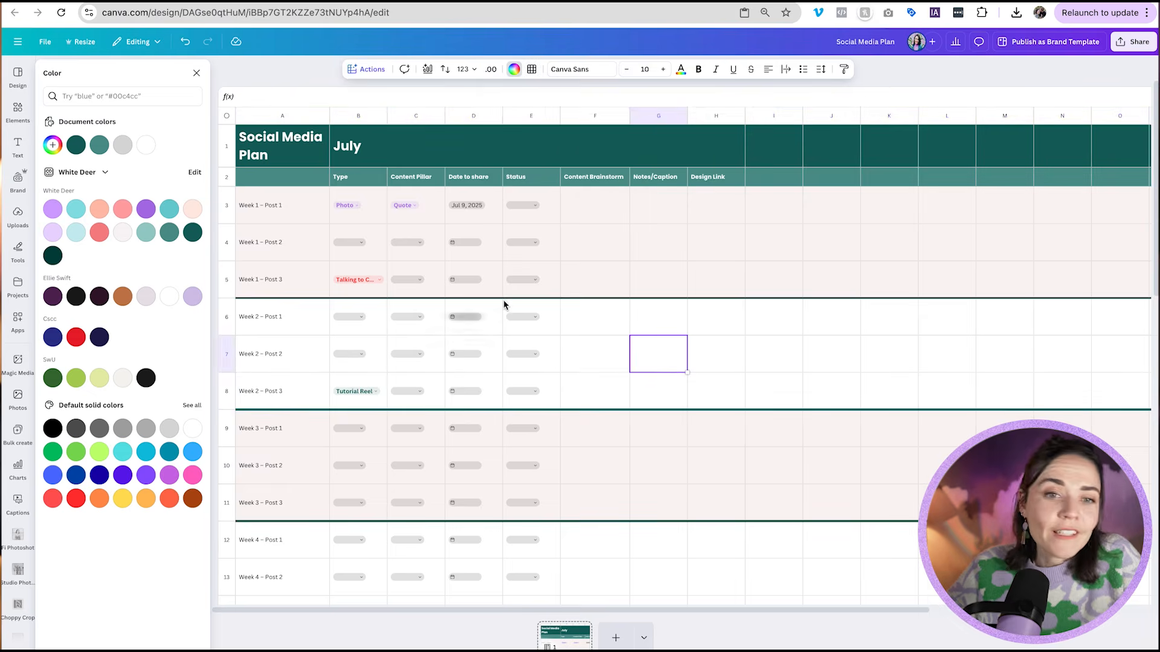
- Browse the ready-made Sheet templates, such as trackers, calendars and inventories, and return to the planner
{"action": "left_click", "coordinate": [535, 240]}
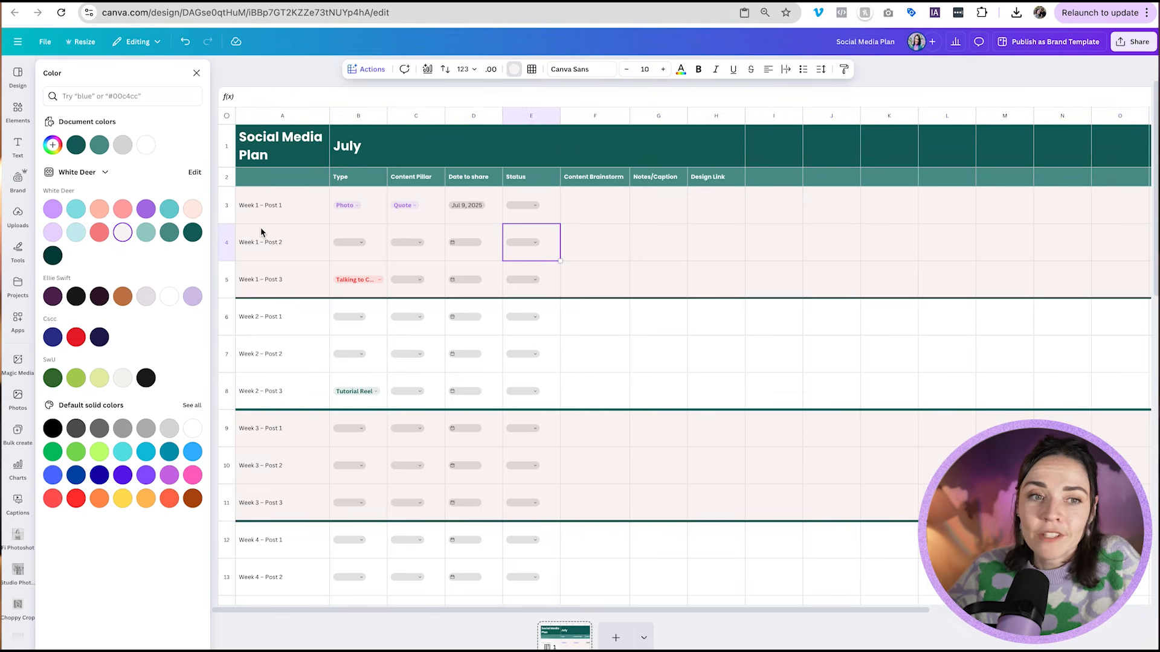
{"action": "left_click", "coordinate": [17, 77]}
{"action": "scroll", "coordinate": [143, 172], "scroll_direction": "down", "scroll_amount": 3}
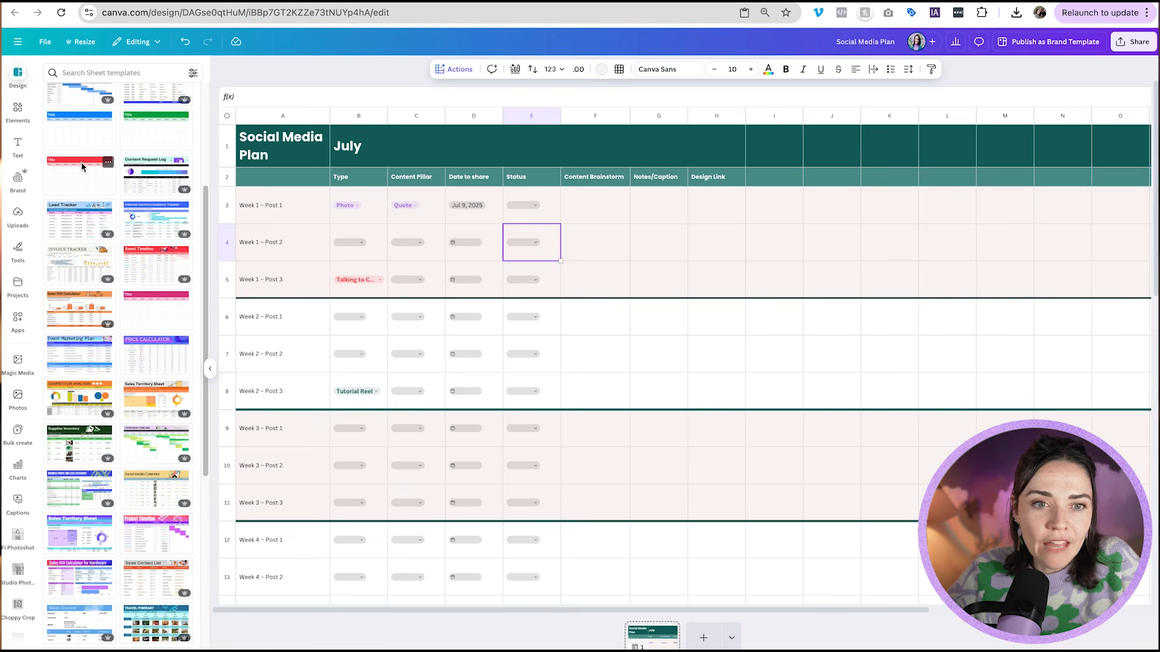
{"action": "scroll", "coordinate": [88, 222], "scroll_direction": "down", "scroll_amount": 3}
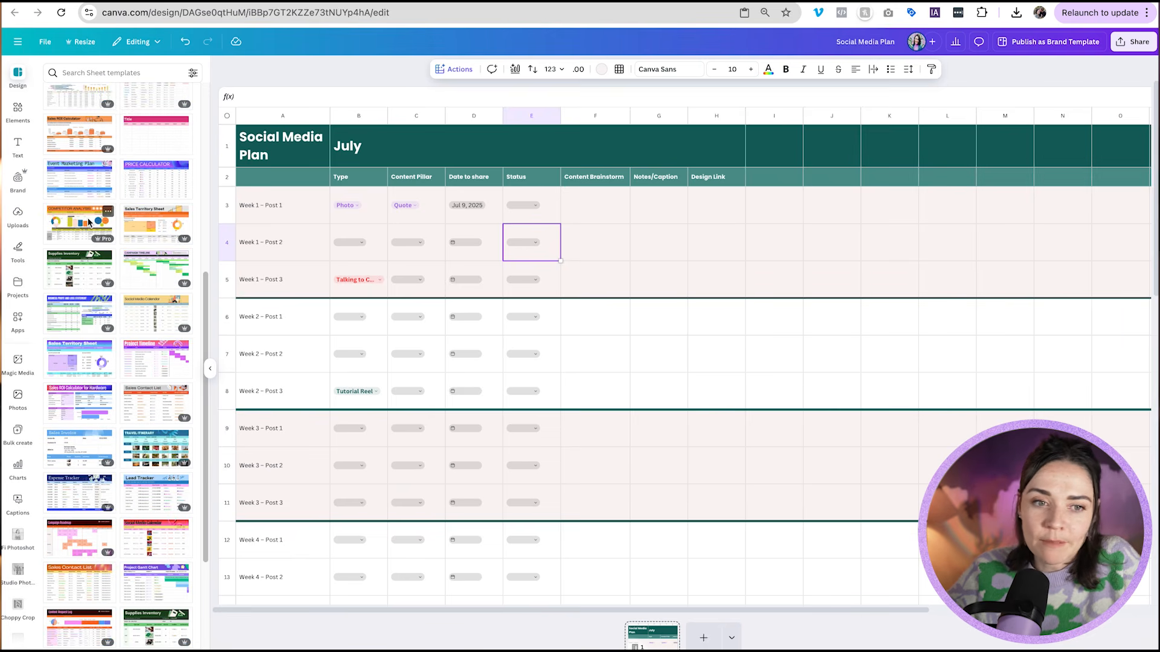
{"action": "scroll", "coordinate": [88, 223], "scroll_direction": "down", "scroll_amount": 4}
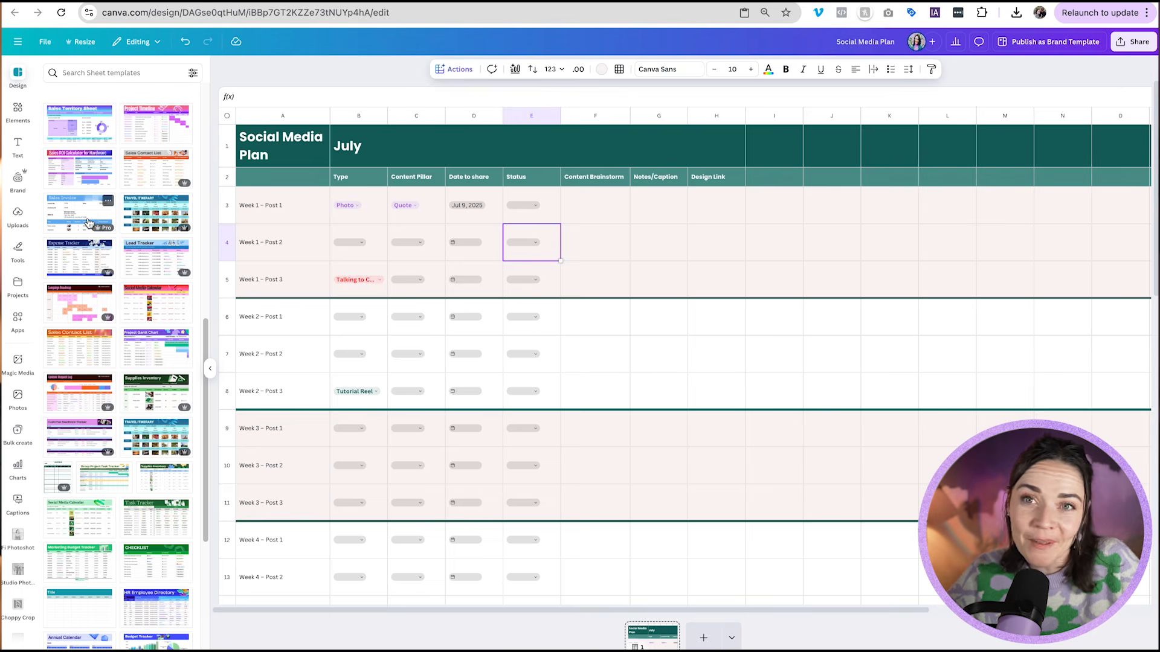
{"action": "left_click", "coordinate": [489, 383]}
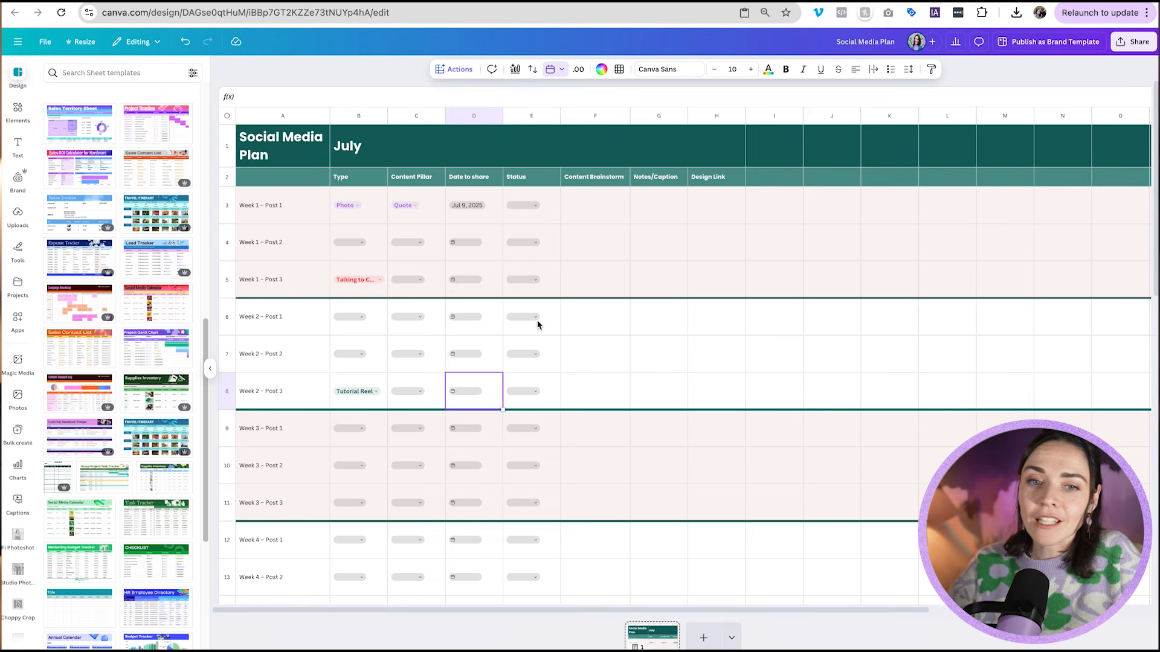
- Add a blank Instagram Post (4:5) page to the document after the planner sheet
{"action": "left_click", "coordinate": [655, 292]}
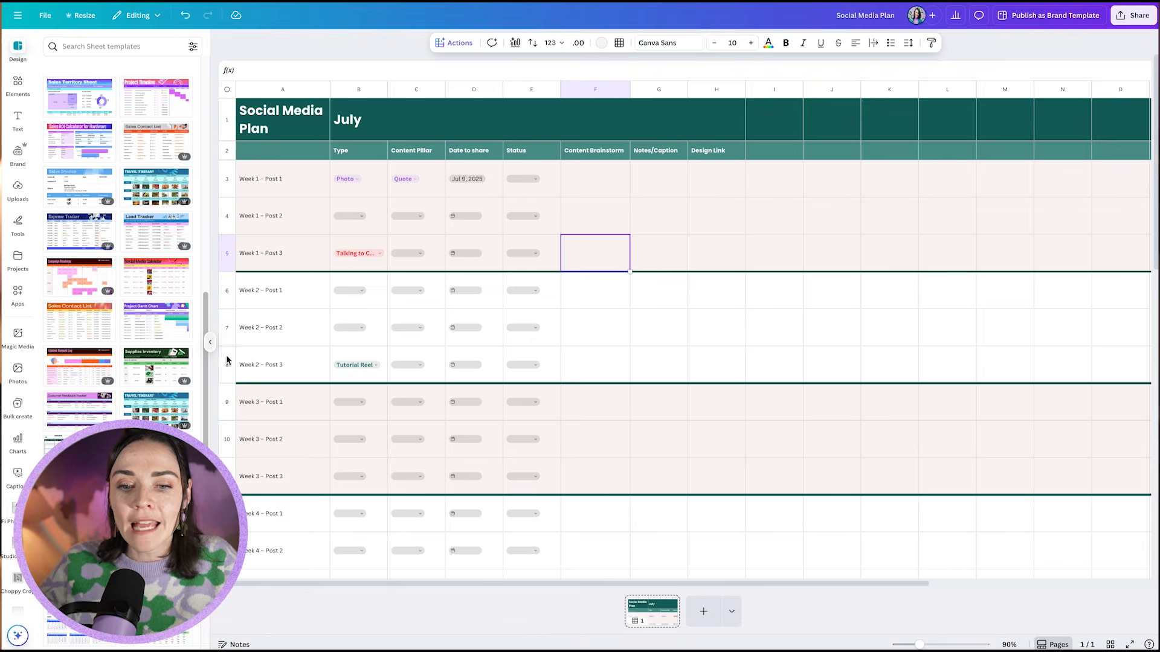
{"action": "left_click", "coordinate": [210, 342]}
{"action": "left_click", "coordinate": [1052, 645]}
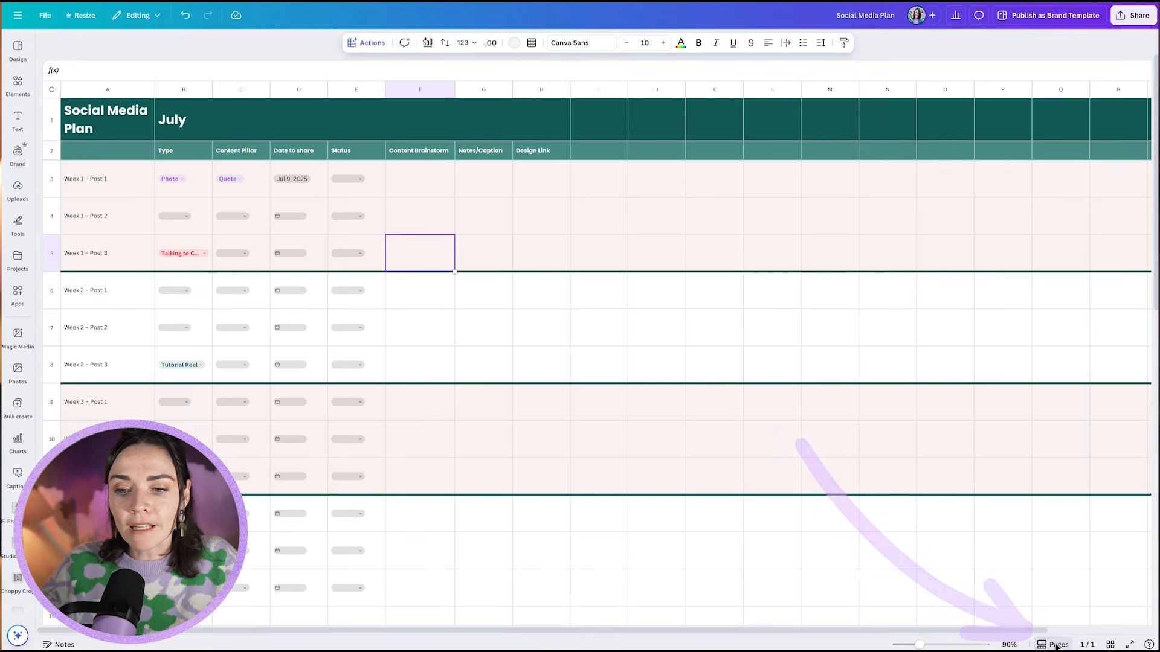
{"action": "left_click", "coordinate": [1057, 646]}
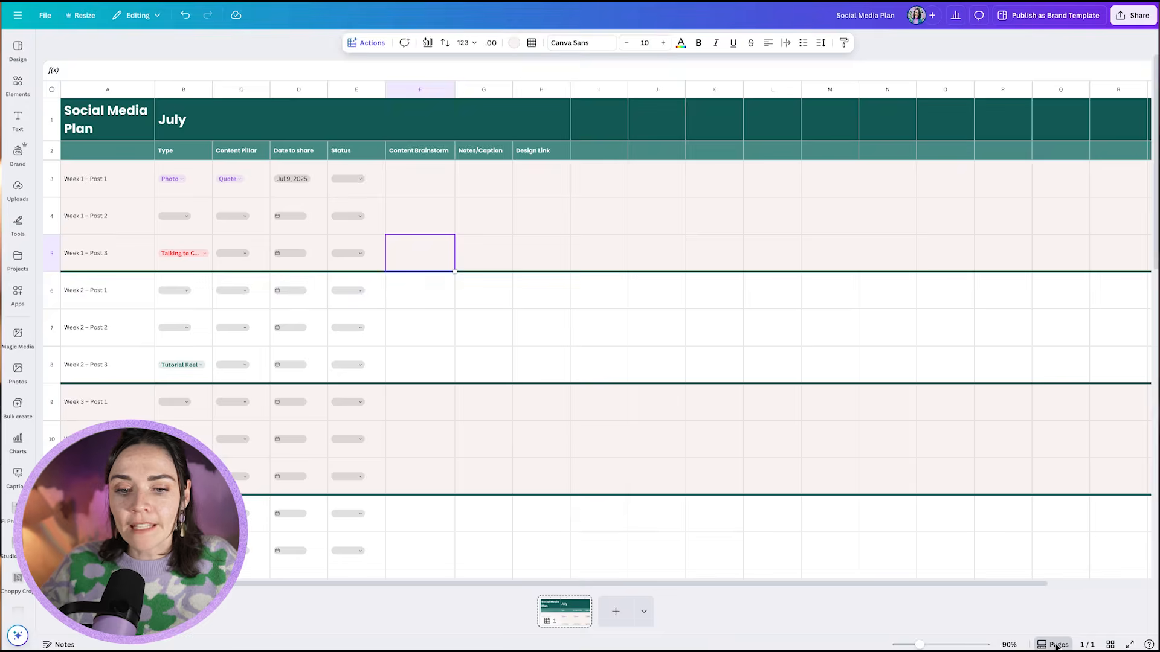
{"action": "left_click", "coordinate": [645, 613]}
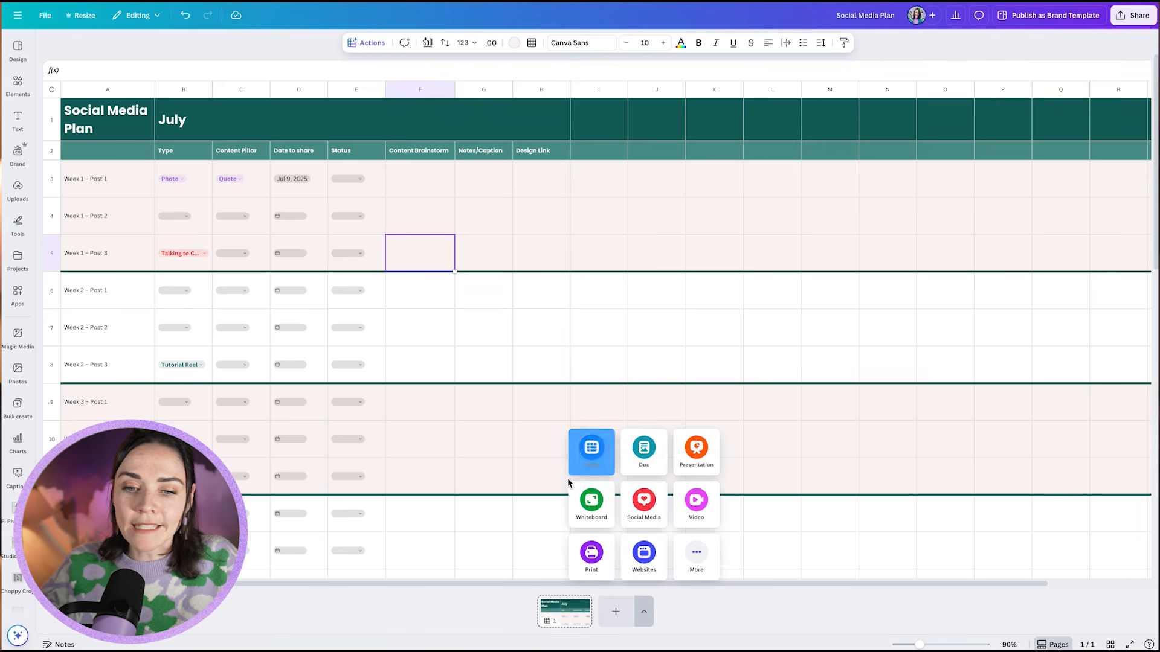
{"action": "left_click", "coordinate": [642, 512]}
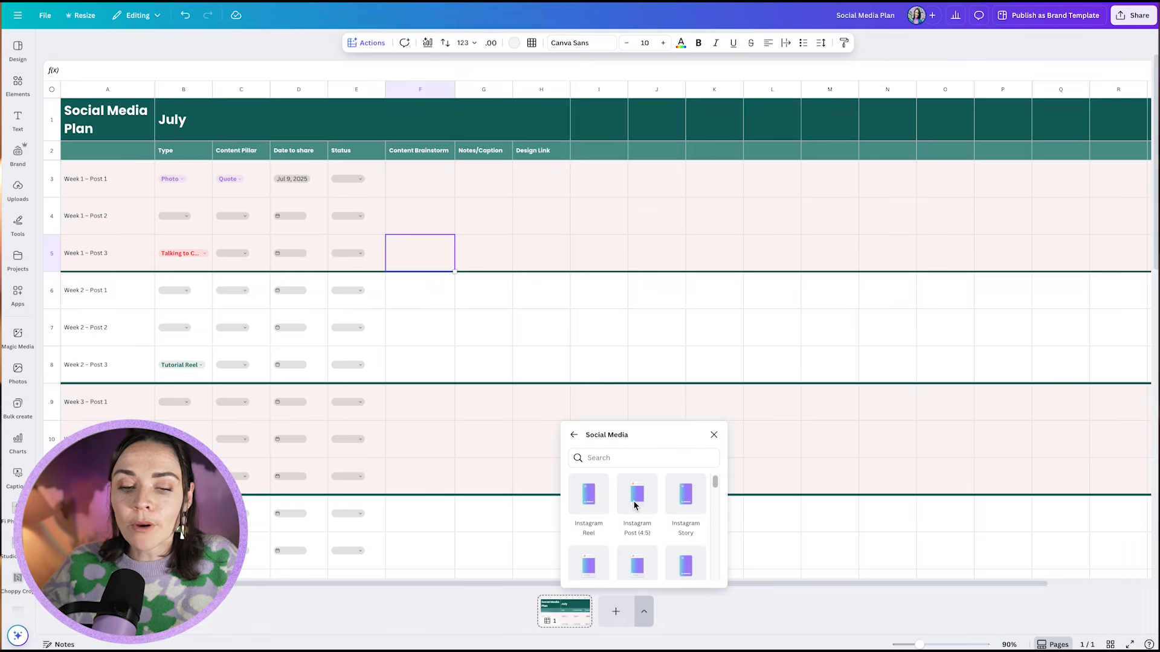
{"action": "left_click", "coordinate": [638, 501]}
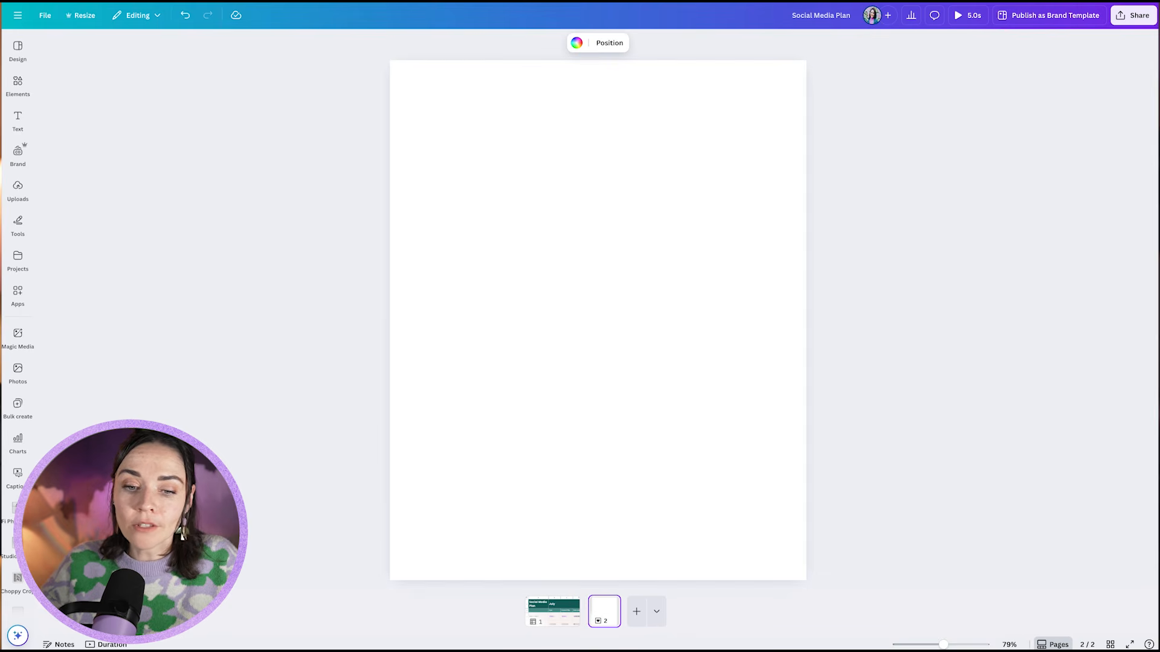
- Return to the planner sheet and set the Type of Week 1 – Post 1 to Text on design
{"action": "left_click", "coordinate": [563, 620]}
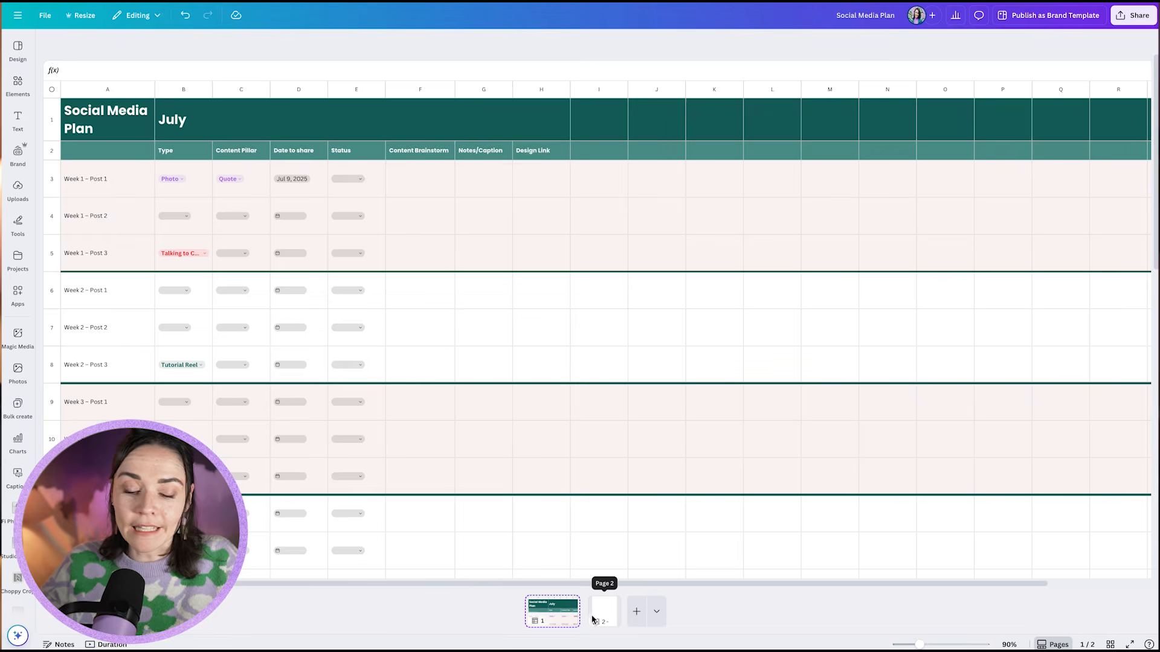
{"action": "left_click", "coordinate": [177, 179]}
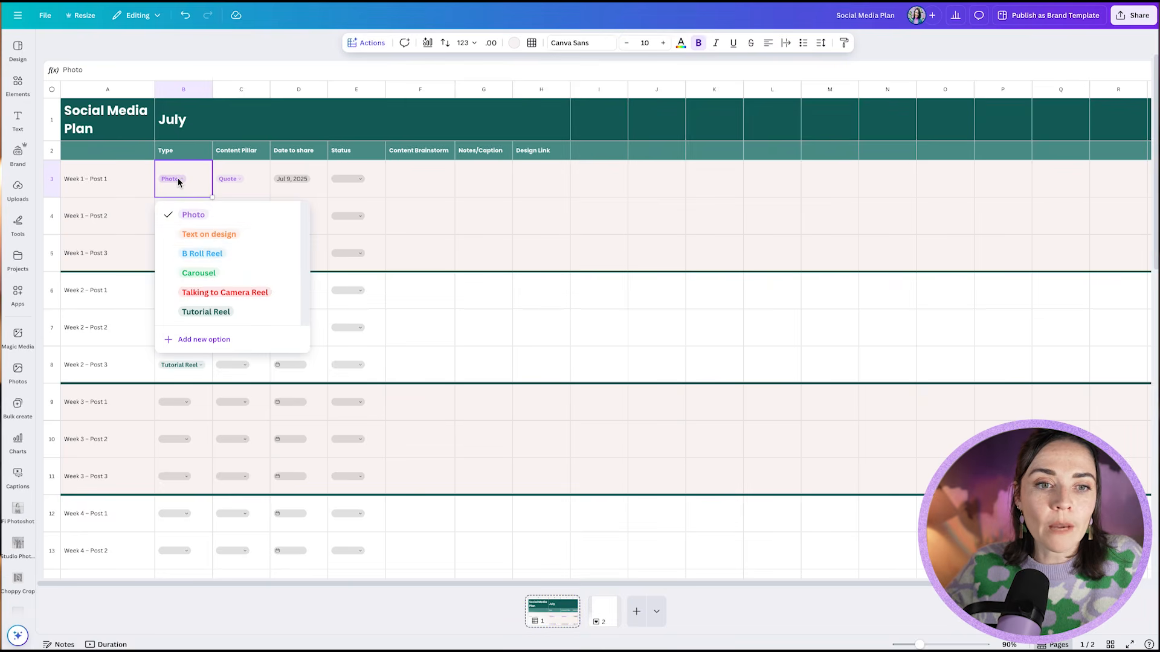
{"action": "left_click", "coordinate": [206, 236]}
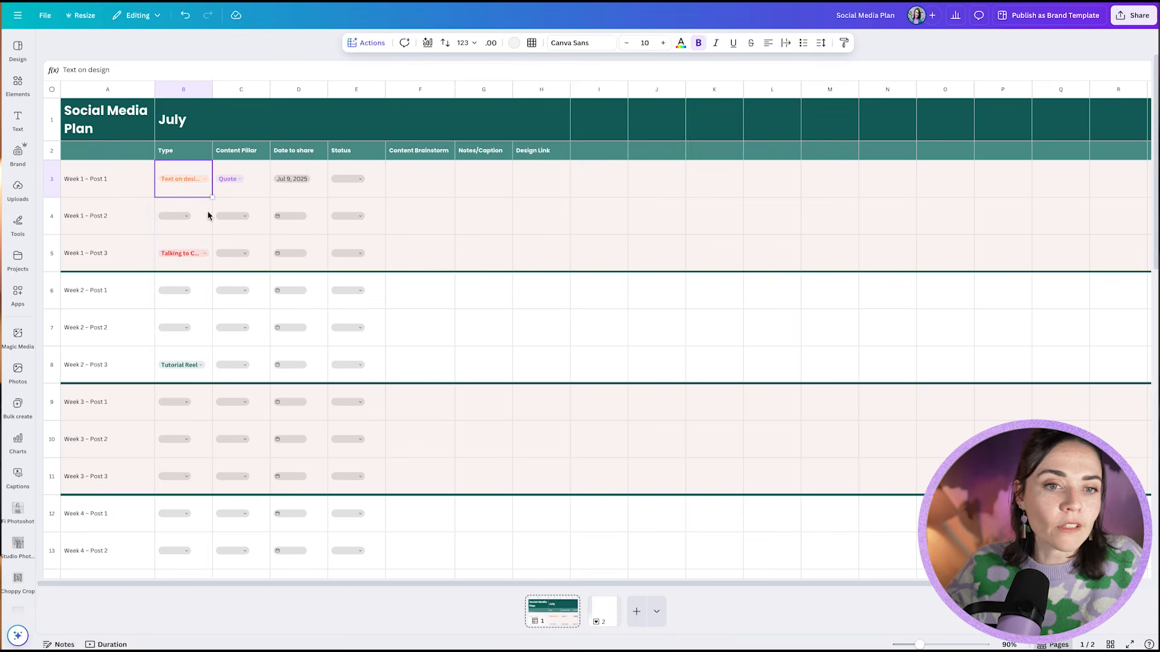
{"action": "left_click", "coordinate": [236, 182]}
{"action": "left_click", "coordinate": [300, 181]}
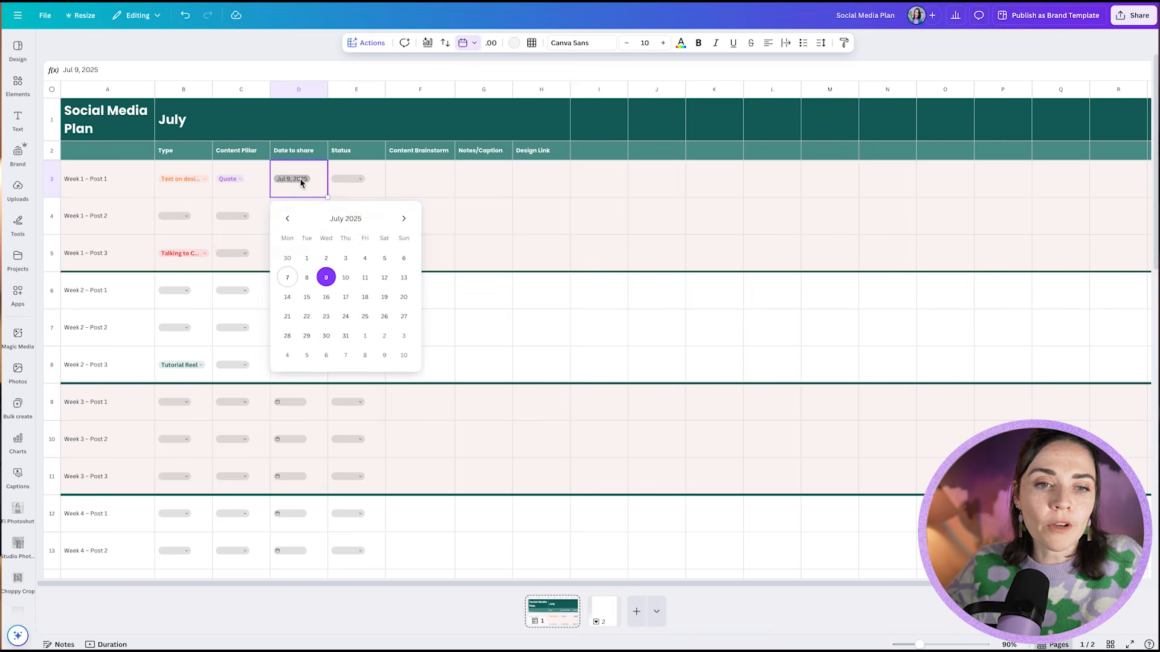
{"action": "left_click", "coordinate": [459, 183]}
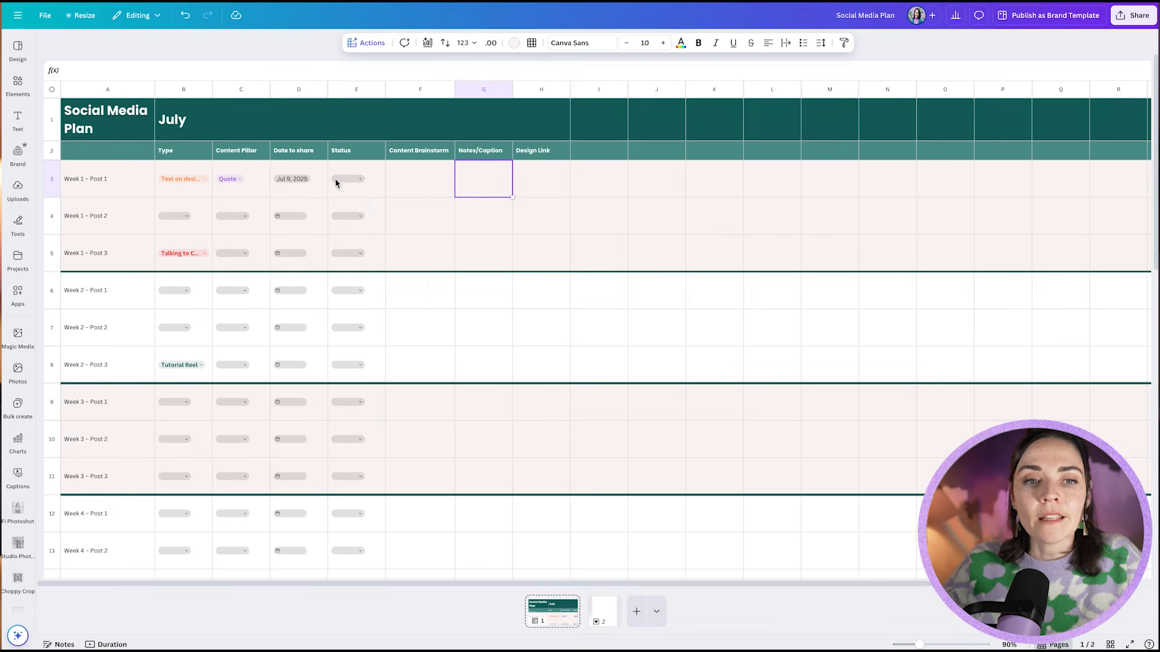
- On the blank Instagram Post page, search the templates for "quote" and apply the olive green "Move forward. Good things are up ahead." design
{"action": "right_click", "coordinate": [607, 612]}
{"action": "left_click", "coordinate": [554, 320]}
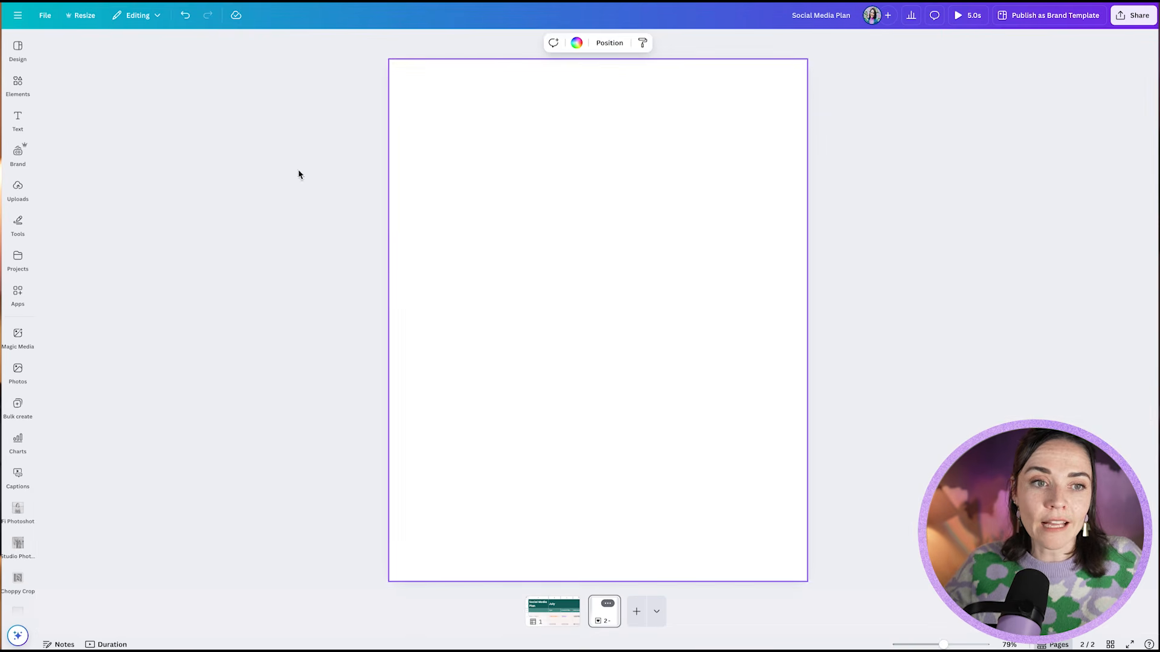
{"action": "left_click", "coordinate": [19, 48]}
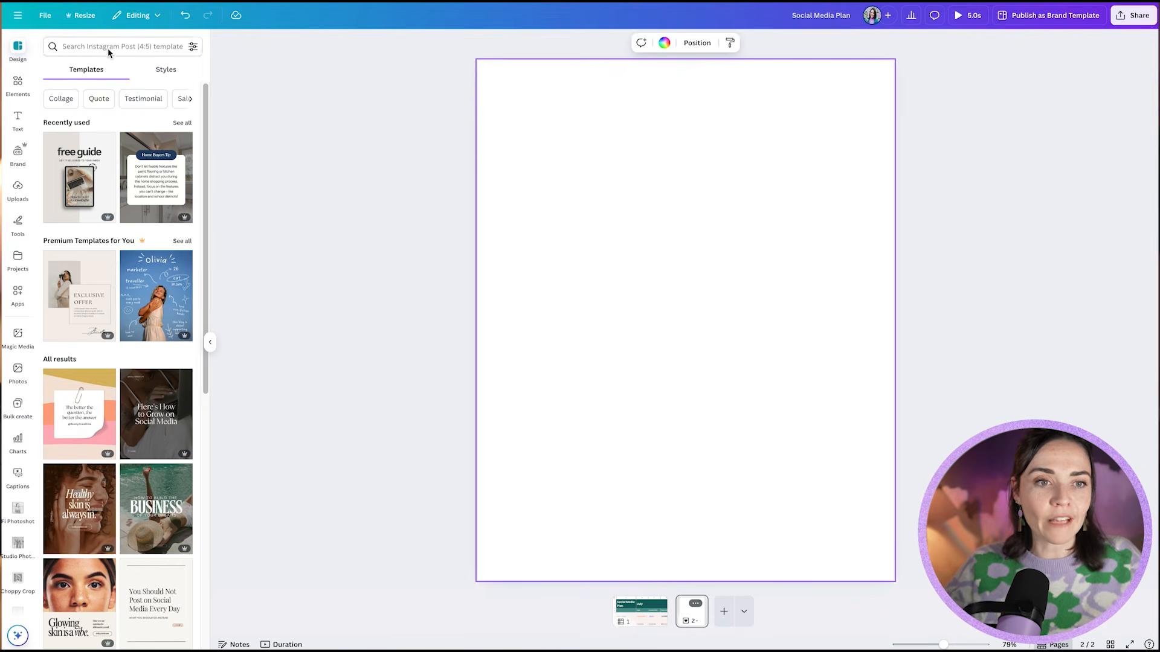
{"action": "left_click", "coordinate": [109, 48]}
{"action": "type", "text": "quote"}
{"action": "key", "text": "Return"}
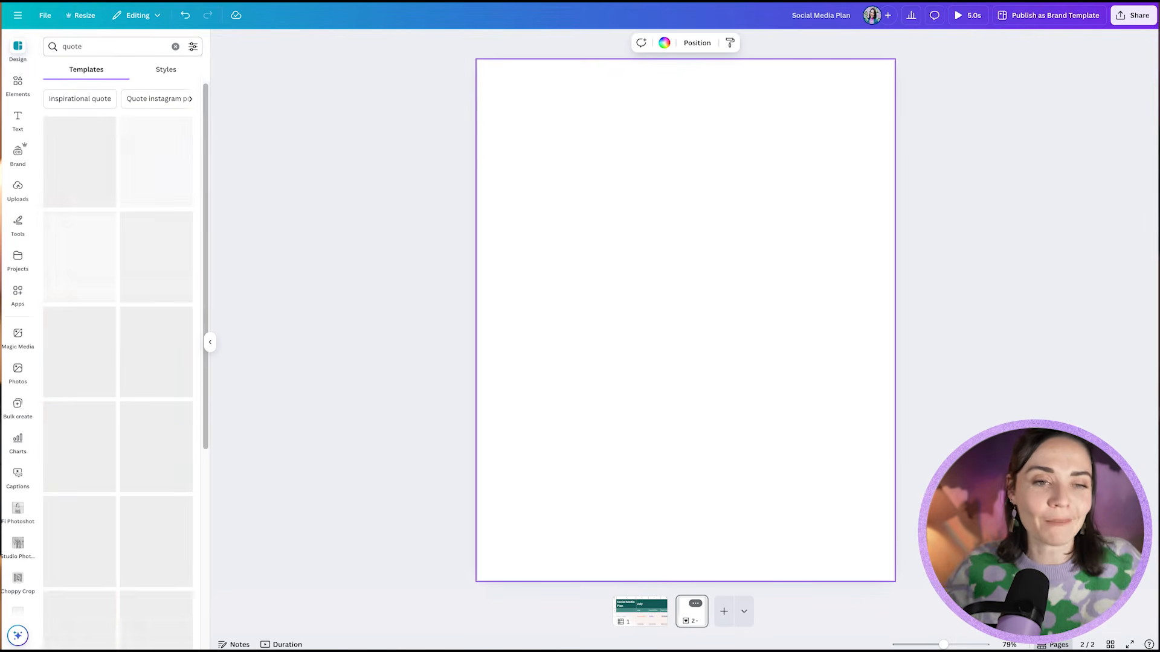
{"action": "left_click", "coordinate": [171, 243]}
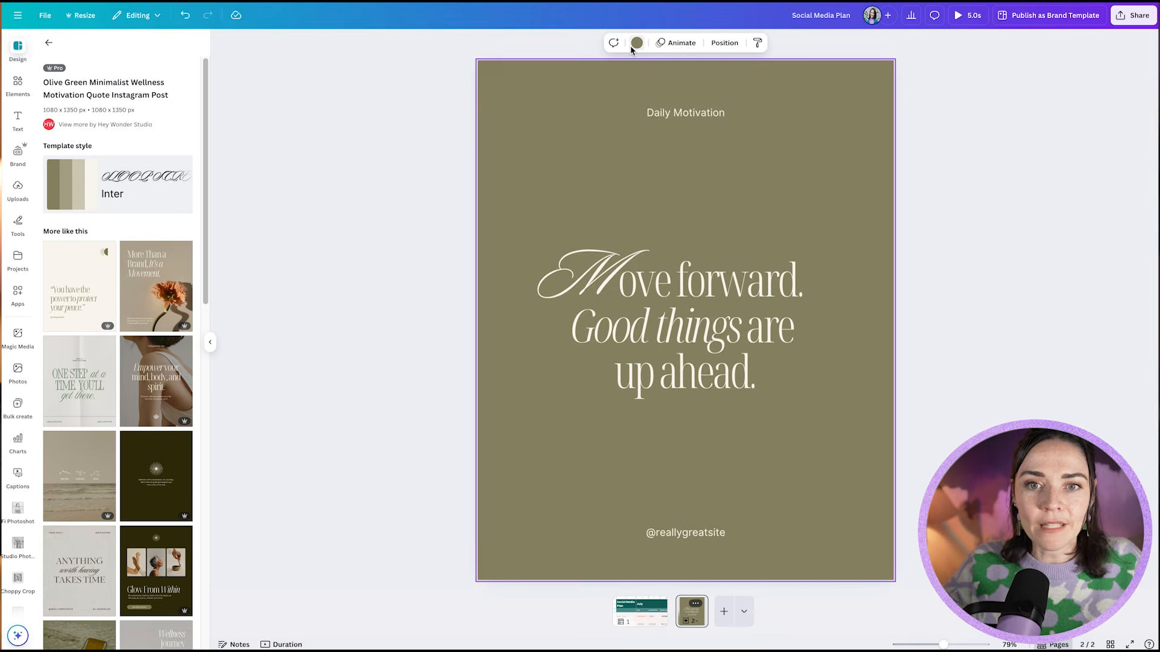
- Change the background color of the quote post to light purple
{"action": "left_click", "coordinate": [636, 43]}
{"action": "left_click", "coordinate": [53, 202]}
{"action": "left_click", "coordinate": [963, 303]}
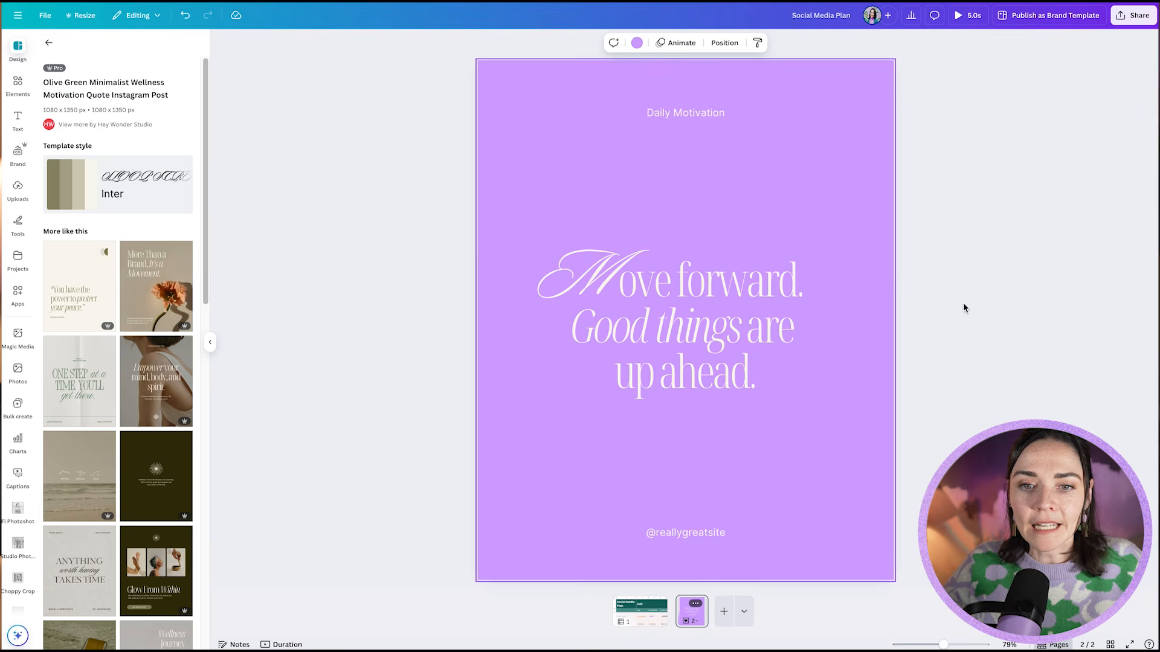
- Back in the planner, enter "Quote on fixing canva" as the Content Brainstorm and "caption here" as the Notes/Caption of Week 1 – Post 1
{"action": "left_click", "coordinate": [645, 616]}
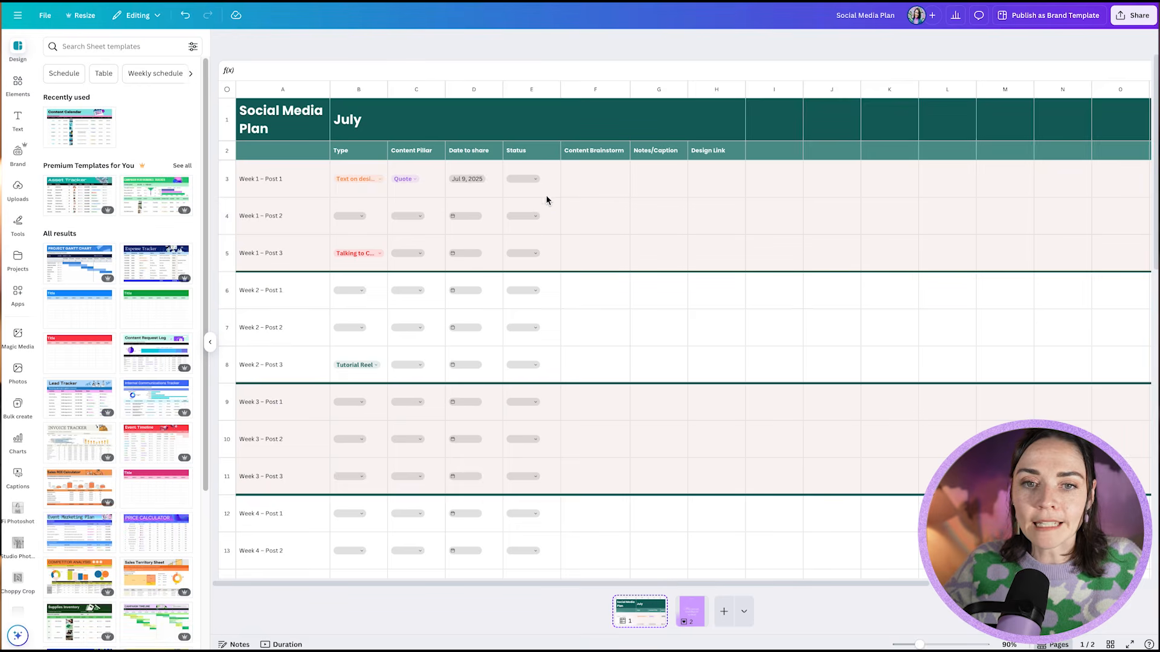
{"action": "left_click", "coordinate": [585, 183]}
{"action": "type", "text": "Quote on fixing canva"}
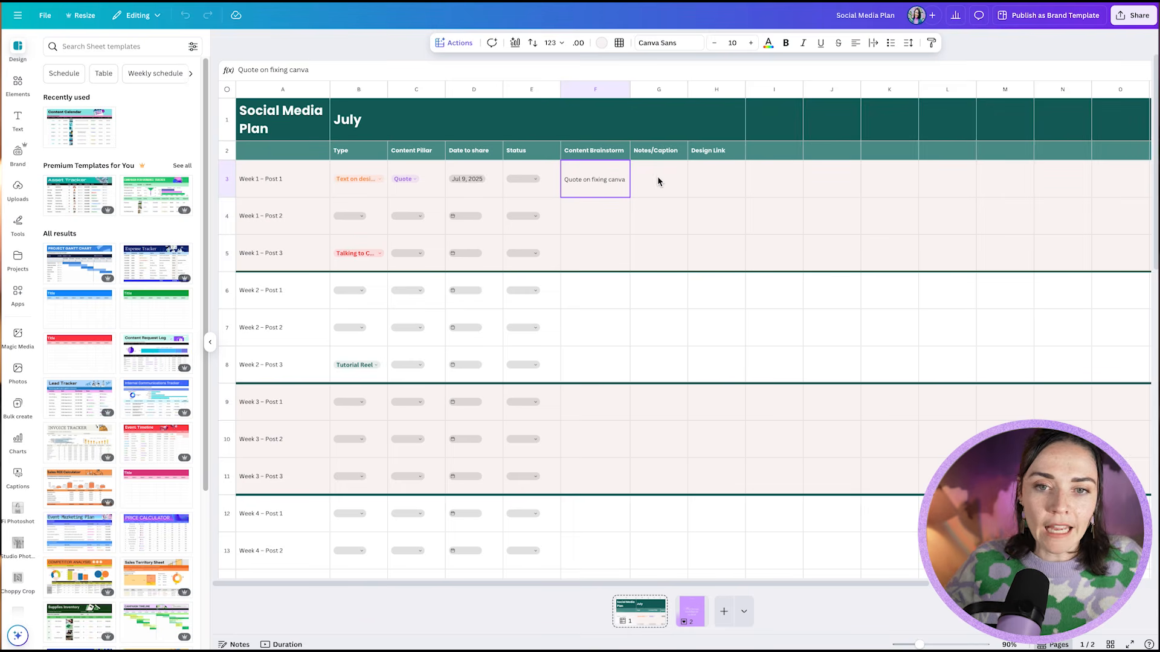
{"action": "left_click", "coordinate": [659, 179]}
{"action": "type", "text": "caption here"}
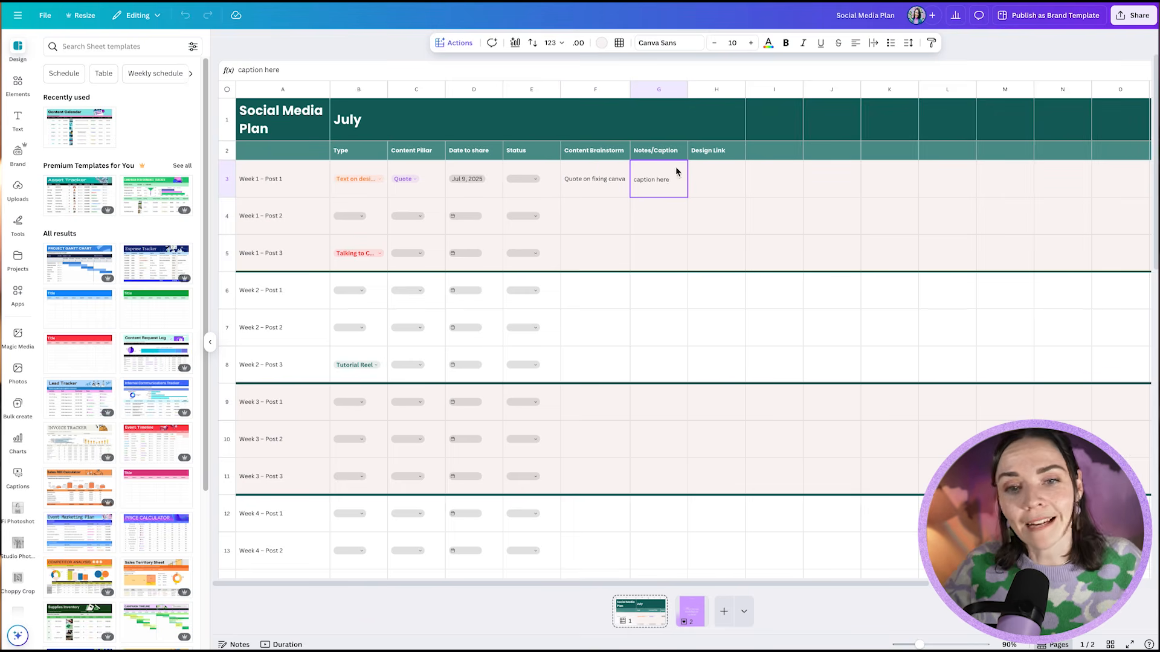
- Widen the Notes/Caption column to more than three times its width and make the Week 1 – Post 1 row slightly taller
{"action": "left_click_drag", "start_coordinate": [687, 97], "coordinate": [846, 94]}
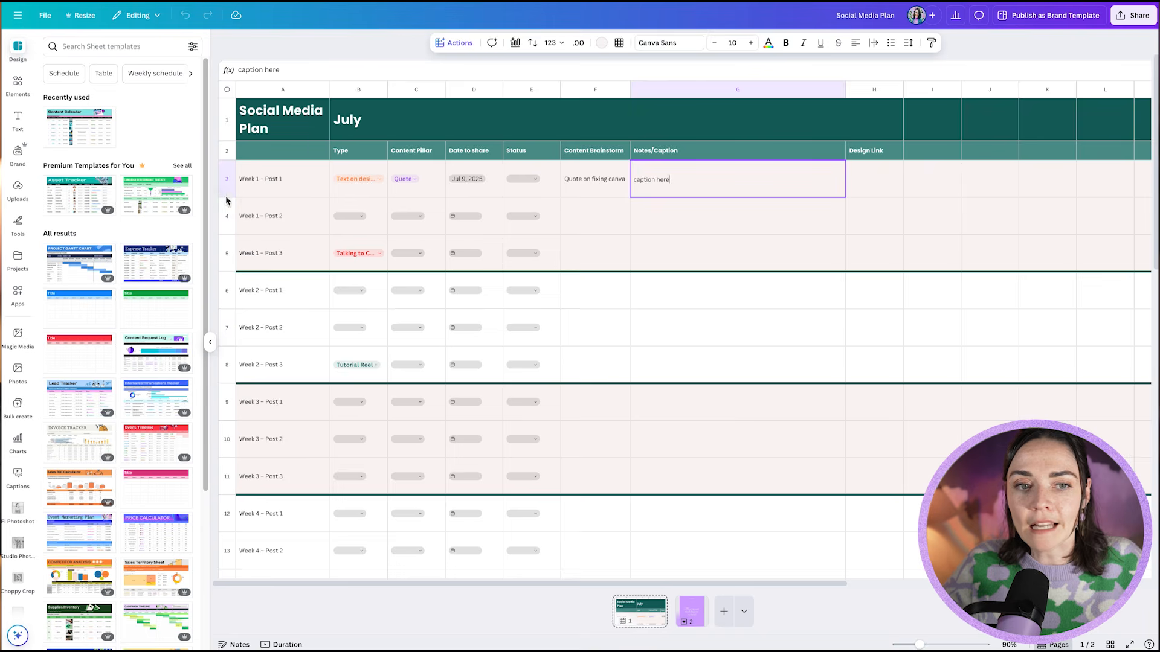
{"action": "mouse_move", "coordinate": [235, 201]}
{"action": "left_mouse_down"}
{"action": "mouse_move", "coordinate": [237, 305]}
{"action": "mouse_move", "coordinate": [223, 224]}
{"action": "mouse_move", "coordinate": [225, 198]}
{"action": "mouse_move", "coordinate": [232, 354]}
{"action": "mouse_move", "coordinate": [233, 205]}
{"action": "left_mouse_up"}
- Insert a link to page "2 - Untitled" in the Design Link cell of Week 1 – Post 1, follow it and return to the planner
{"action": "left_click", "coordinate": [851, 193]}
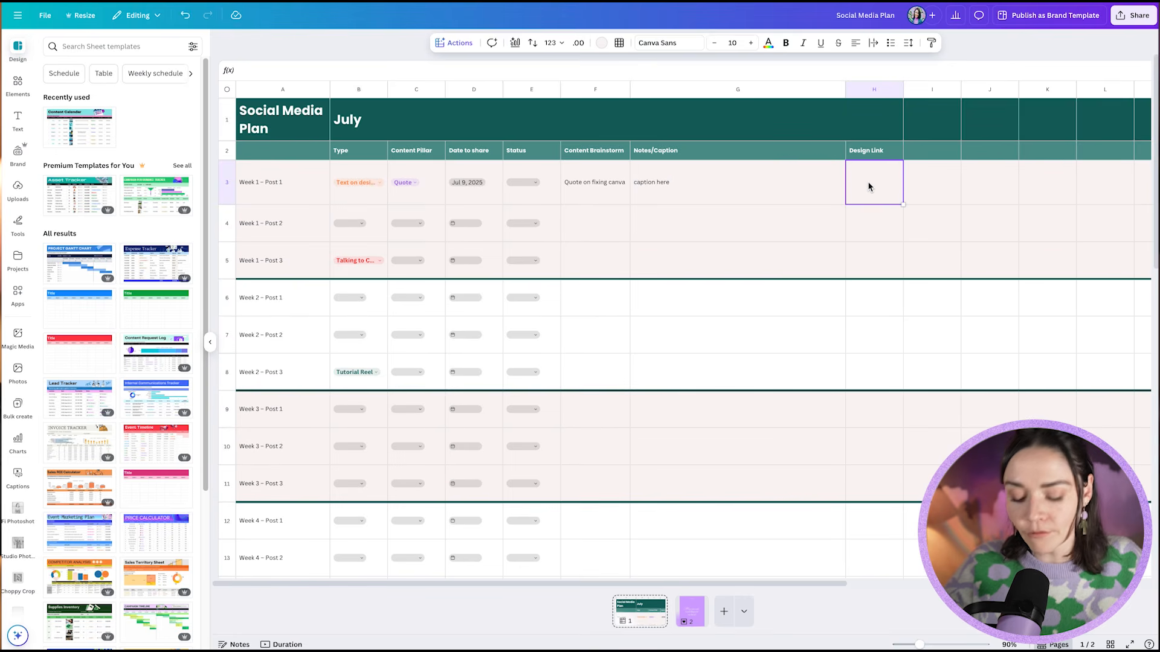
{"action": "key", "text": "slash"}
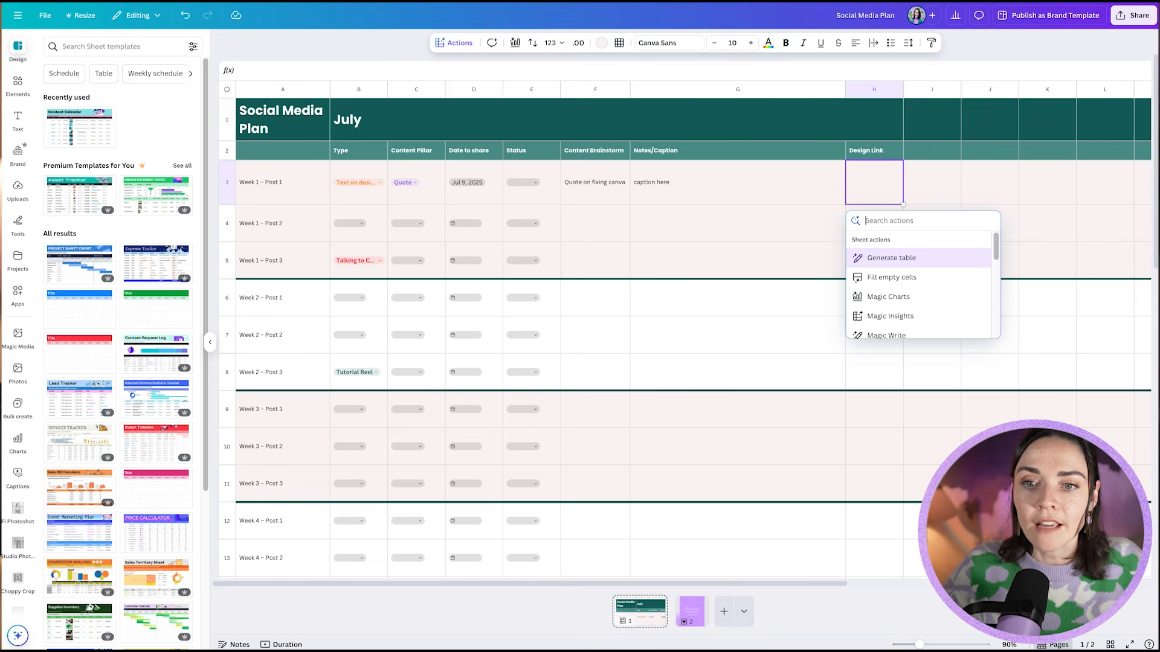
{"action": "scroll", "coordinate": [926, 264], "scroll_direction": "down", "scroll_amount": 6}
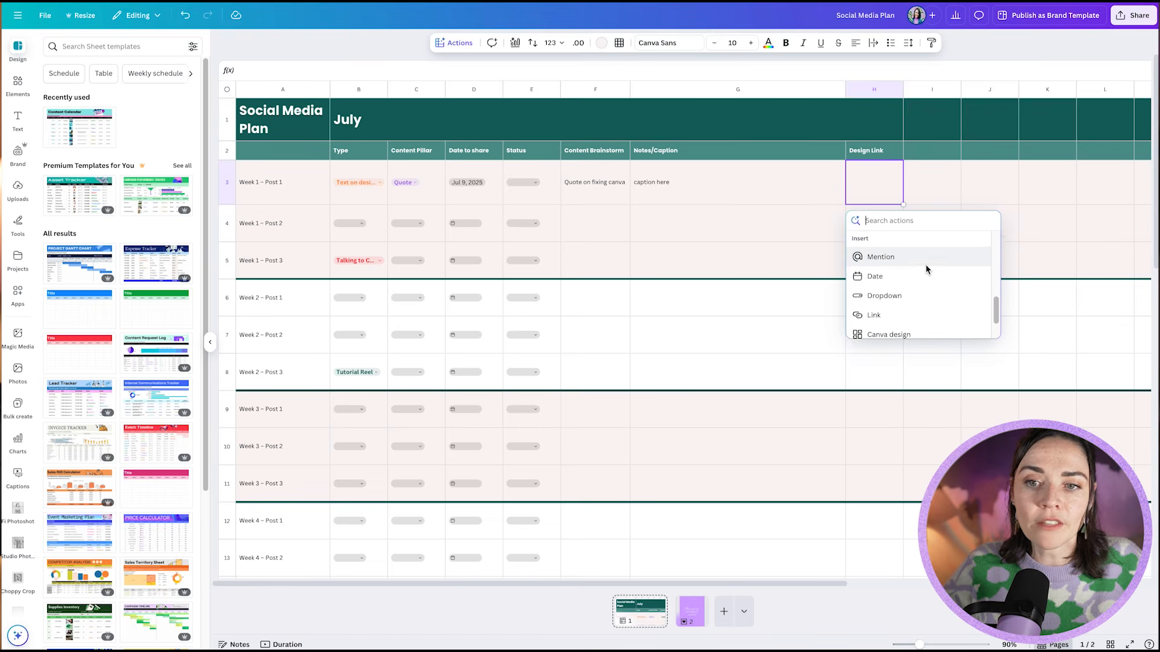
{"action": "left_click", "coordinate": [884, 310]}
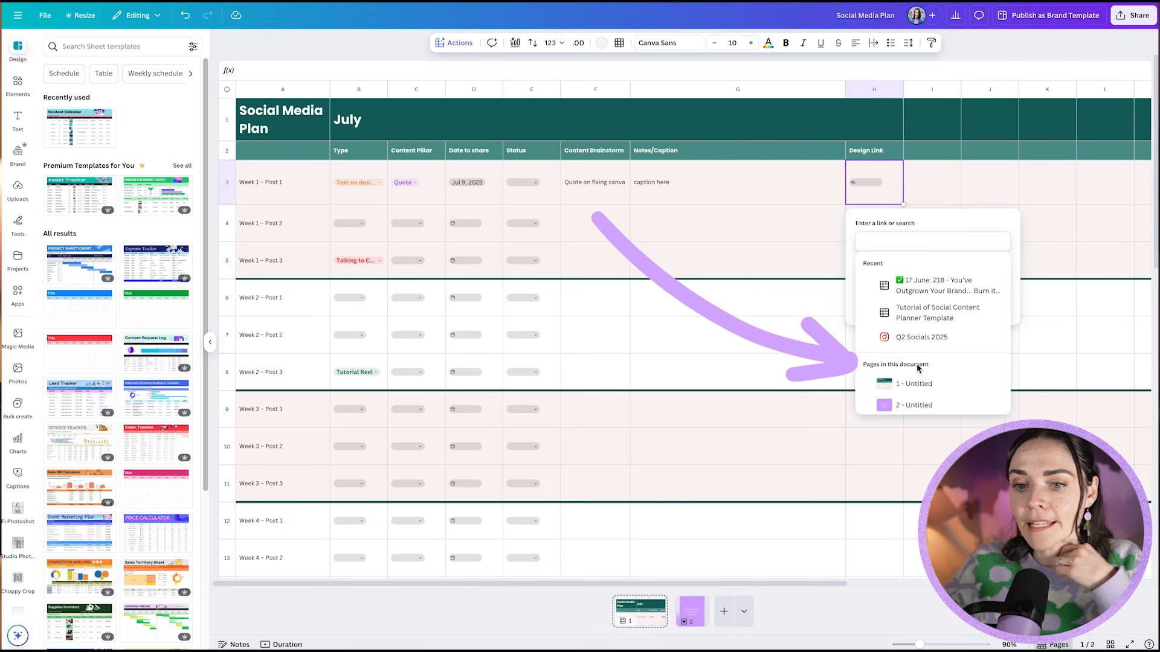
{"action": "left_click", "coordinate": [910, 406]}
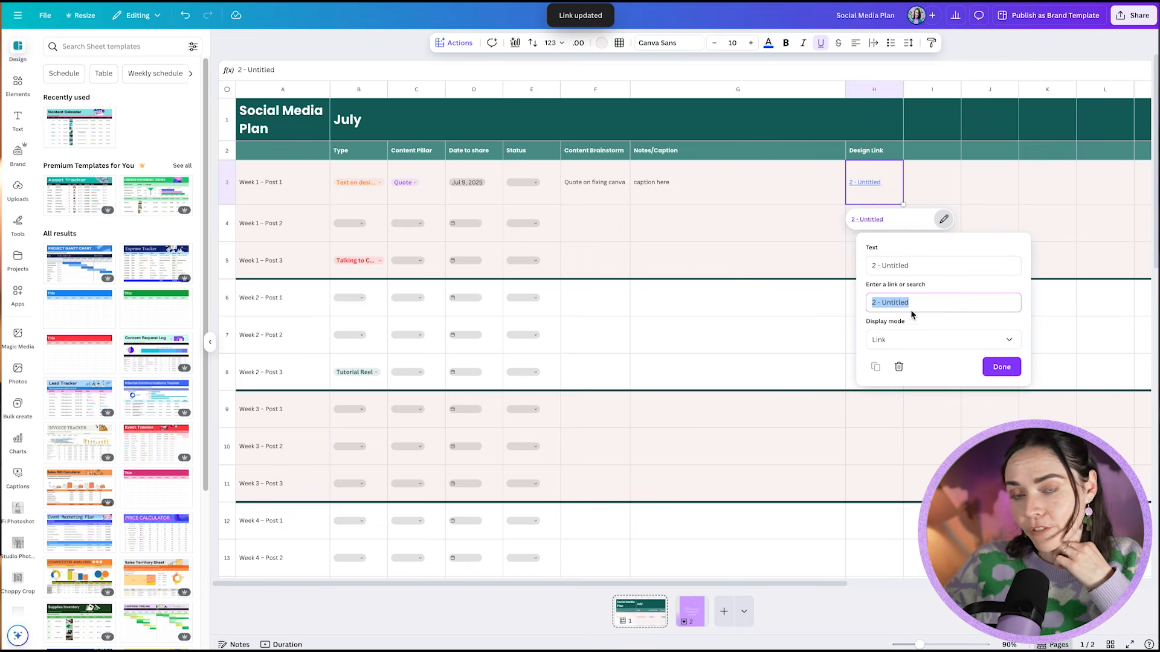
{"action": "left_click", "coordinate": [1001, 367]}
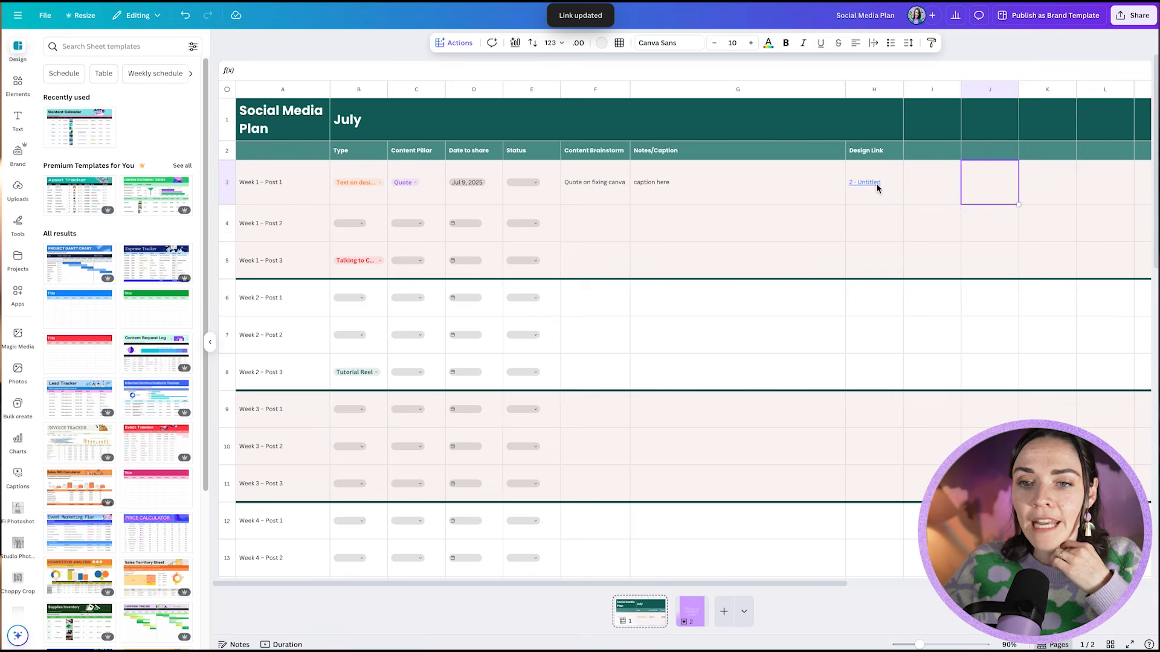
{"action": "left_click", "coordinate": [868, 221]}
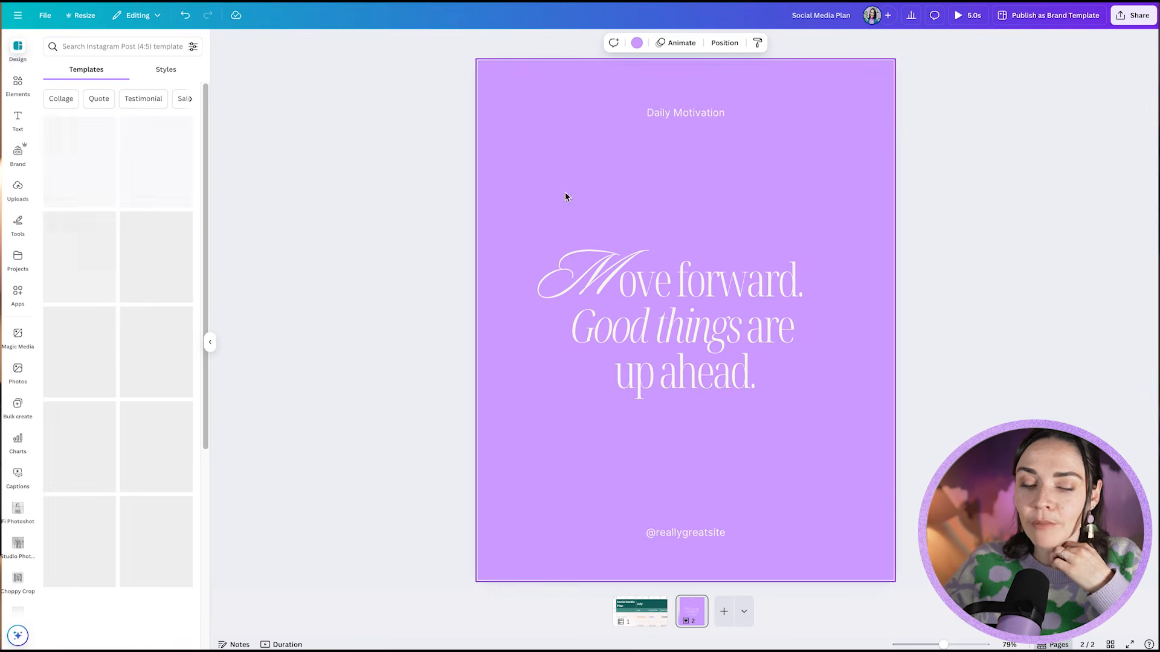
{"action": "left_click", "coordinate": [652, 605]}
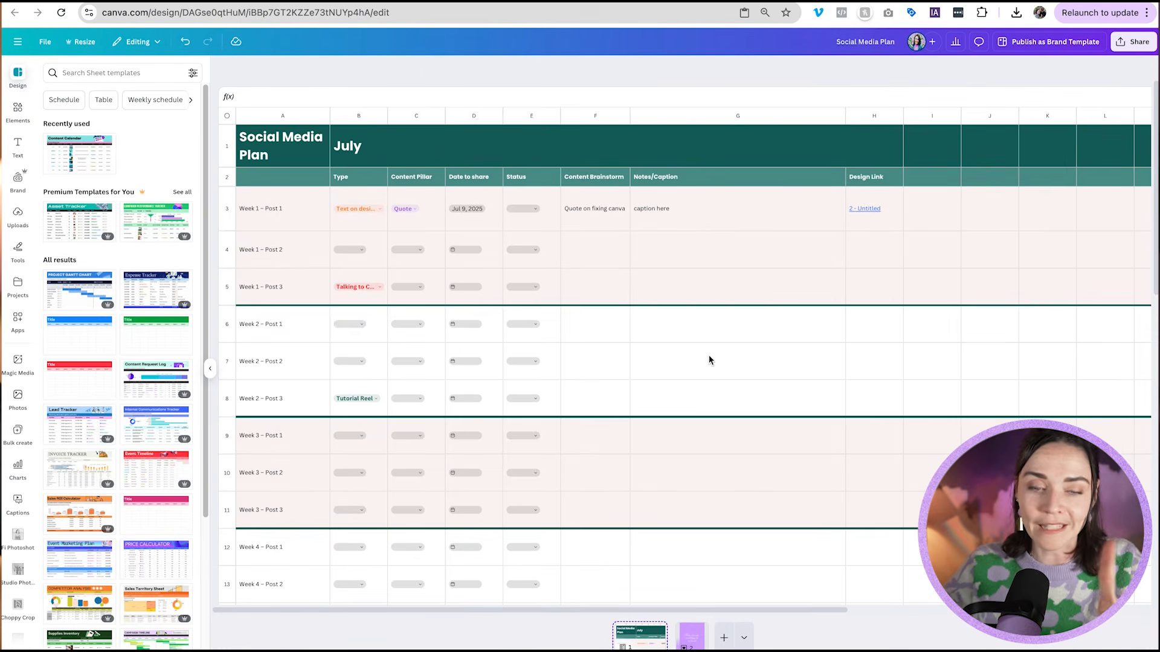
- Fill the empty Type cells with Photo (row 4), B Roll Reel (6), Carousel (7), Text on design (9–11, 13) and Talking to Camera Reel (12)
{"action": "left_click", "coordinate": [707, 290]}
{"action": "left_click", "coordinate": [210, 368]}
{"action": "left_click", "coordinate": [185, 250]}
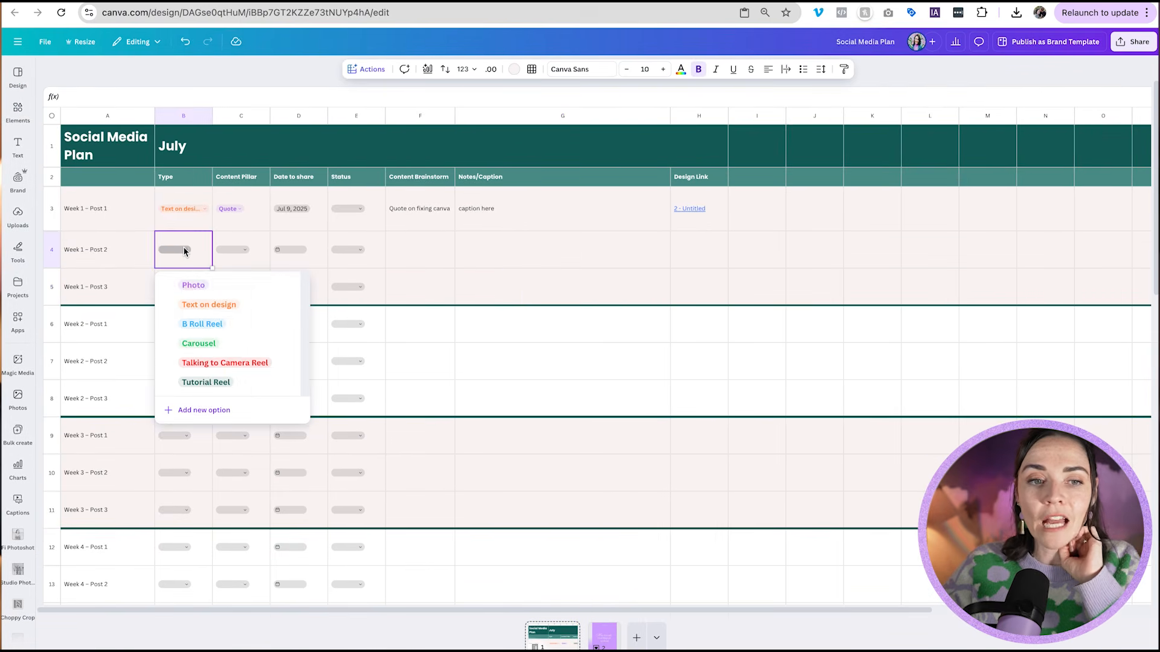
{"action": "left_click", "coordinate": [188, 282]}
{"action": "left_click", "coordinate": [177, 332]}
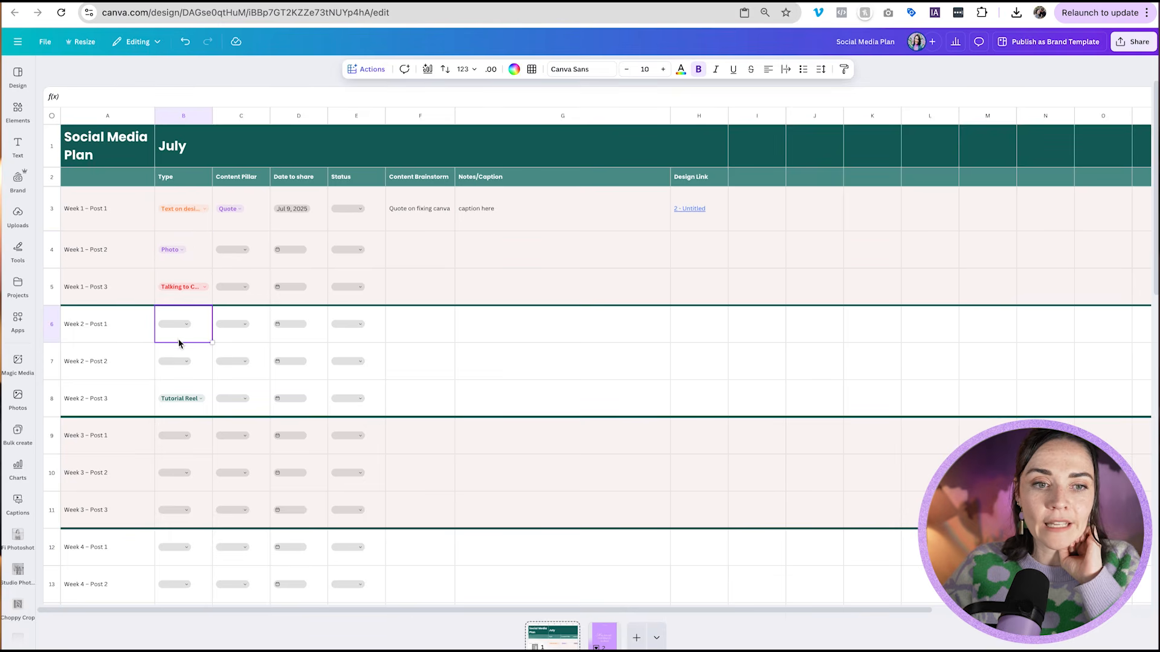
{"action": "left_click", "coordinate": [187, 327]}
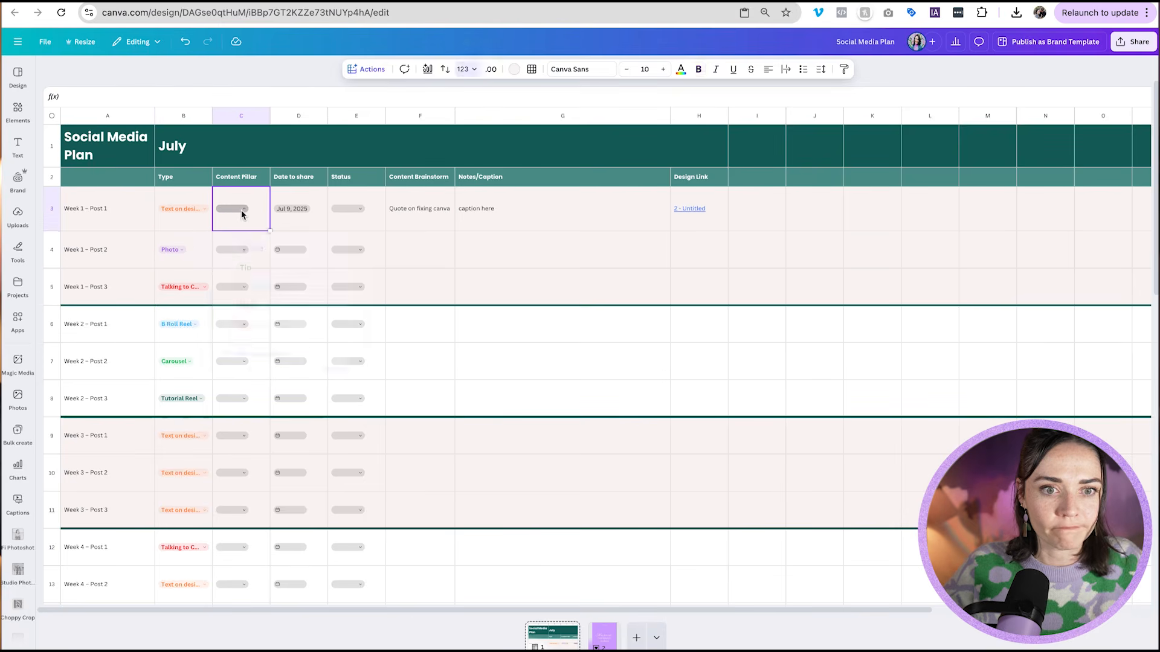
- Set the Week 1 Content Pillars to Quote for Post 1, Tips for Post 2 and Testimonial for Post 3
{"action": "left_click", "coordinate": [241, 210]}
{"action": "left_click", "coordinate": [232, 244]}
{"action": "left_click", "coordinate": [231, 246]}
{"action": "left_click", "coordinate": [247, 305]}
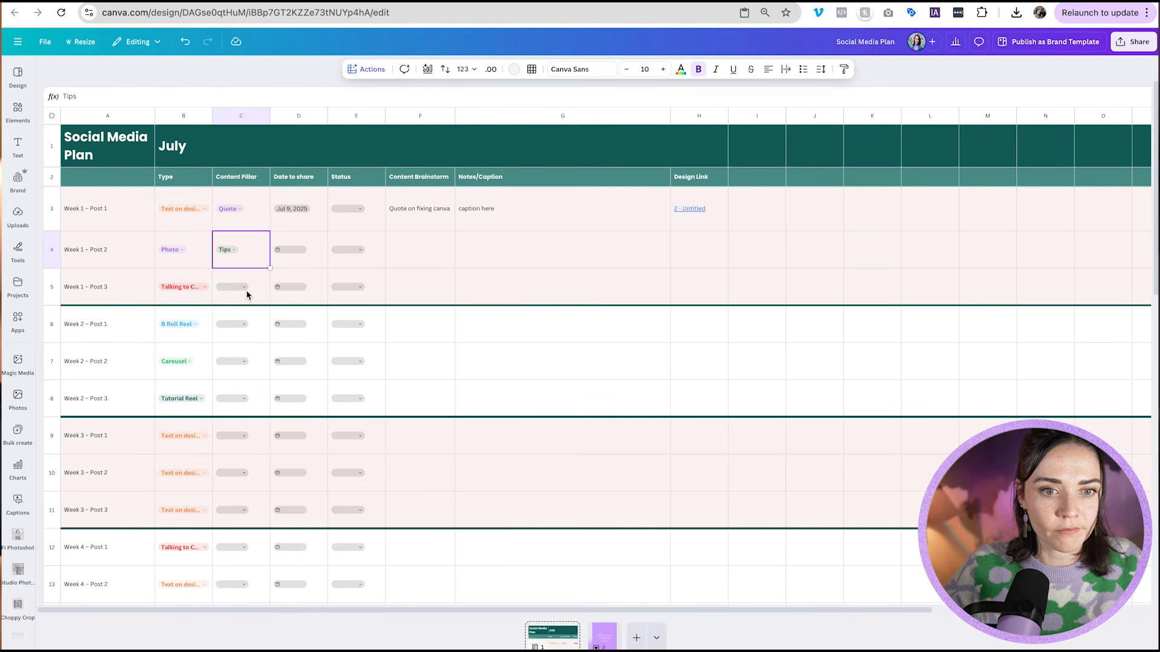
{"action": "left_click", "coordinate": [245, 289]}
{"action": "left_click", "coordinate": [261, 361]}
- Set the Week 2 Content Pillars to BTS for Post 1 and Testimonial for Posts 2 and 3
{"action": "left_click", "coordinate": [245, 330]}
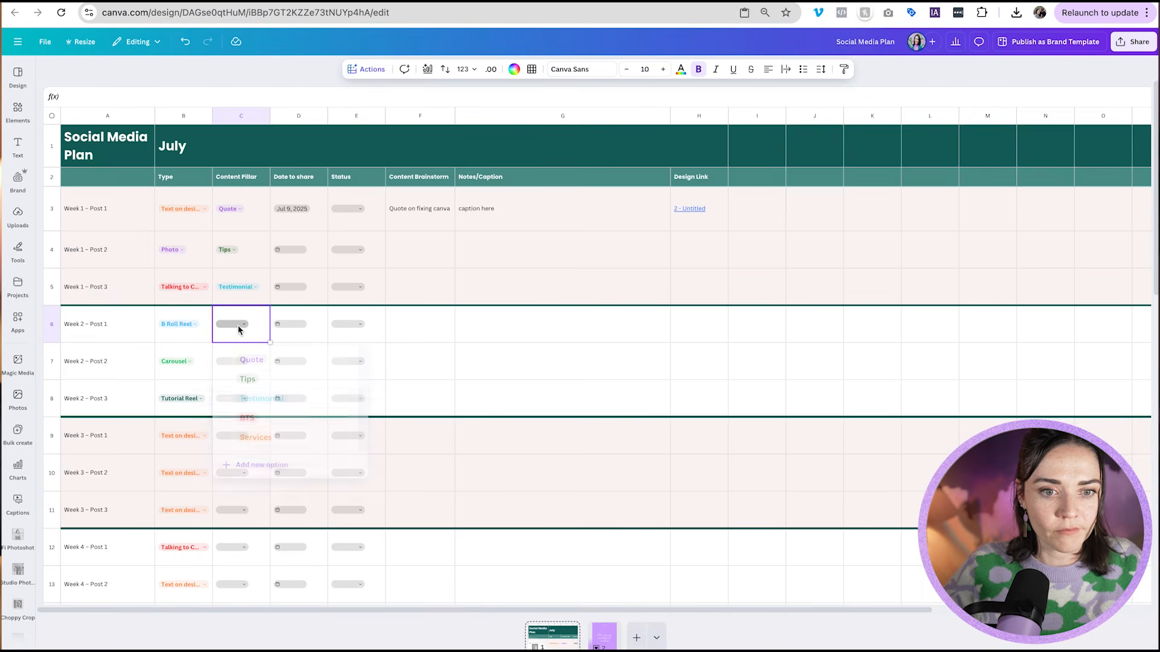
{"action": "left_click", "coordinate": [261, 416]}
{"action": "left_click", "coordinate": [238, 367]}
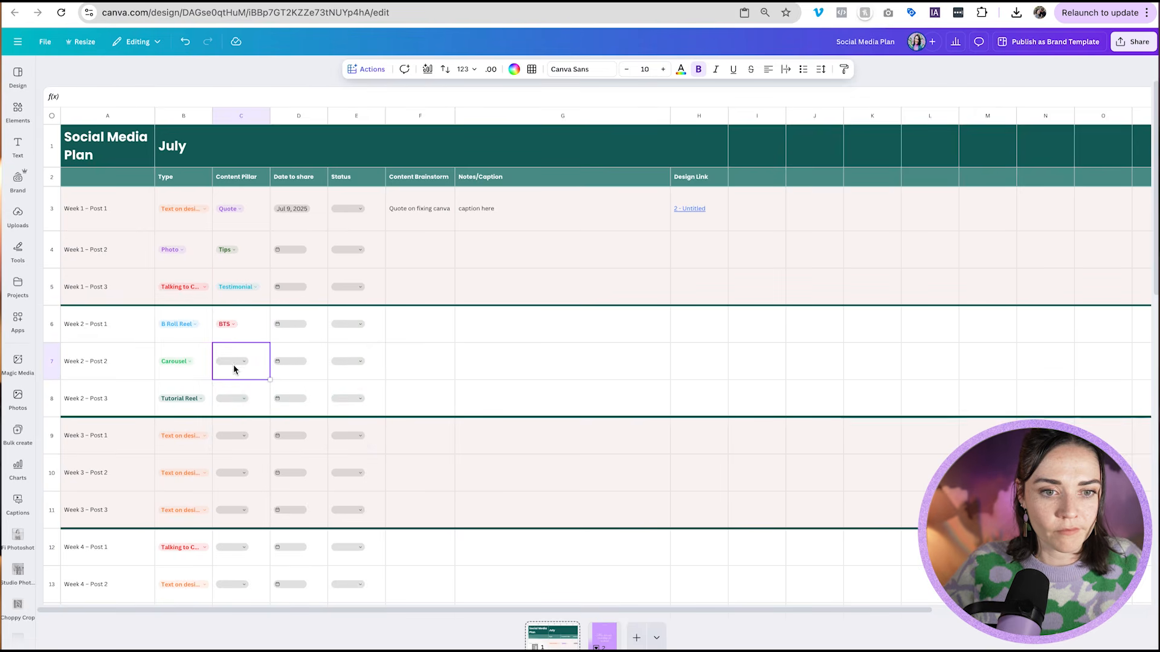
{"action": "left_click", "coordinate": [233, 362]}
{"action": "left_click", "coordinate": [260, 435]}
{"action": "left_click", "coordinate": [236, 394]}
{"action": "left_click", "coordinate": [234, 399]}
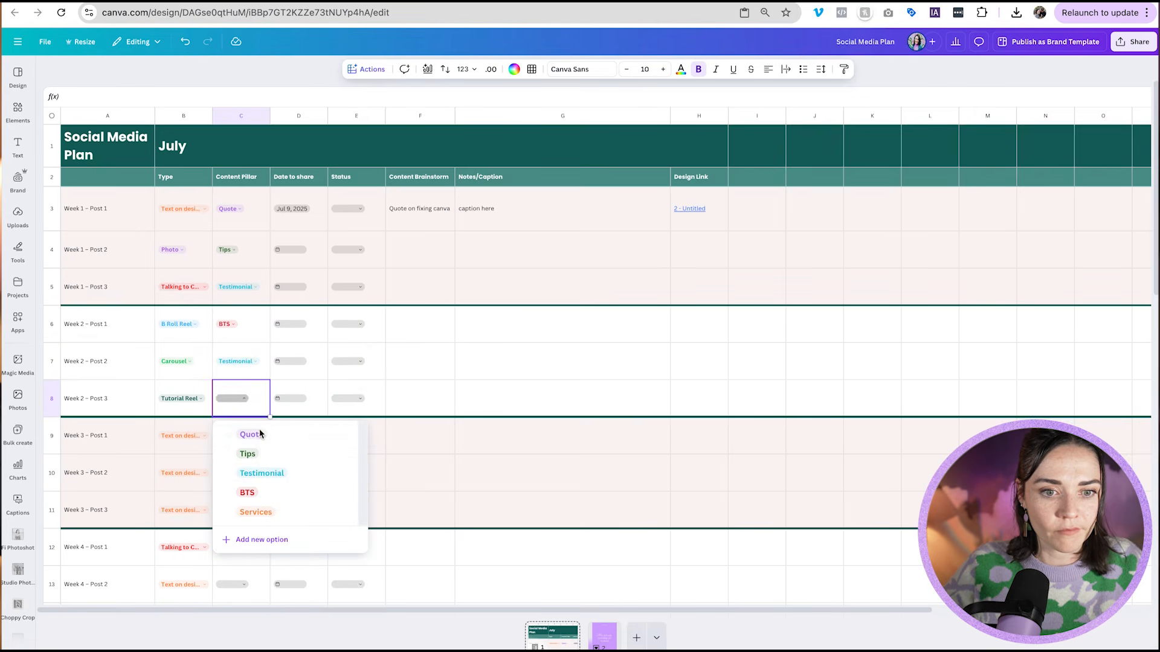
{"action": "left_click", "coordinate": [262, 472]}
- Set the Week 3 Content Pillars to Testimonial for Post 1, Services for Post 2 and Quote for Post 3
{"action": "left_click", "coordinate": [261, 510]}
{"action": "left_click", "coordinate": [231, 478]}
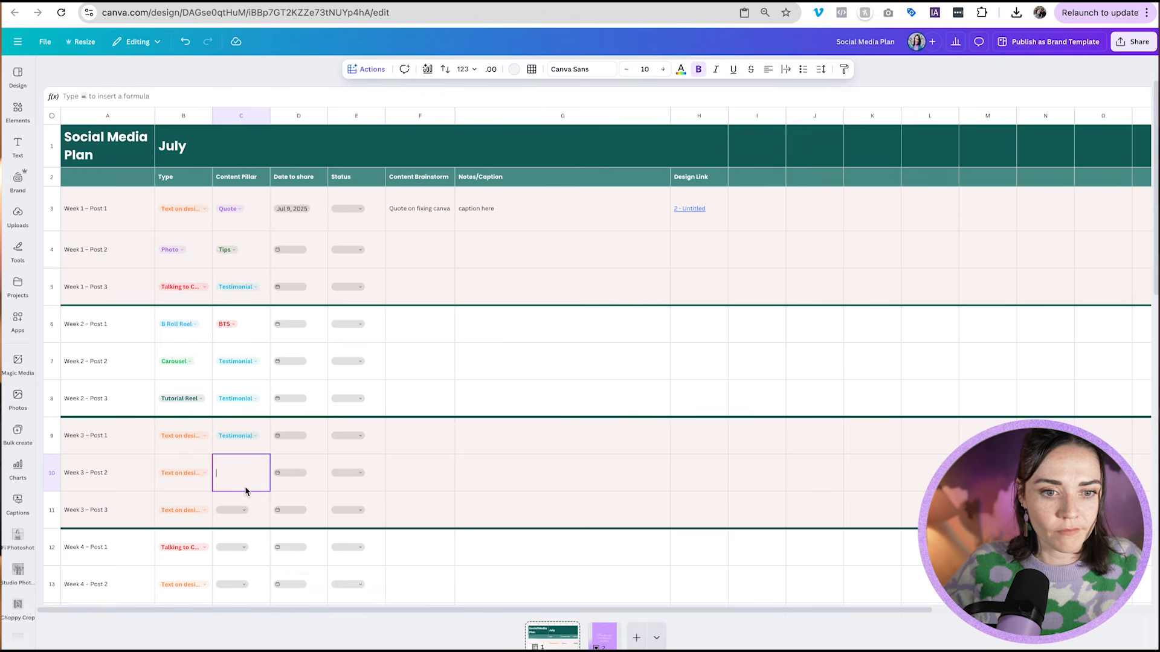
{"action": "left_click", "coordinate": [232, 473]}
{"action": "left_click", "coordinate": [305, 545]}
{"action": "left_click", "coordinate": [255, 508]}
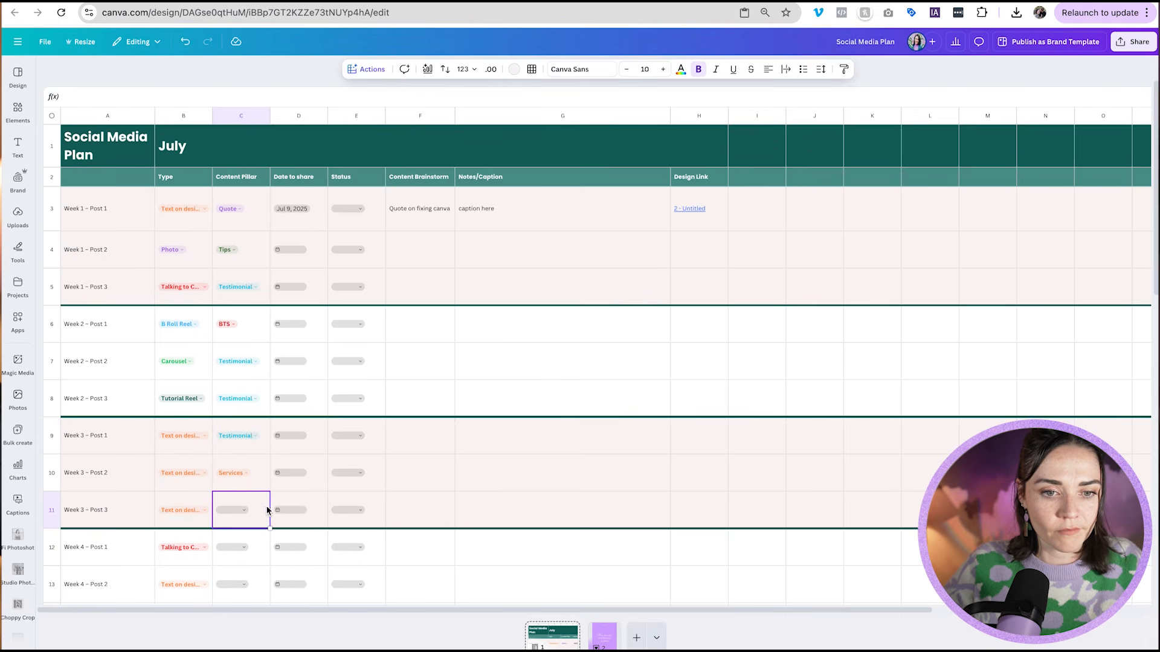
{"action": "left_click", "coordinate": [268, 510]}
{"action": "left_click", "coordinate": [310, 492]}
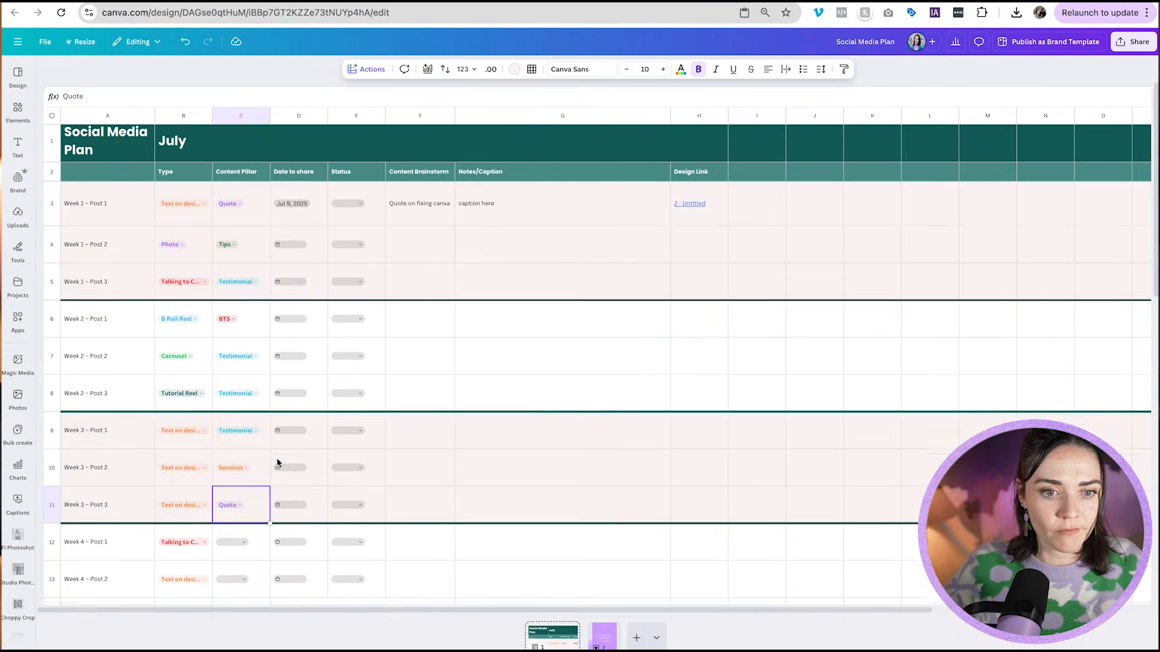
- Set the Week 4 Content Pillars to Testimonial for Posts 1 and 2 and Quote for Post 3
{"action": "scroll", "coordinate": [277, 463], "scroll_direction": "down", "scroll_amount": 3}
{"action": "left_click", "coordinate": [256, 409]}
{"action": "left_click", "coordinate": [255, 405]}
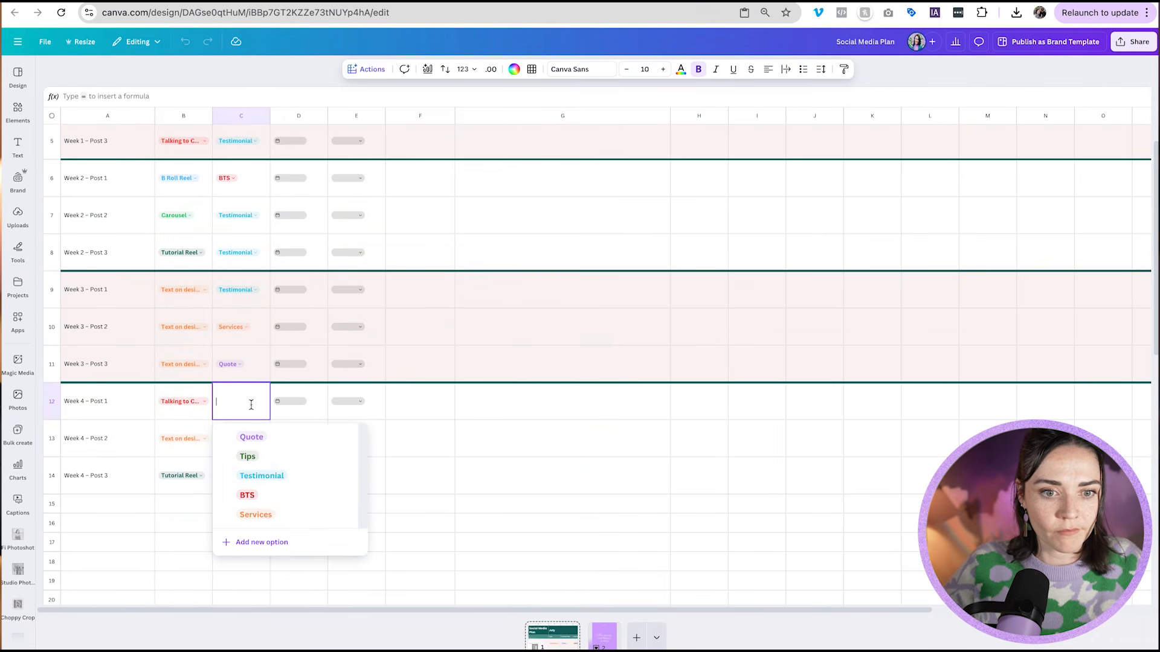
{"action": "left_click", "coordinate": [260, 476]}
{"action": "left_click", "coordinate": [249, 429]}
{"action": "left_click", "coordinate": [261, 459]}
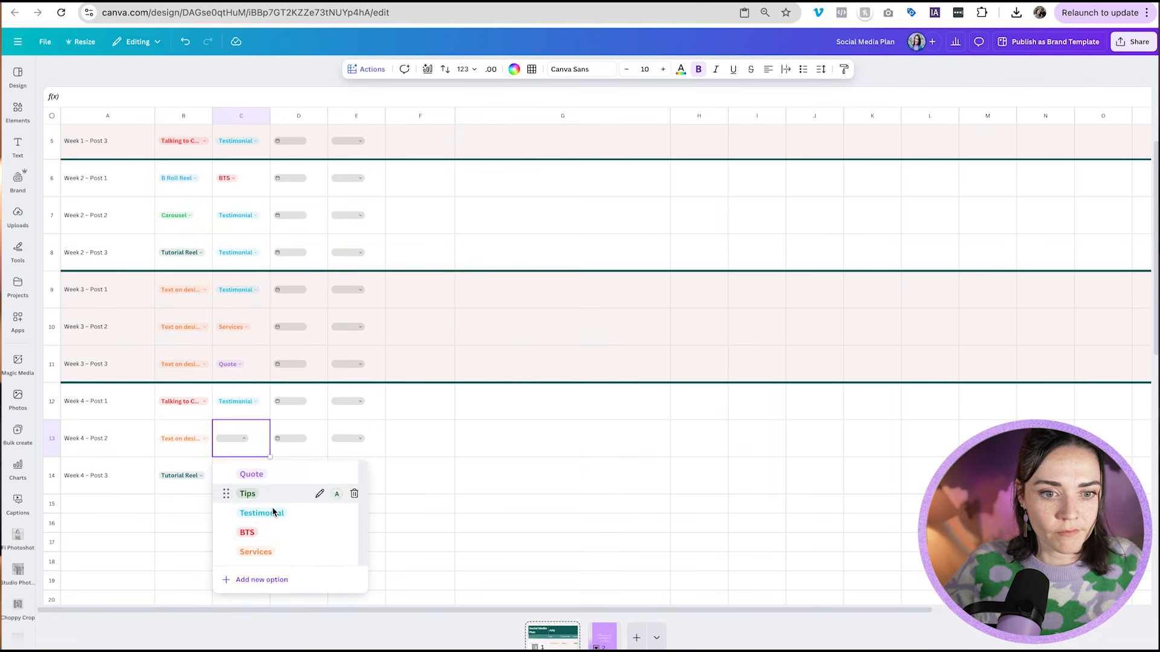
{"action": "left_click", "coordinate": [266, 513]}
{"action": "left_click", "coordinate": [245, 477]}
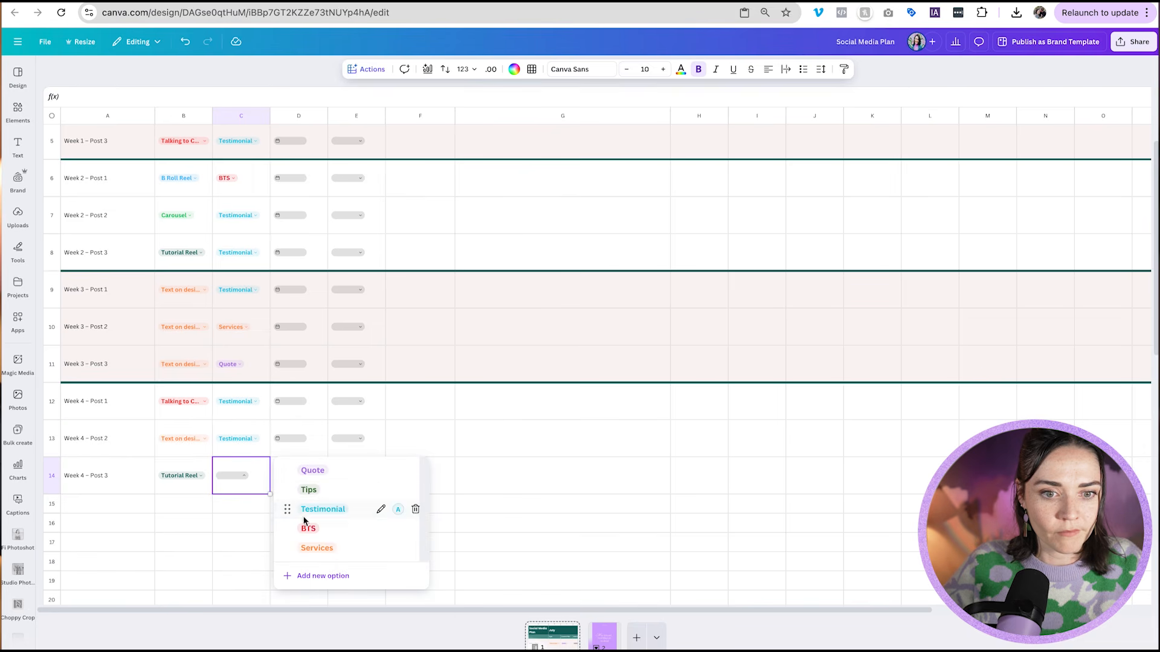
{"action": "left_click", "coordinate": [312, 470]}
- Review the Type and Content Pillar columns across all four weeks for a balanced mix of posts
{"action": "left_click", "coordinate": [356, 410]}
{"action": "scroll", "coordinate": [310, 407], "scroll_direction": "up", "scroll_amount": 3}
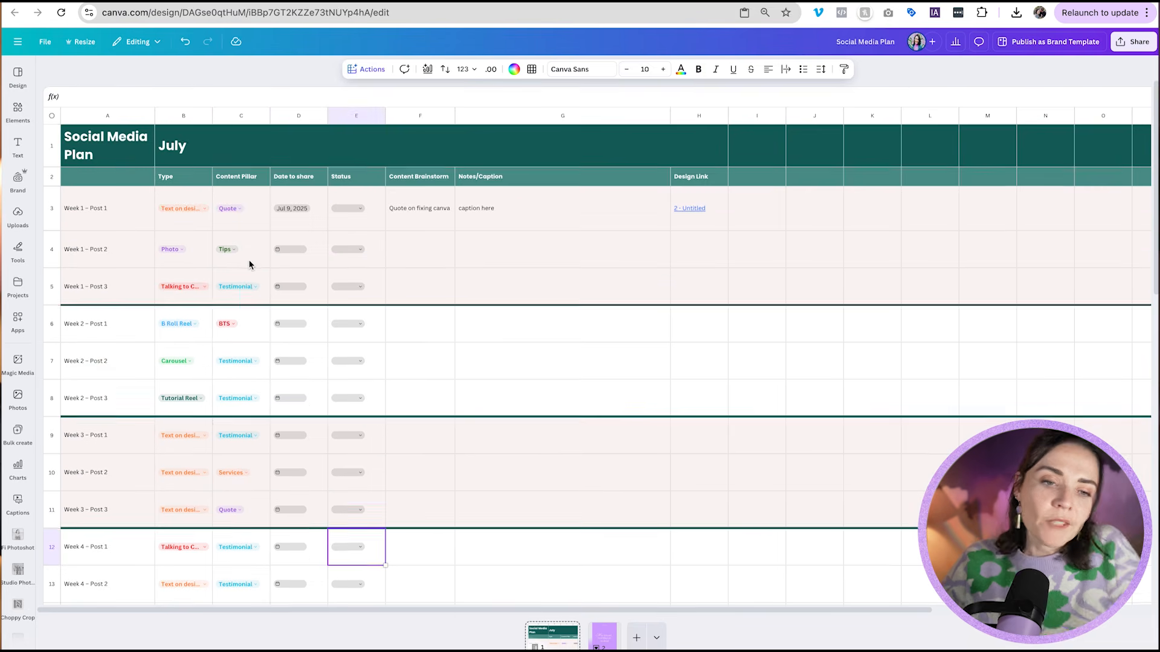
{"action": "scroll", "coordinate": [253, 269], "scroll_direction": "down", "scroll_amount": 1}
{"action": "scroll", "coordinate": [150, 229], "scroll_direction": "up", "scroll_amount": 1}
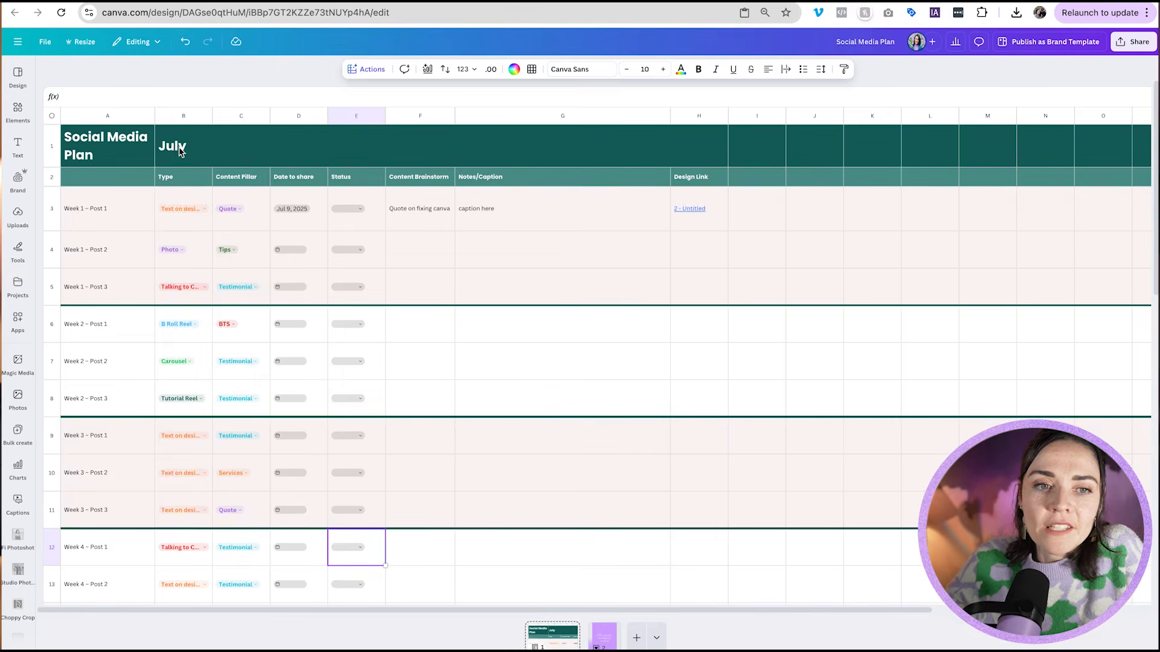
{"action": "left_click", "coordinate": [183, 178]}
{"action": "left_click", "coordinate": [251, 177]}
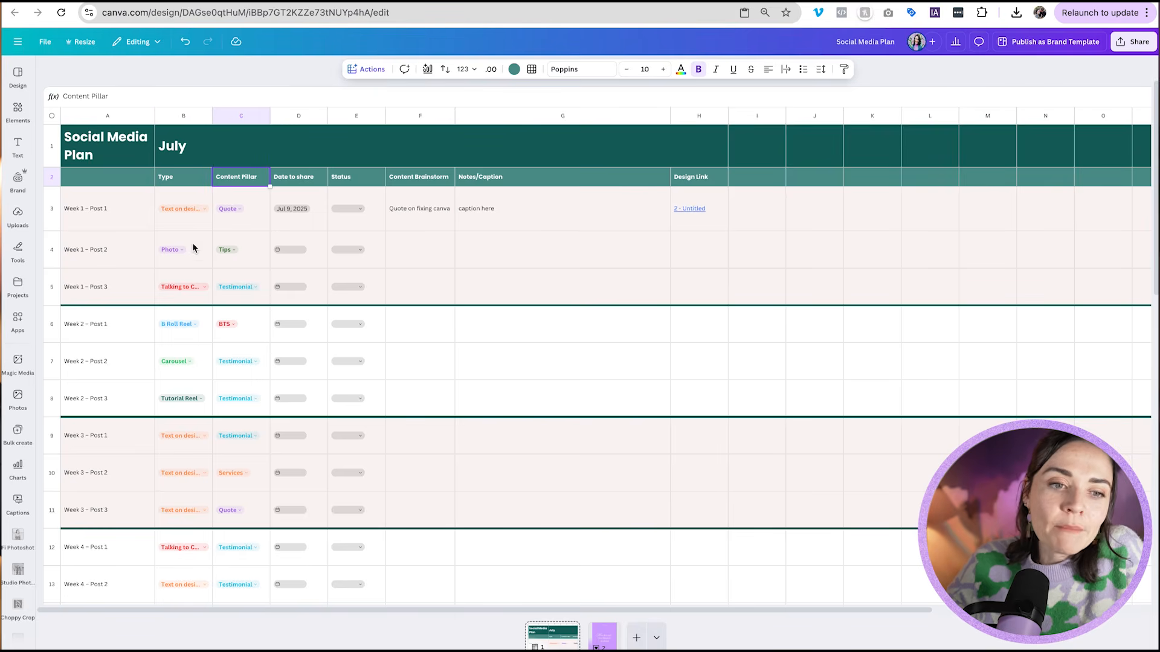
{"action": "scroll", "coordinate": [187, 249], "scroll_direction": "down", "scroll_amount": 3}
{"action": "scroll", "coordinate": [186, 200], "scroll_direction": "down", "scroll_amount": 1}
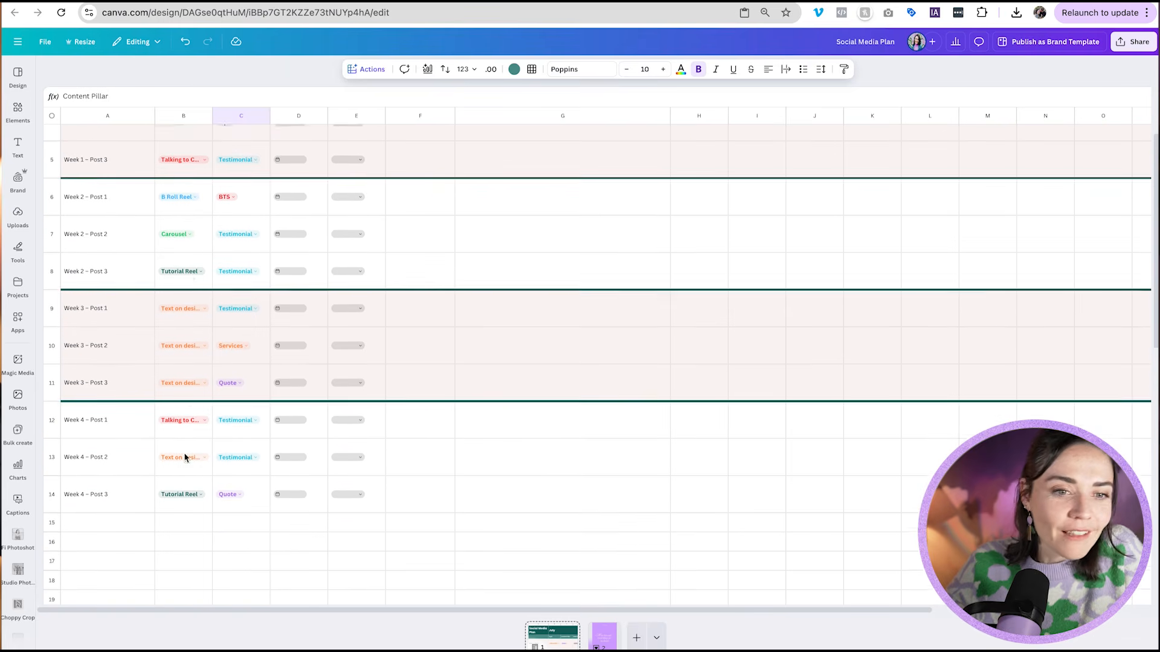
{"action": "left_click", "coordinate": [189, 306]}
{"action": "left_click", "coordinate": [321, 307]}
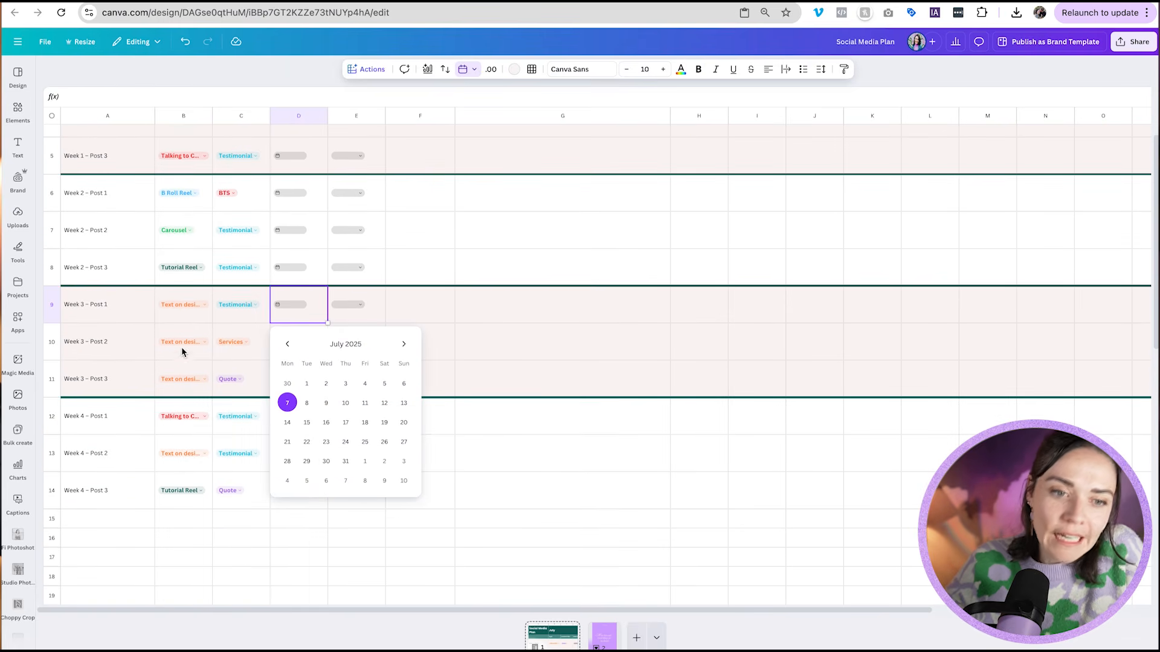
{"action": "left_click", "coordinate": [234, 517]}
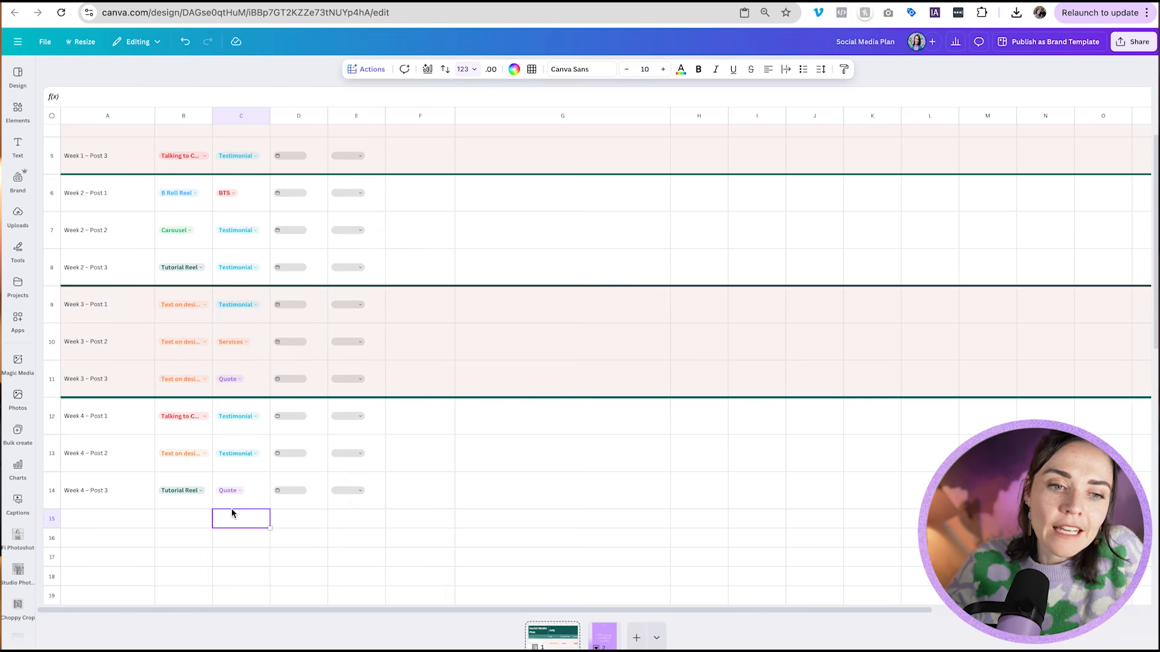
- Change the Type of Week 3 – Post 2 to Photo and of Week 3 – Post 1 to Carousel
{"action": "left_click", "coordinate": [198, 344]}
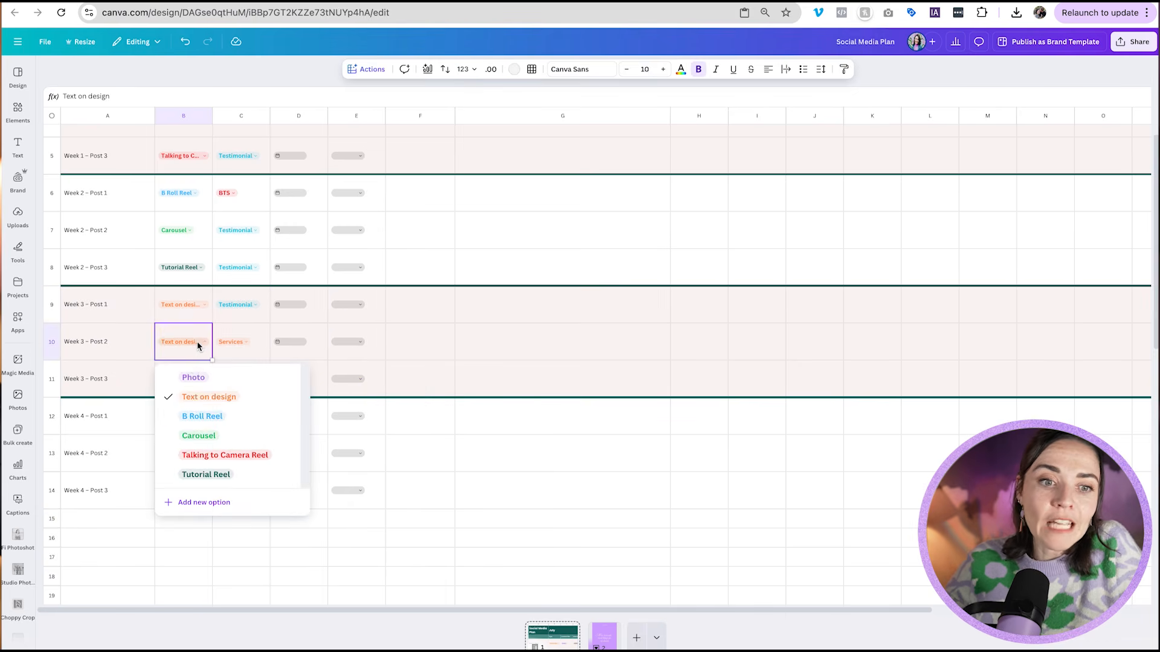
{"action": "left_click", "coordinate": [193, 378]}
{"action": "scroll", "coordinate": [214, 387], "scroll_direction": "up", "scroll_amount": 2}
{"action": "scroll", "coordinate": [200, 319], "scroll_direction": "down", "scroll_amount": 1}
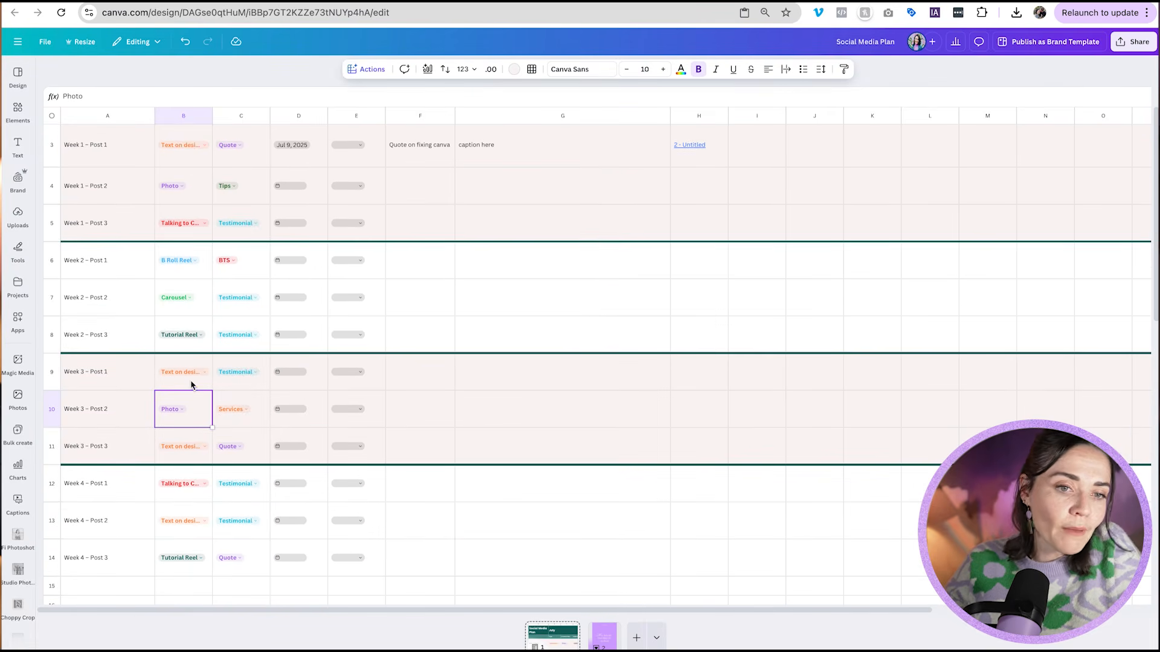
{"action": "left_click", "coordinate": [193, 373]}
{"action": "left_click", "coordinate": [203, 371]}
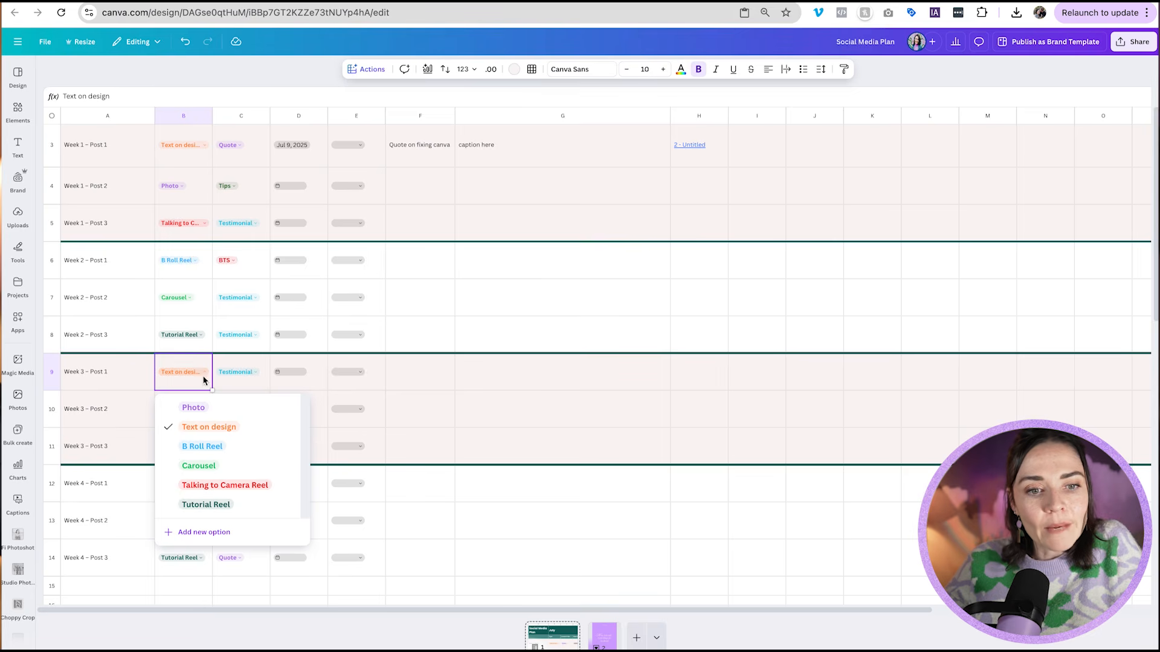
{"action": "left_click", "coordinate": [230, 466]}
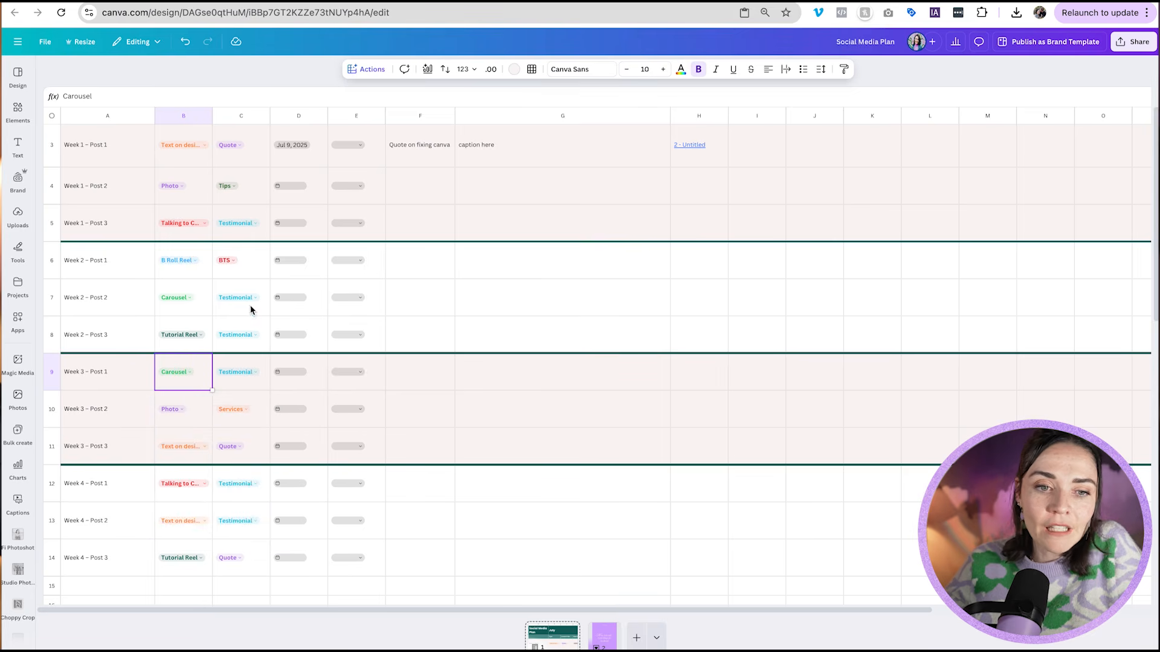
- Change the Content Pillar of Week 2 – Post 3 to Tips and check the rest of the planner
{"action": "scroll", "coordinate": [248, 304], "scroll_direction": "up", "scroll_amount": 1}
{"action": "scroll", "coordinate": [248, 308], "scroll_direction": "down", "scroll_amount": 1}
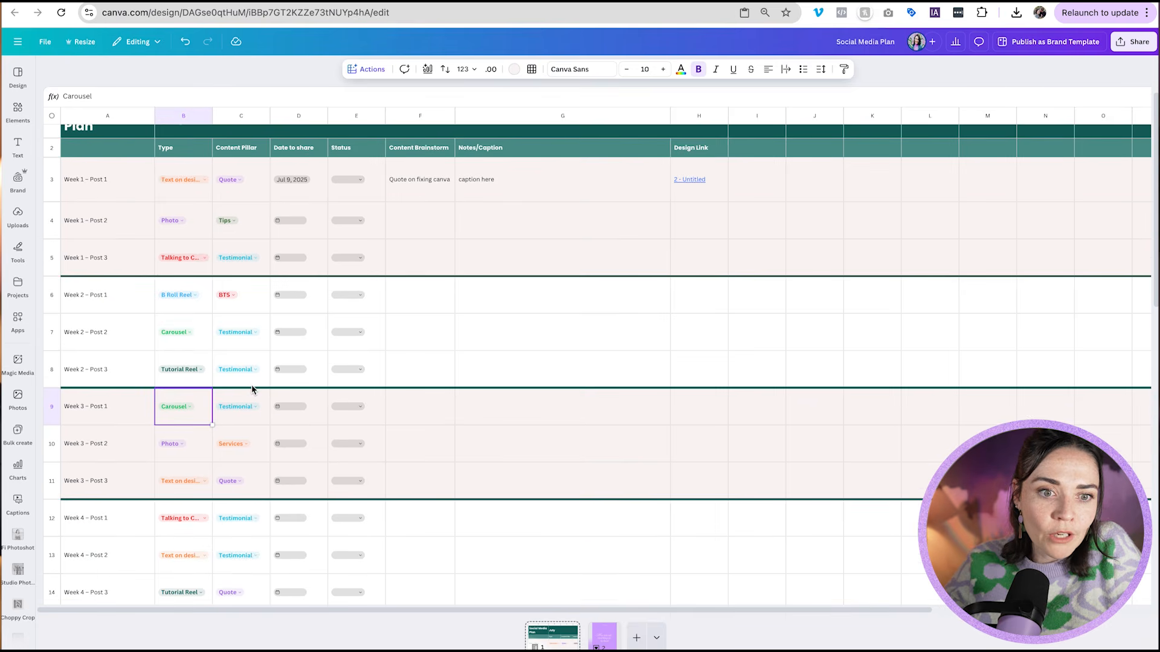
{"action": "left_click", "coordinate": [250, 379]}
{"action": "left_click", "coordinate": [250, 370]}
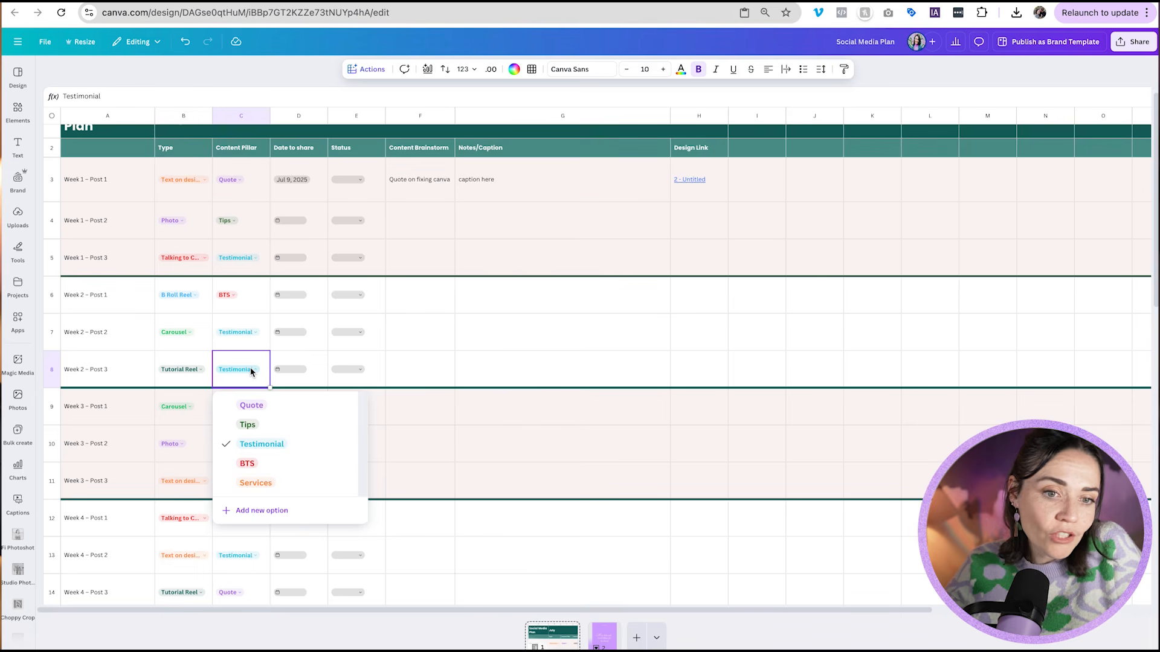
{"action": "left_click", "coordinate": [258, 426]}
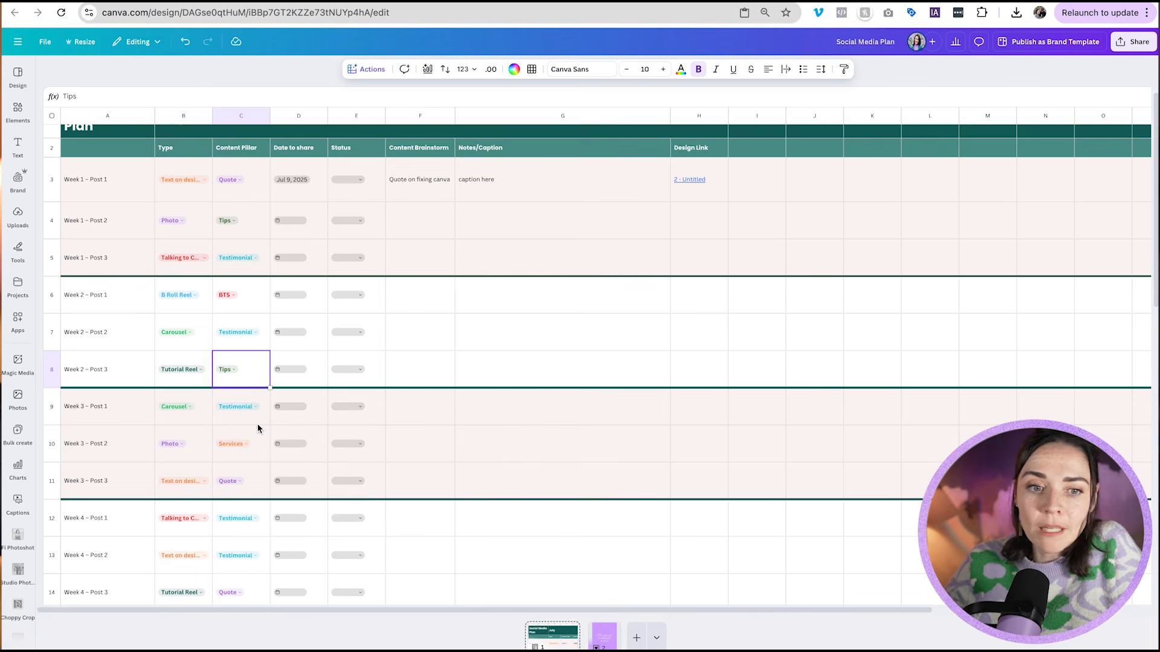
{"action": "scroll", "coordinate": [255, 344], "scroll_direction": "down", "scroll_amount": 3}
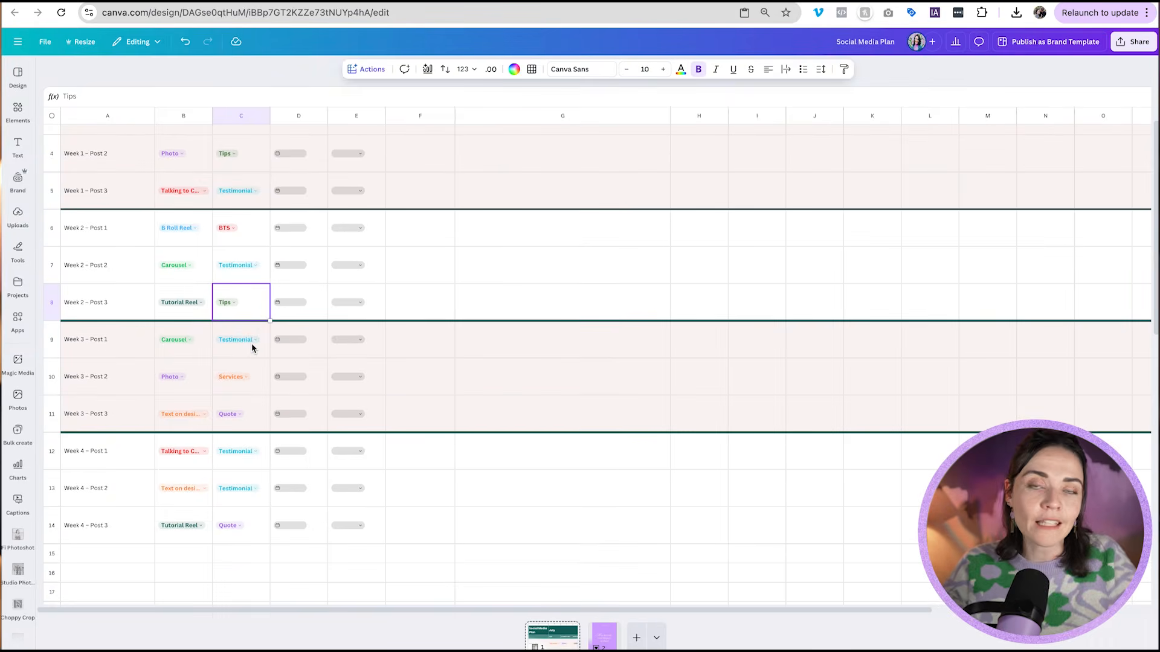
{"action": "scroll", "coordinate": [252, 348], "scroll_direction": "up", "scroll_amount": 4}
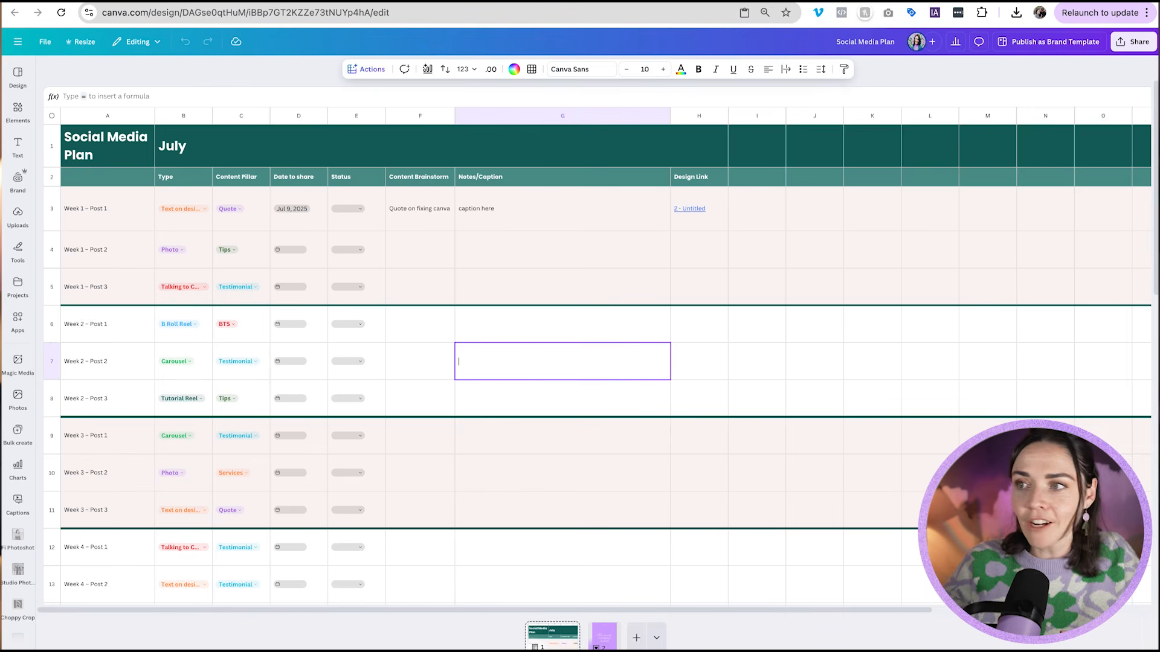
- Switch to the "Tutorial of Social Content Planner Template" document and set the Status of Week 2 – Post 1 to Done
{"action": "mouse_move", "coordinate": [611, 3]}
{"action": "left_mouse_down"}
{"action": "mouse_move", "coordinate": [610, 67]}
{"action": "mouse_move", "coordinate": [606, 3]}
{"action": "left_mouse_up"}
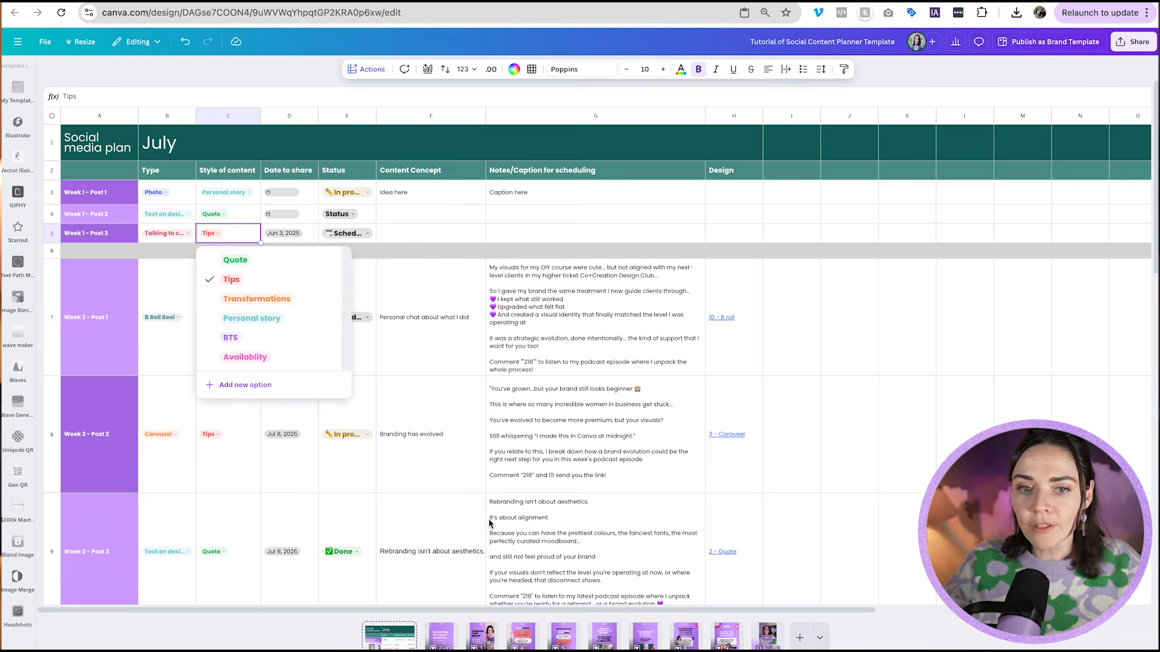
{"action": "left_click", "coordinate": [596, 320]}
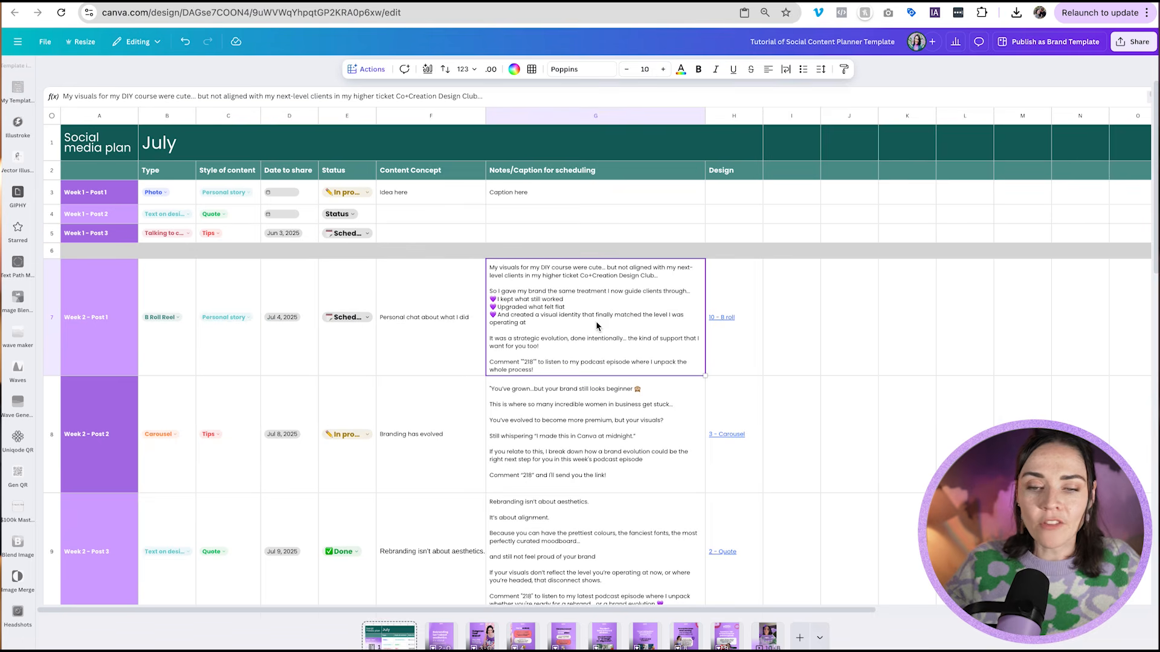
{"action": "left_click", "coordinate": [349, 317]}
{"action": "left_click", "coordinate": [349, 319]}
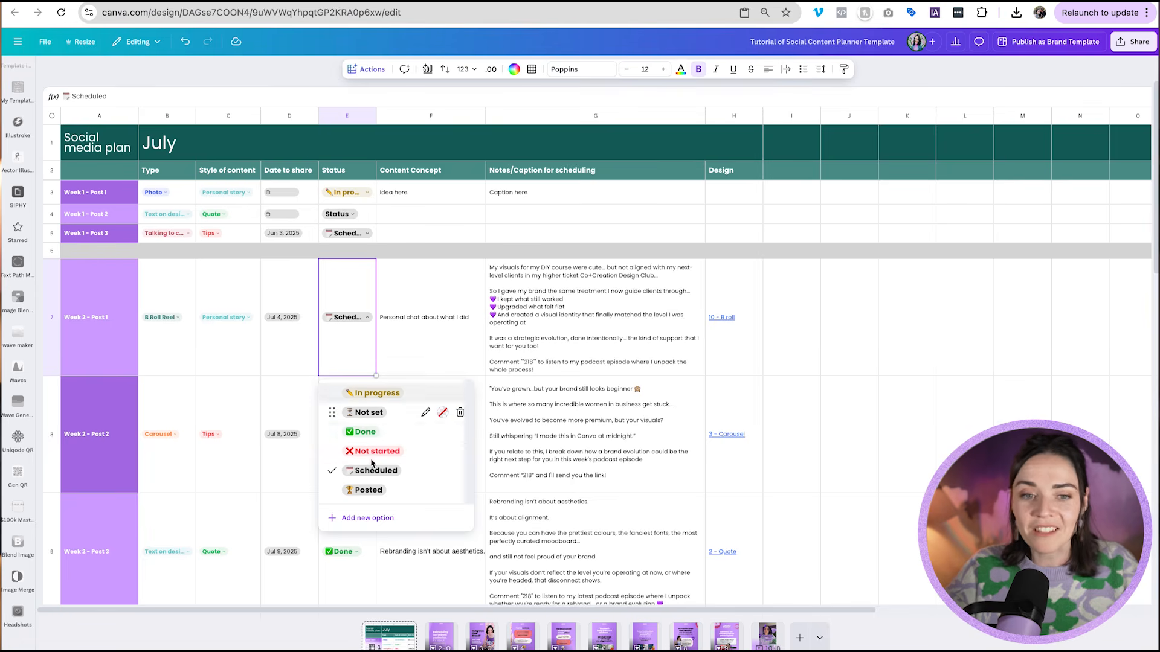
{"action": "left_click", "coordinate": [380, 435]}
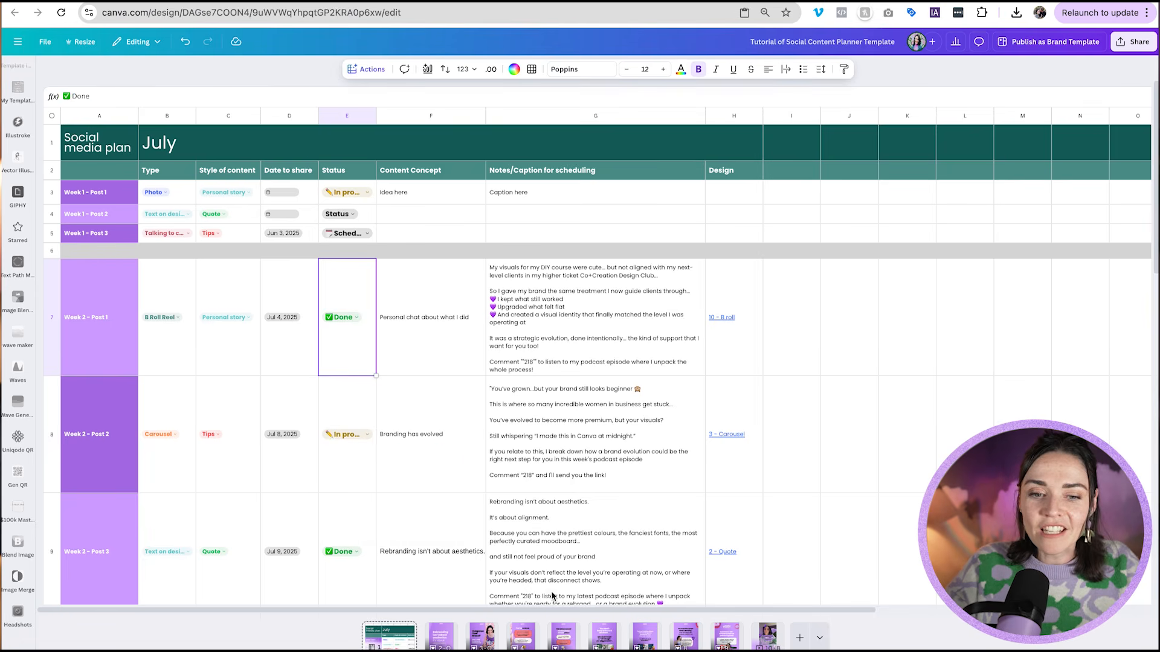
- Open the download settings from page "2 - Quote" with PNG as the file type, and return to the planner sheet
{"action": "left_click", "coordinate": [448, 644]}
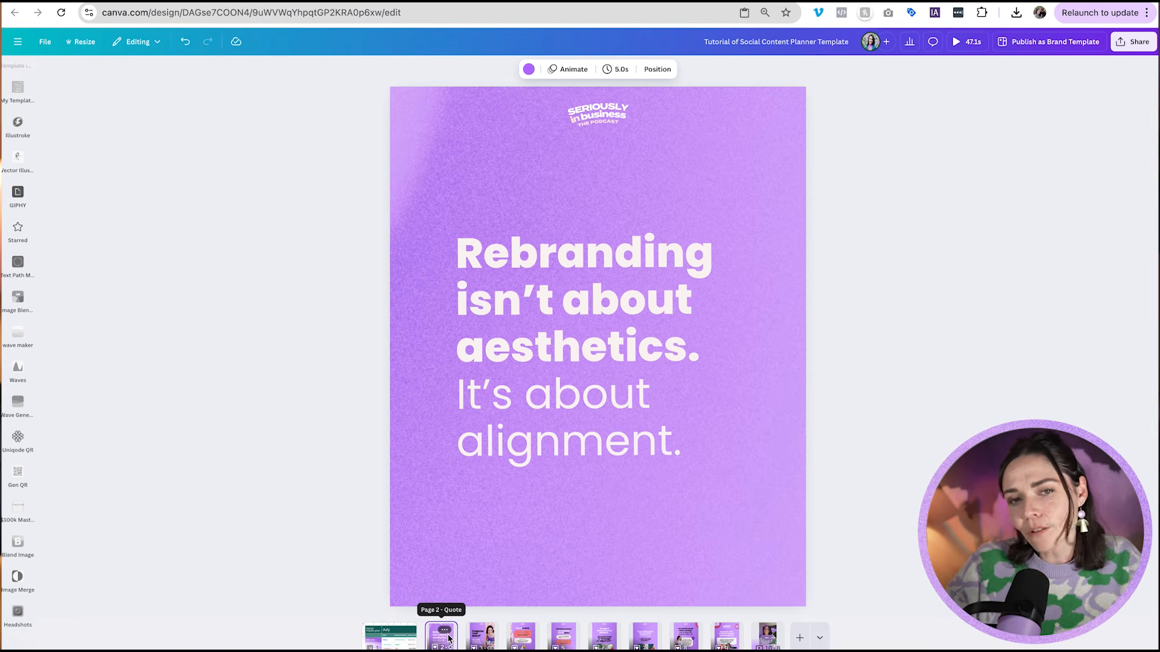
{"action": "left_click", "coordinate": [1132, 42]}
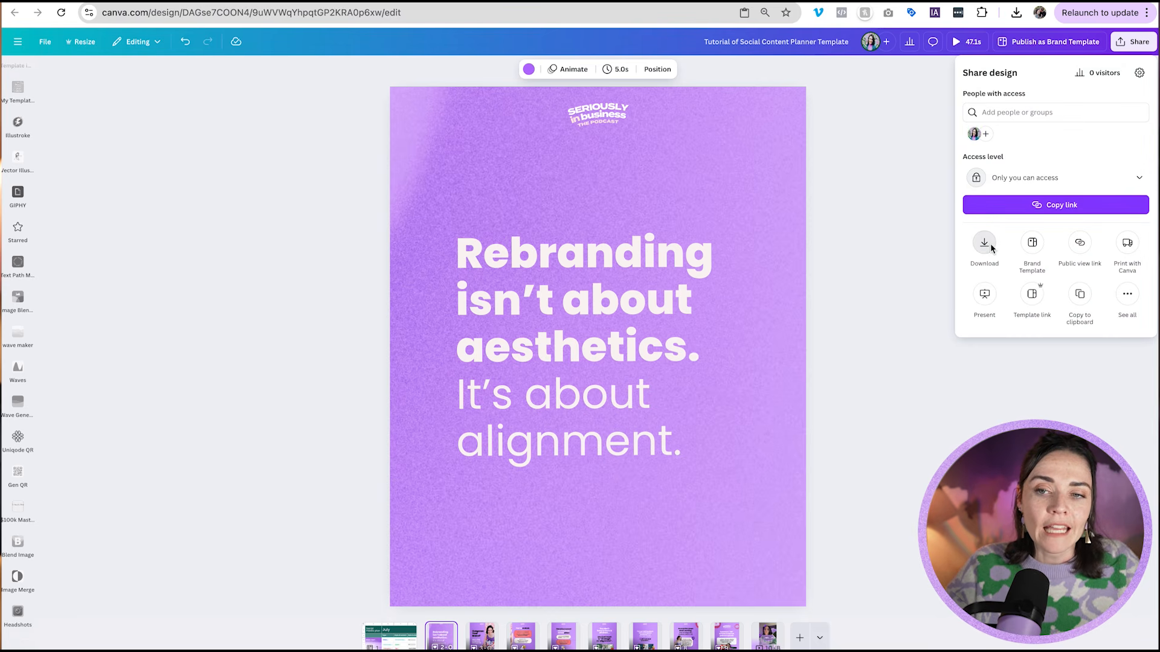
{"action": "left_click", "coordinate": [985, 243]}
{"action": "left_click", "coordinate": [1017, 112]}
{"action": "left_click", "coordinate": [1002, 171]}
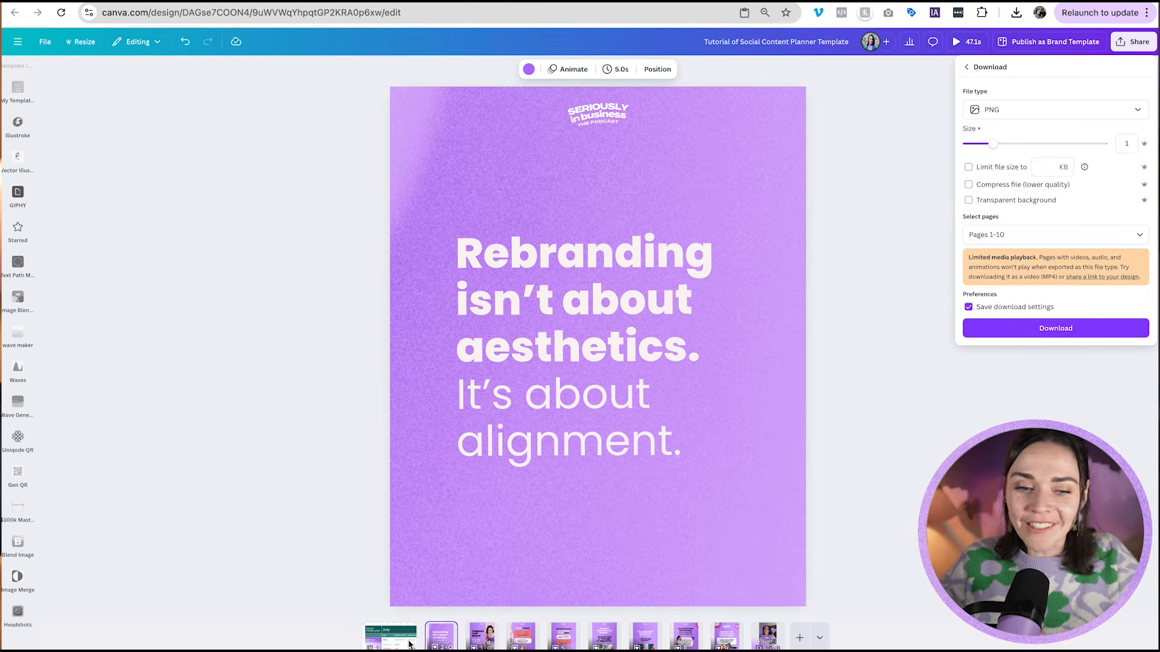
{"action": "left_click", "coordinate": [409, 645]}
{"action": "left_click", "coordinate": [409, 644]}
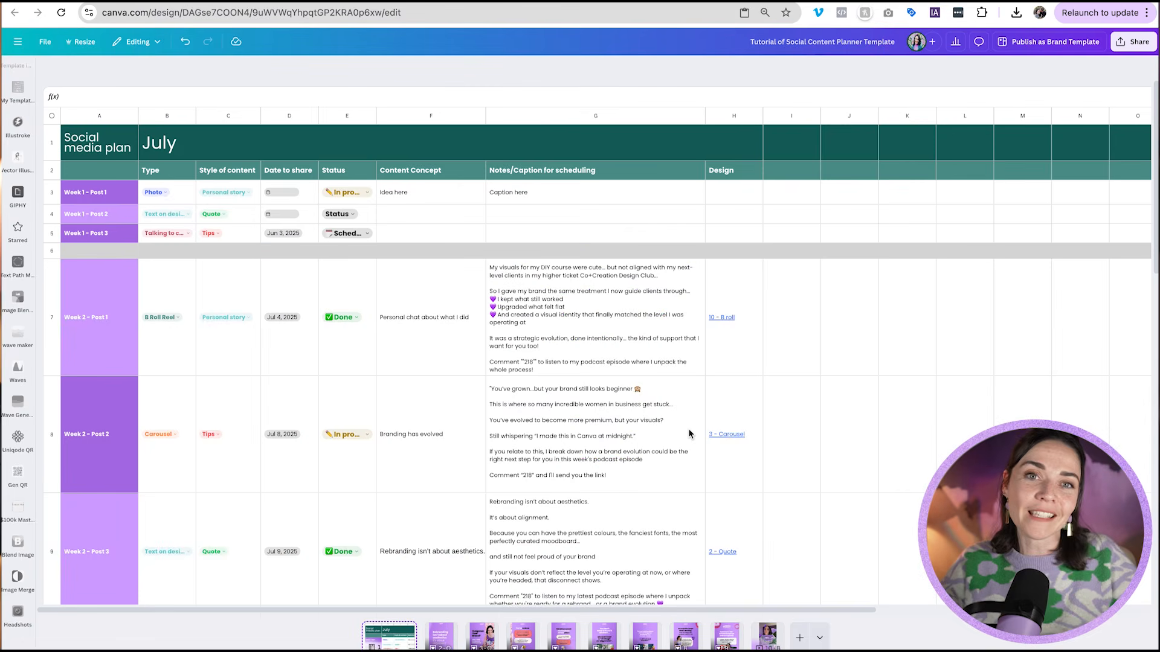